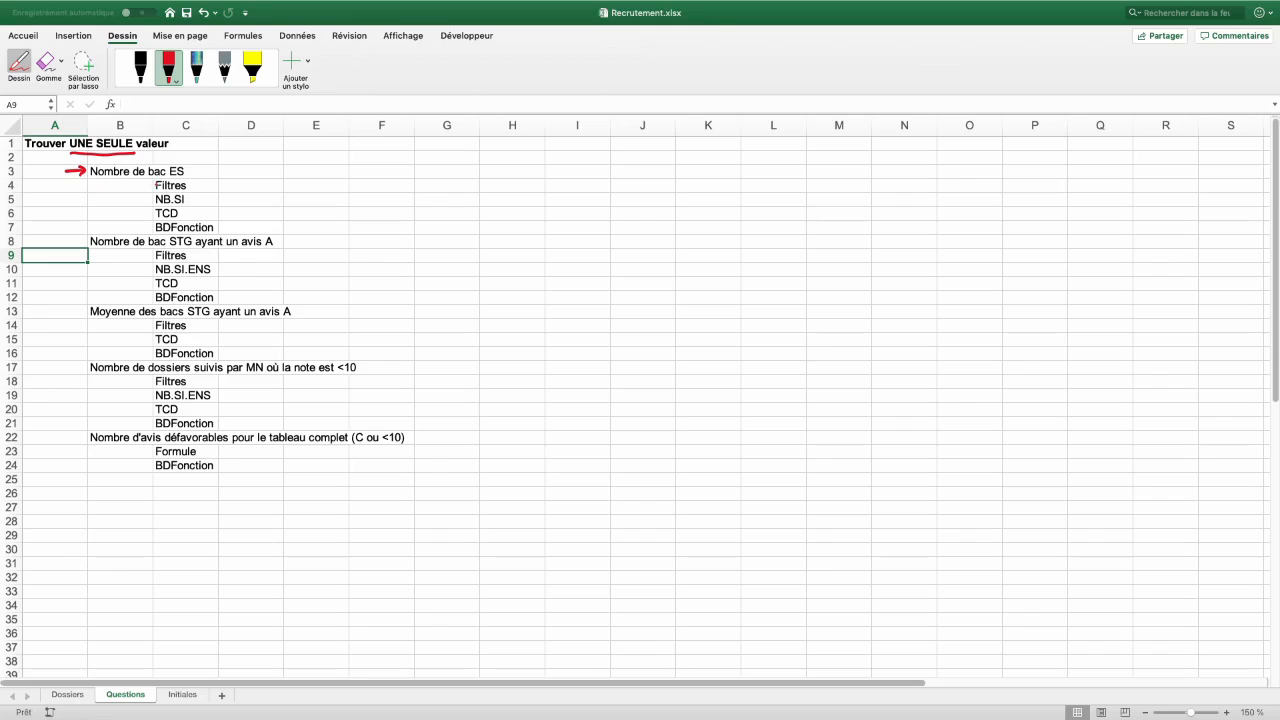
Draw a red arrow in front of the question "Moyenne des bacs STG ayant un avis A"
left_click_drag(61, 312, 81, 311)
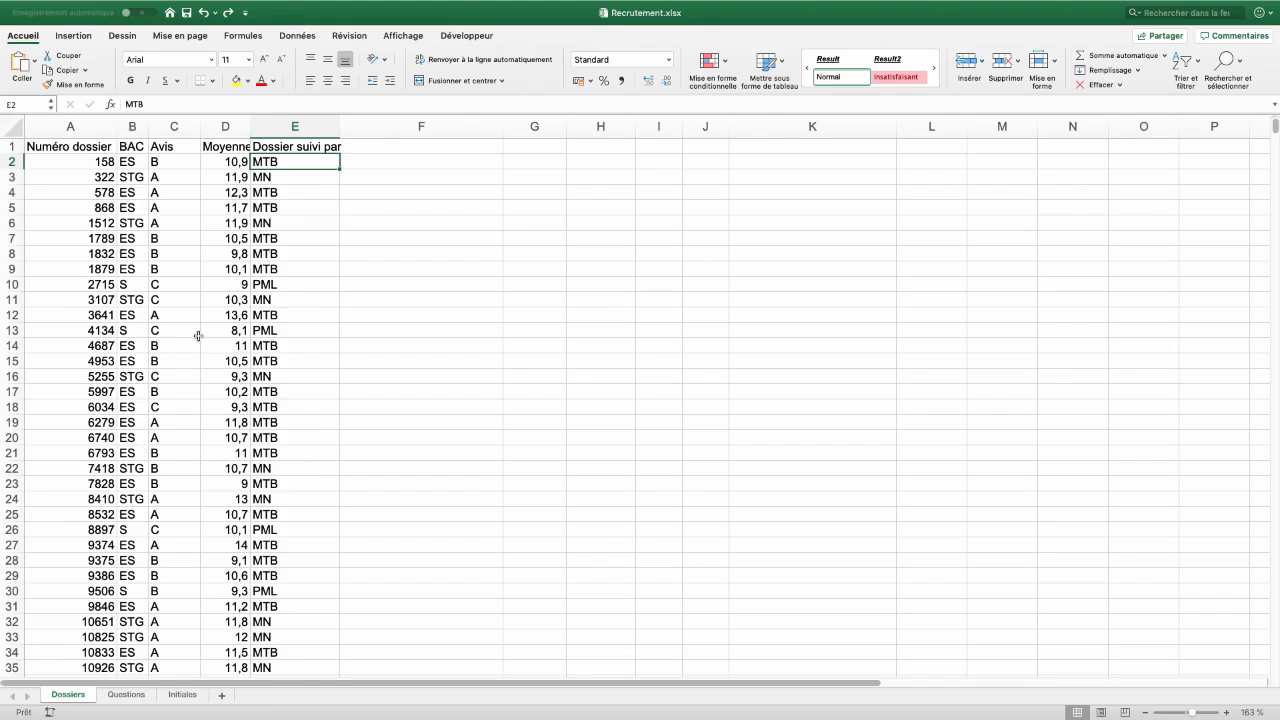
Format the Dossiers list A1:E1293 as a blue medium-style table with headers and name the table data
left_click(771, 79)
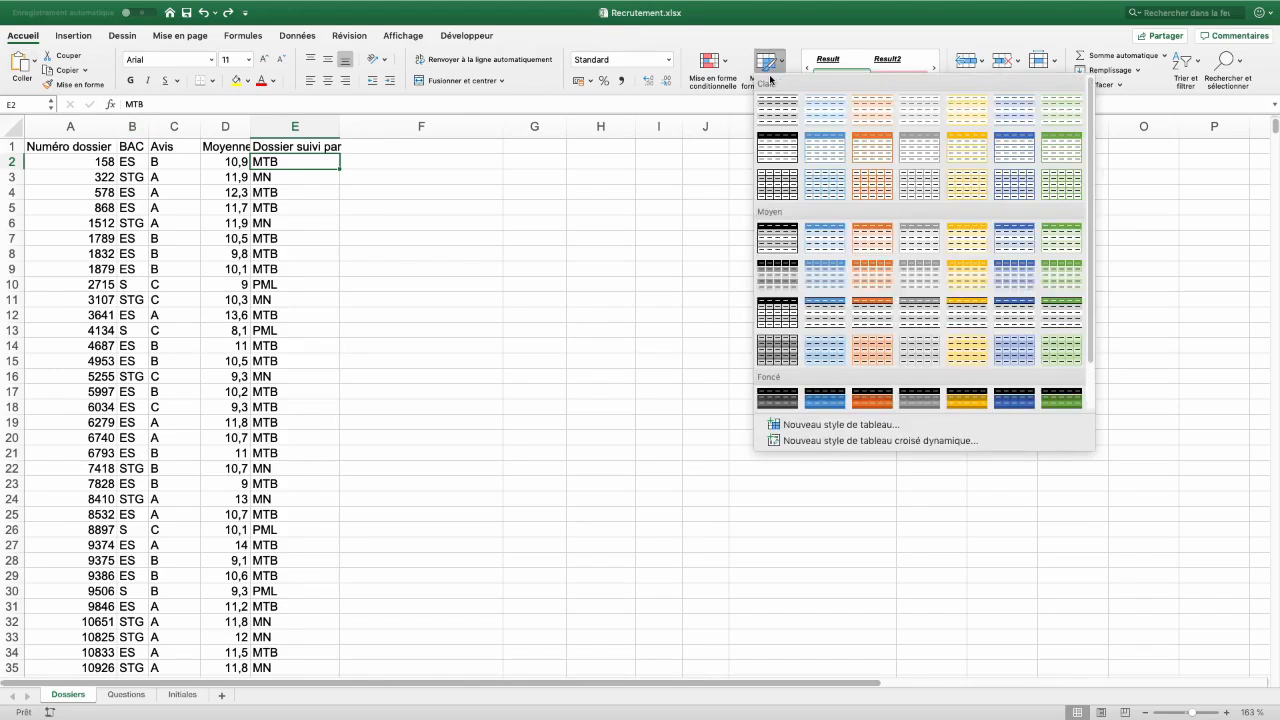
left_click(817, 239)
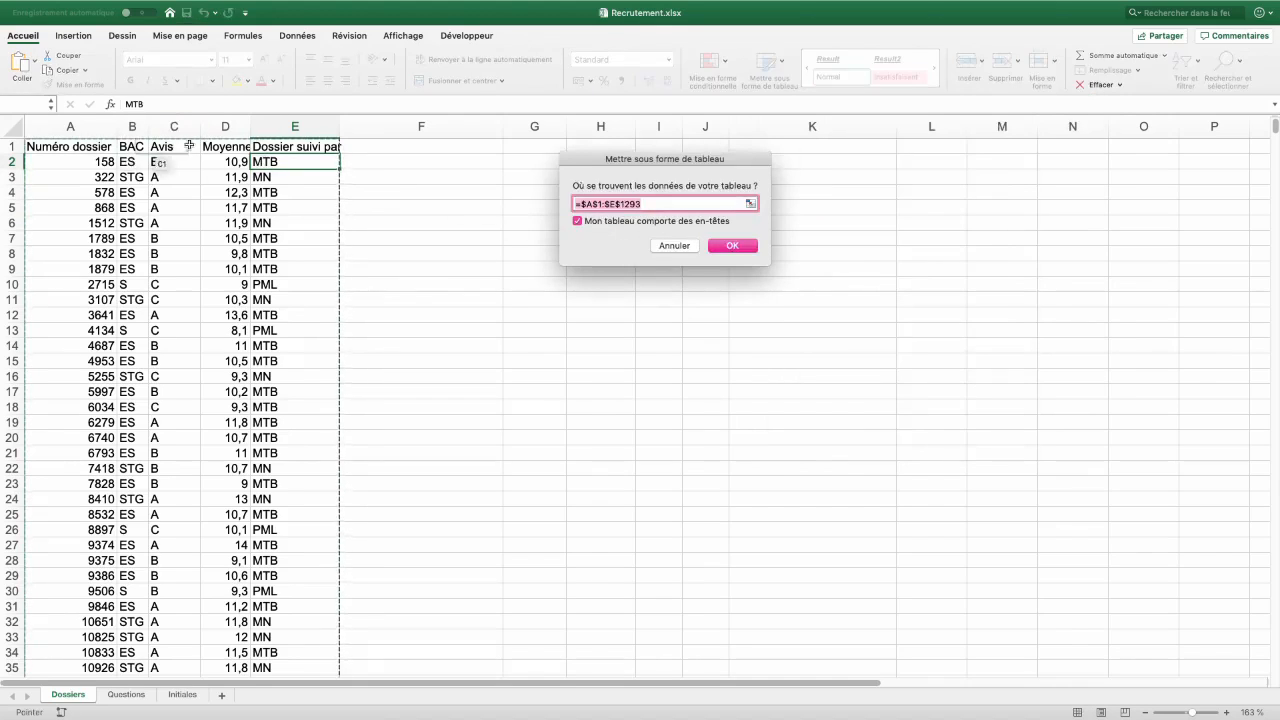
left_click(745, 248)
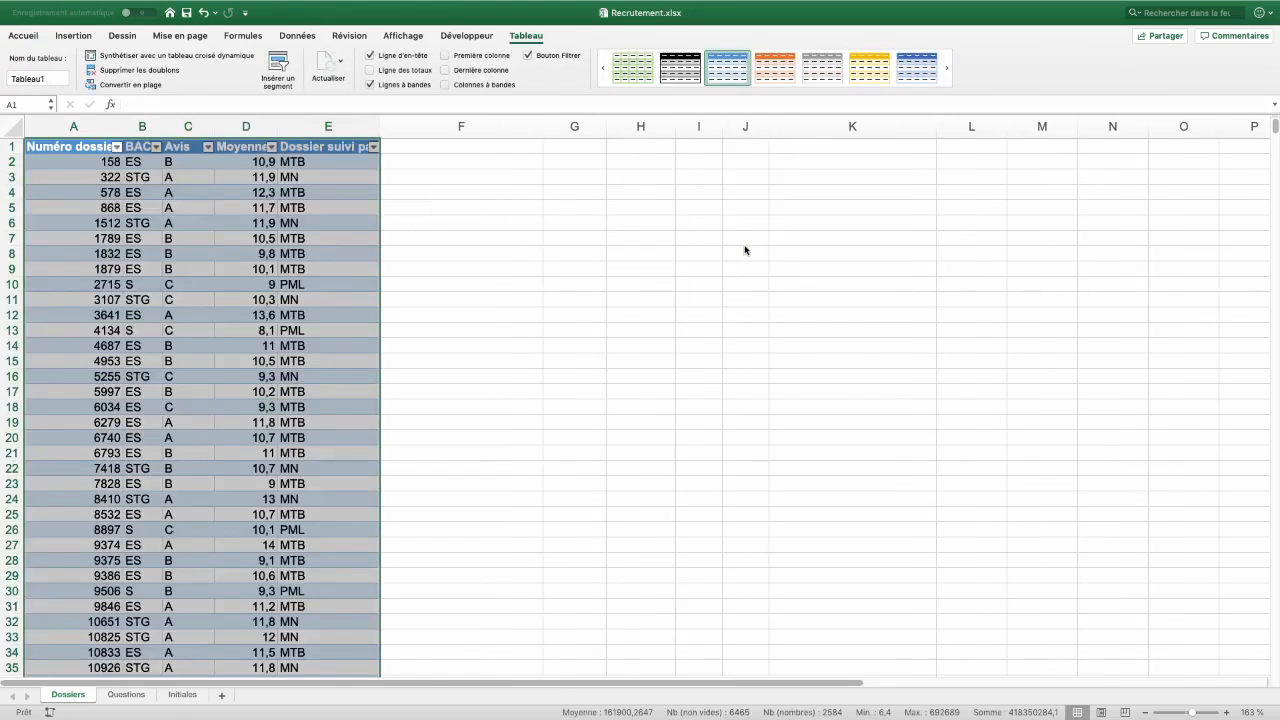
left_click(48, 80)
type("data")
left_click(105, 207)
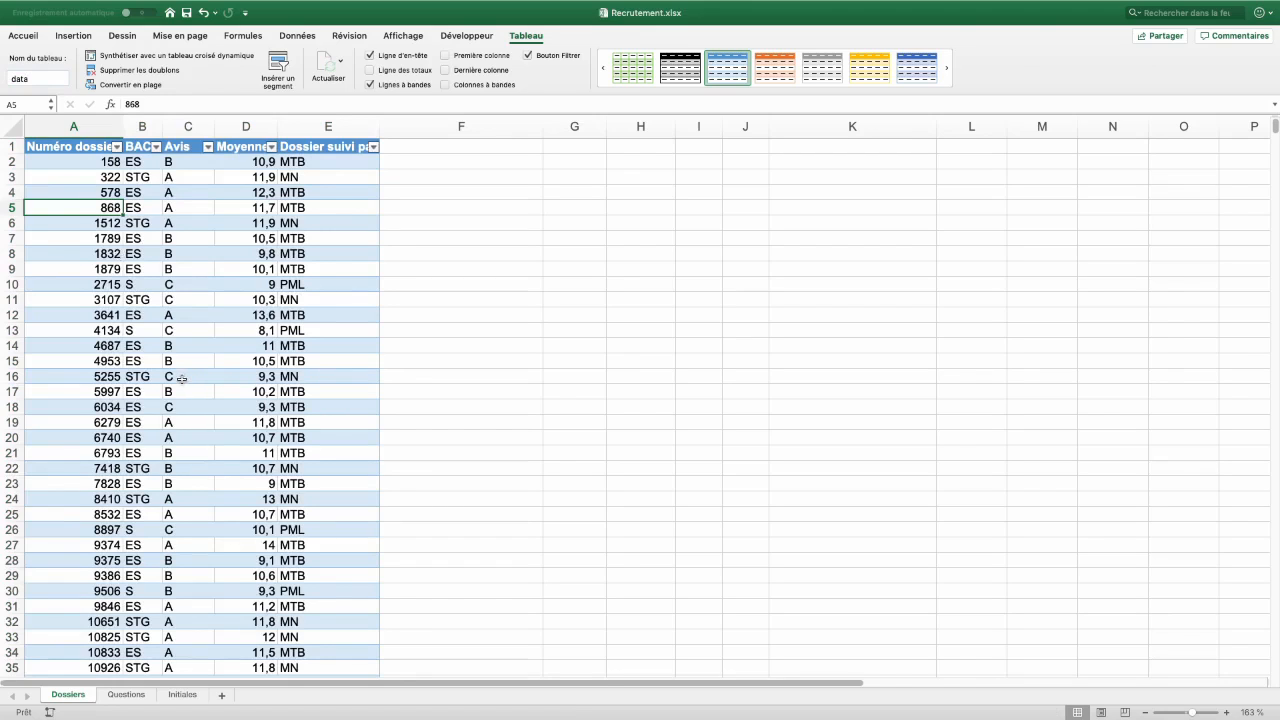
Compare selecting worksheet column A and row 2 with selecting the table's Avis column and the whole table data
left_click(105, 125)
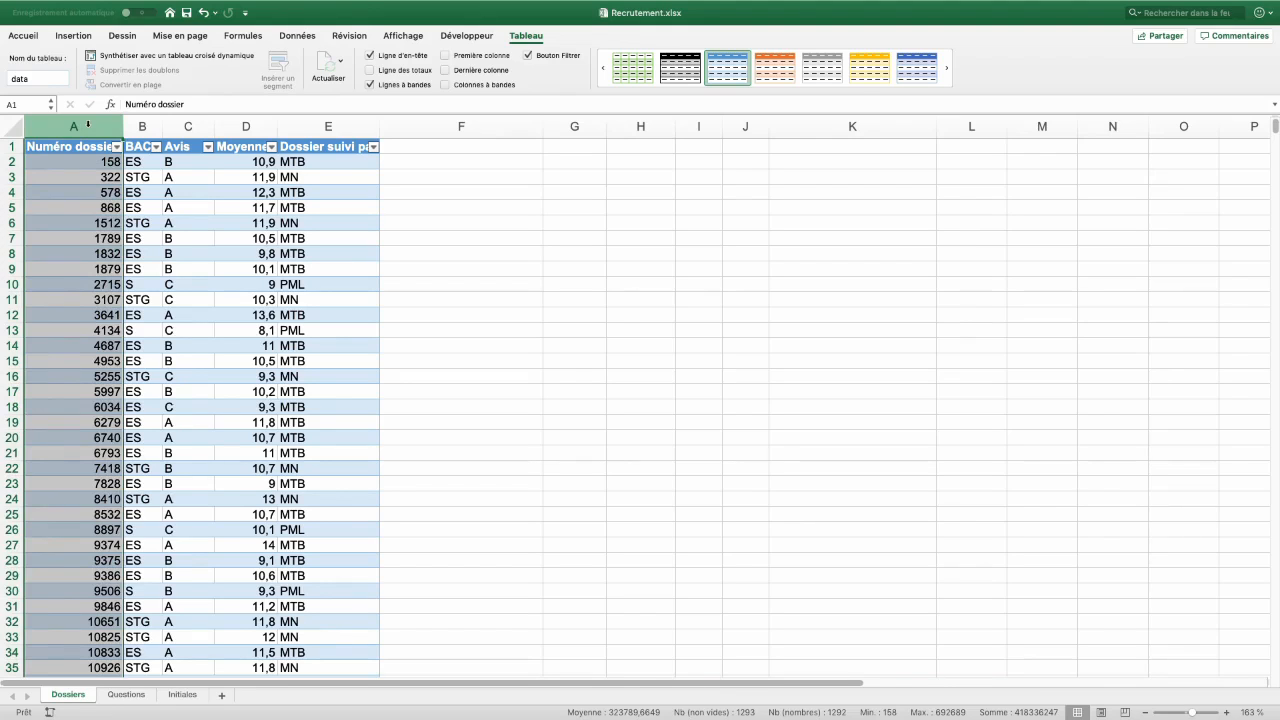
left_click(11, 161)
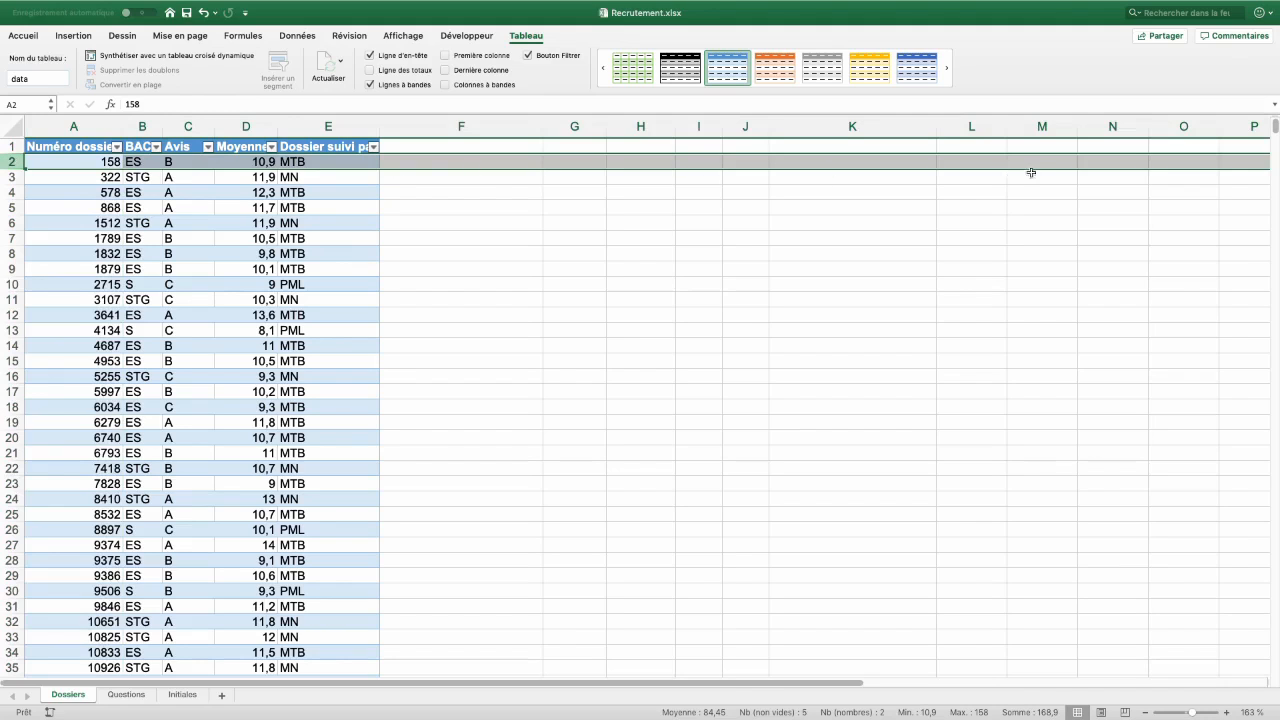
left_click(265, 224)
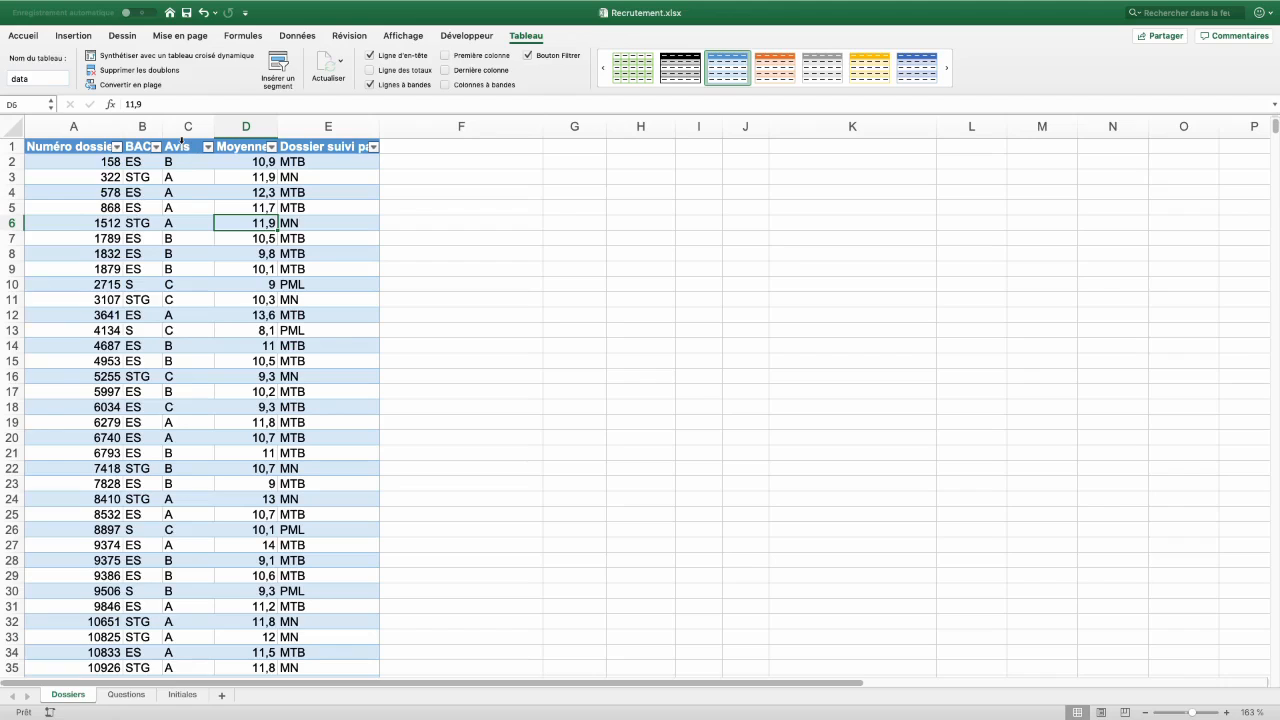
left_click(181, 140)
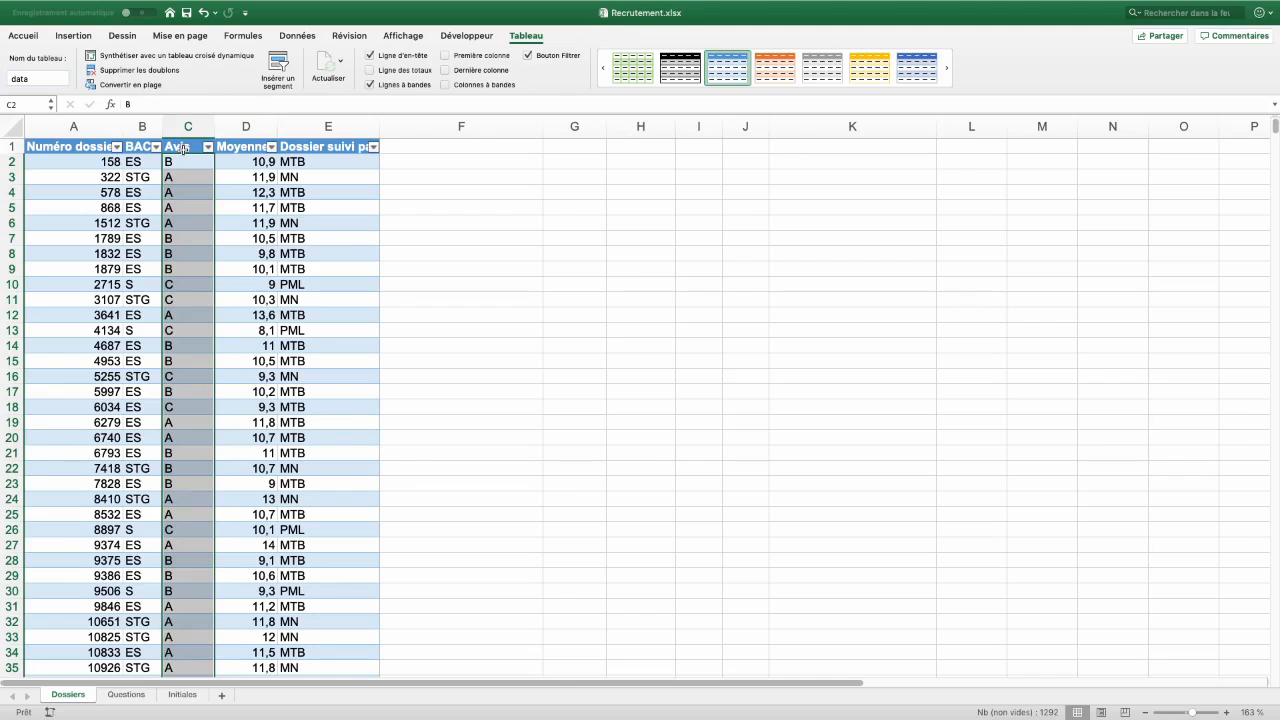
left_click(27, 142)
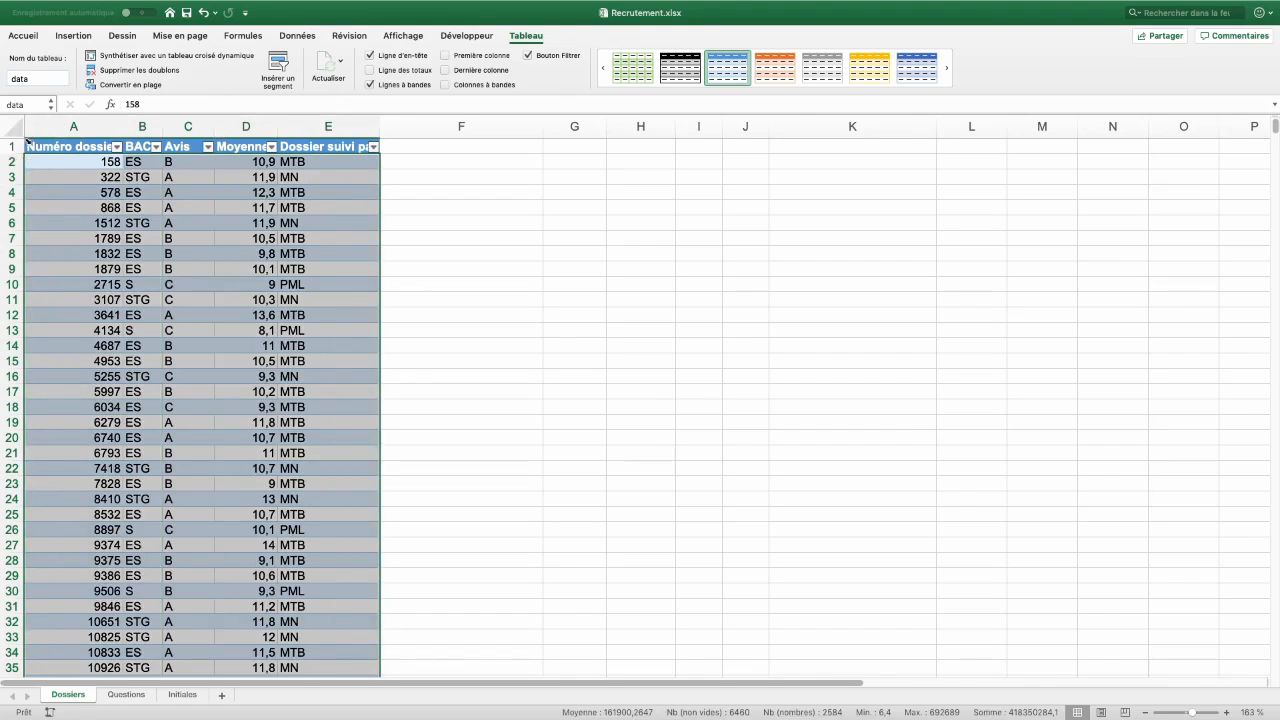
left_click(27, 142)
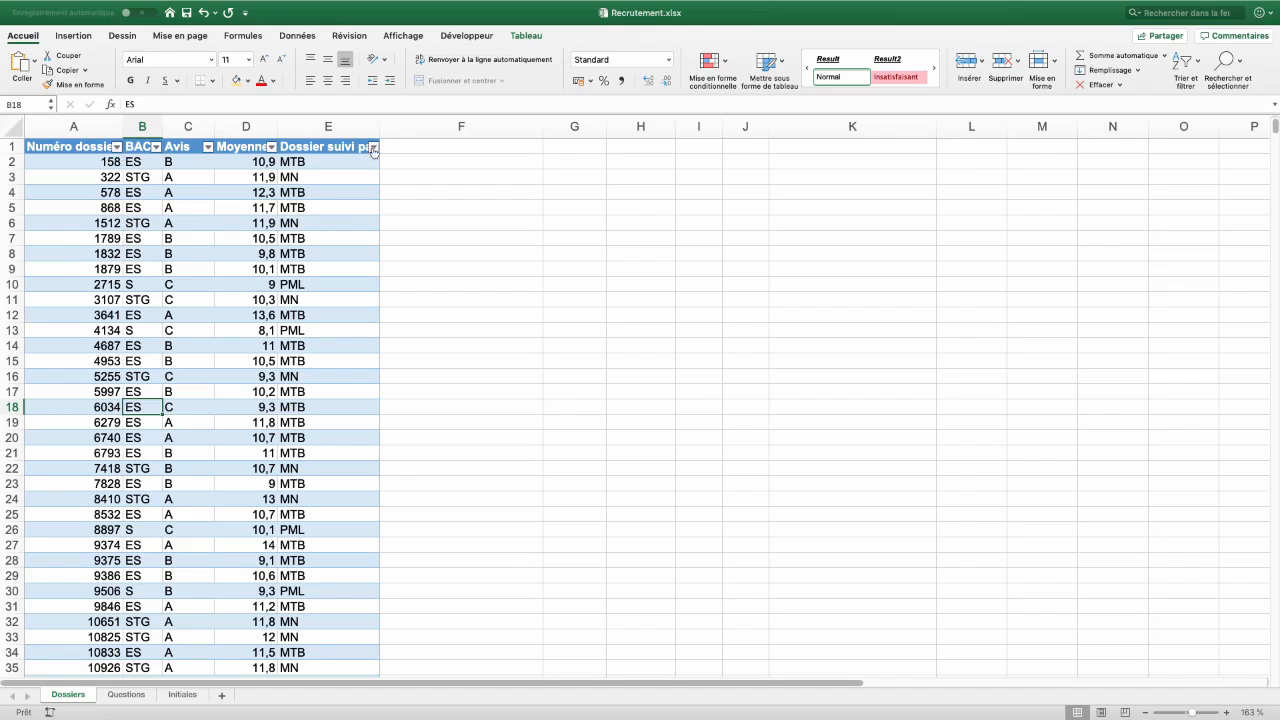
Filter the table's BAC column by searching for es
left_click(156, 148)
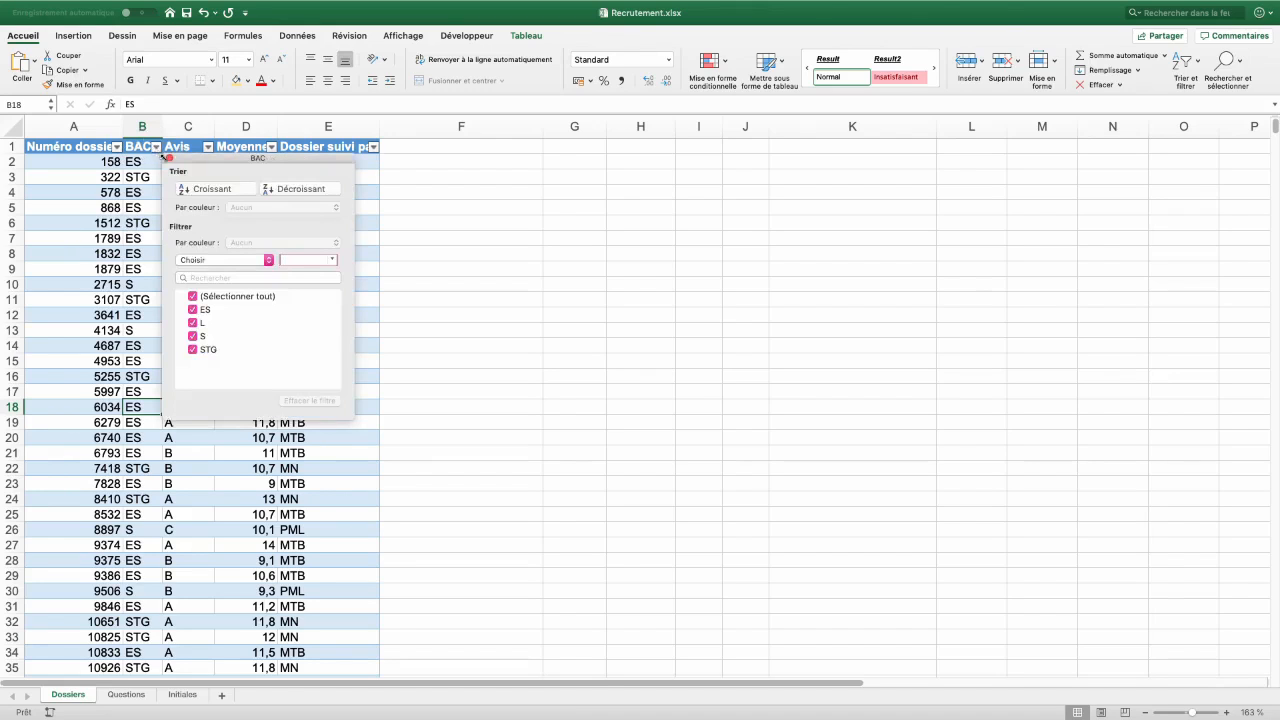
left_click(201, 279)
type("es")
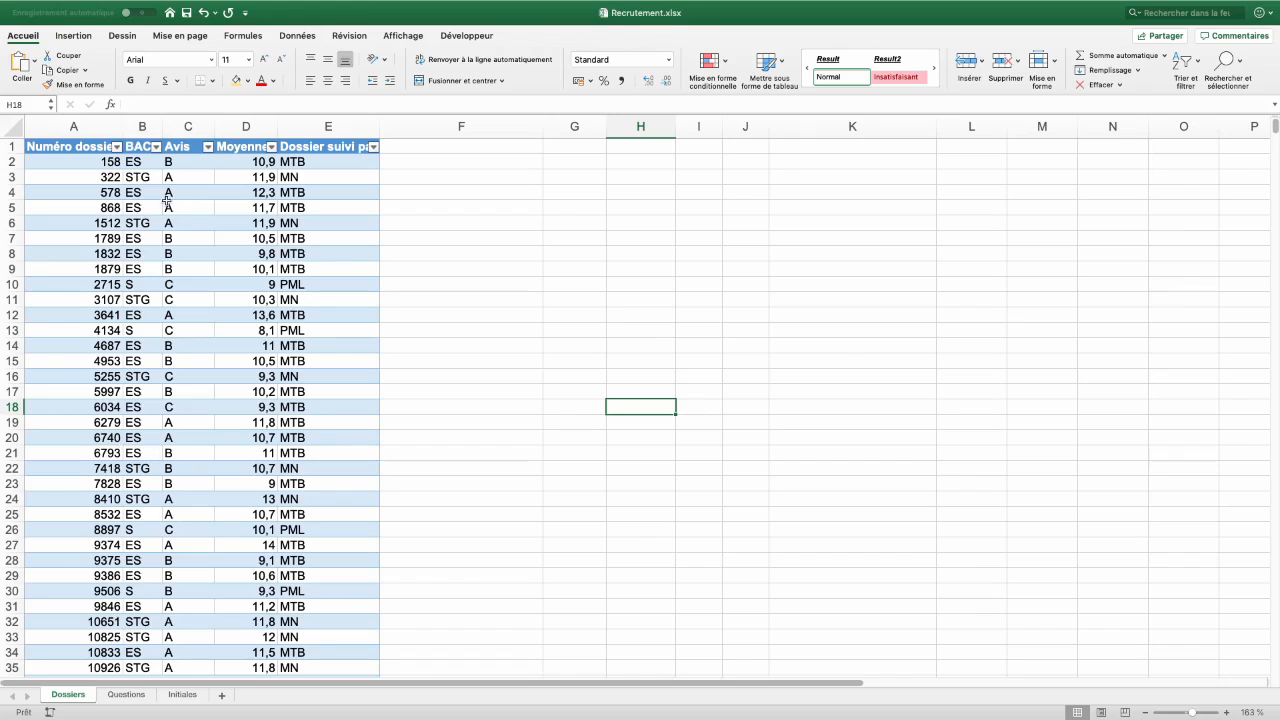
Insert the statistical function NB.SI in cell E5 of the Questions sheet, on the NB.SI row
key("ctrl+Page_Down")
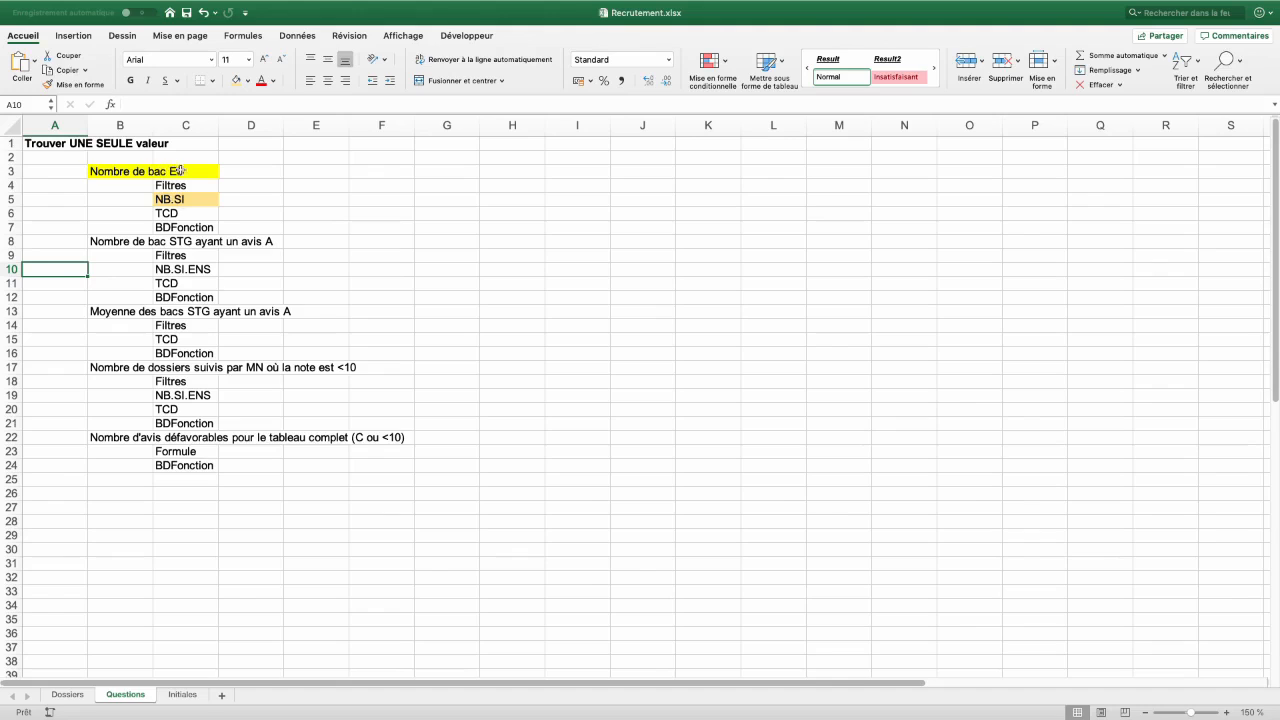
left_click(306, 200)
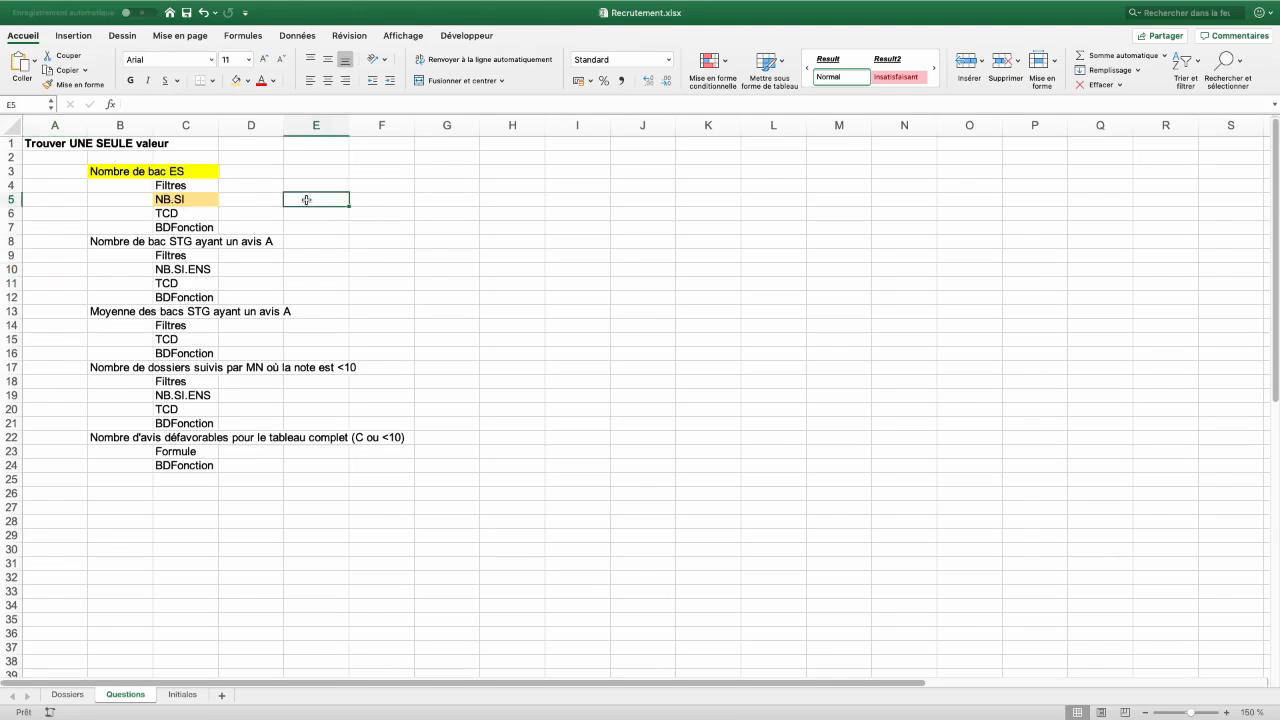
left_click(252, 36)
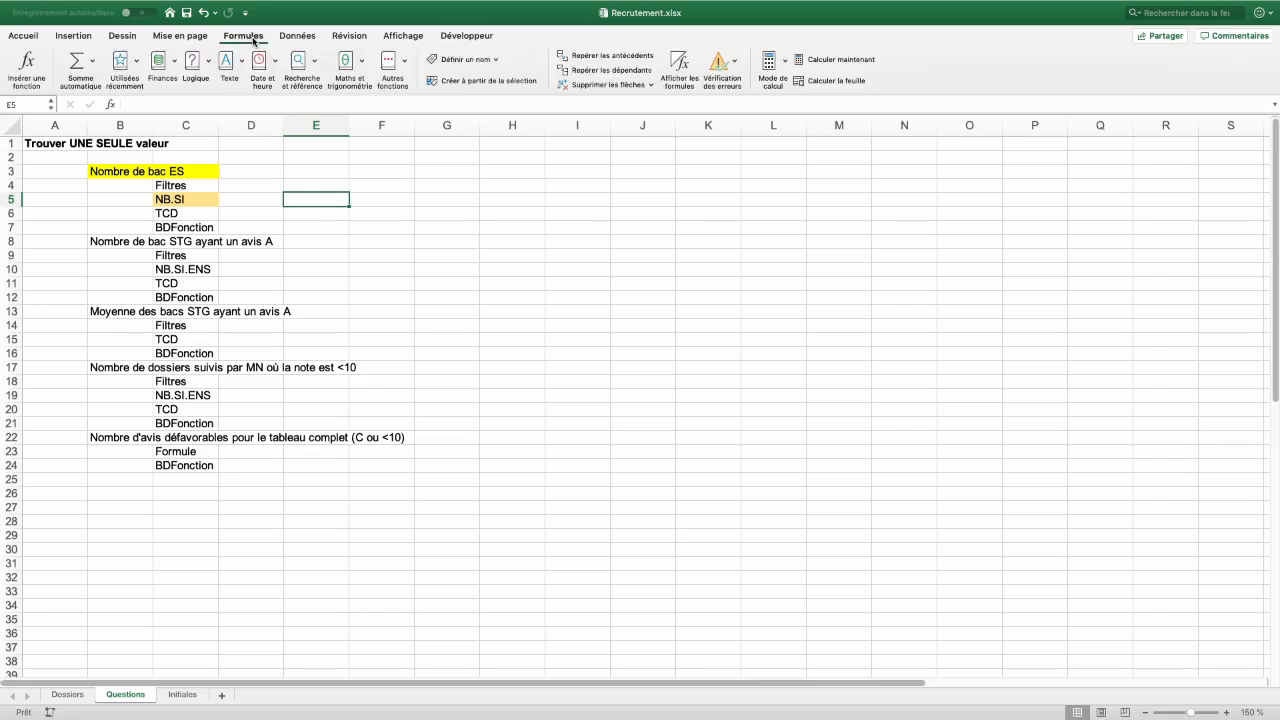
left_click(400, 63)
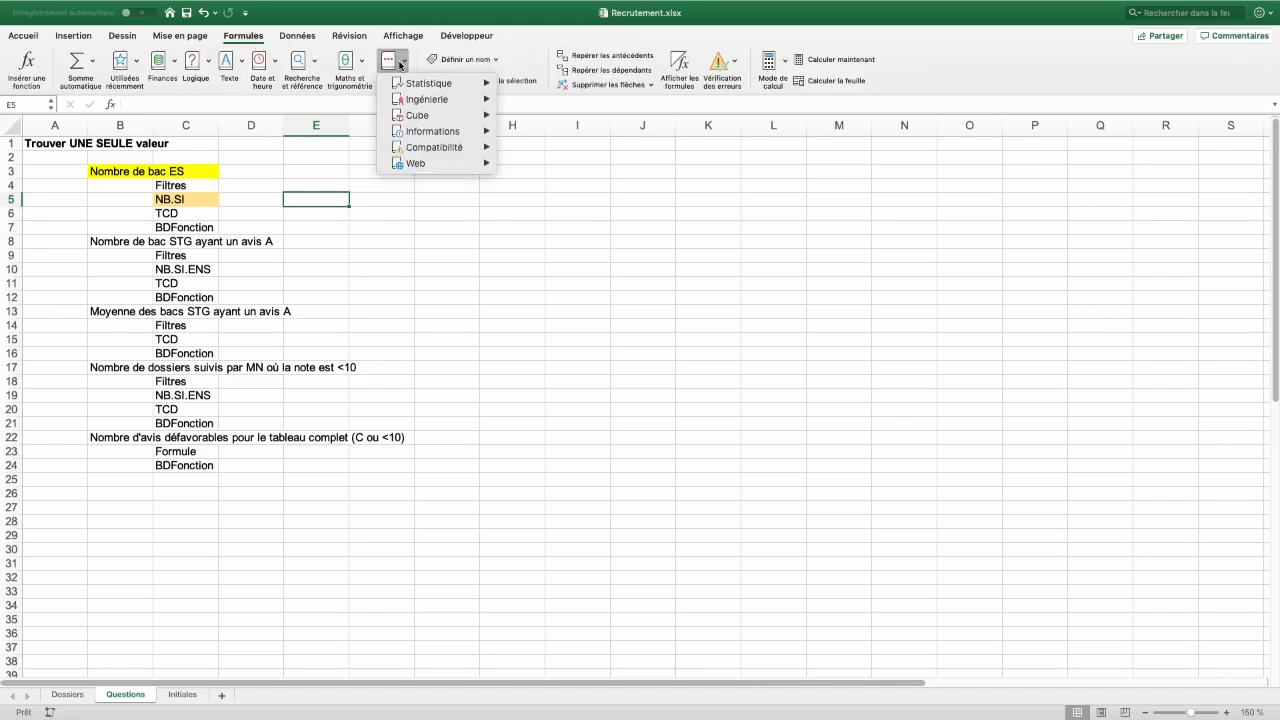
mouse_move(440, 83)
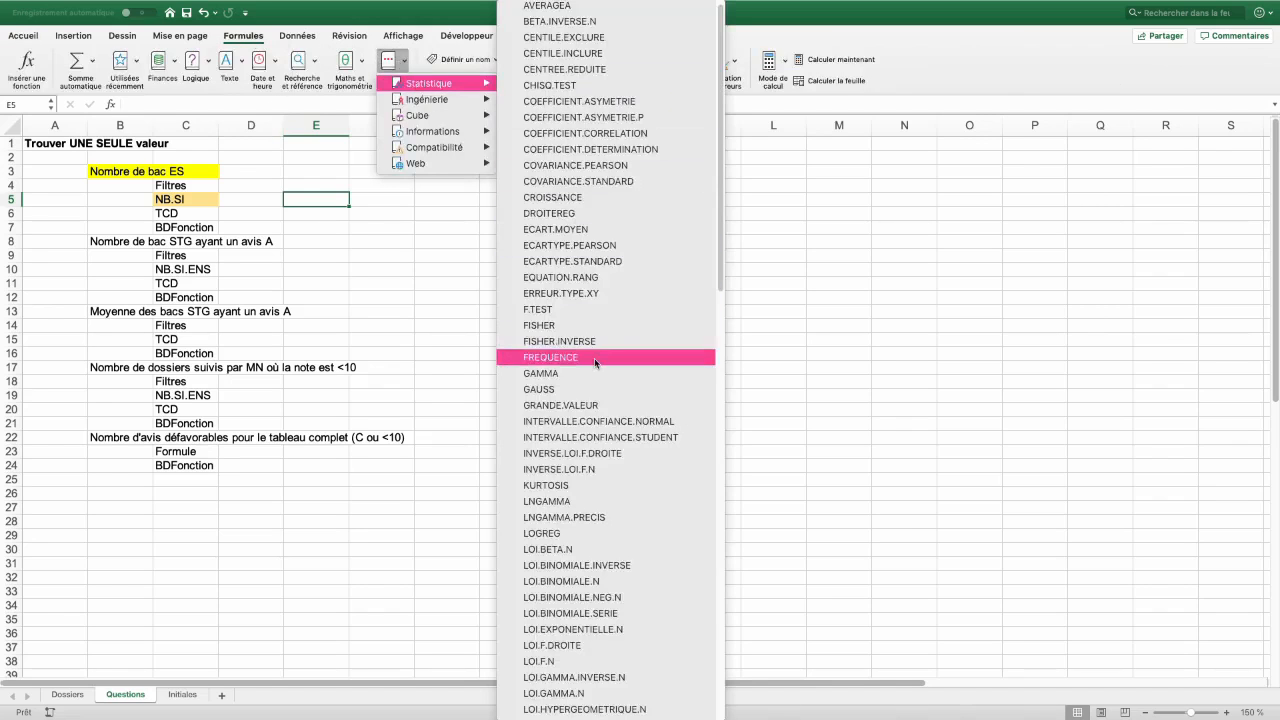
scroll(596, 363, "down", 5)
scroll(596, 363, "down", 8)
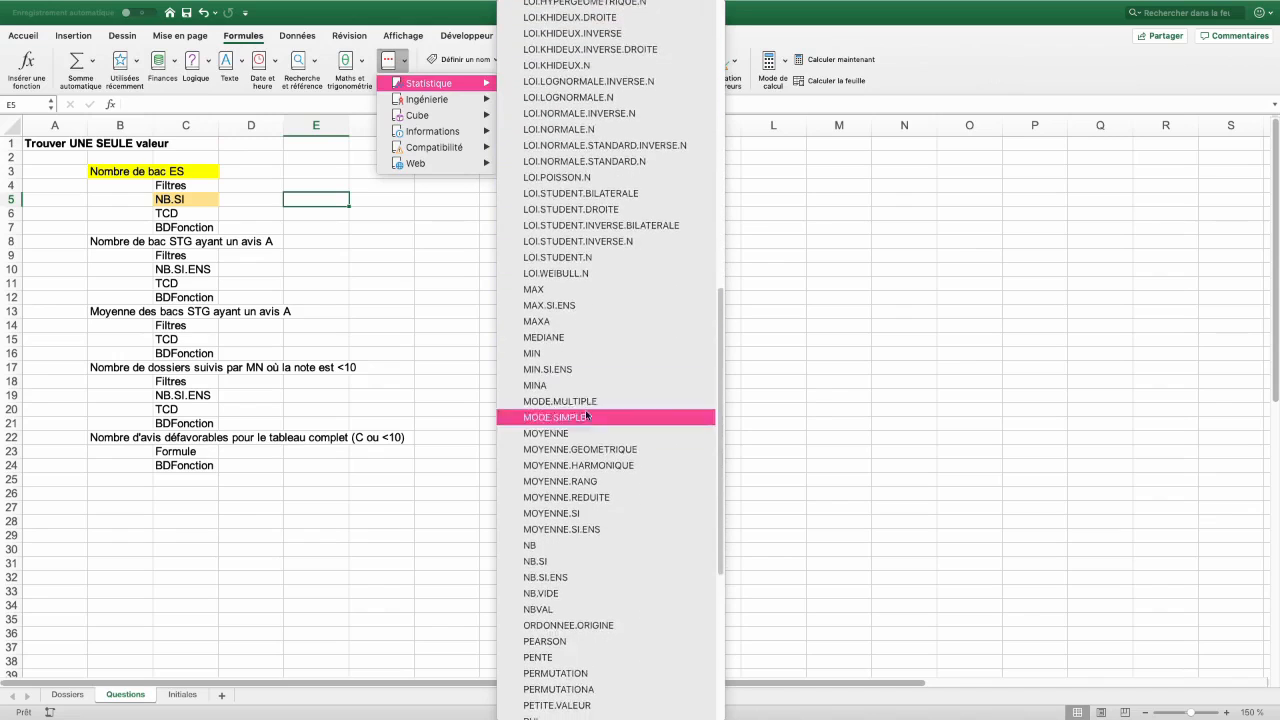
left_click(574, 561)
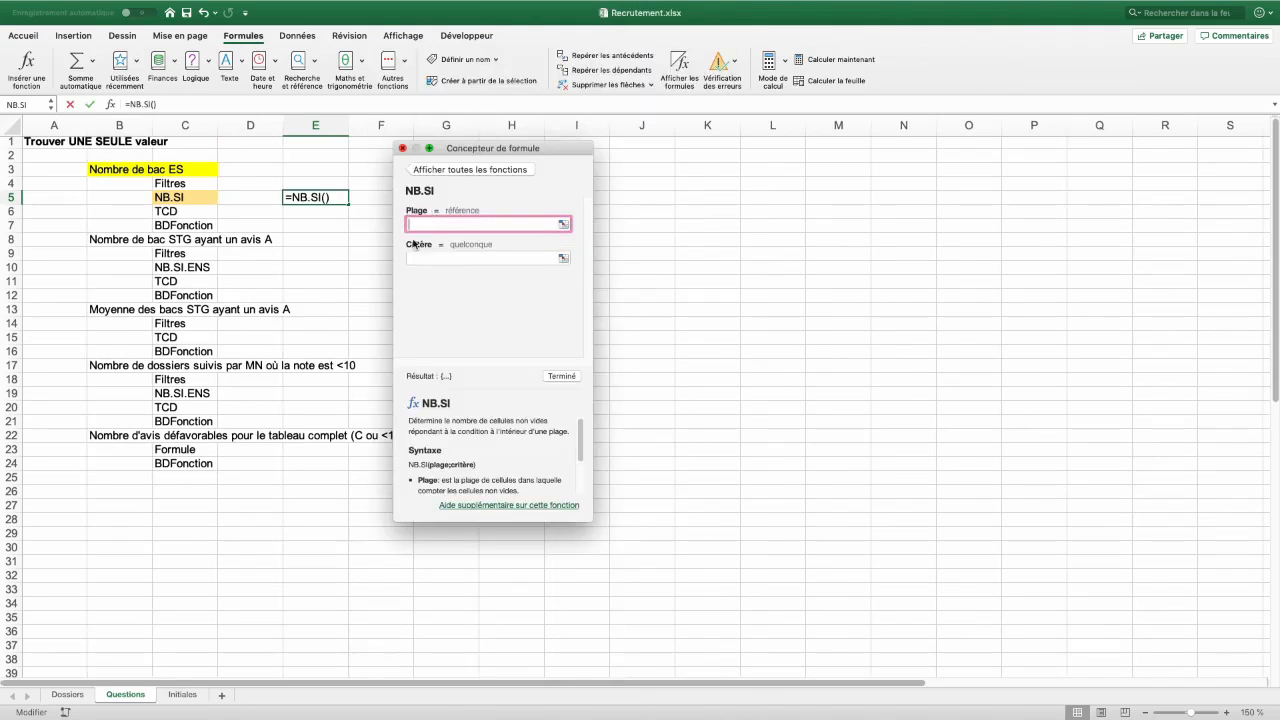
Complete the NB.SI function with the table column data[BAC] as the range and "ES" as the criterion
mouse_move(432, 247)
left_click(67, 694)
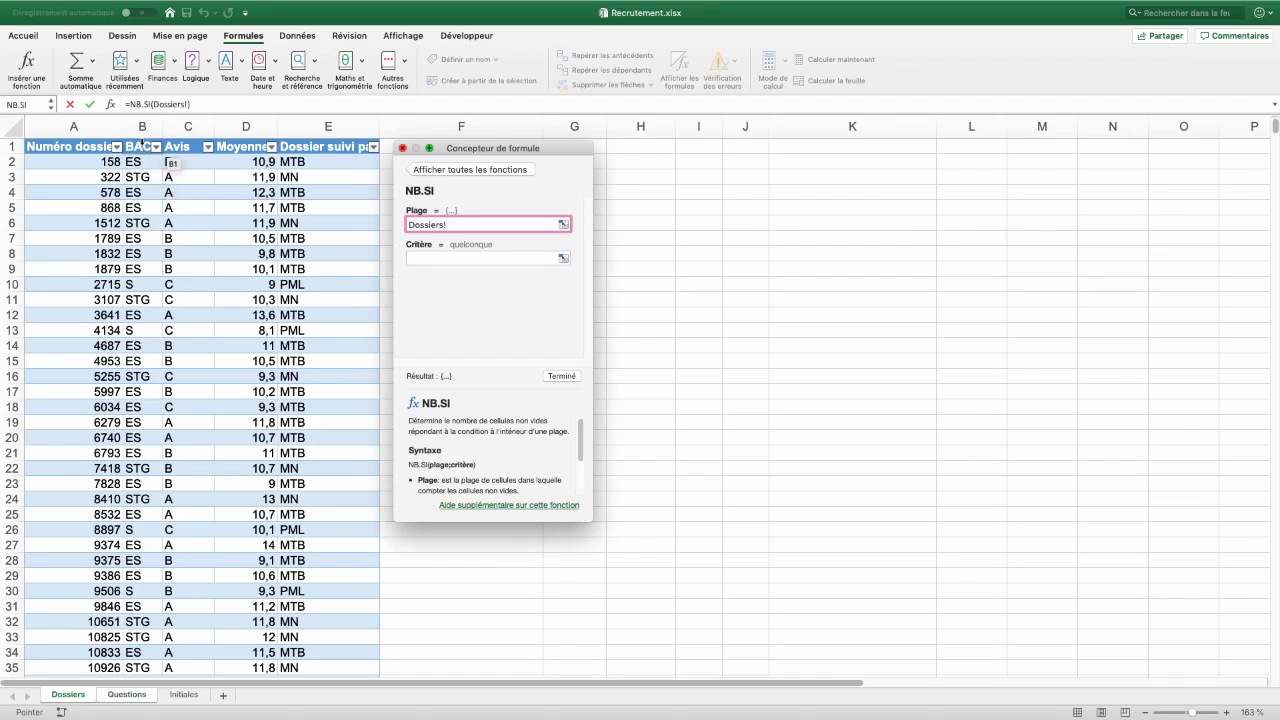
left_click(142, 146)
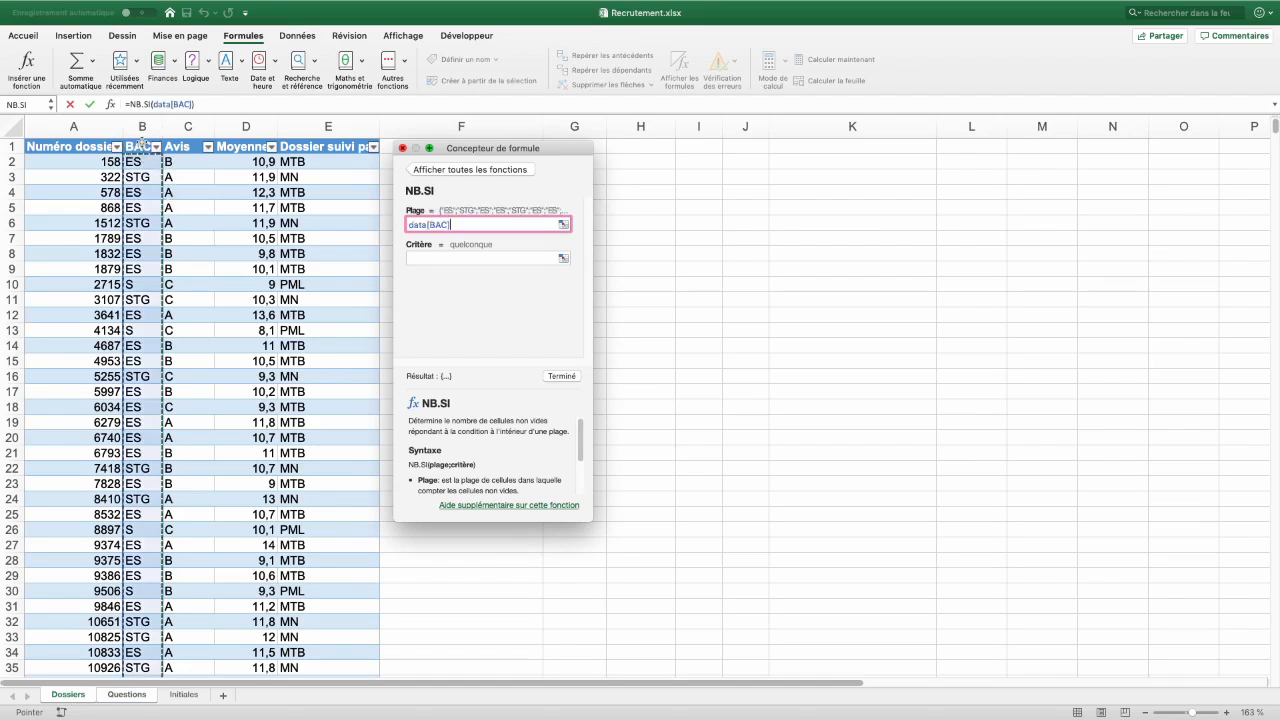
left_click(427, 257)
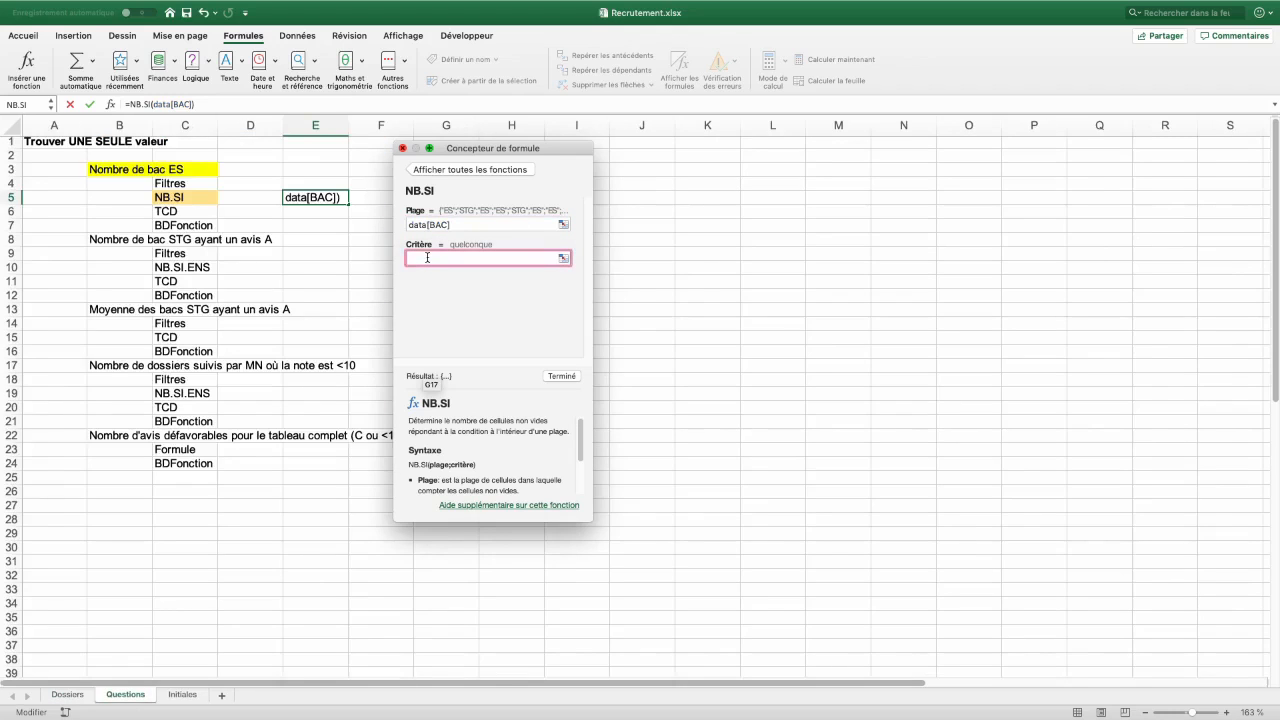
left_click(68, 694)
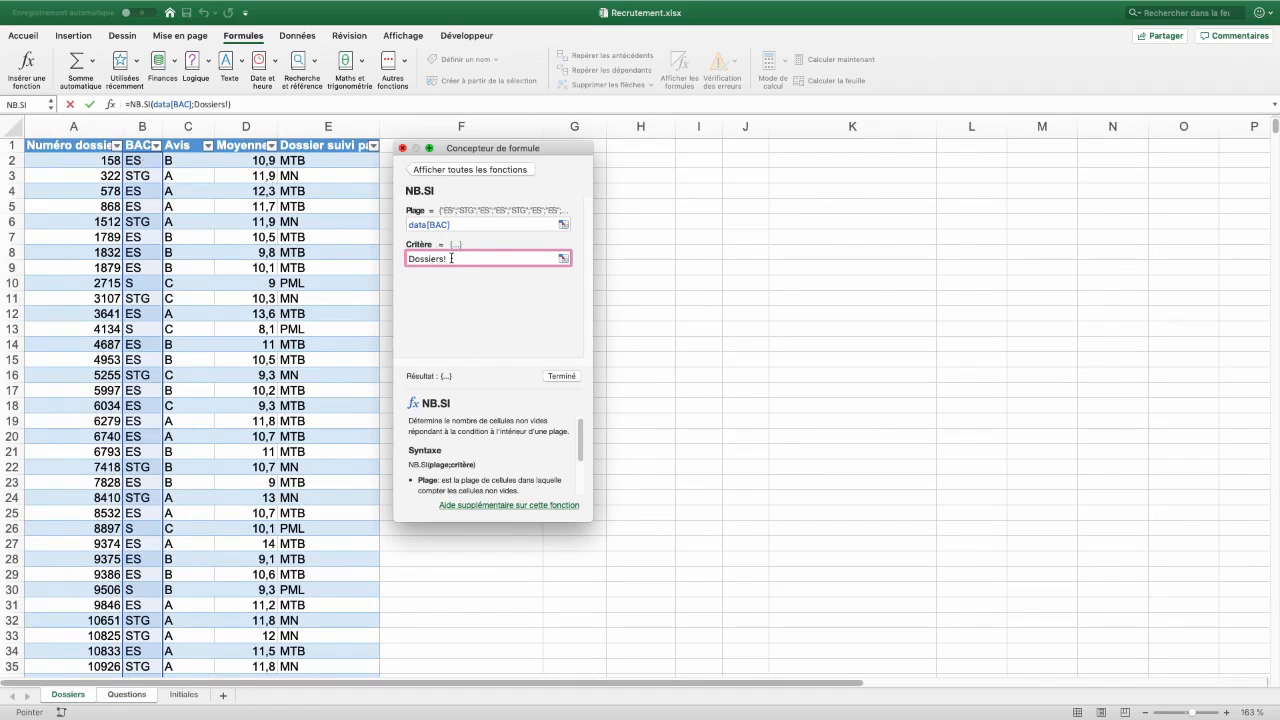
left_click_drag(451, 258, 389, 254)
key("BackSpace")
type("\"ES\"")
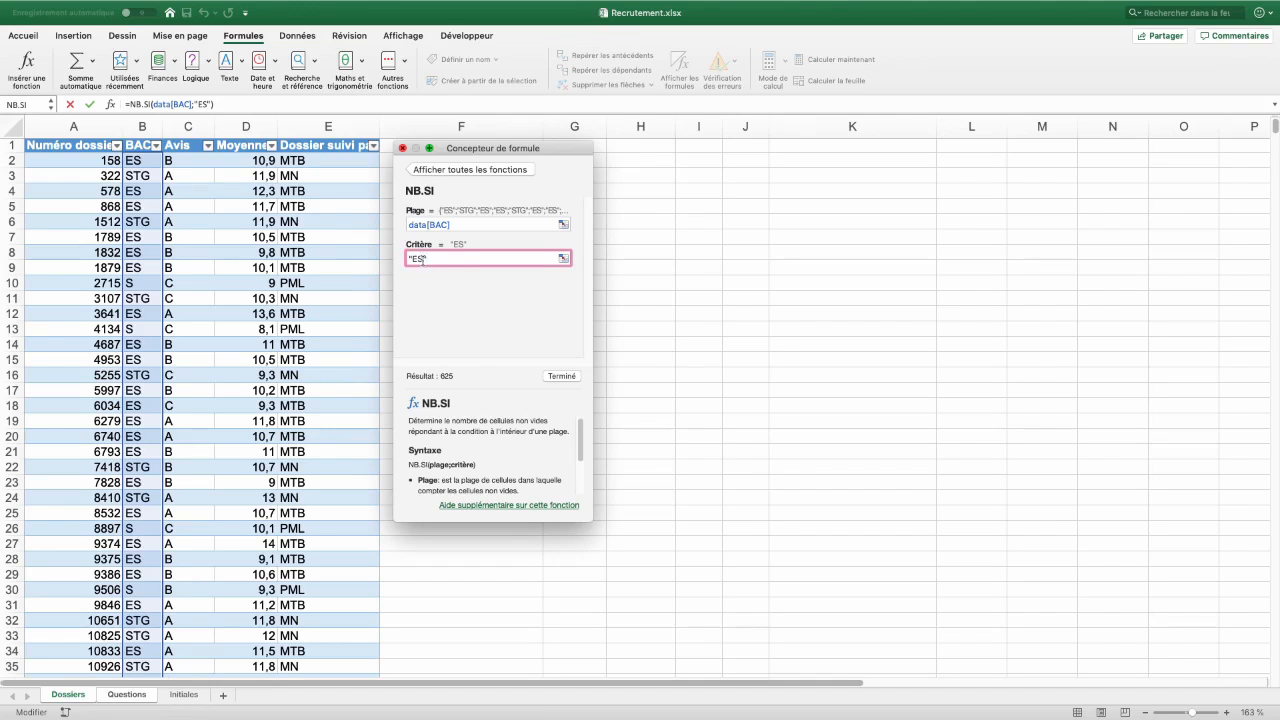
left_click(562, 376)
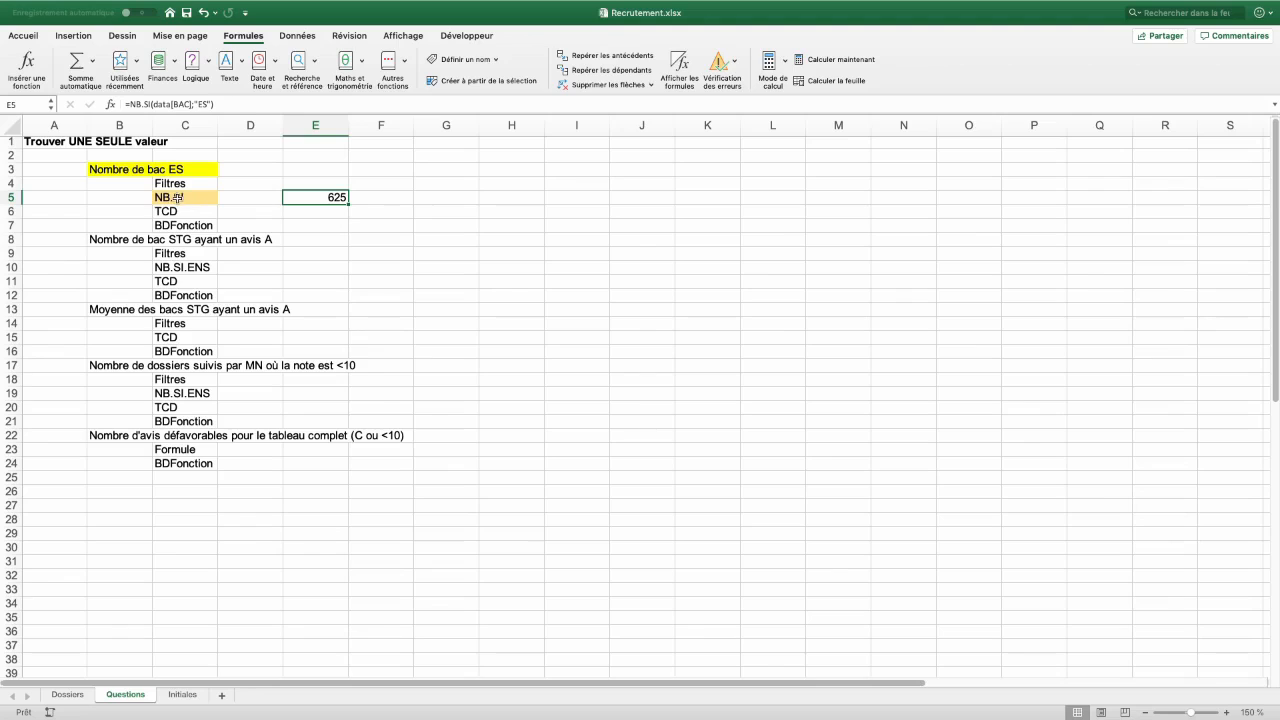
Enter ES in cell G5 to hold the criterion outside the formula
double_click(328, 197)
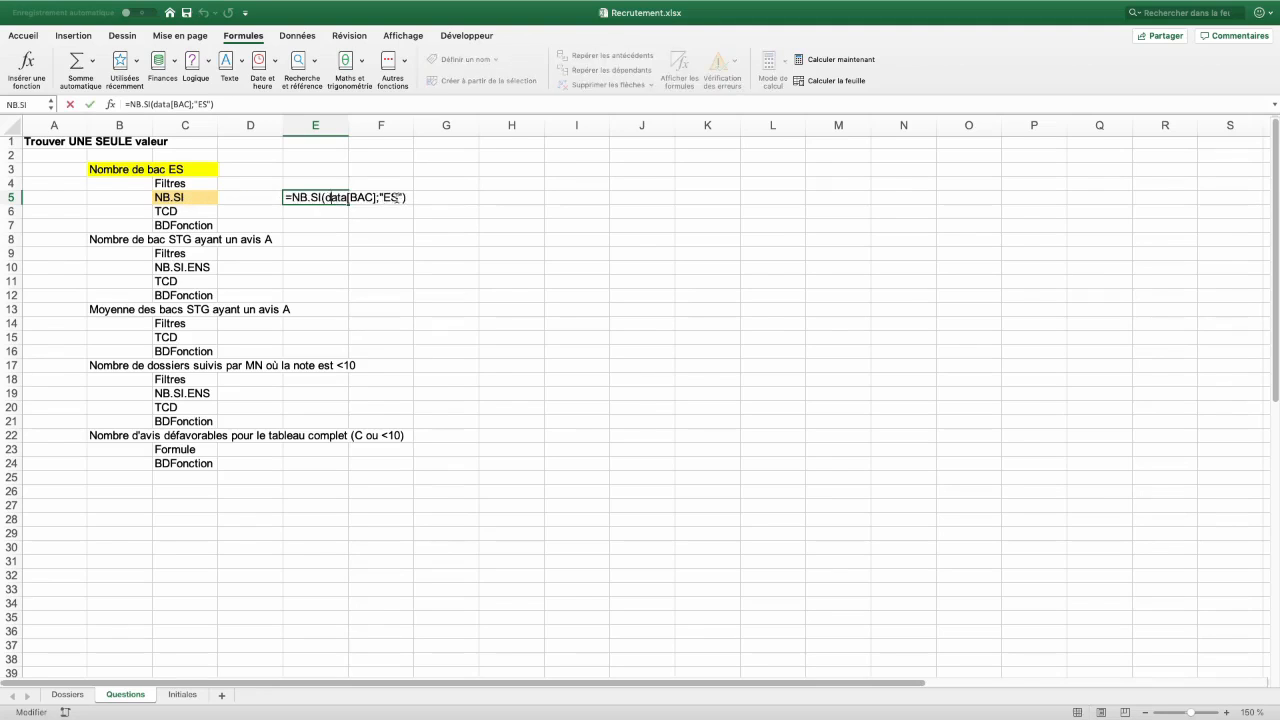
key("Escape")
left_click(434, 199)
type("ES")
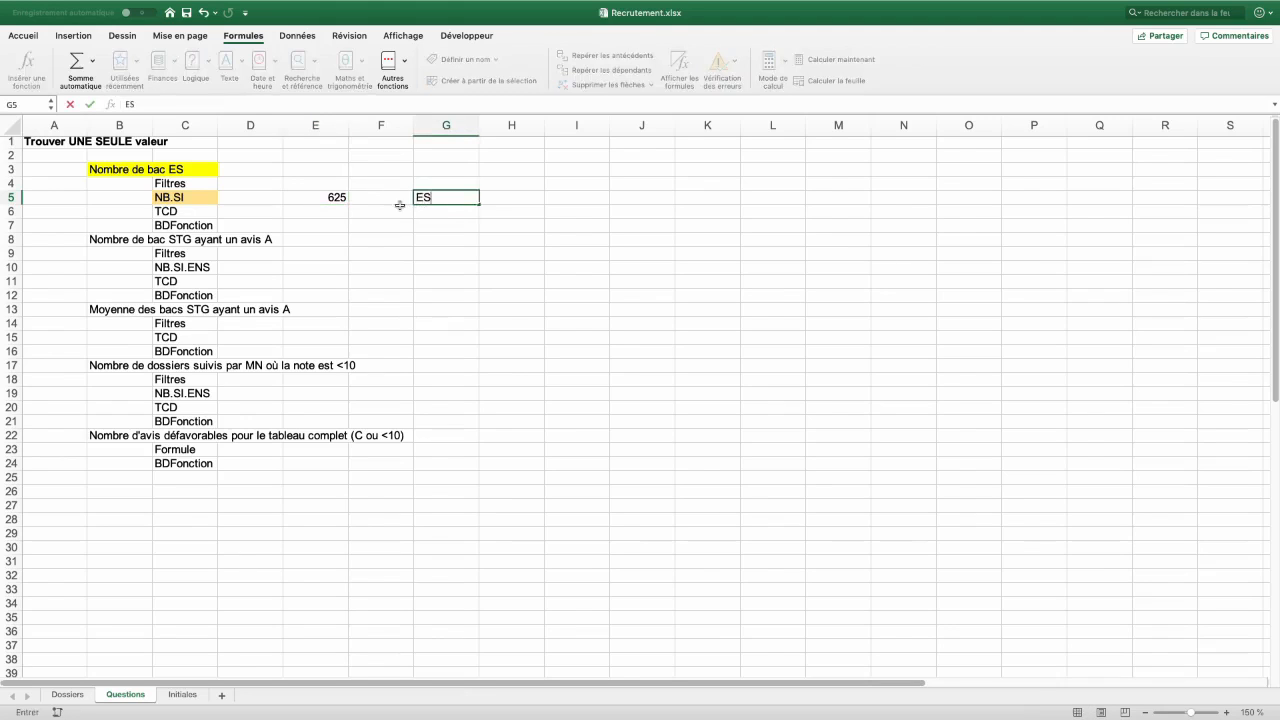
left_click(330, 197)
Replace the criterion "ES" in the E5 formula with a reference to cell G5, giving =NB.SI(data[BAC];G5)
double_click(330, 197)
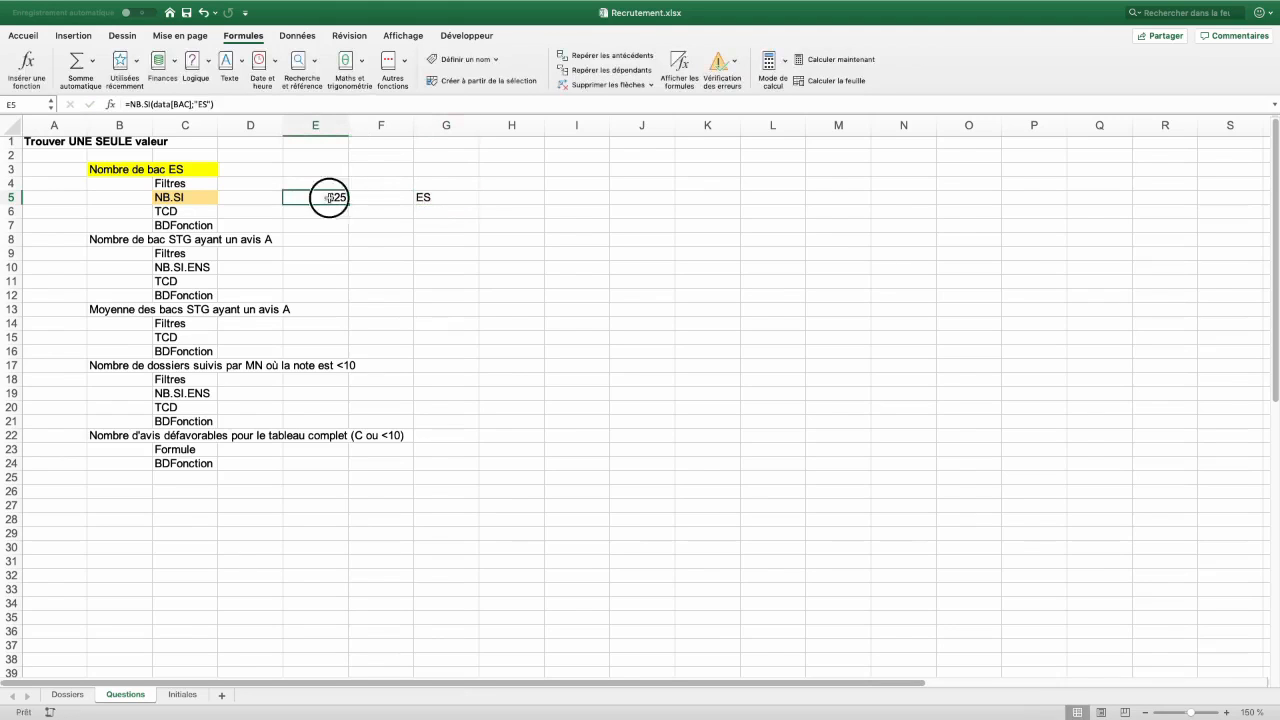
key("BackSpace")
key("BackSpace")
key("BackSpace")
key("BackSpace")
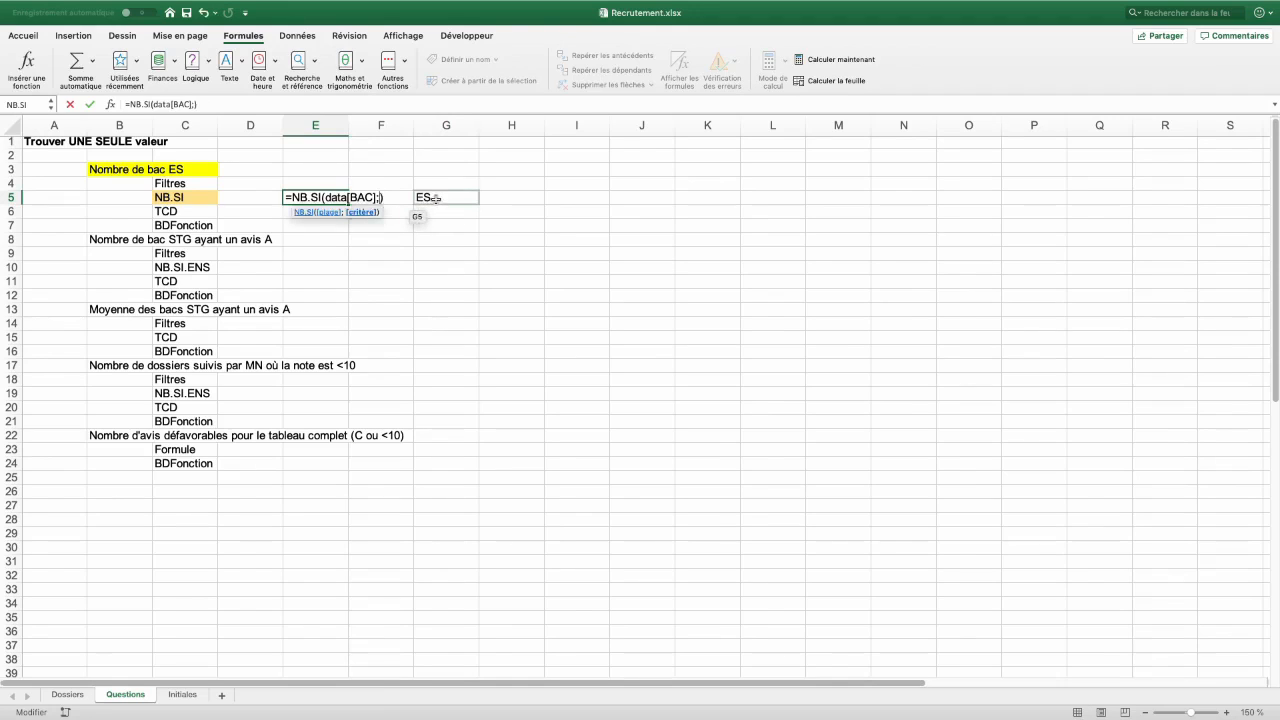
left_click(436, 198)
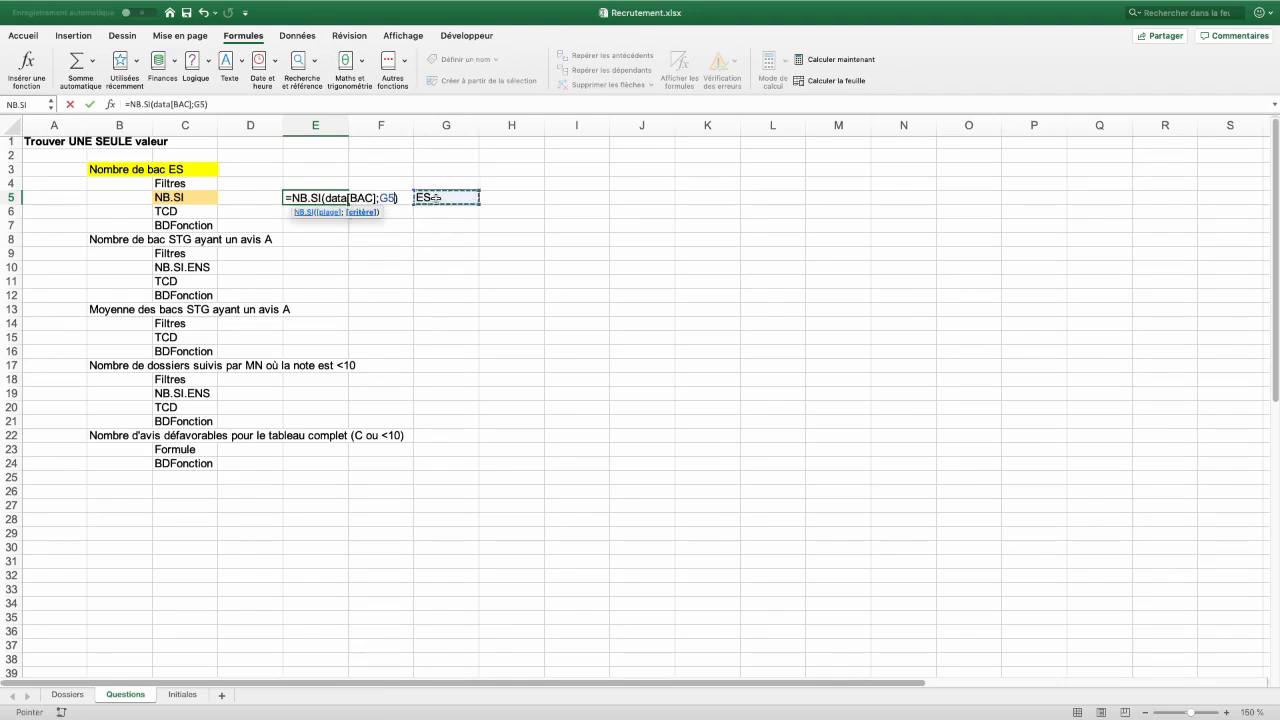
key("Return")
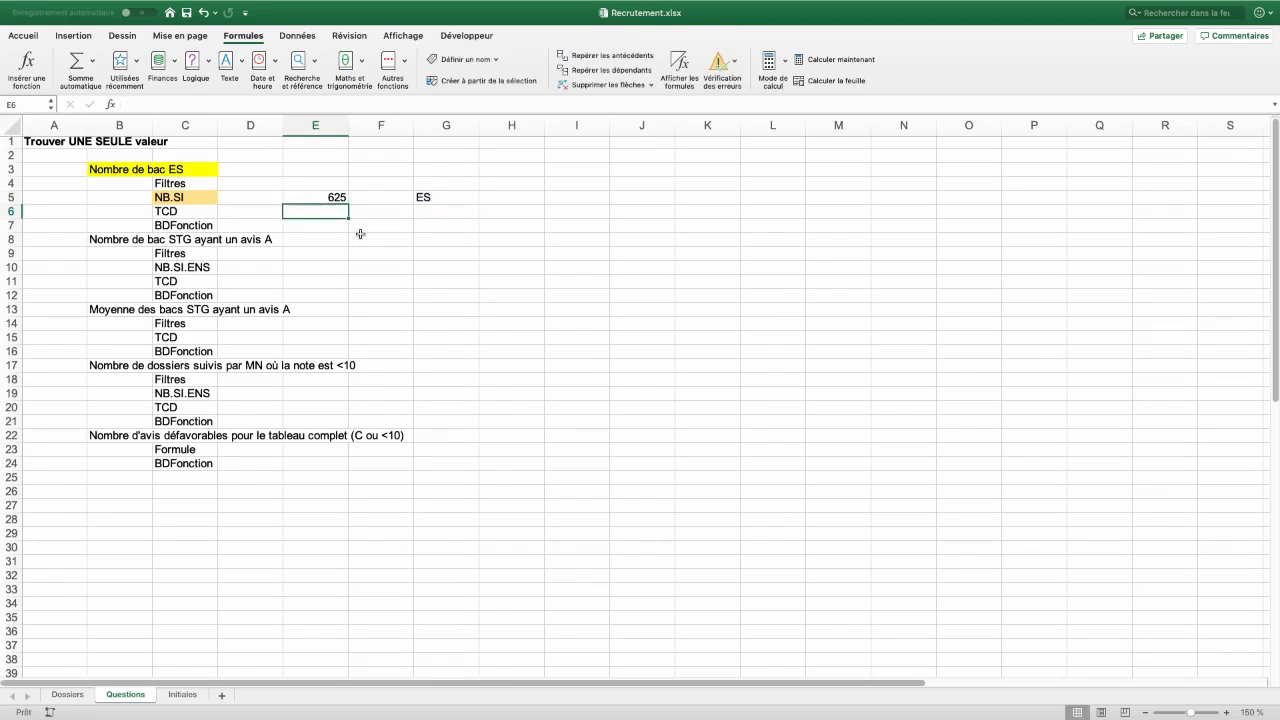
Change the criterion in cell G5 to STG
left_click(435, 199)
type("STG")
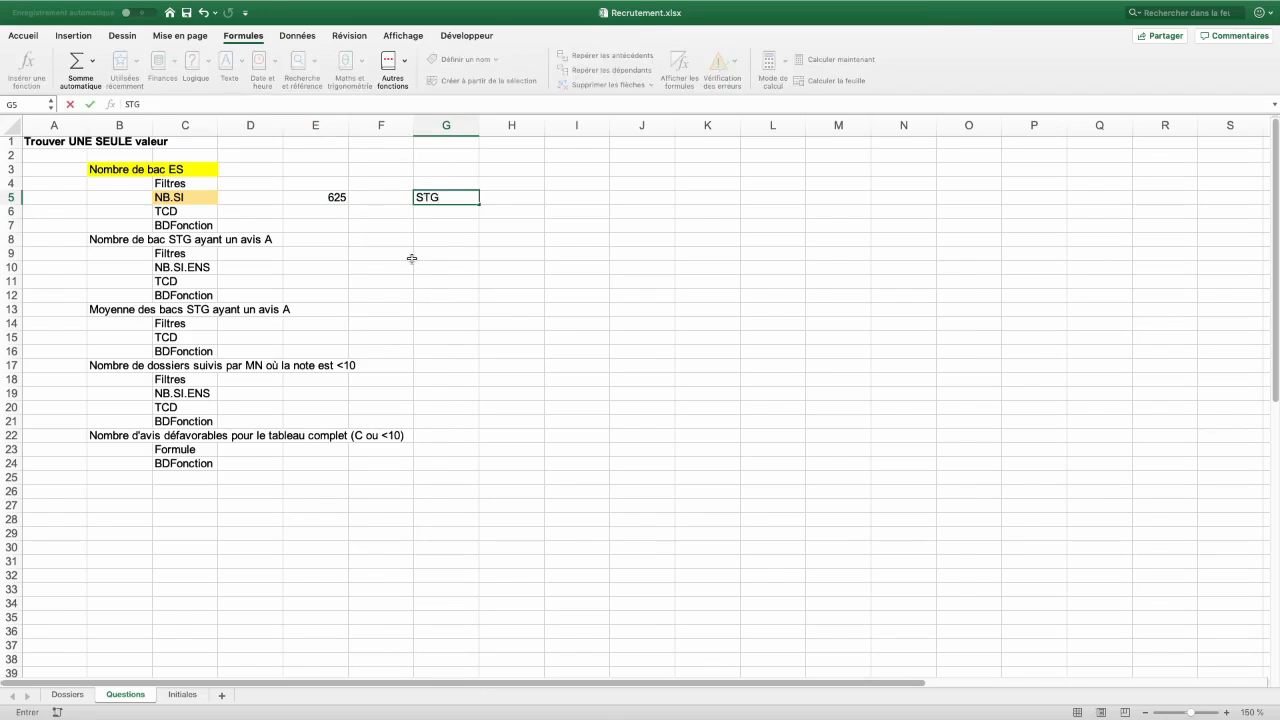
key("Return")
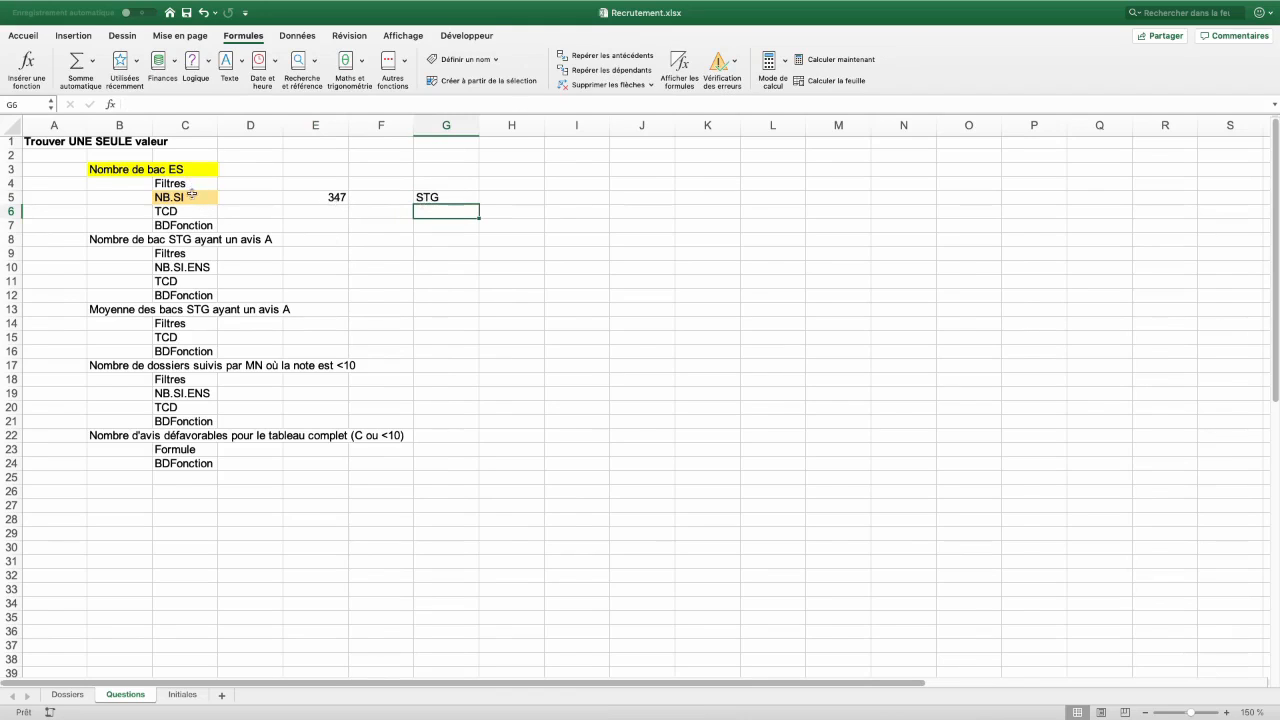
left_click(430, 184)
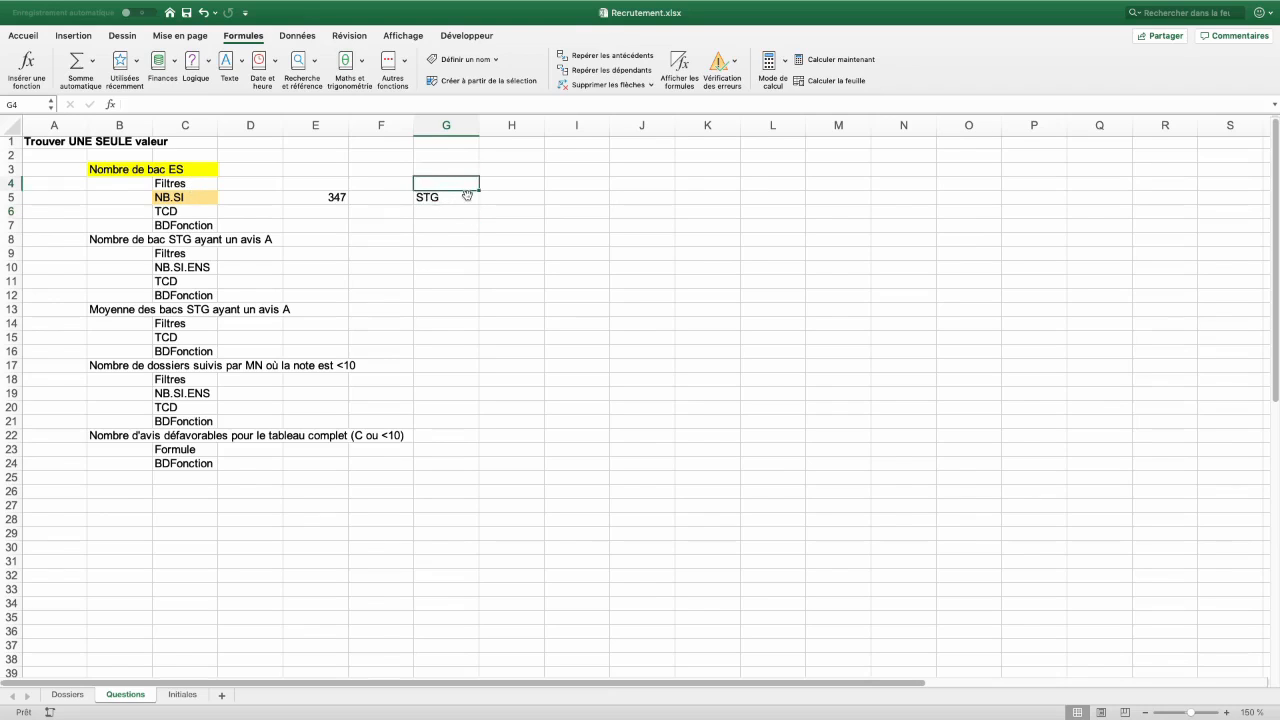
Enter the label "Nb de bac :" in cell G4, above the STG criterion
type("Nb de ba")
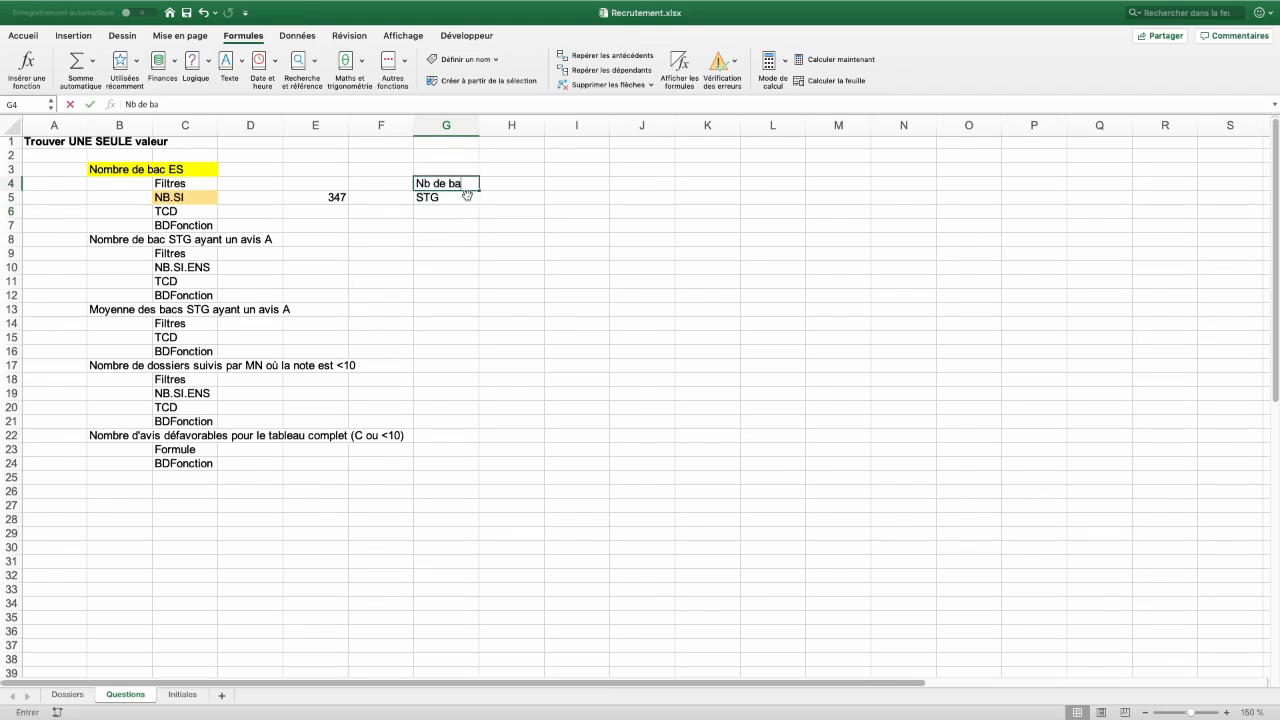
type("c :")
key("Return")
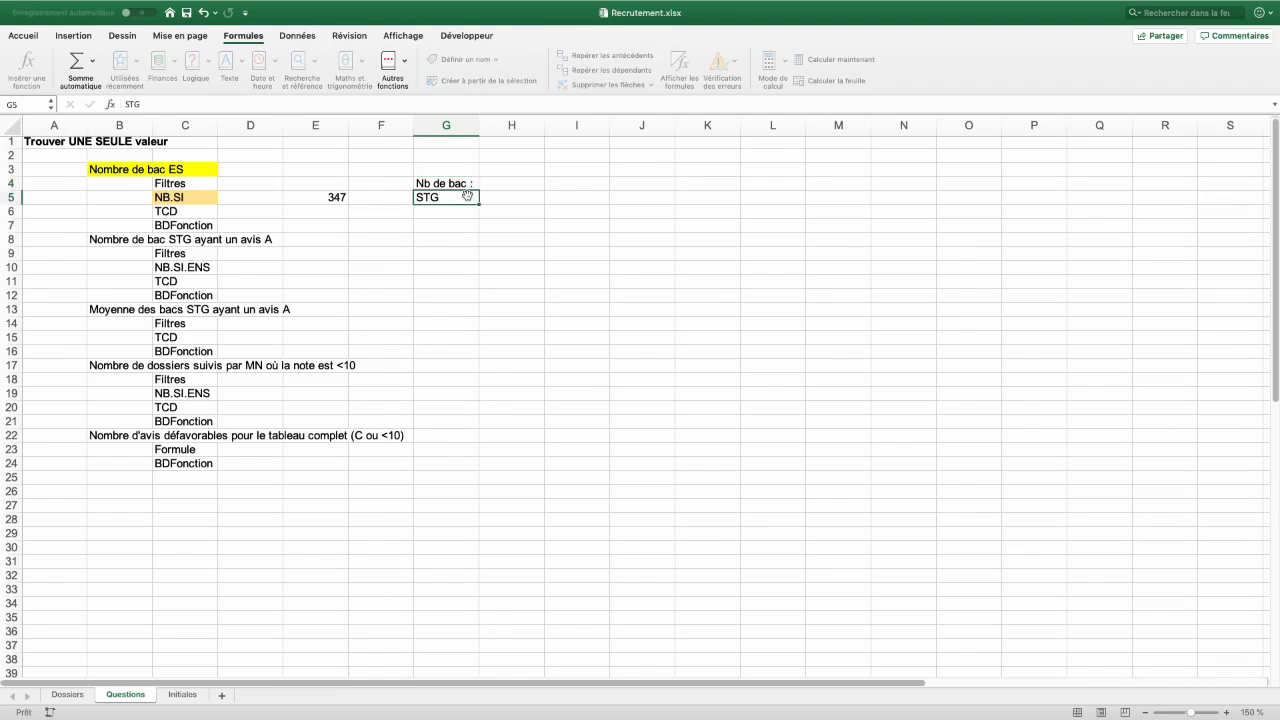
Move the STG criterion to cell H4 and the NB.SI formula to cell I4, beside the label
left_click_drag(441, 202, 508, 186)
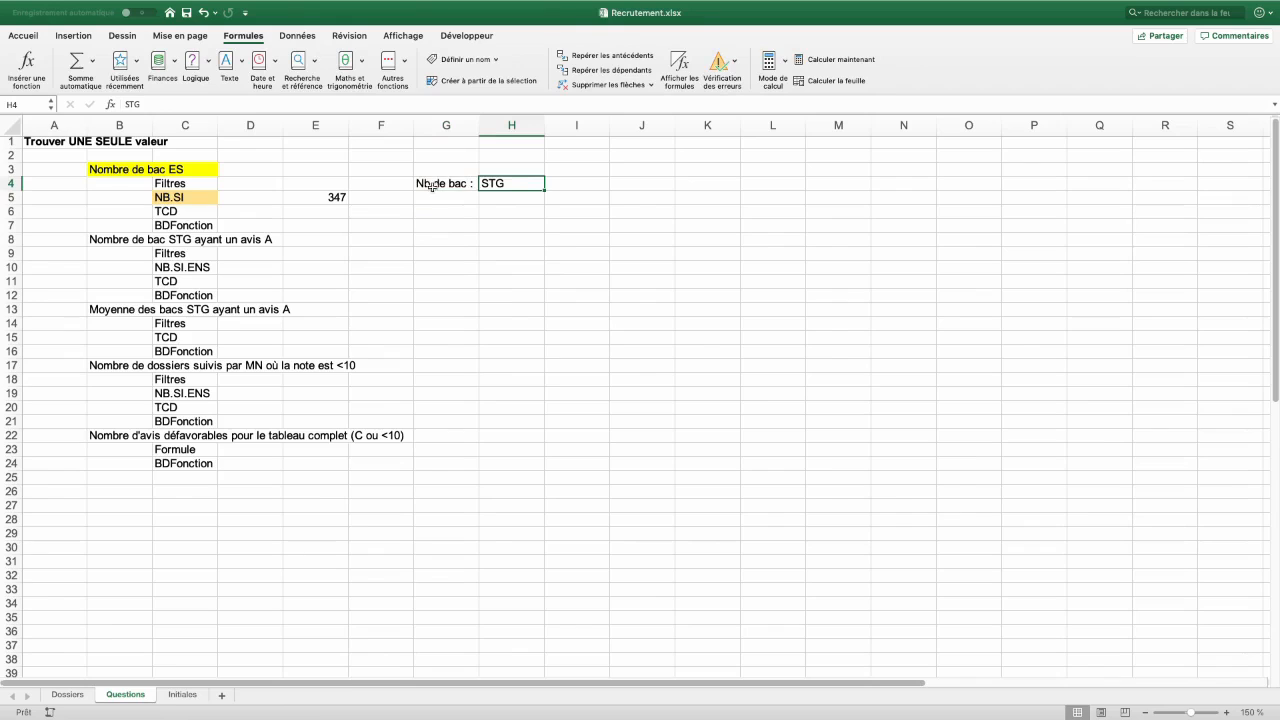
left_click(337, 199)
left_click_drag(337, 199, 572, 186)
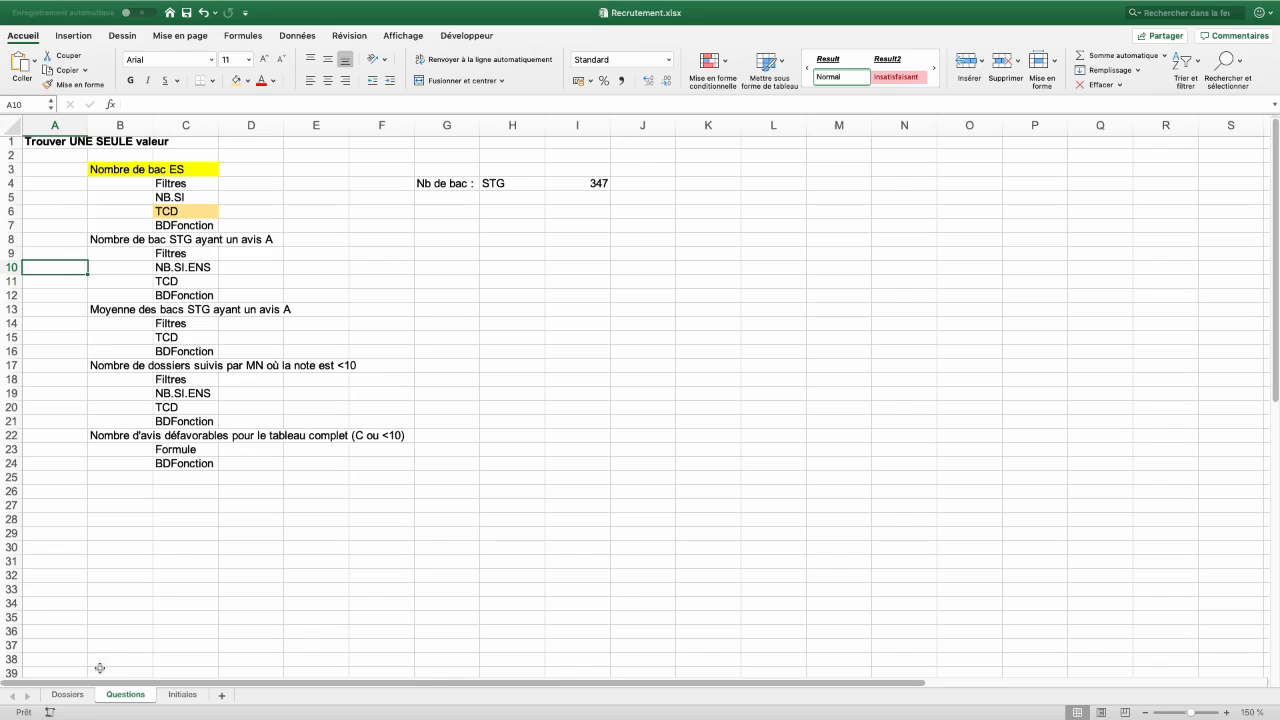
Create a pivot table on a new worksheet from the data table on the Dossiers sheet
left_click(72, 696)
left_click(172, 346)
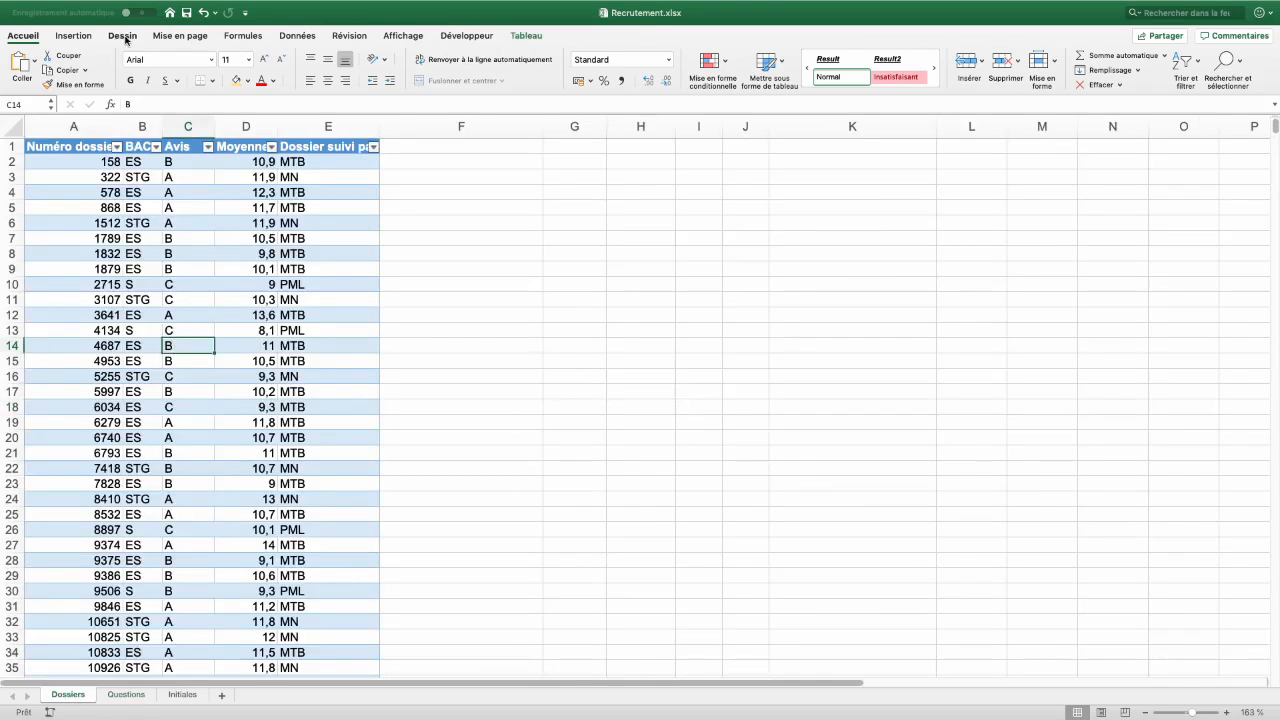
left_click(73, 36)
left_click(42, 68)
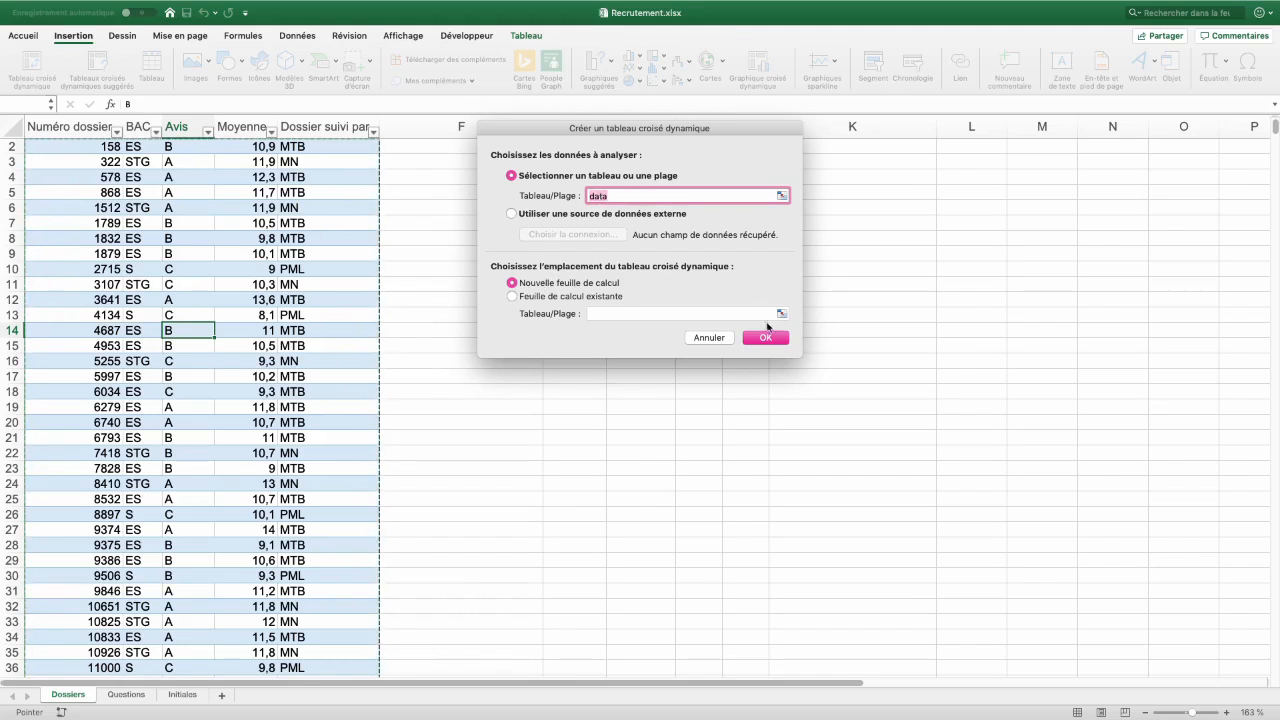
left_click(766, 338)
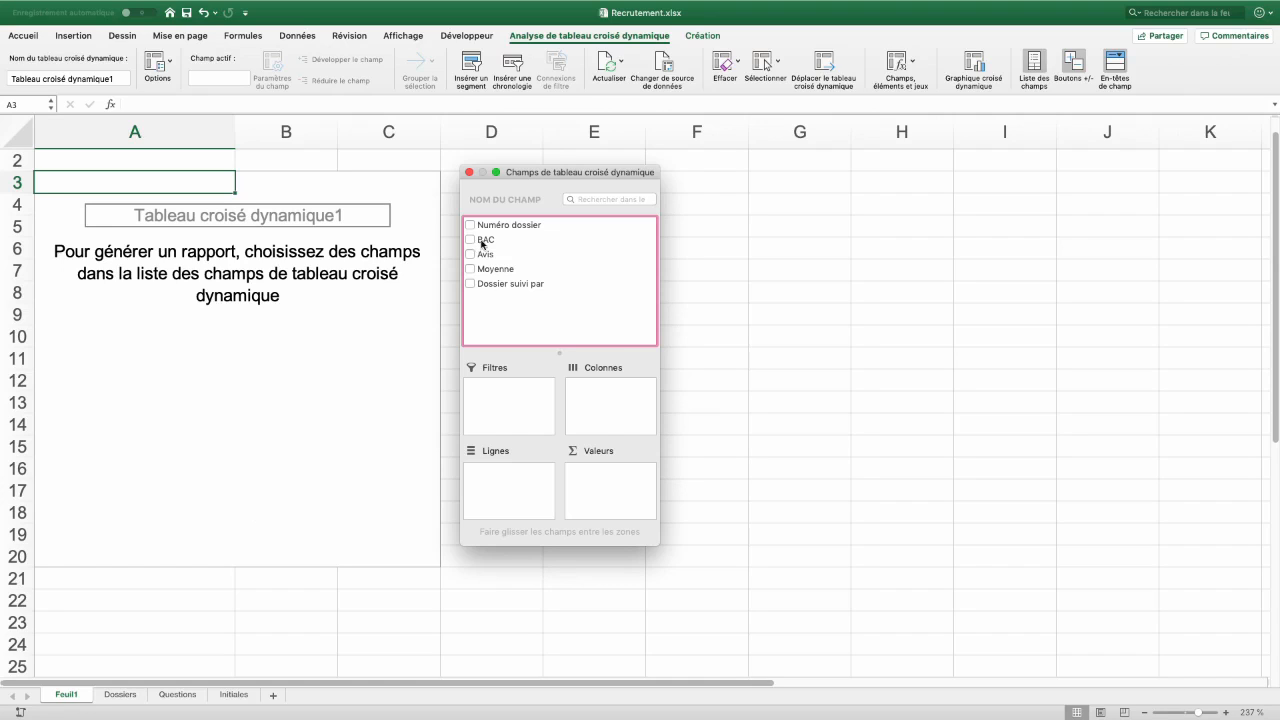
Add the BAC field to the pivot table's rows, trying it in the columns before returning it to the rows
left_click_drag(483, 241, 514, 485)
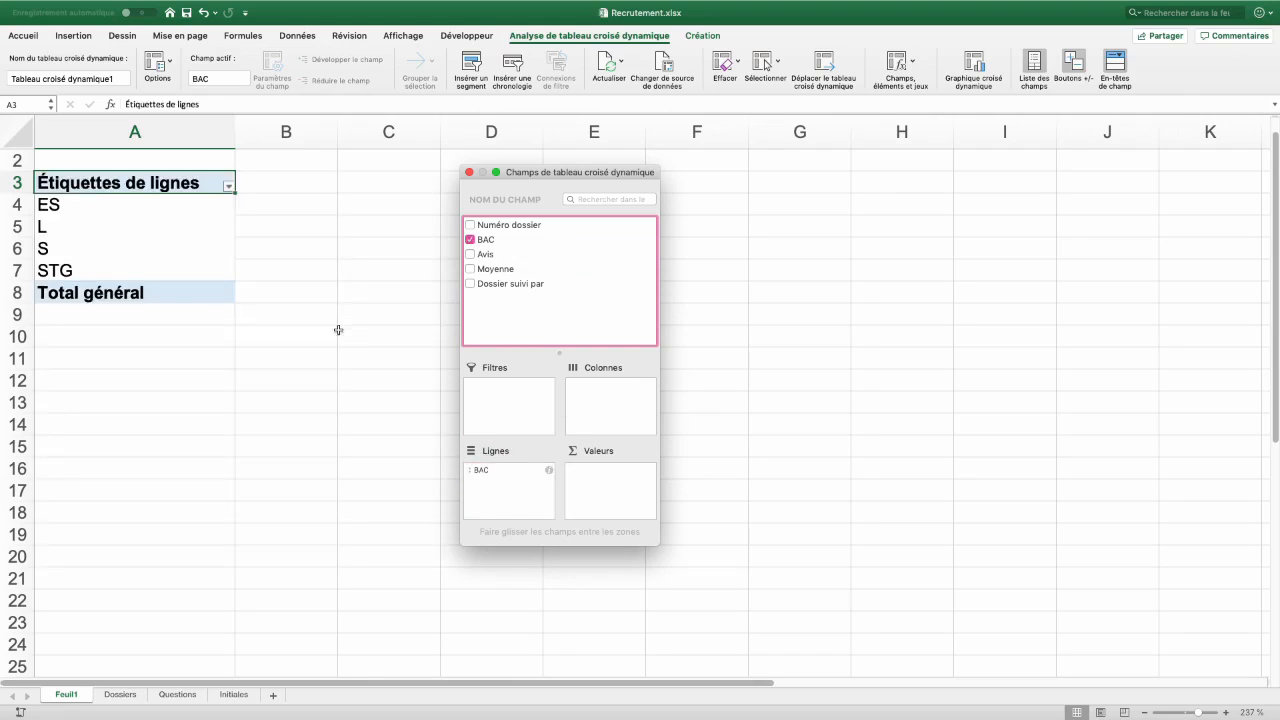
left_click_drag(483, 472, 641, 404)
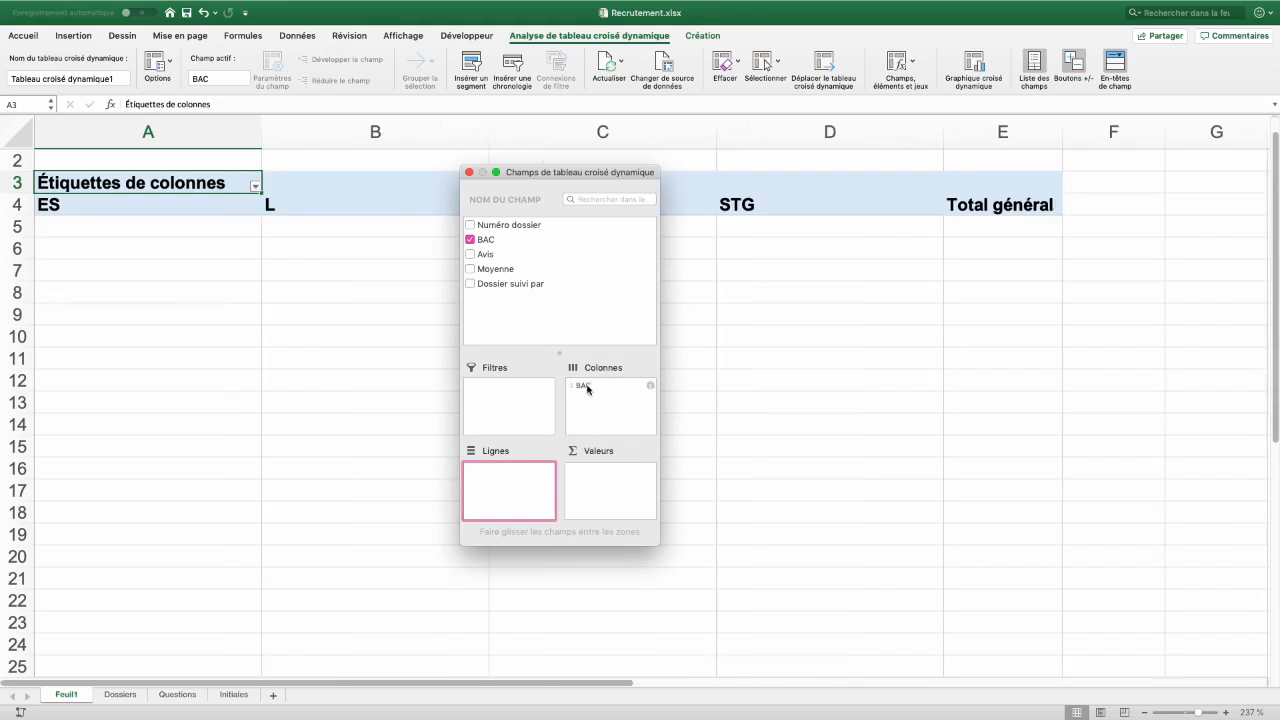
left_click_drag(592, 390, 517, 484)
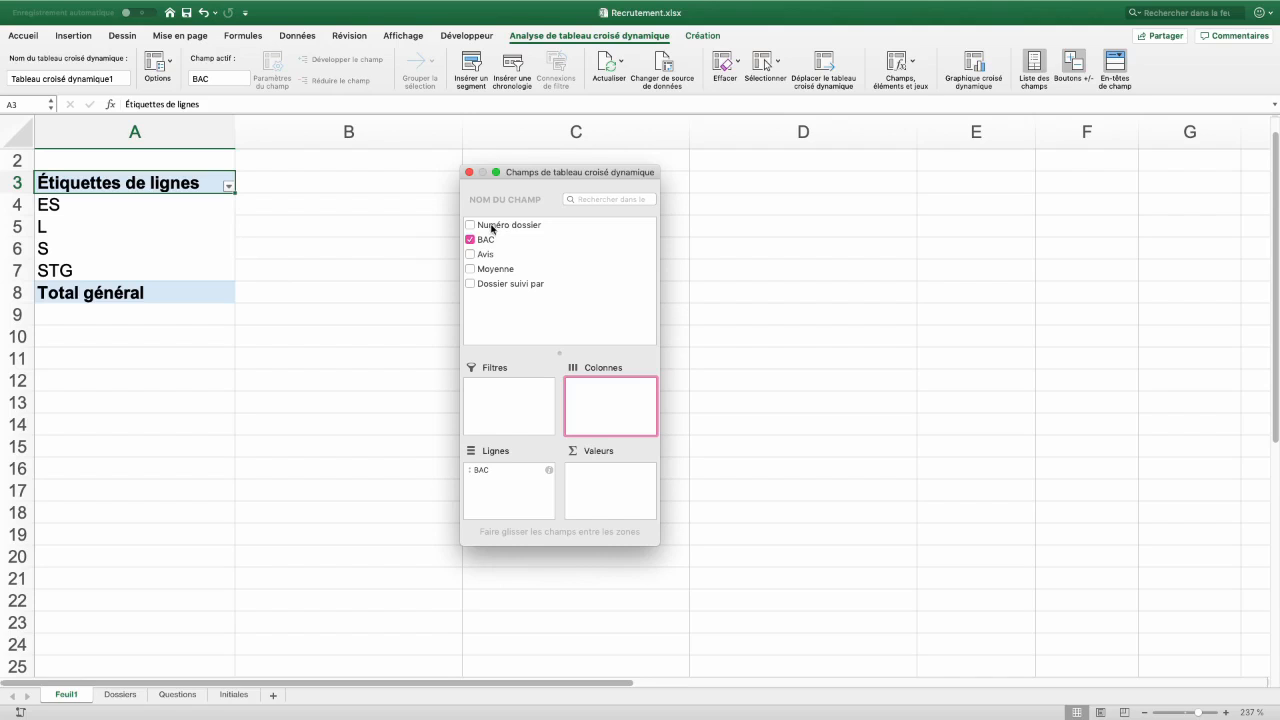
Add Numéro dossier to the pivot table's values, with a brief look back at the Dossiers sheet
left_click_drag(495, 227, 608, 488)
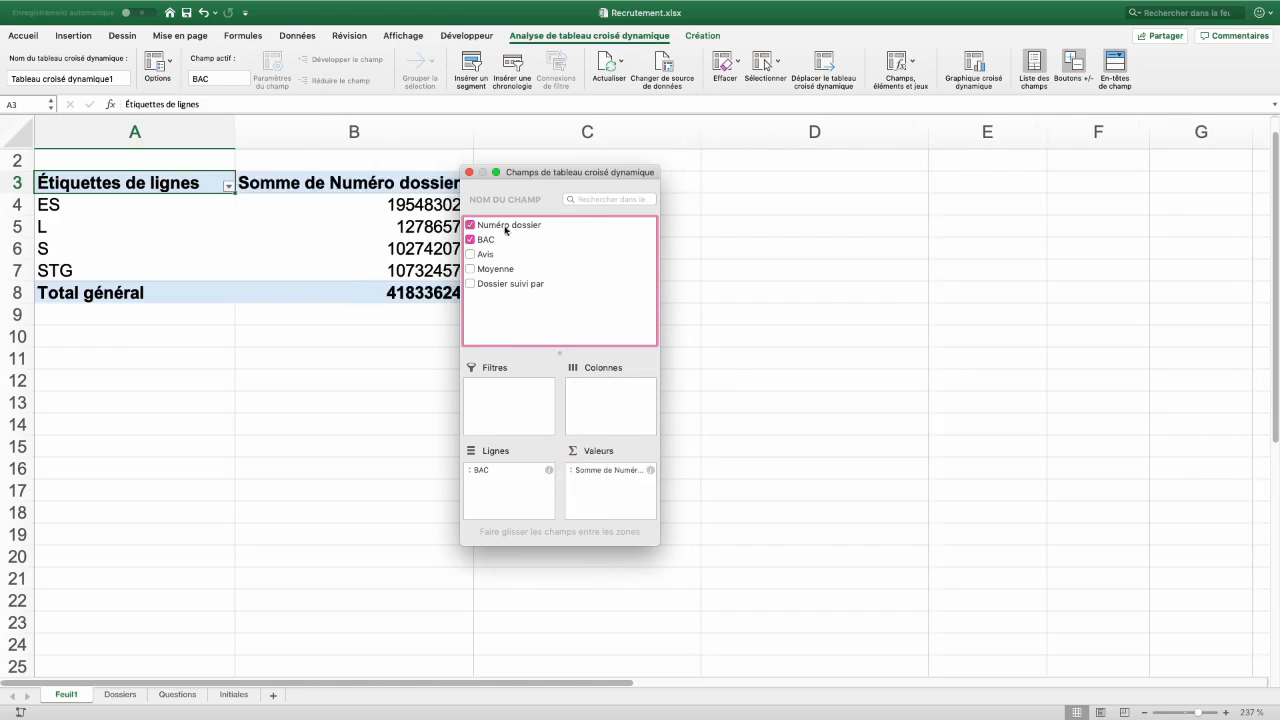
left_click_drag(519, 177, 580, 178)
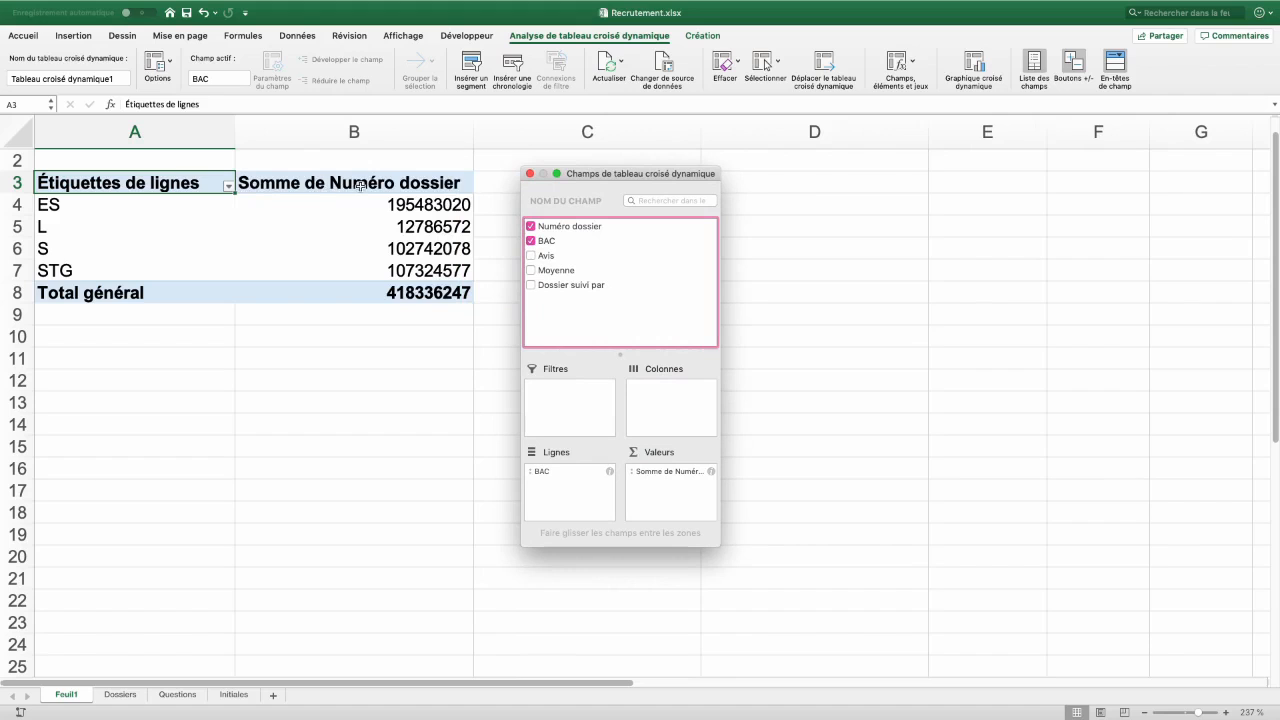
left_click(120, 694)
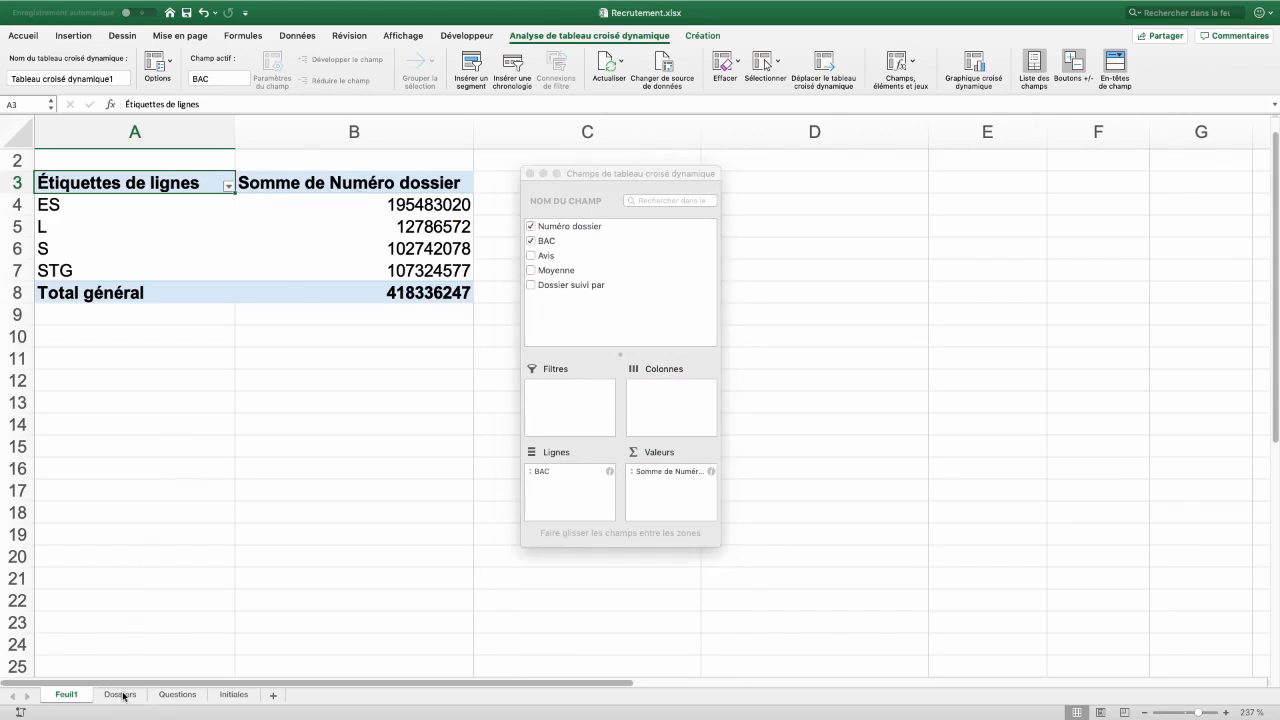
left_click(67, 696)
Summarise the Numéro dossier value field by Nombre and rename it Effectifs
left_click(336, 204)
left_click_drag(1137, 127, 560, 175)
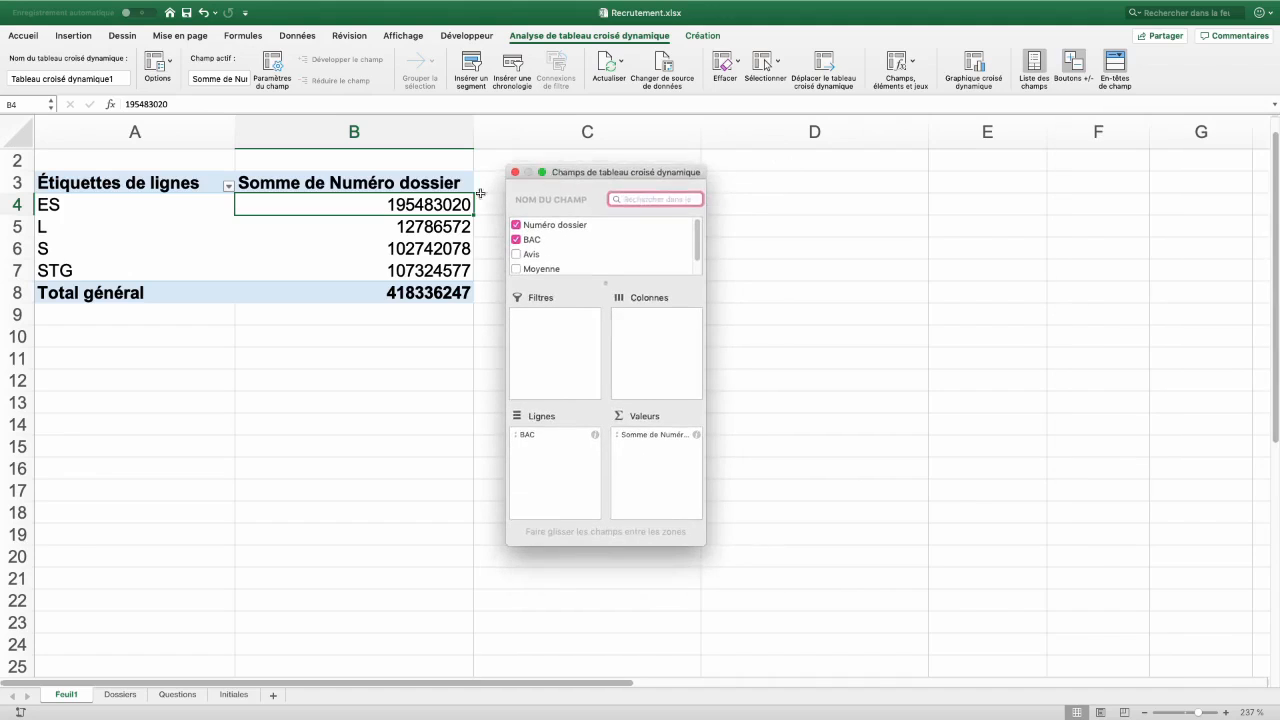
right_click(408, 209)
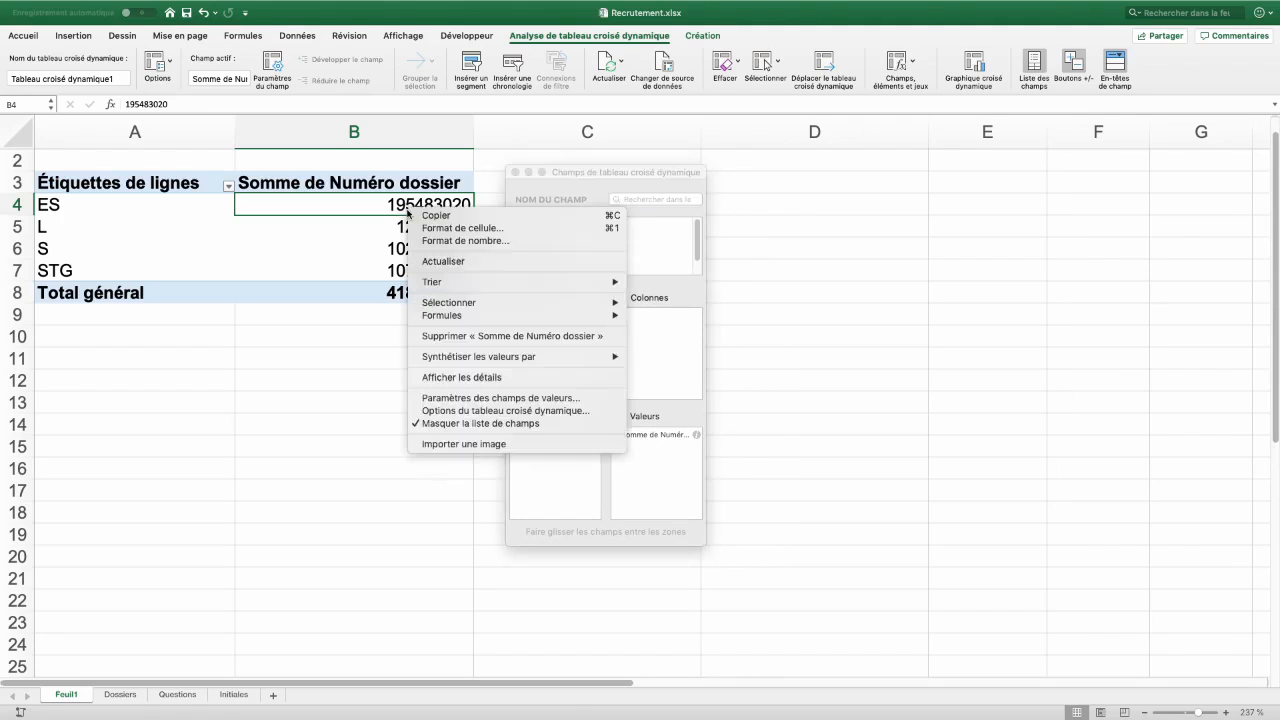
left_click(464, 399)
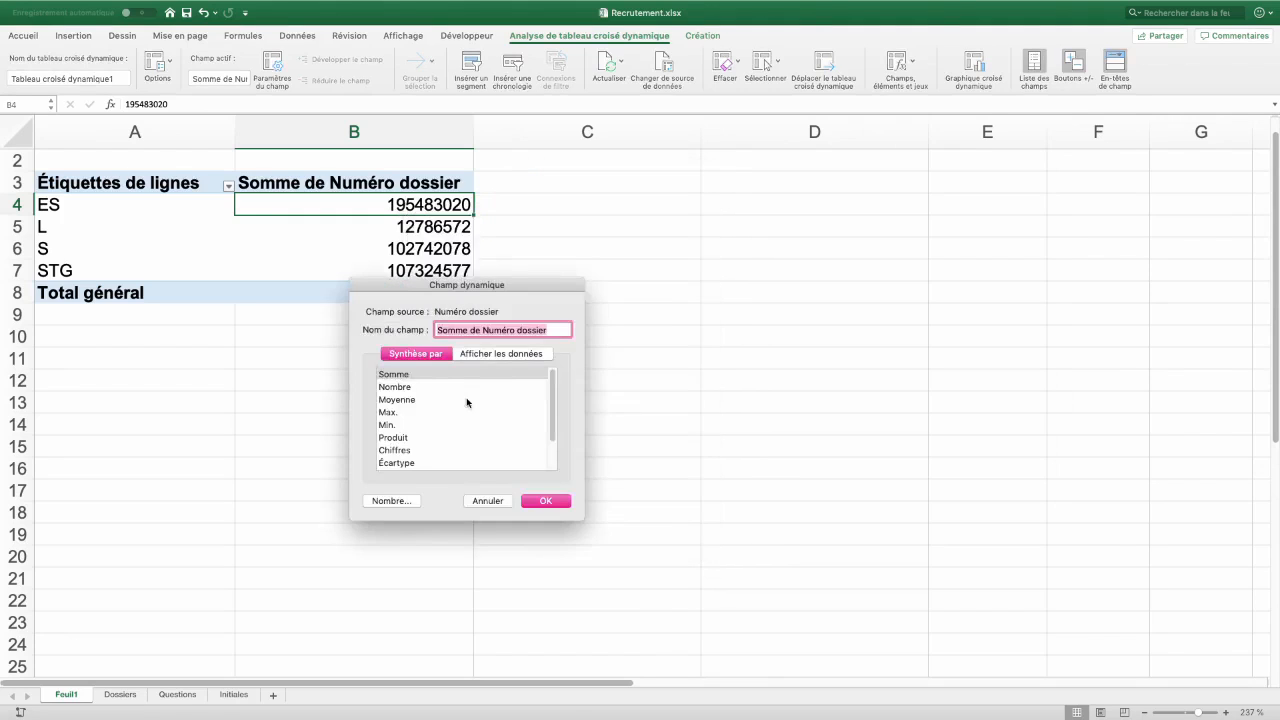
left_click(400, 388)
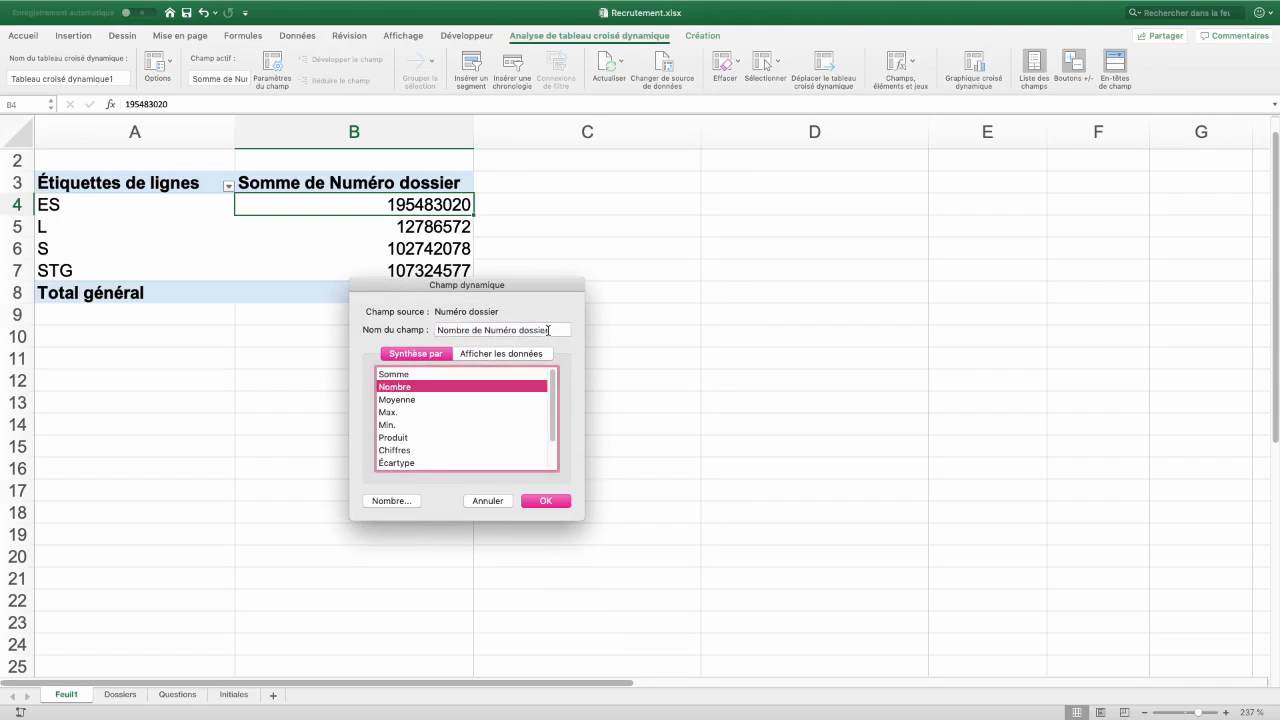
left_click_drag(553, 330, 403, 322)
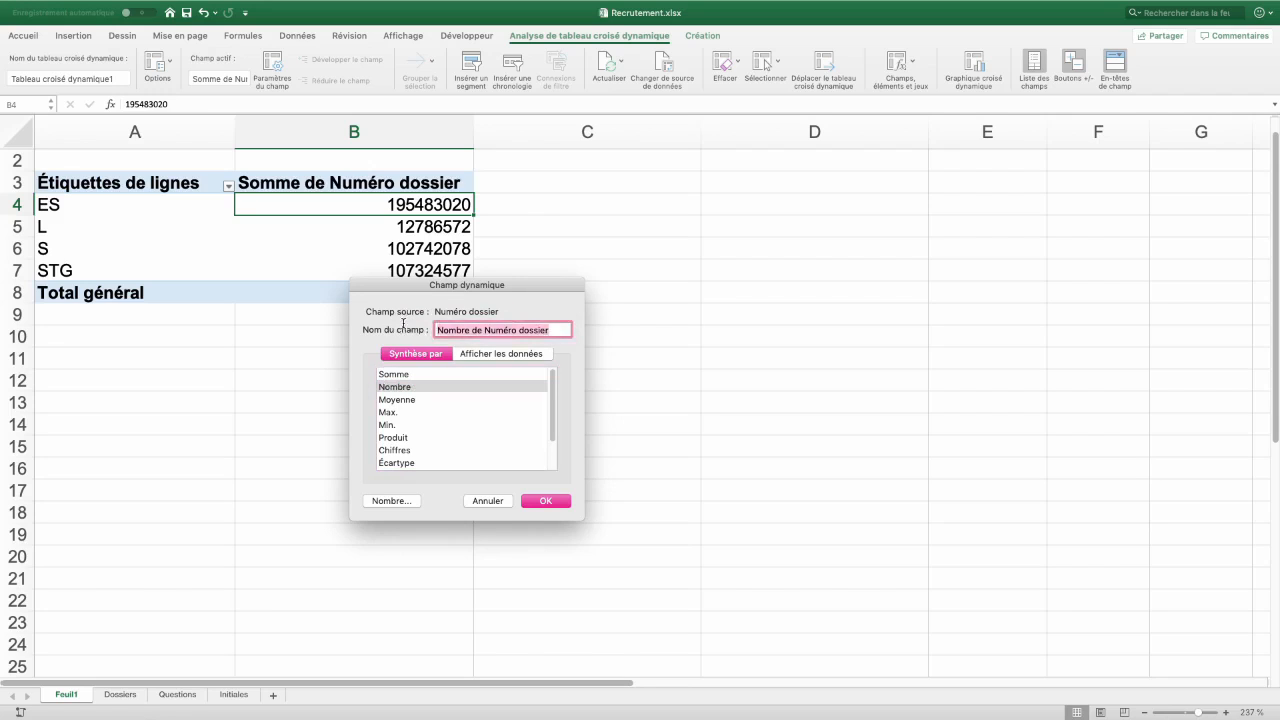
type("Effectif")
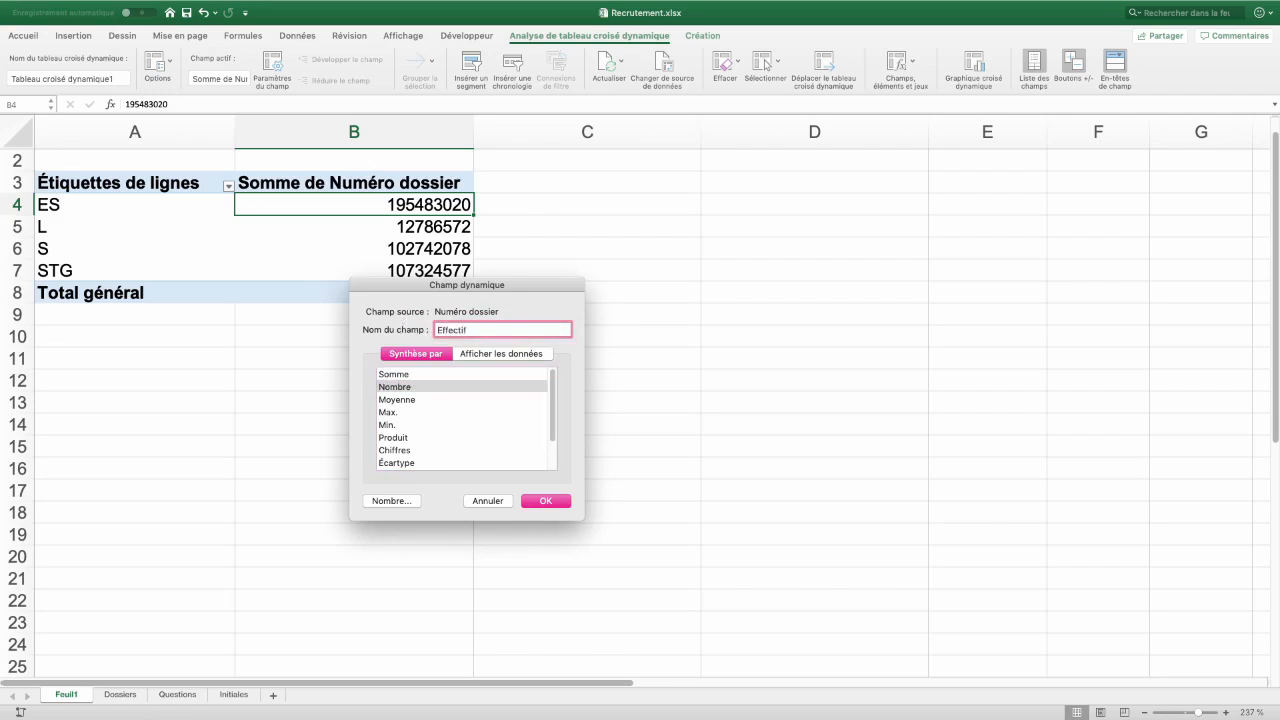
left_click(553, 502)
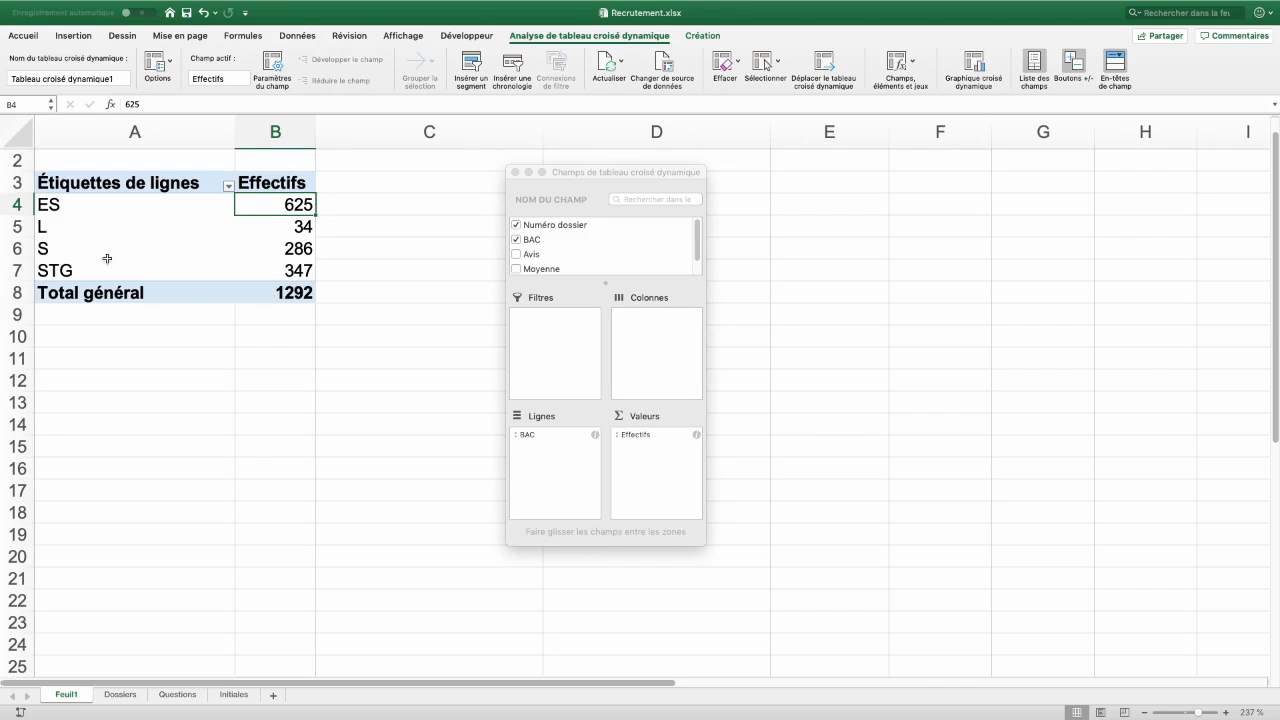
Filter the pivot table's row labels to show only the ES BAC type
left_click(229, 187)
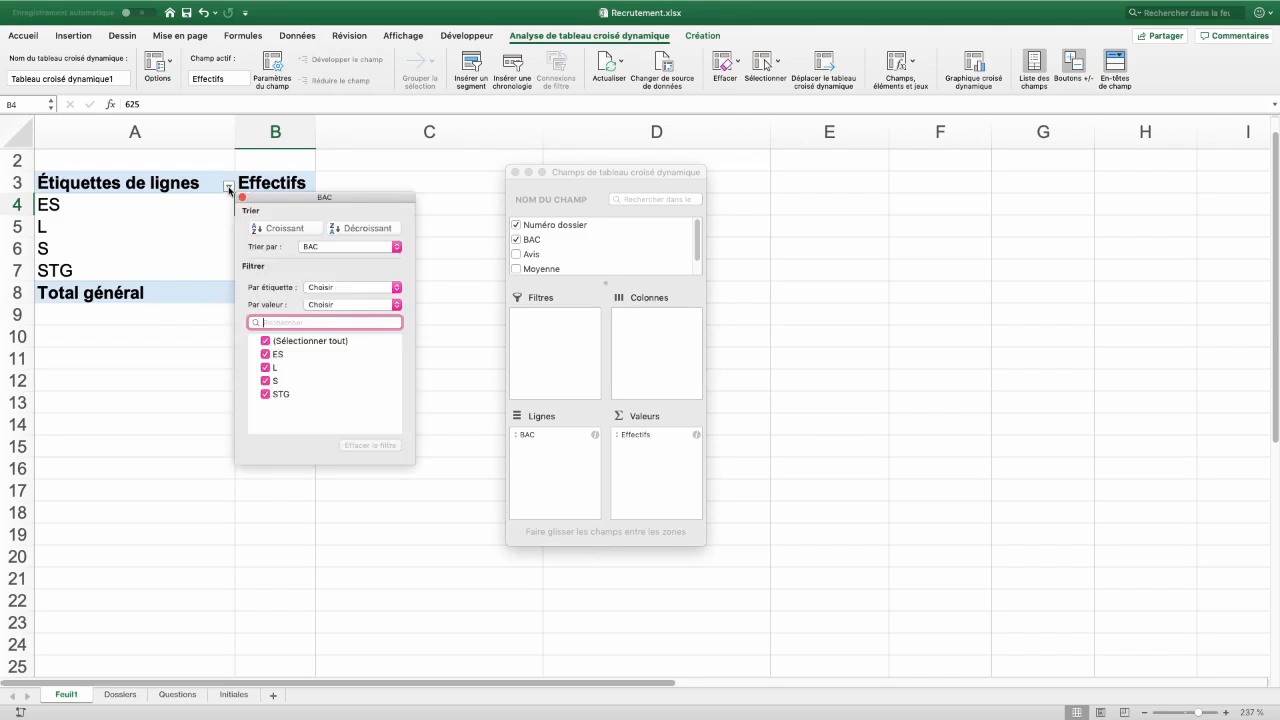
left_click(265, 341)
left_click(265, 355)
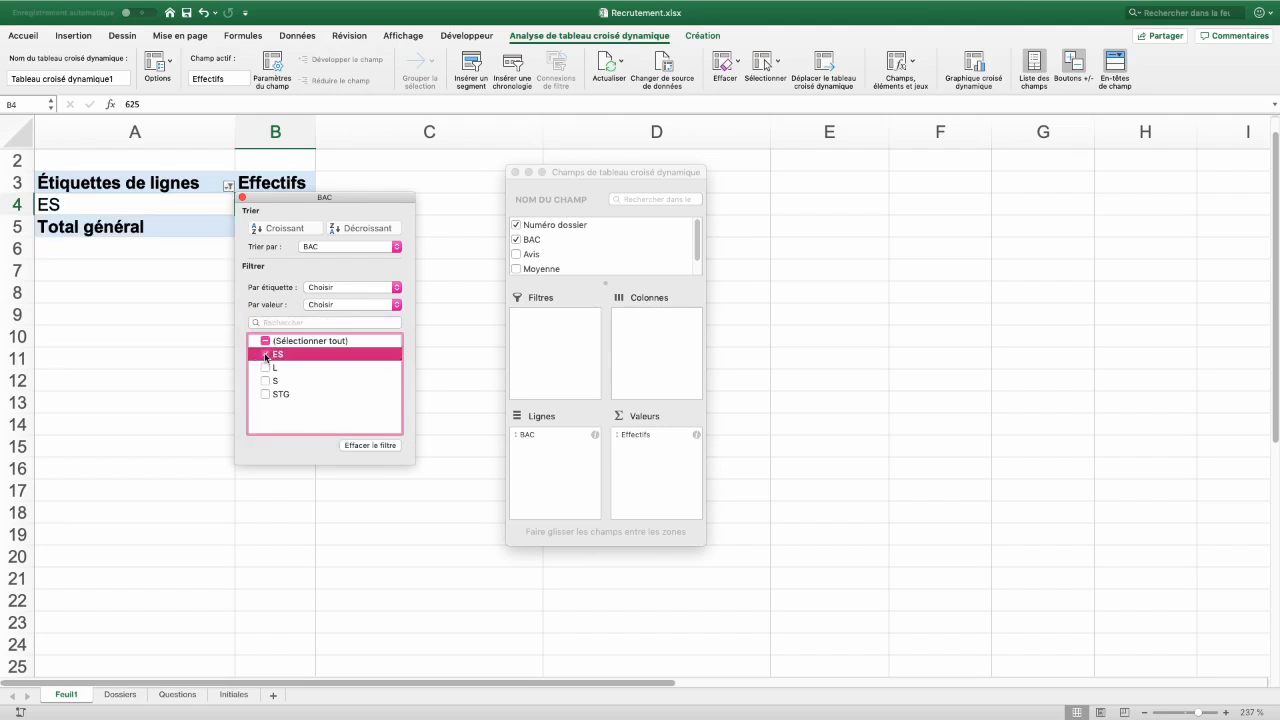
left_click(236, 218)
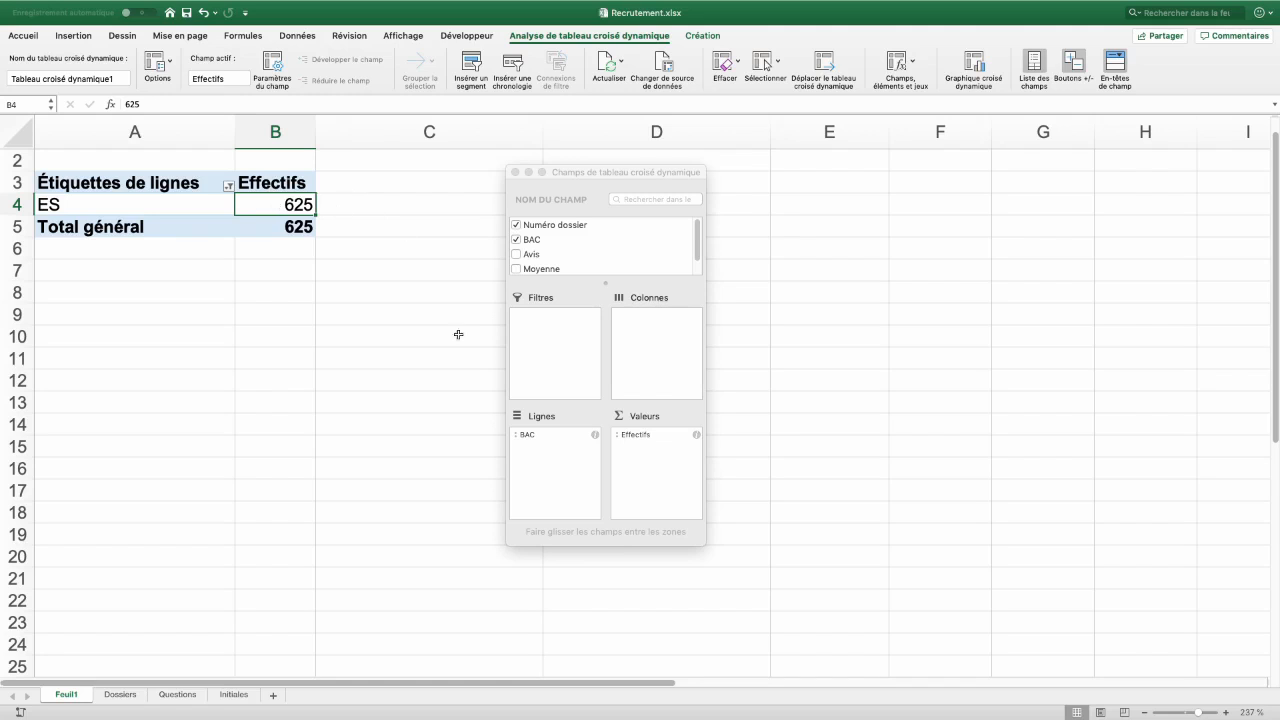
Move BAC from the rows to the pivot table's report filter and set that filter to STG only
left_click_drag(530, 436, 569, 354)
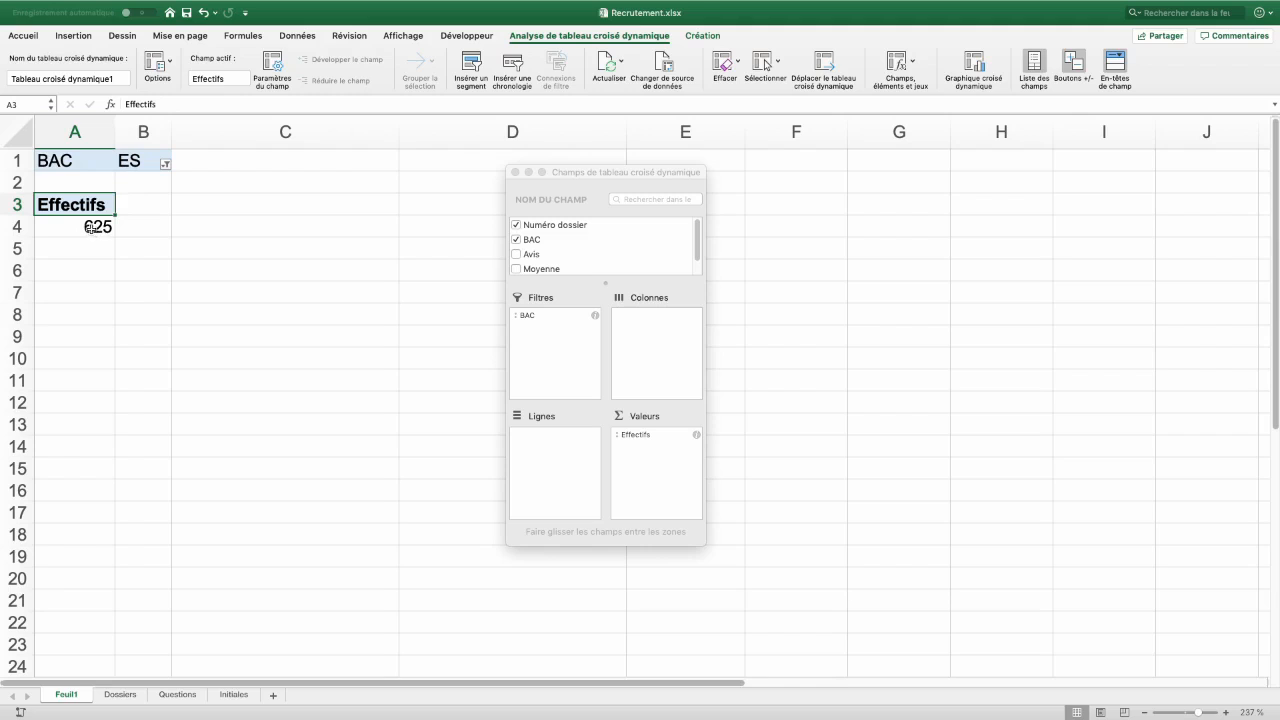
left_click(165, 164)
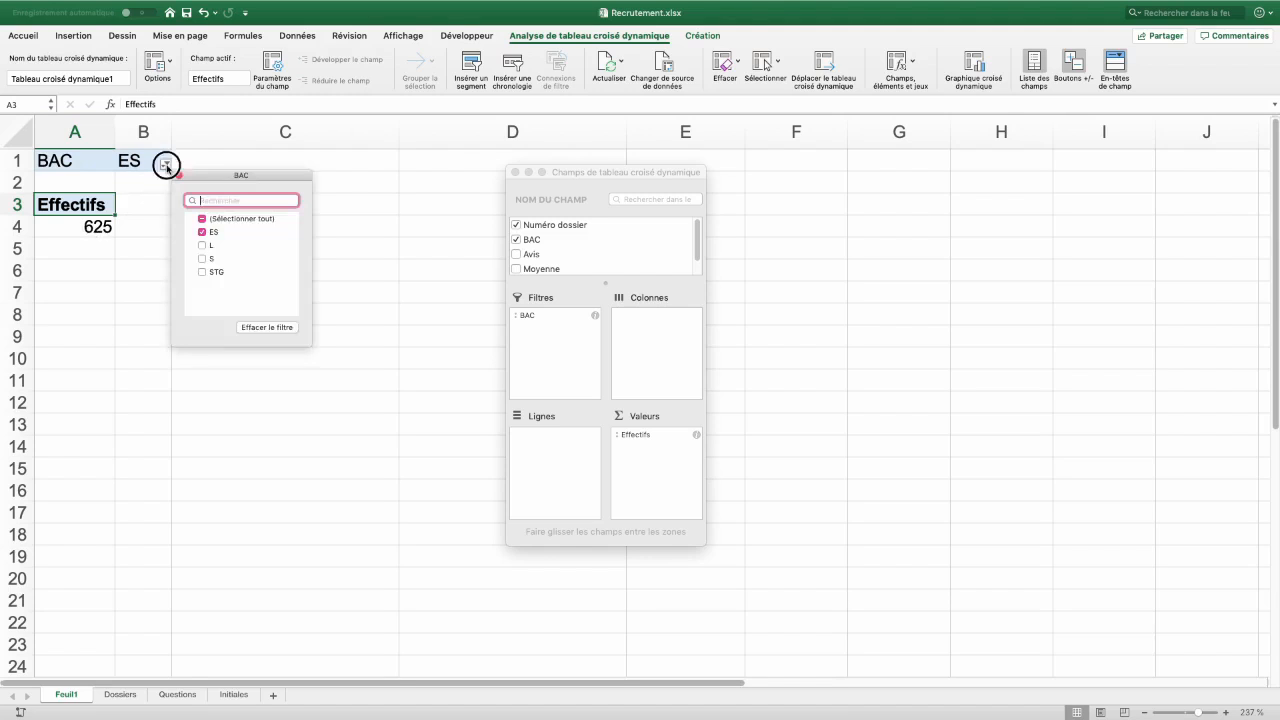
left_click(203, 272)
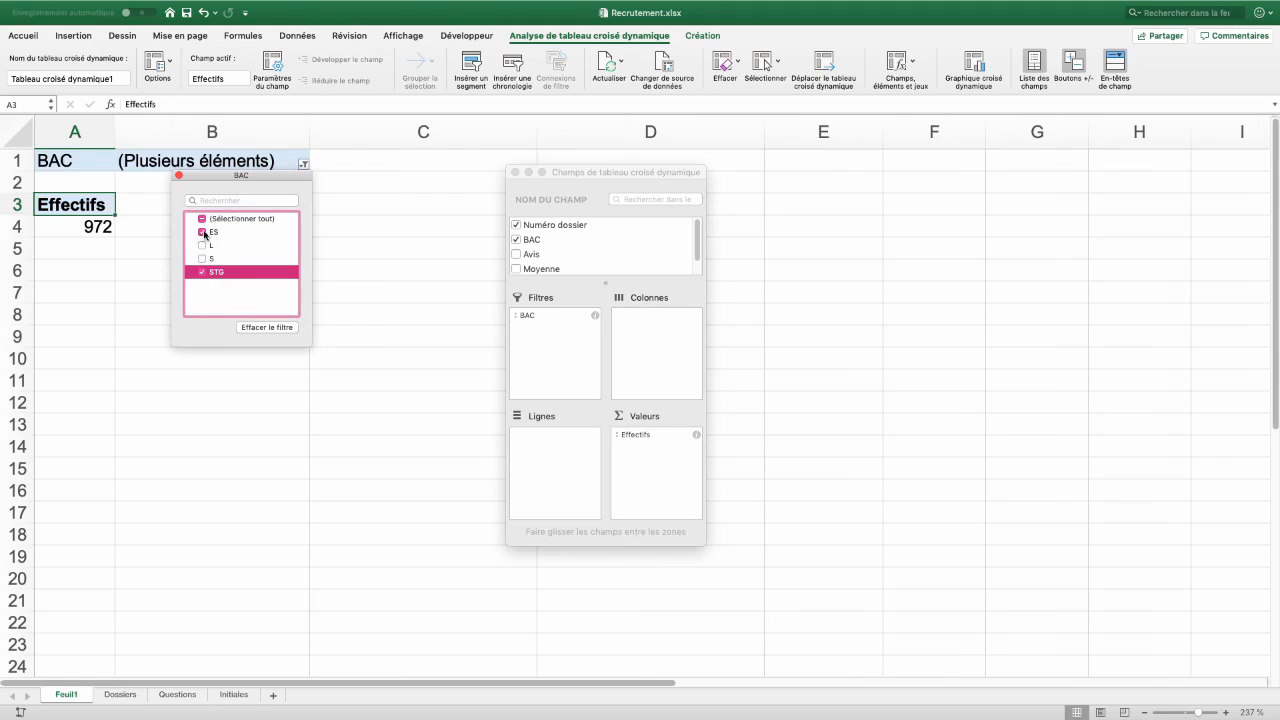
left_click(203, 232)
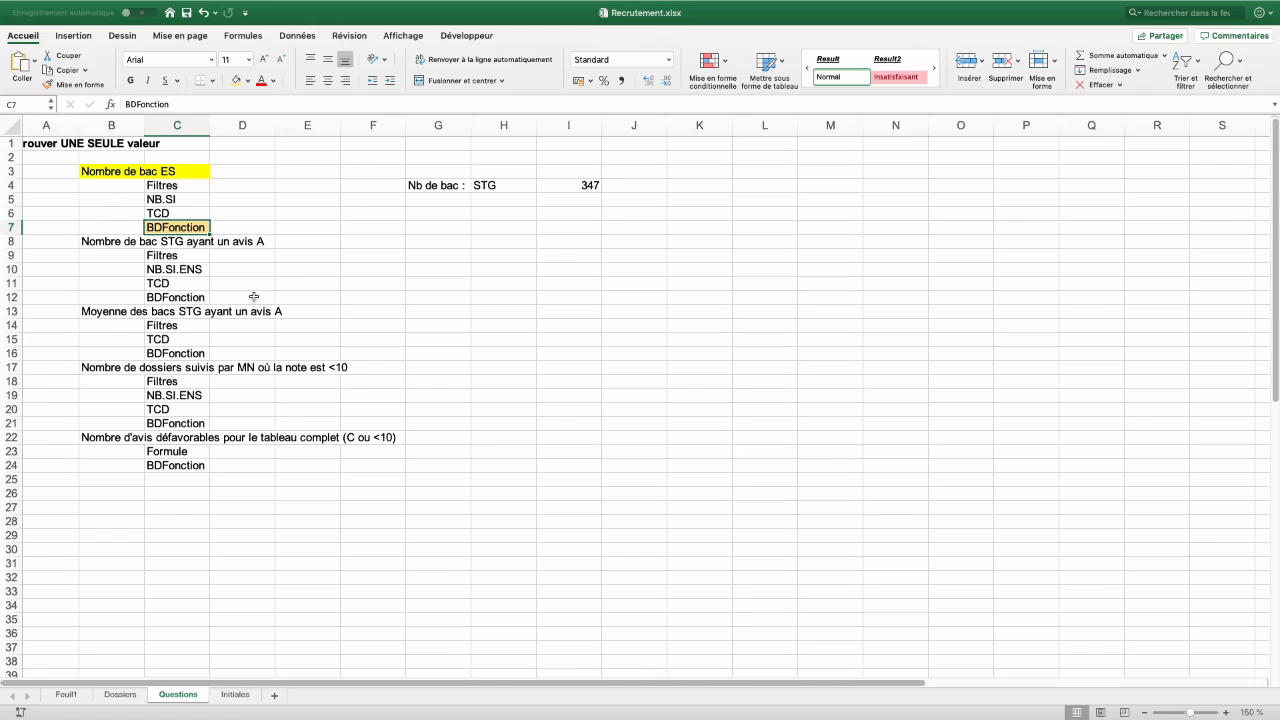
Copy the BAC header and an ES value from the Dossiers sheet into cells H7:H8 of the Questions sheet
left_click(120, 694)
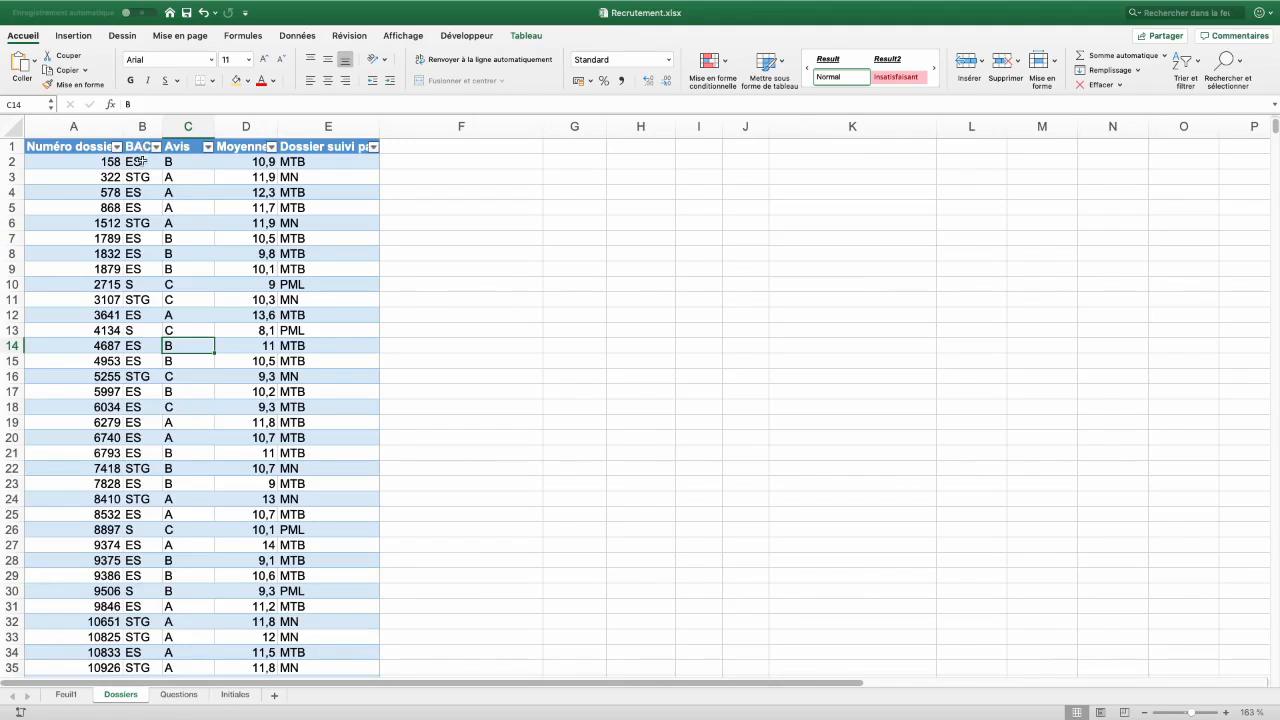
left_click_drag(141, 147, 134, 160)
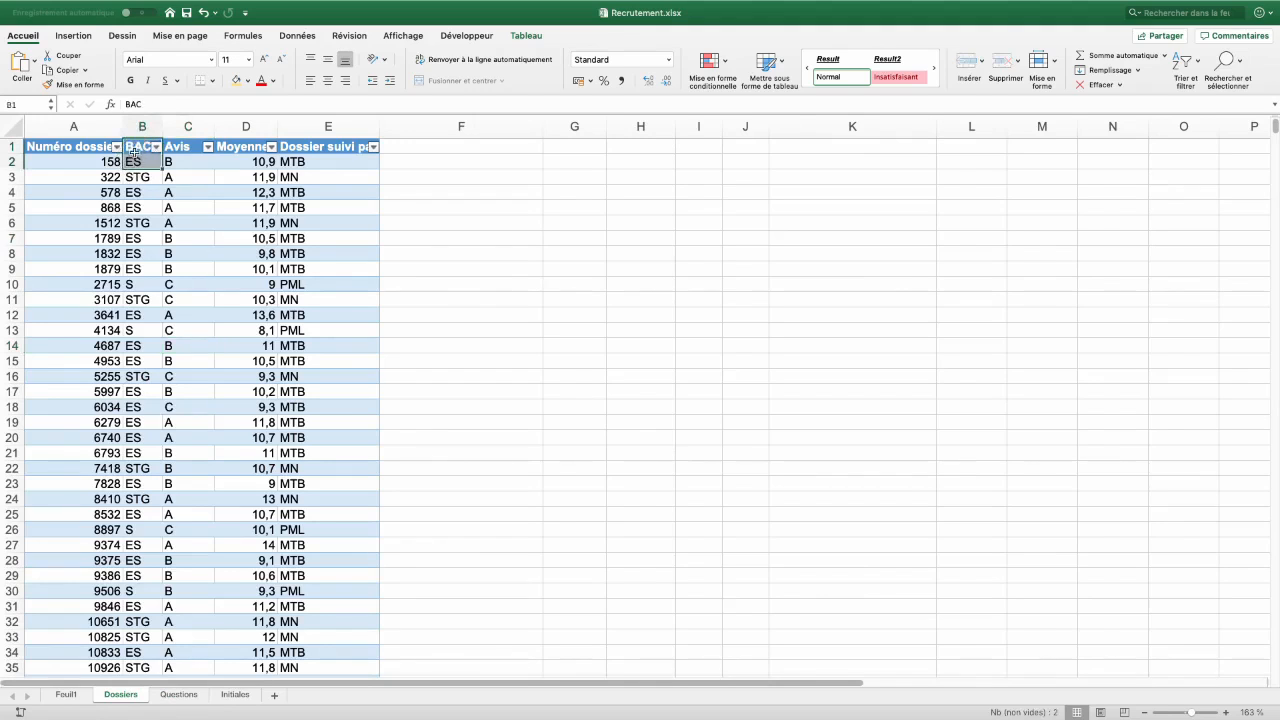
left_click(136, 147)
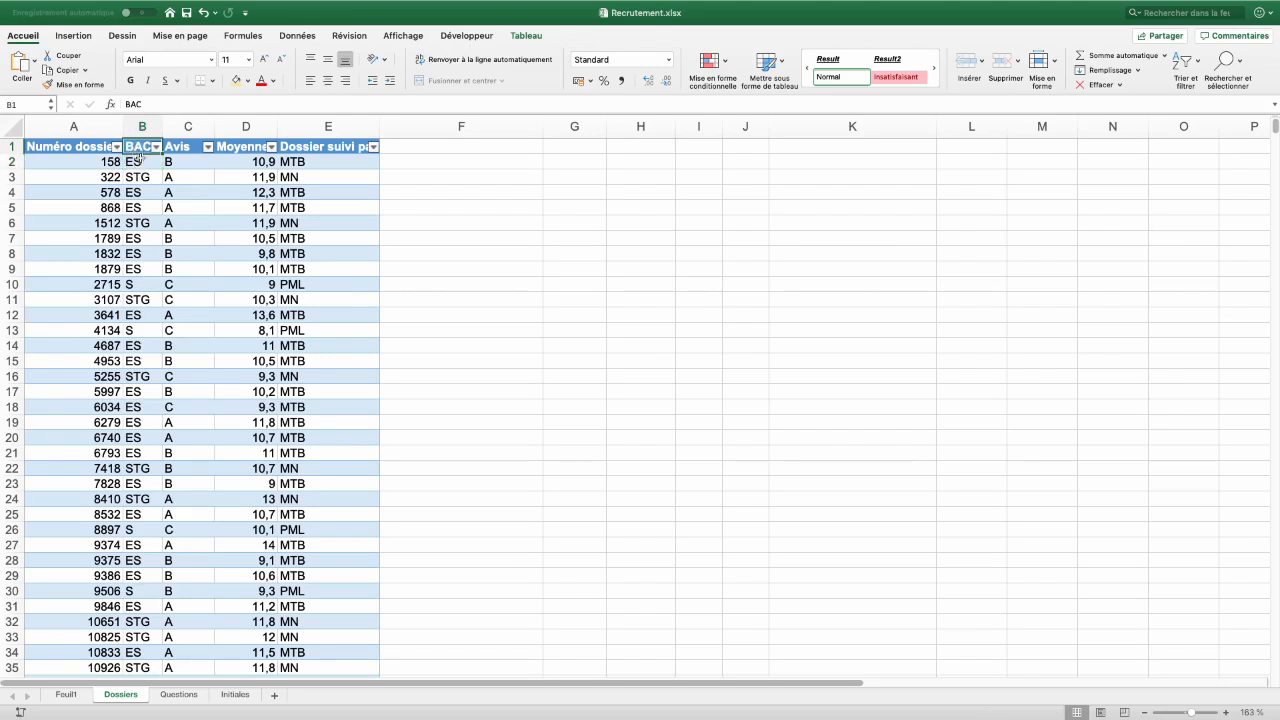
left_click(139, 192, "super")
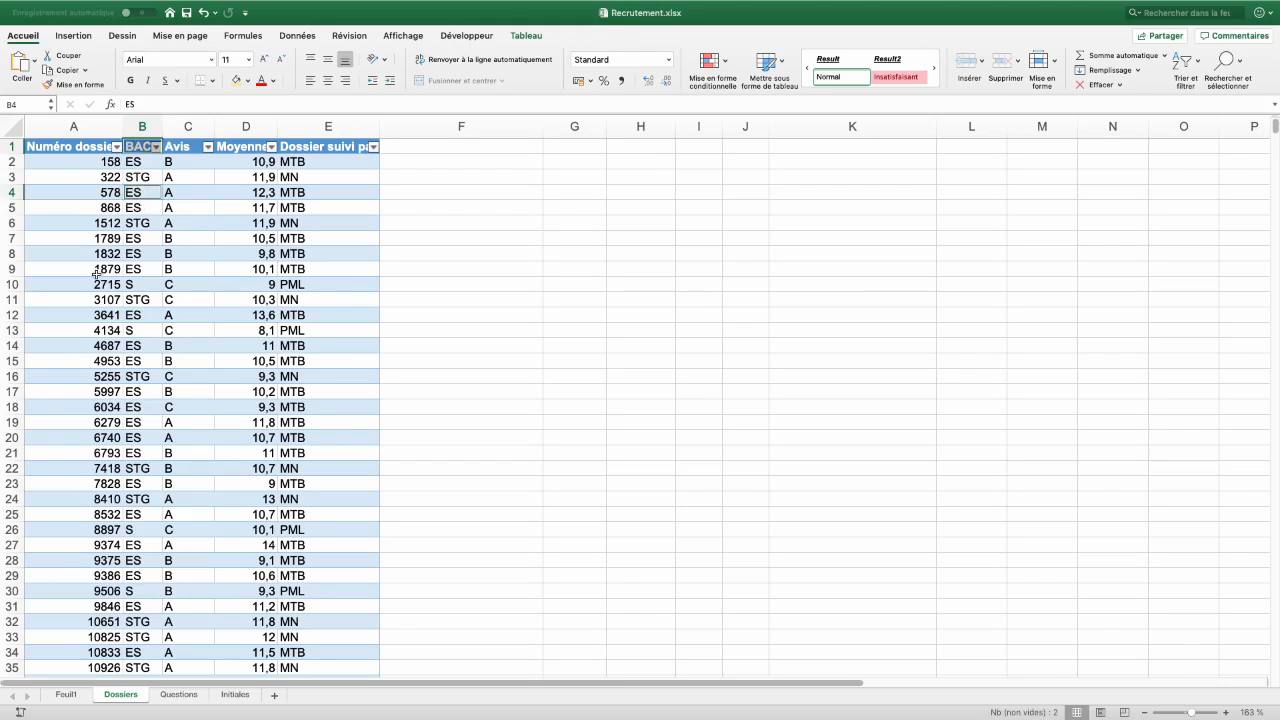
key("super+c")
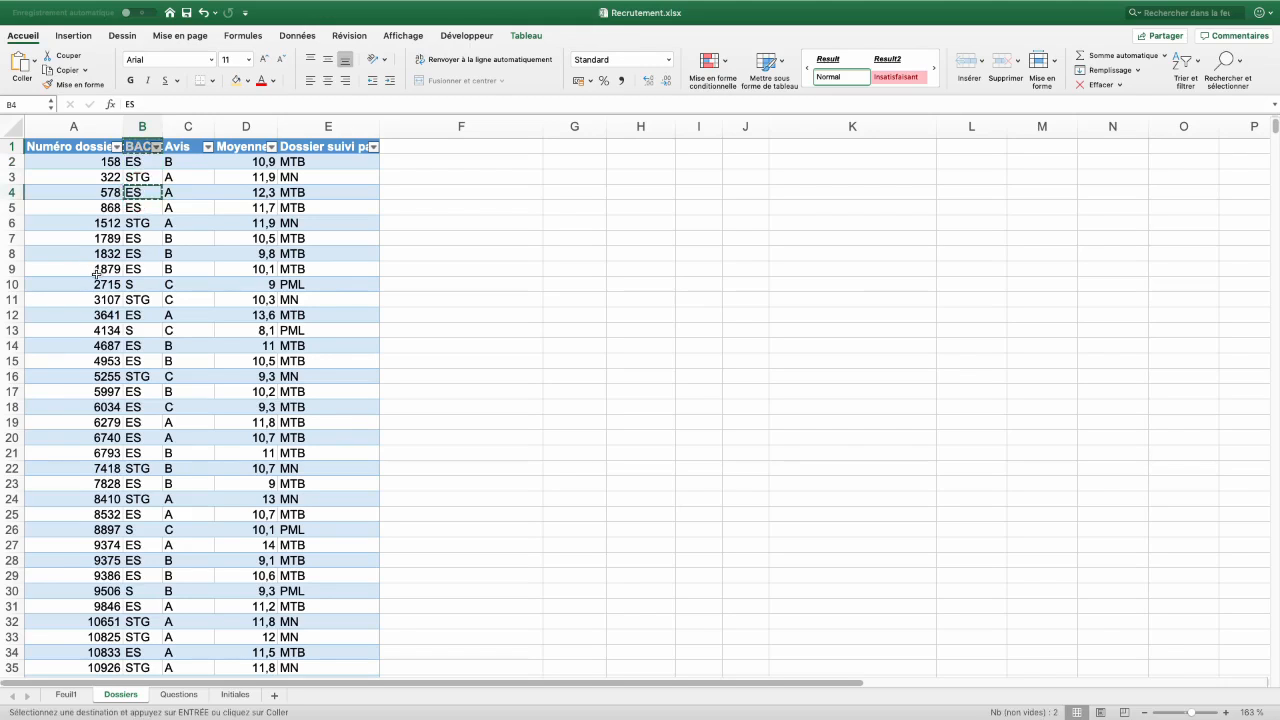
left_click(178, 694)
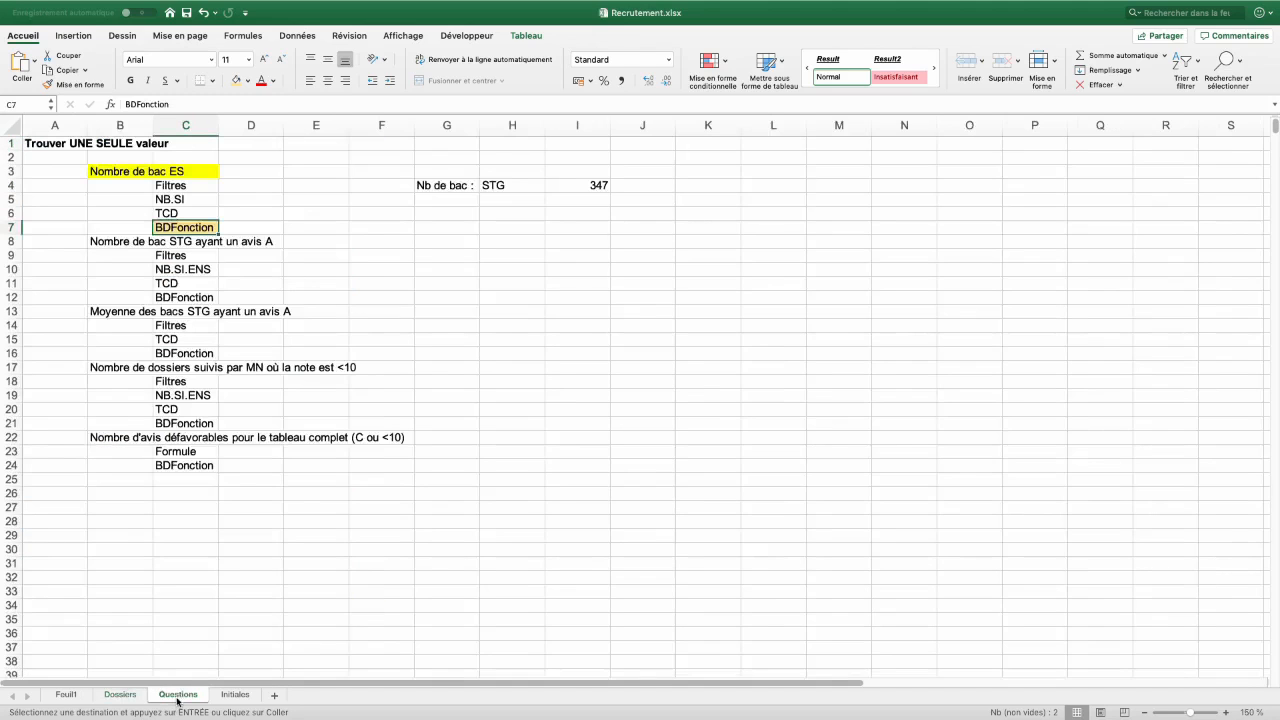
left_click(498, 228)
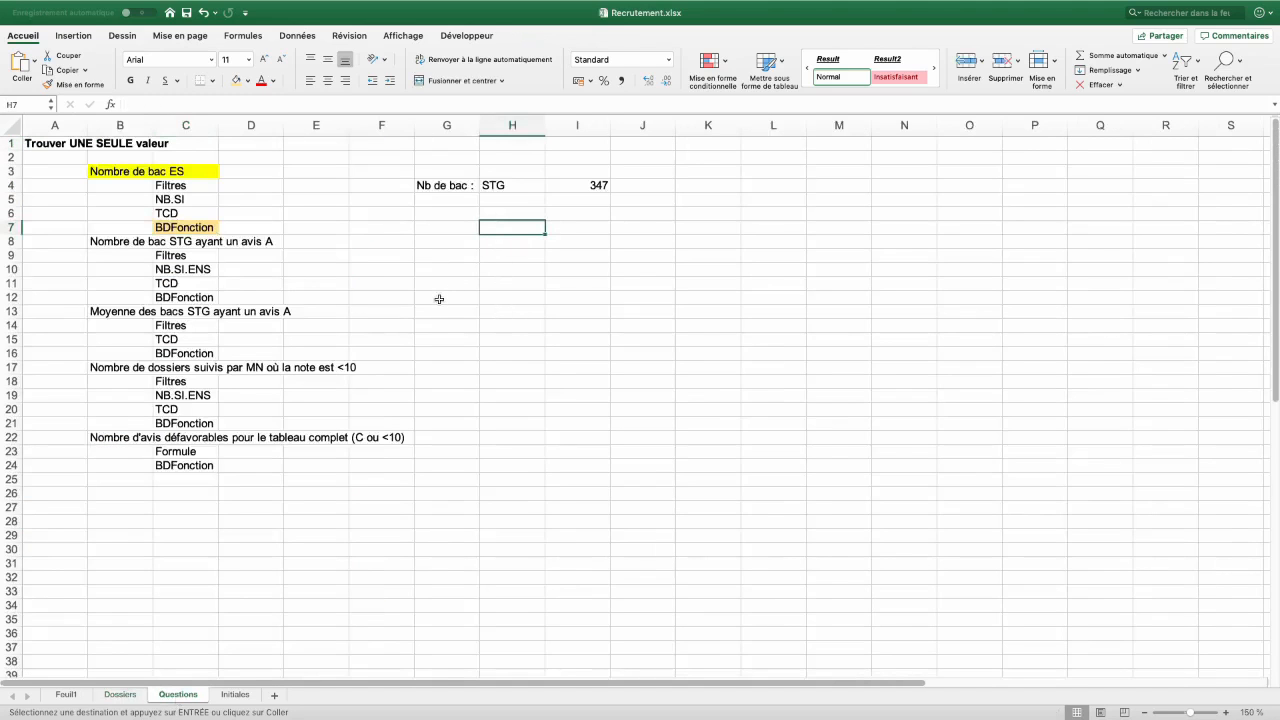
key("super+v")
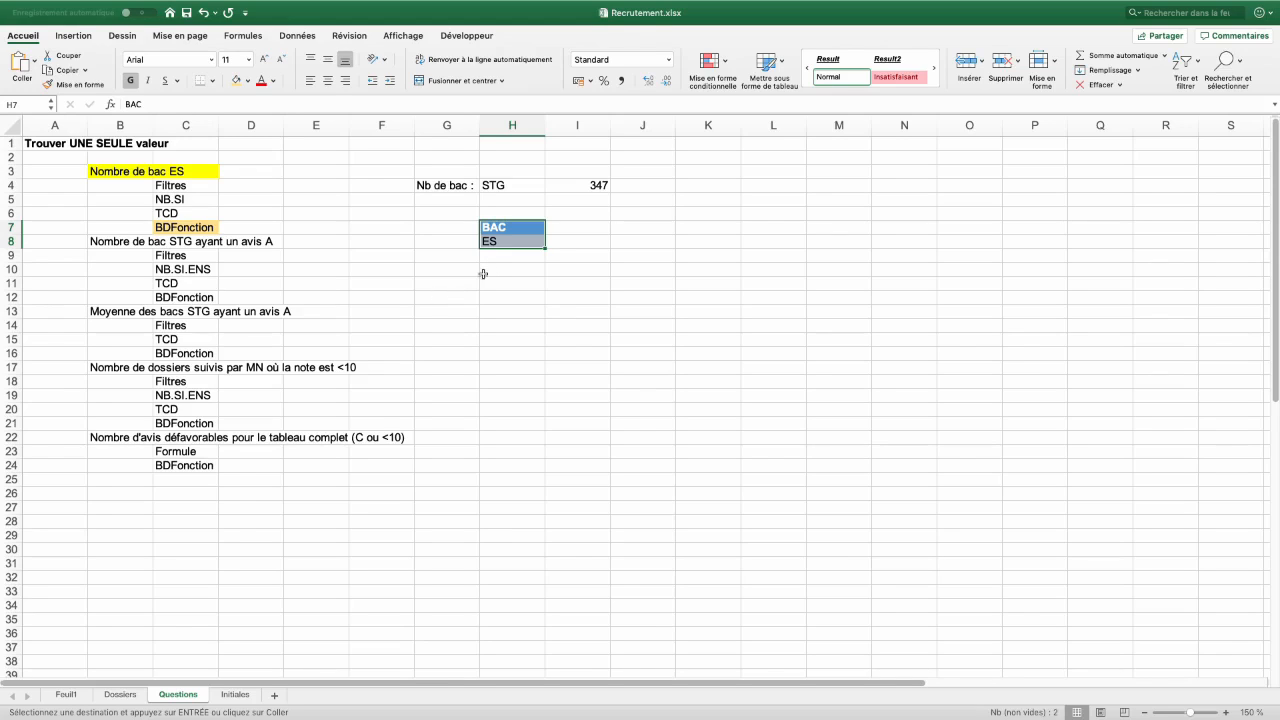
Start a BDNBVAL formula in cell J7 of the Questions sheet, finding the function by searching for "bd"
left_click(483, 270)
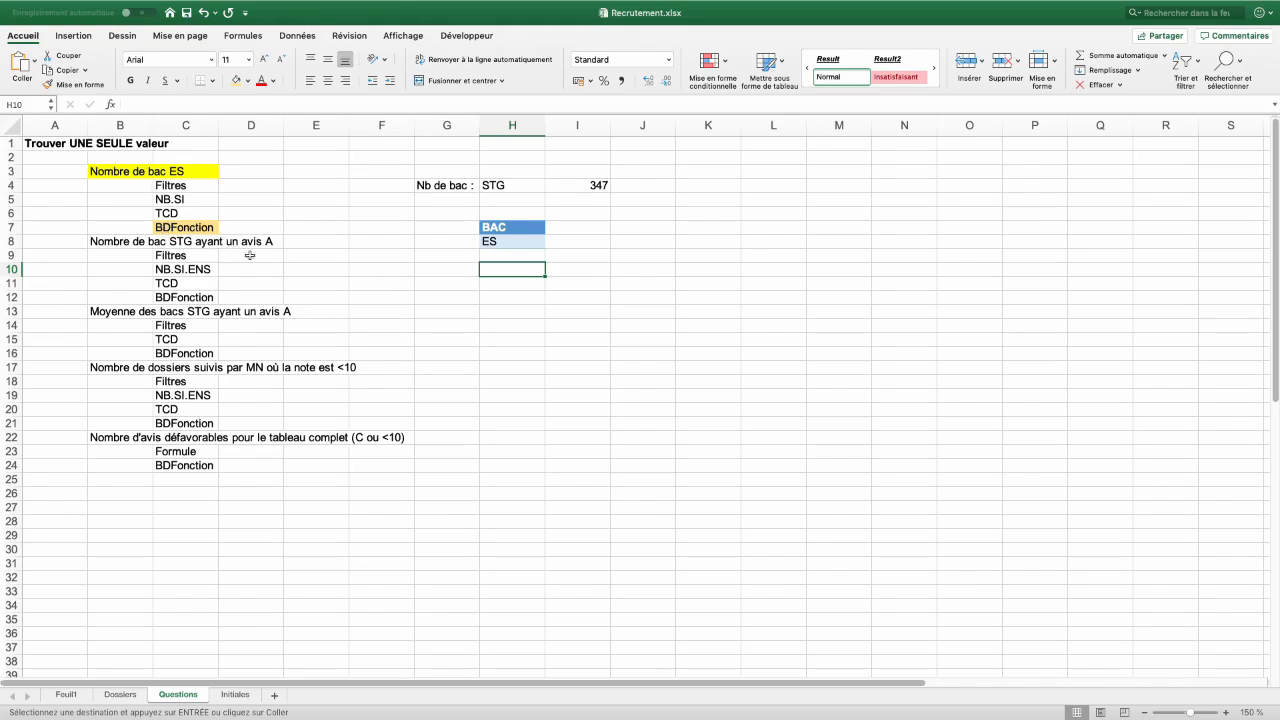
left_click(643, 229)
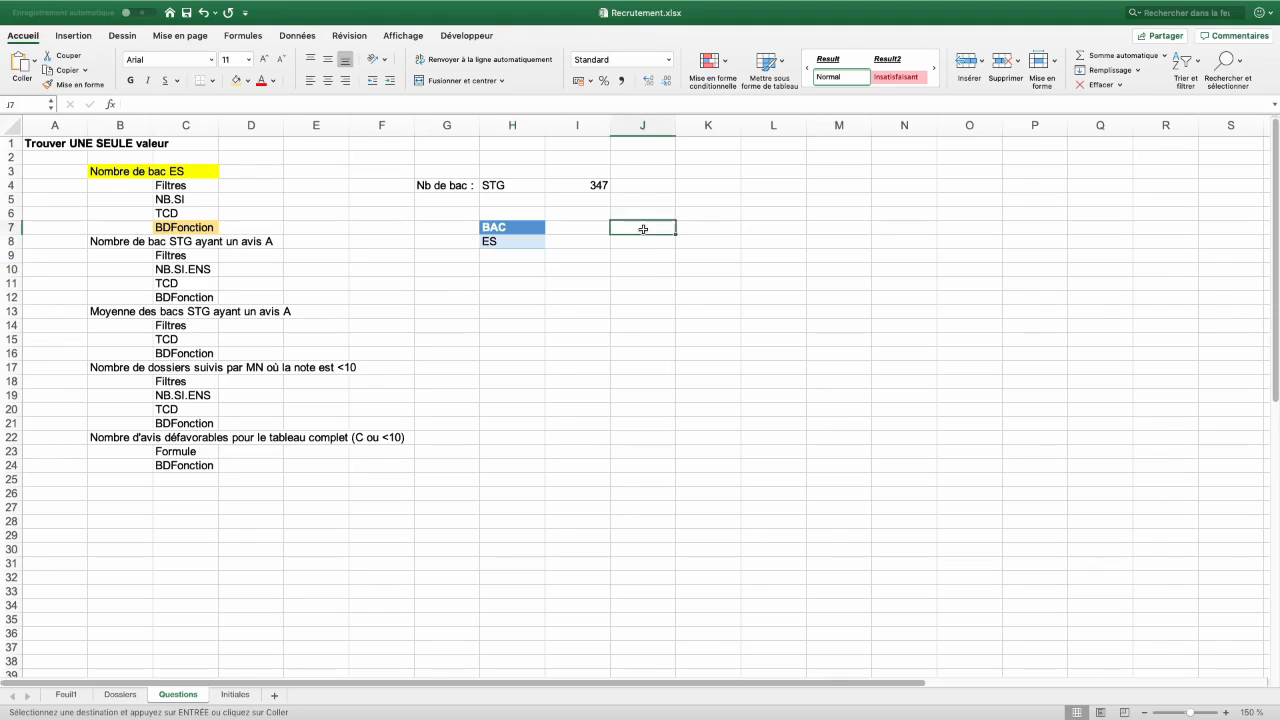
left_click(241, 36)
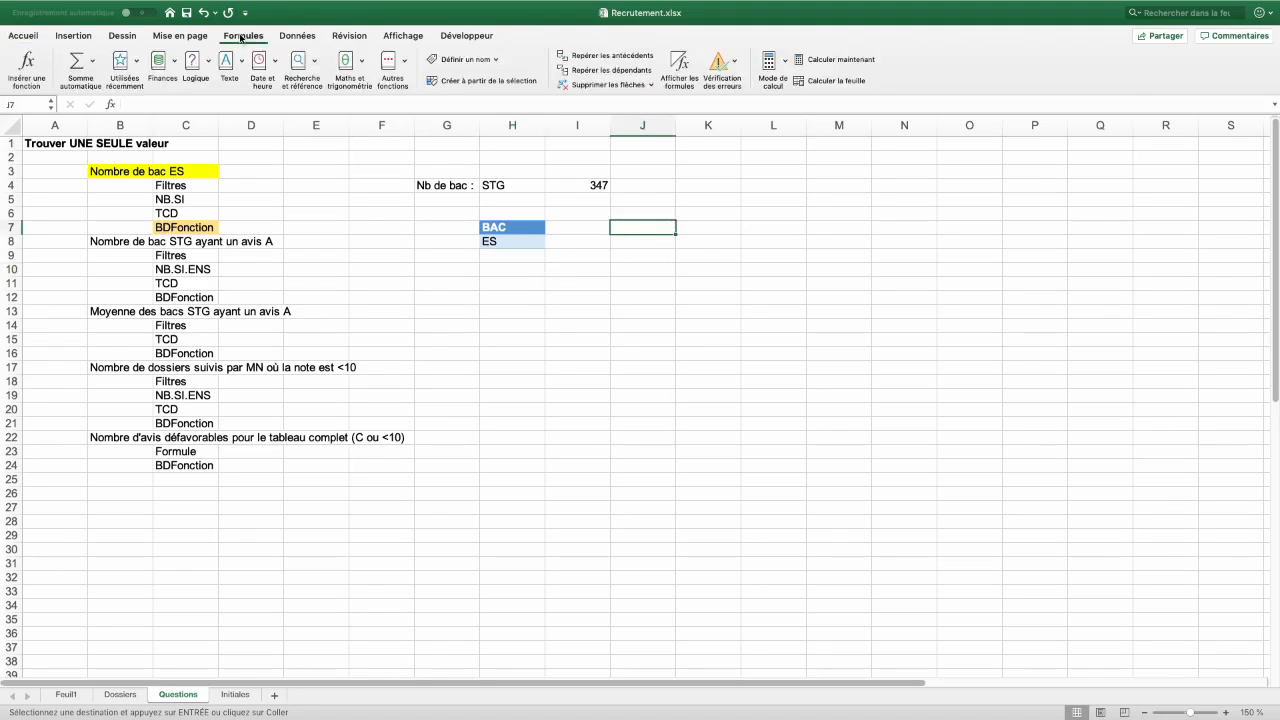
left_click(28, 66)
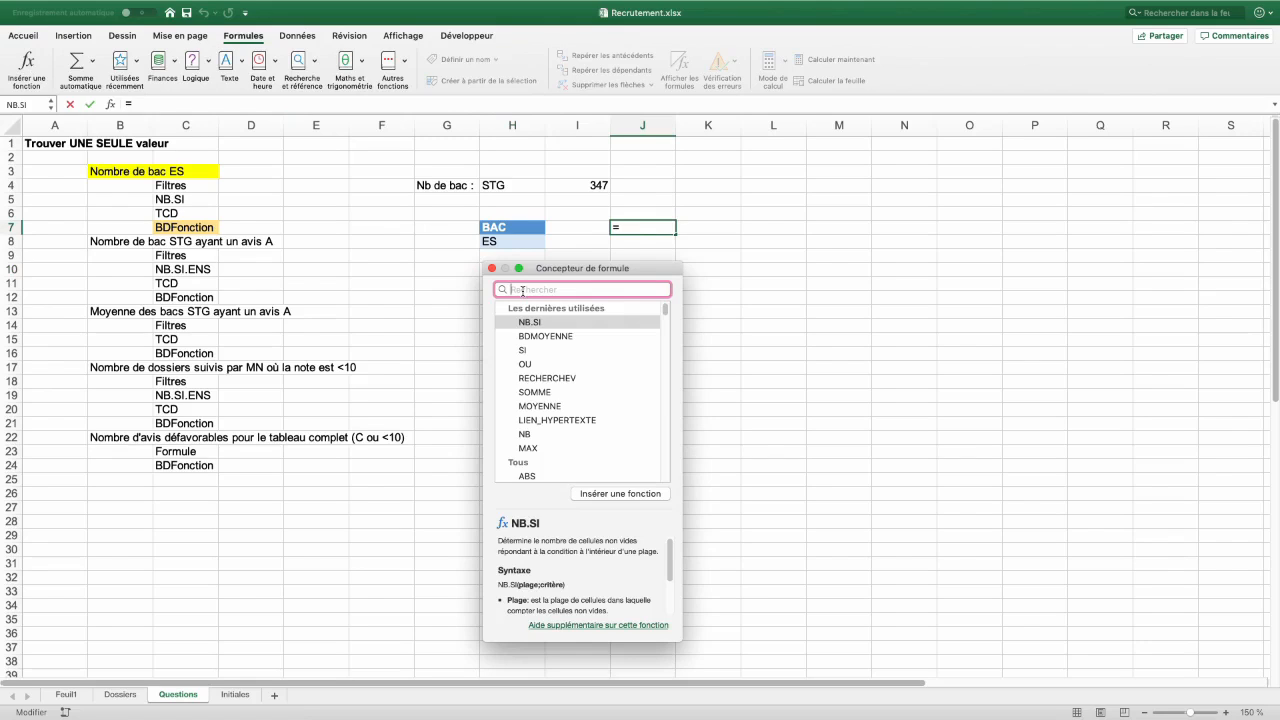
type("bd")
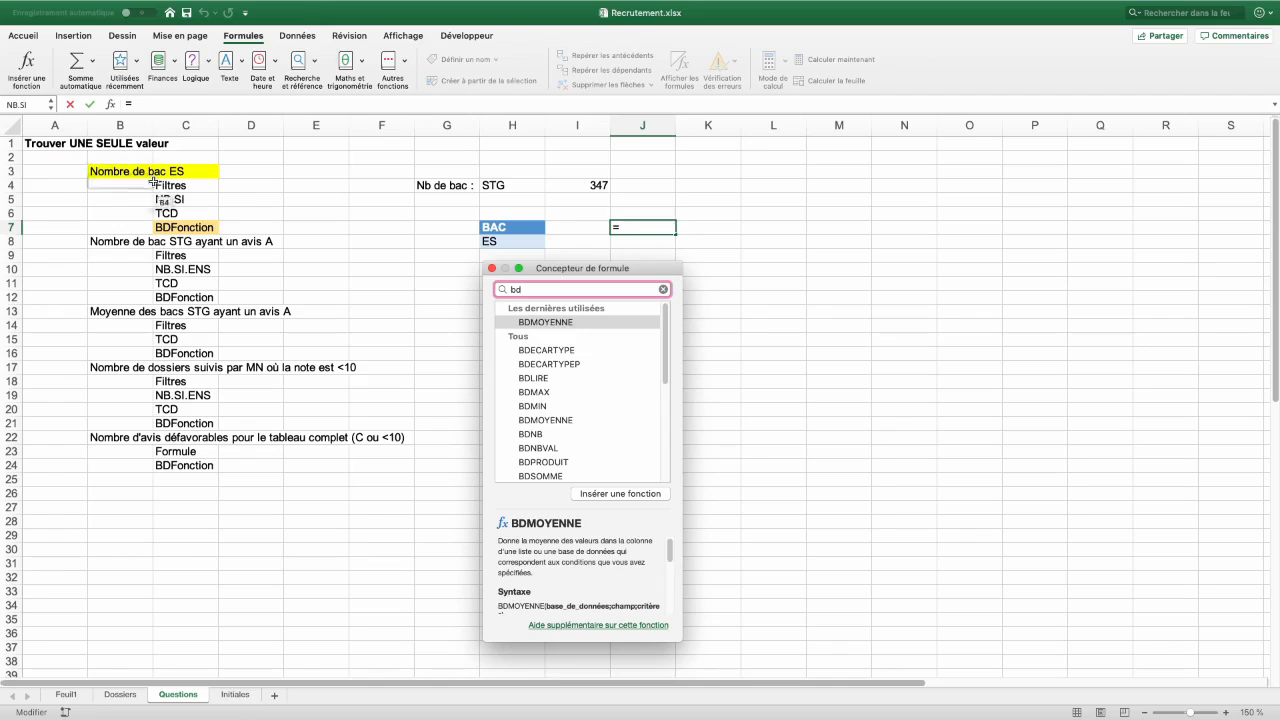
left_click(525, 436)
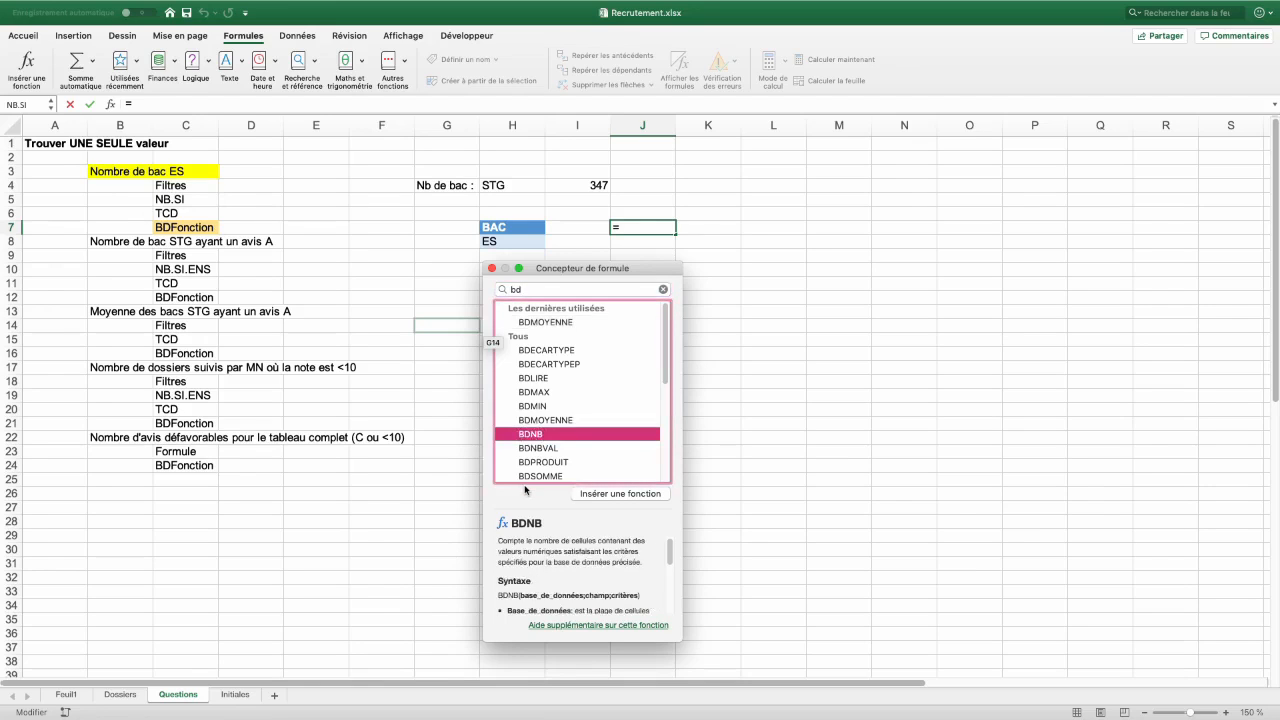
left_click_drag(511, 551, 562, 551)
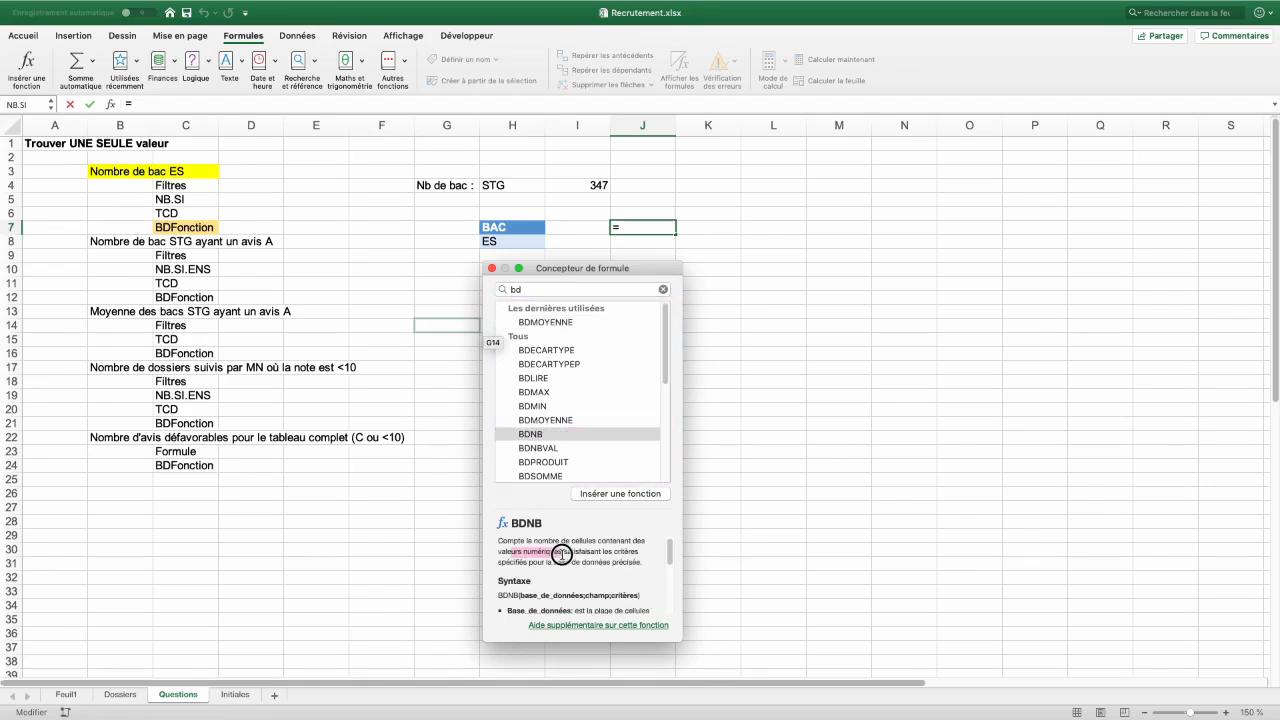
left_click(542, 450)
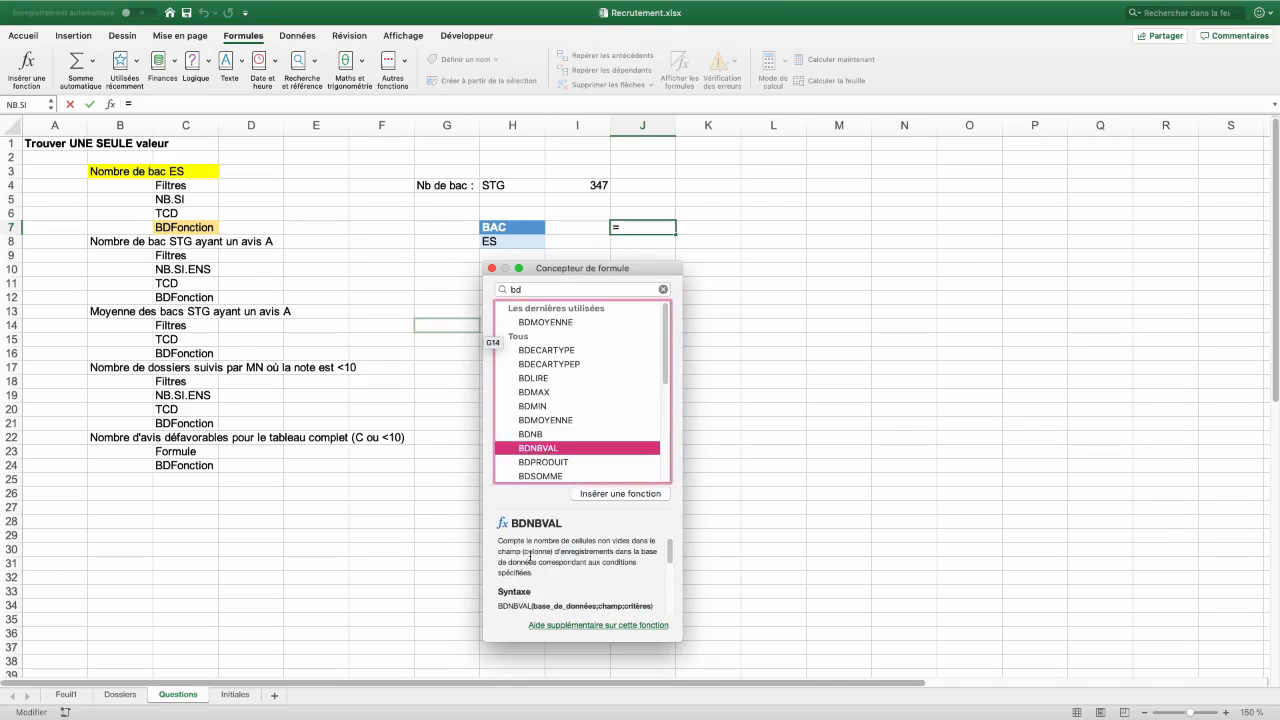
left_click_drag(585, 540, 630, 543)
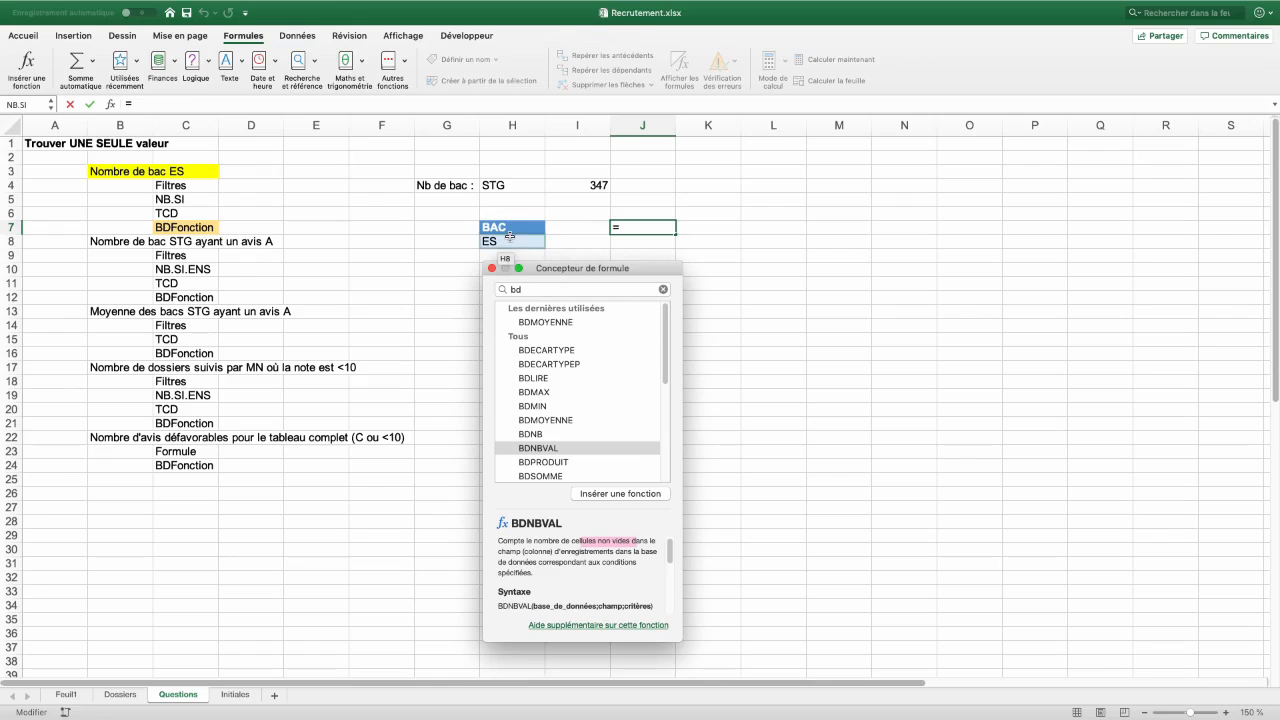
left_click(538, 450)
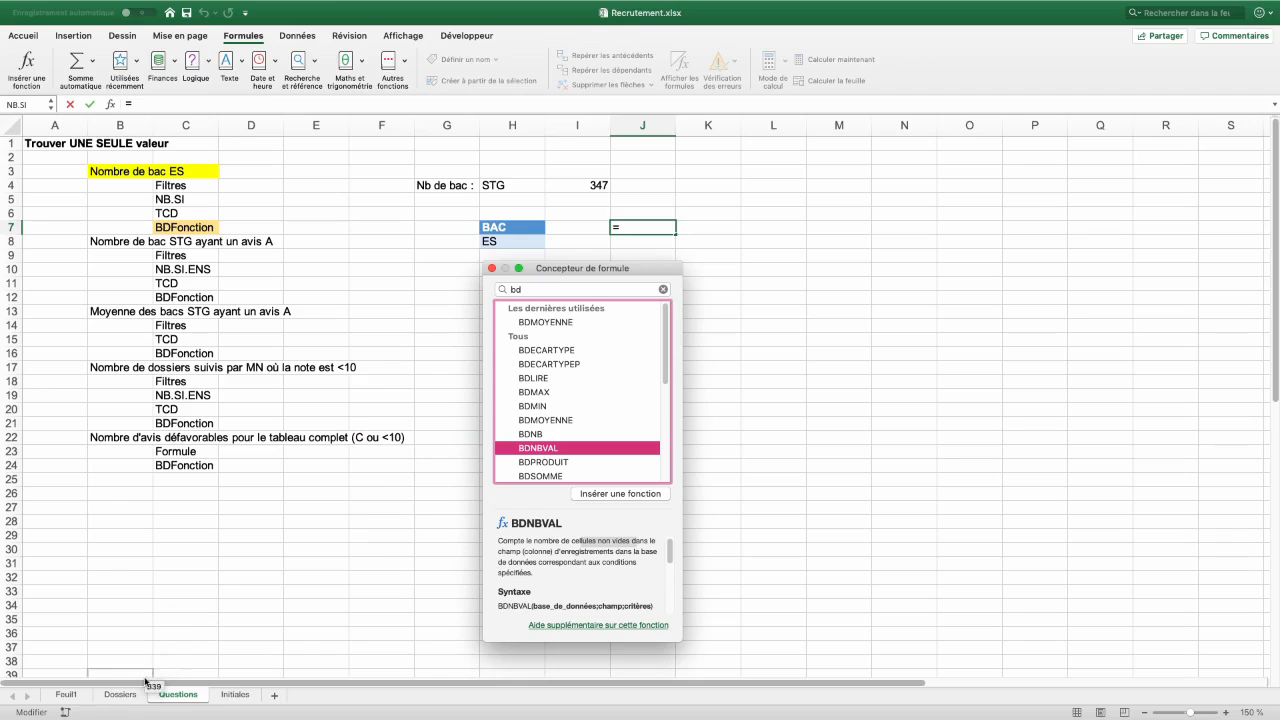
double_click(544, 452)
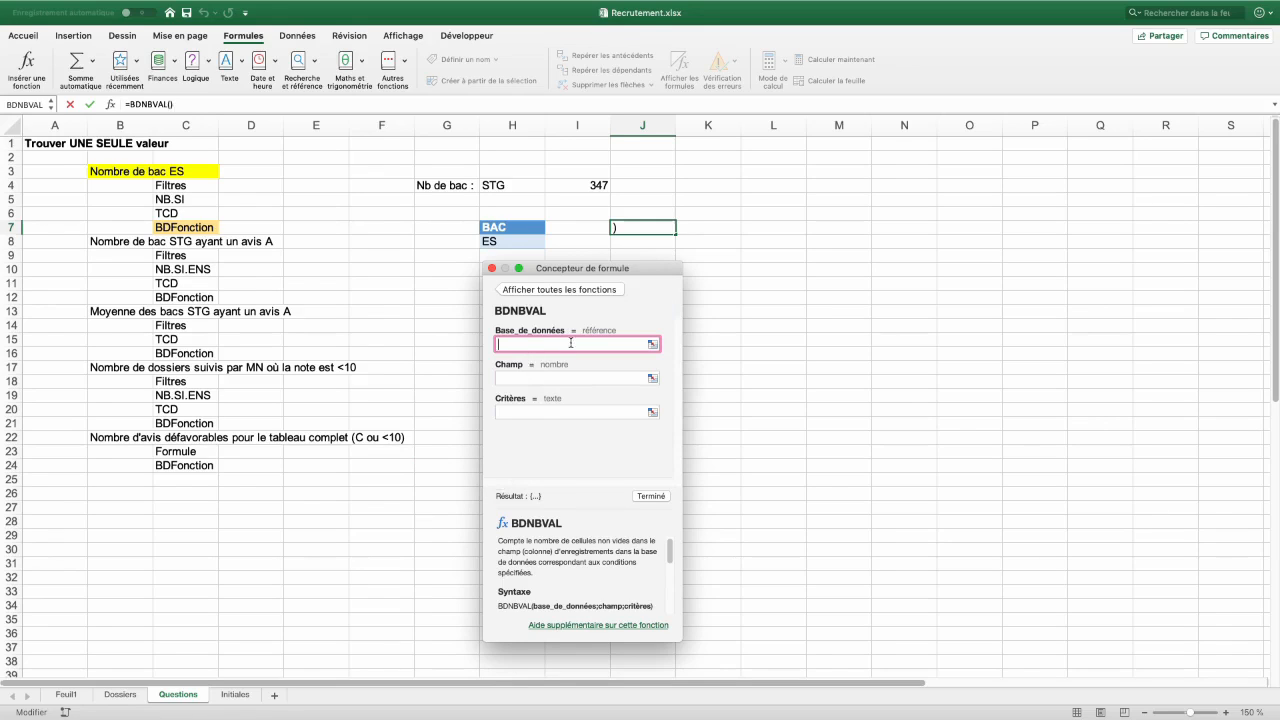
Set BDNBVAL's database to the whole Dossiers table including headers, data[#Tout], and its criteria to H7:H8
left_click(129, 696)
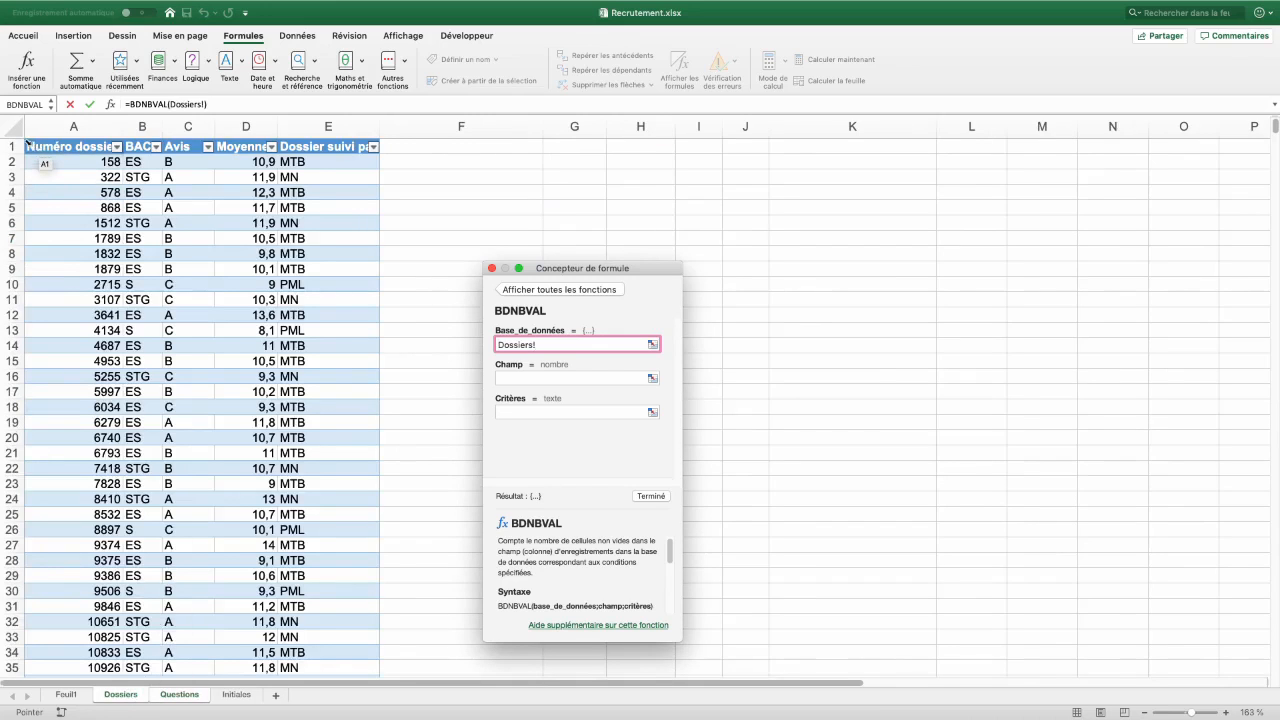
left_click(27, 143)
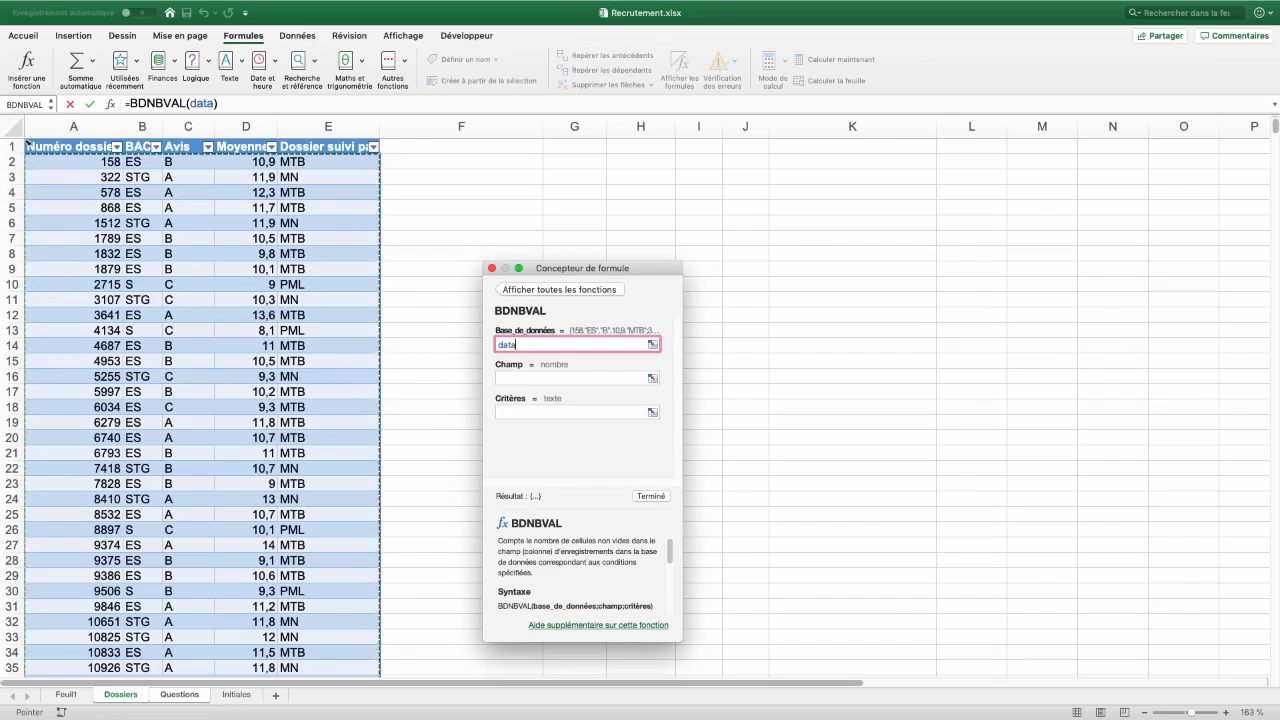
left_click(27, 143)
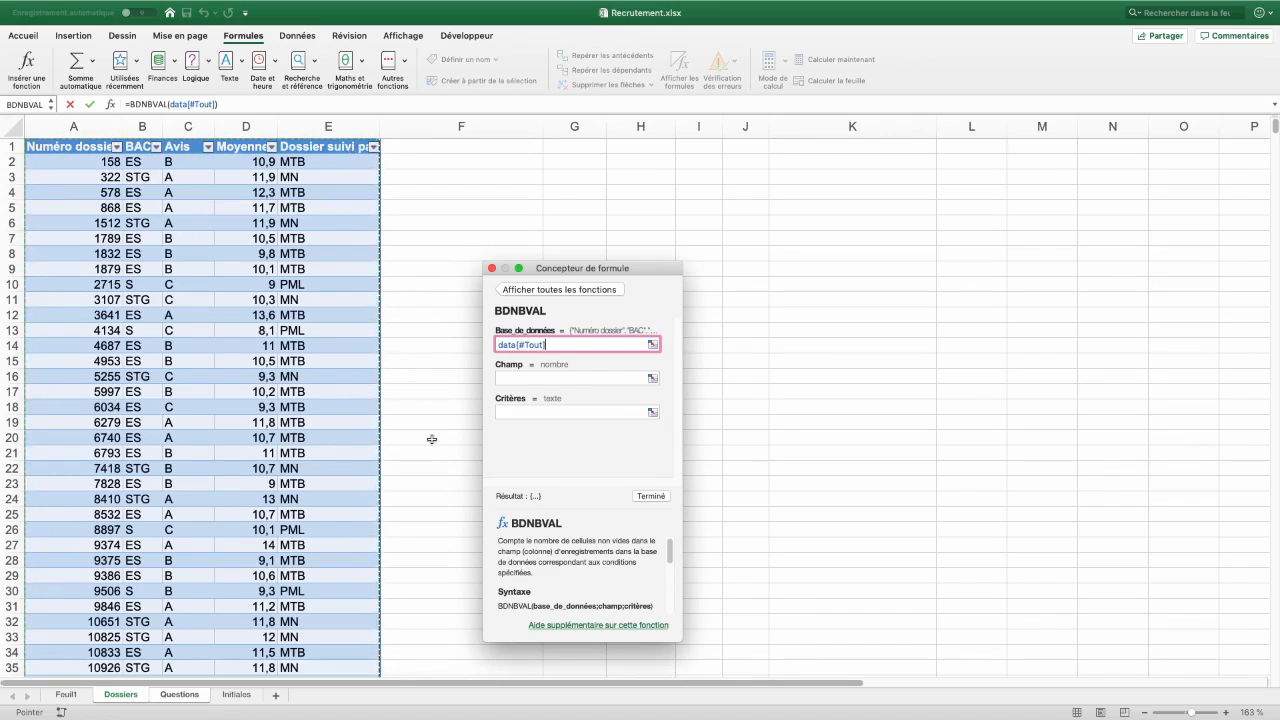
left_click(510, 413)
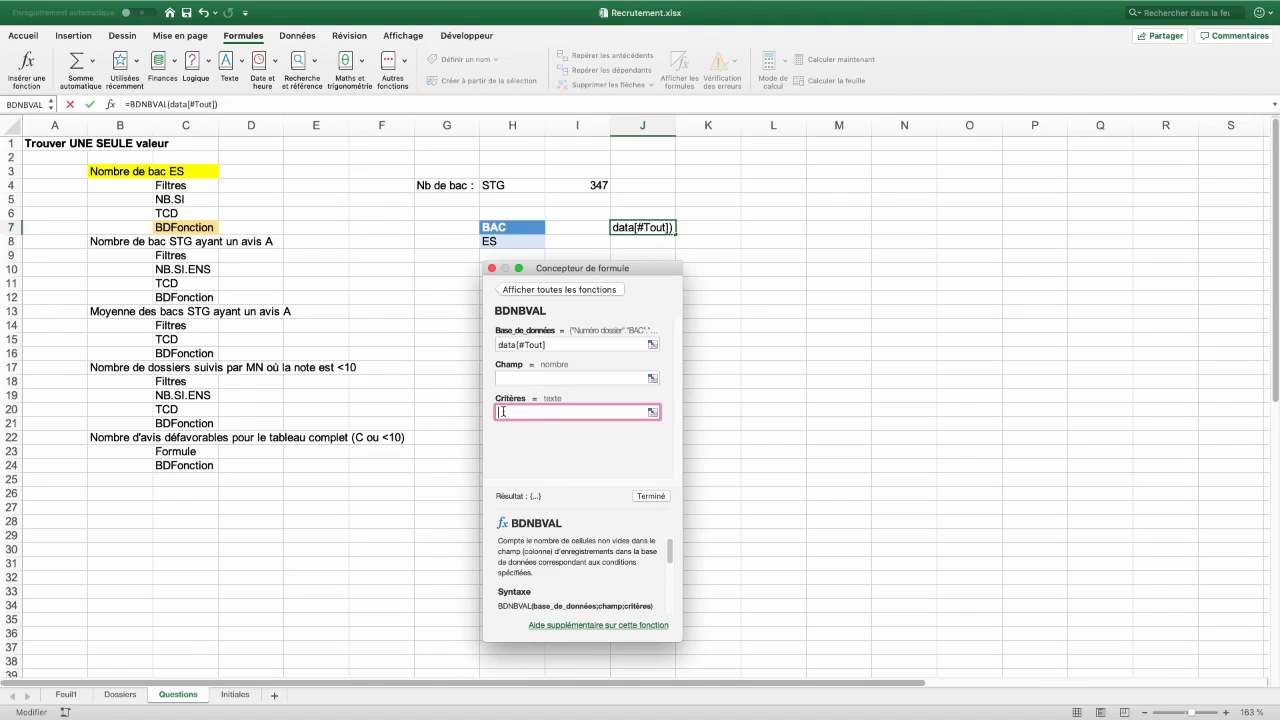
left_click_drag(512, 227, 511, 243)
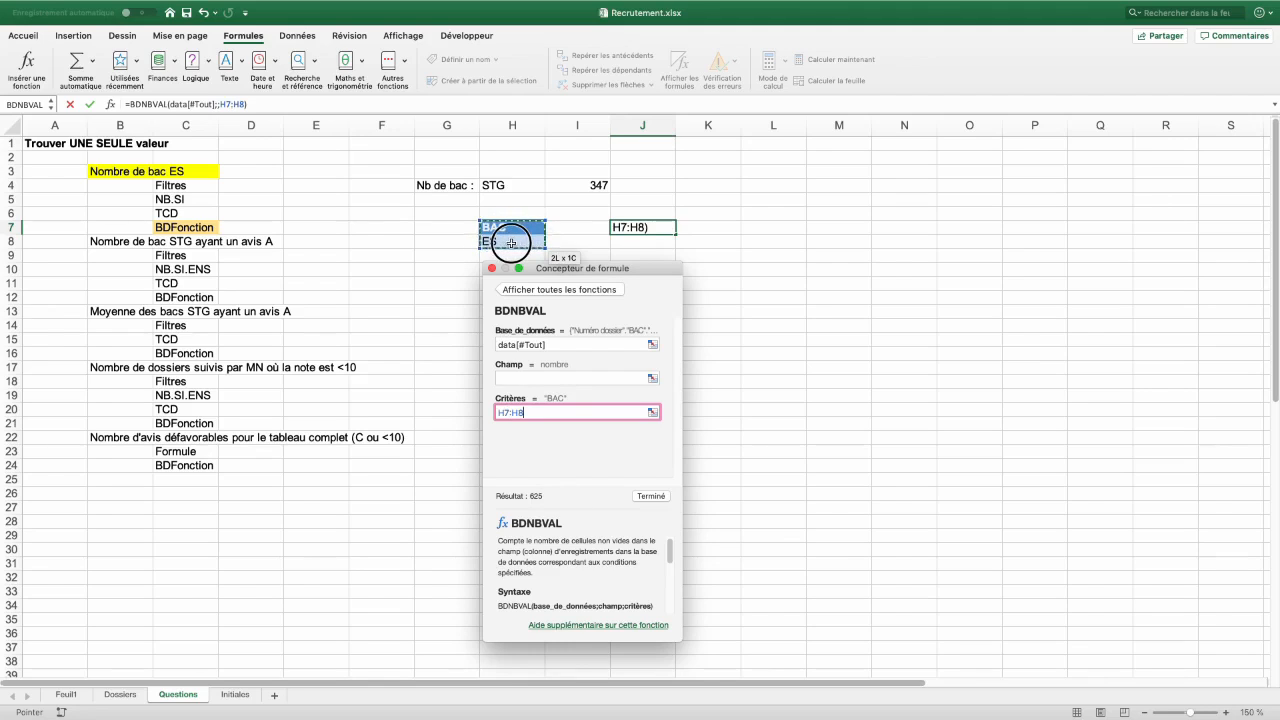
Set BDNBVAL's field to the Numéro dossier header of the Dossiers table and complete the formula
left_click(514, 377)
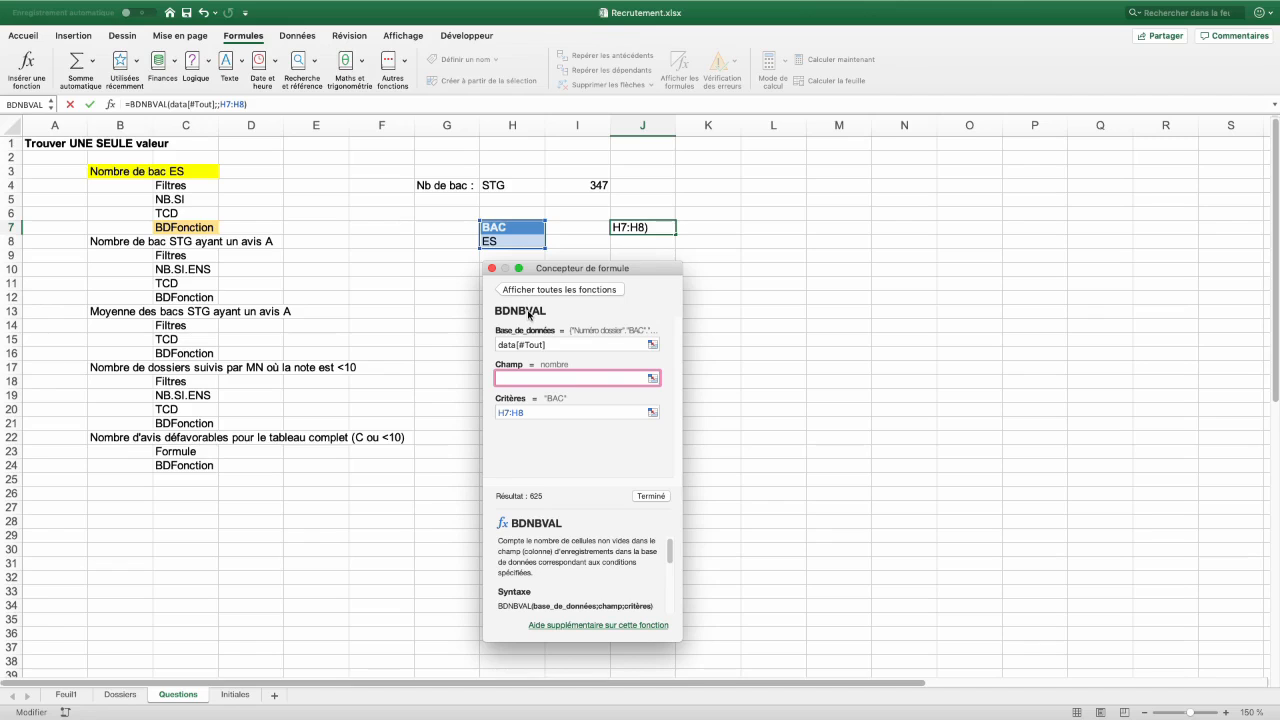
left_click(120, 694)
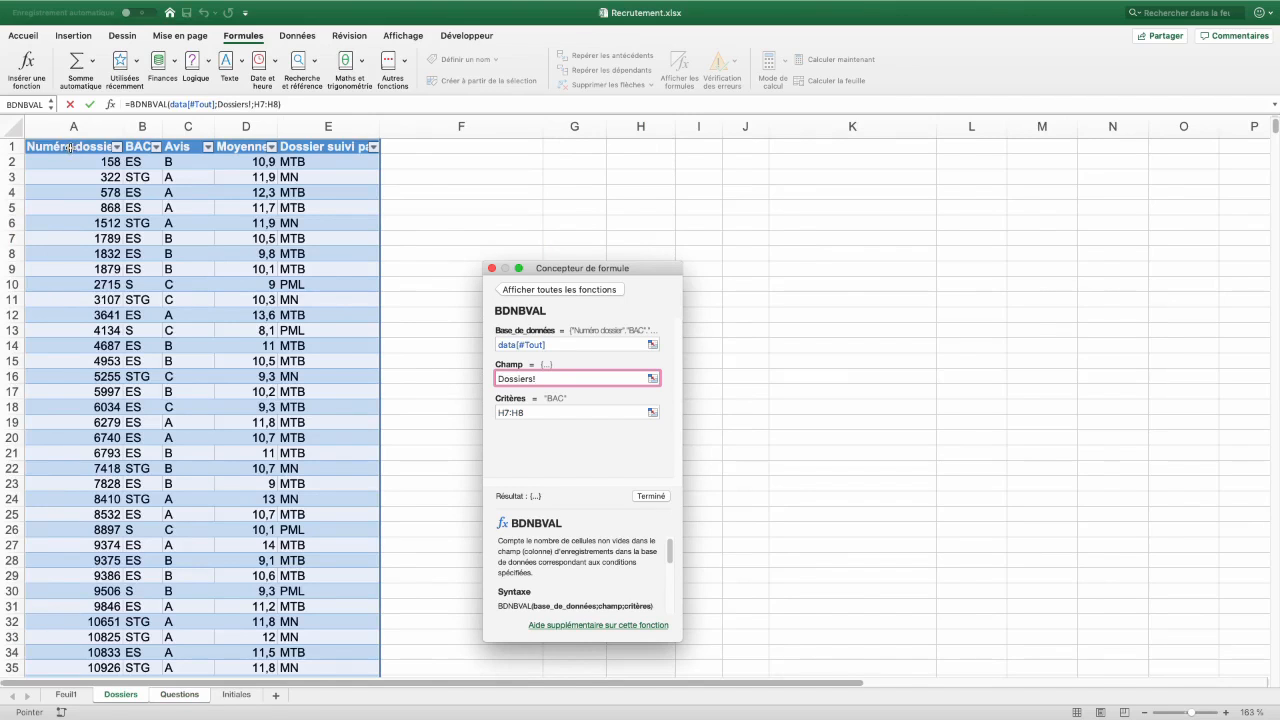
left_click(70, 148)
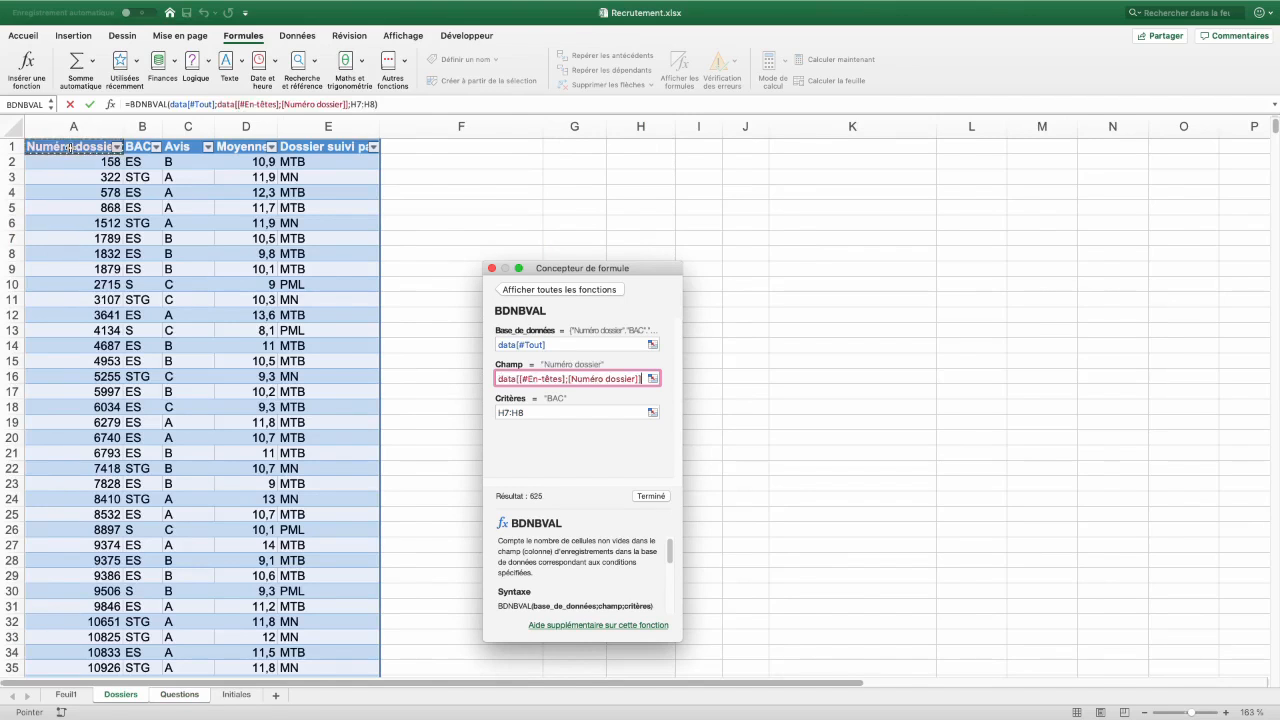
key("Return")
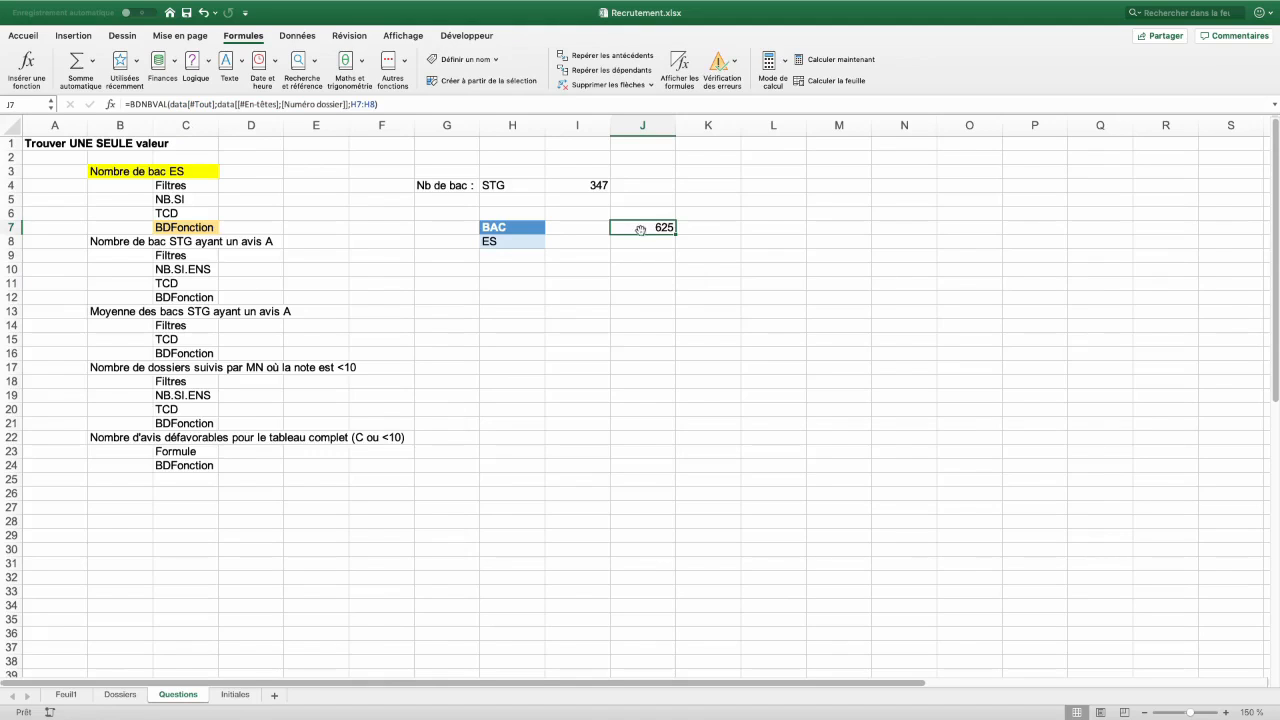
Edit the J7 formula to use columns A:E of the Dossiers sheet as the database instead of the table reference
scroll(650, 228, "up", 5)
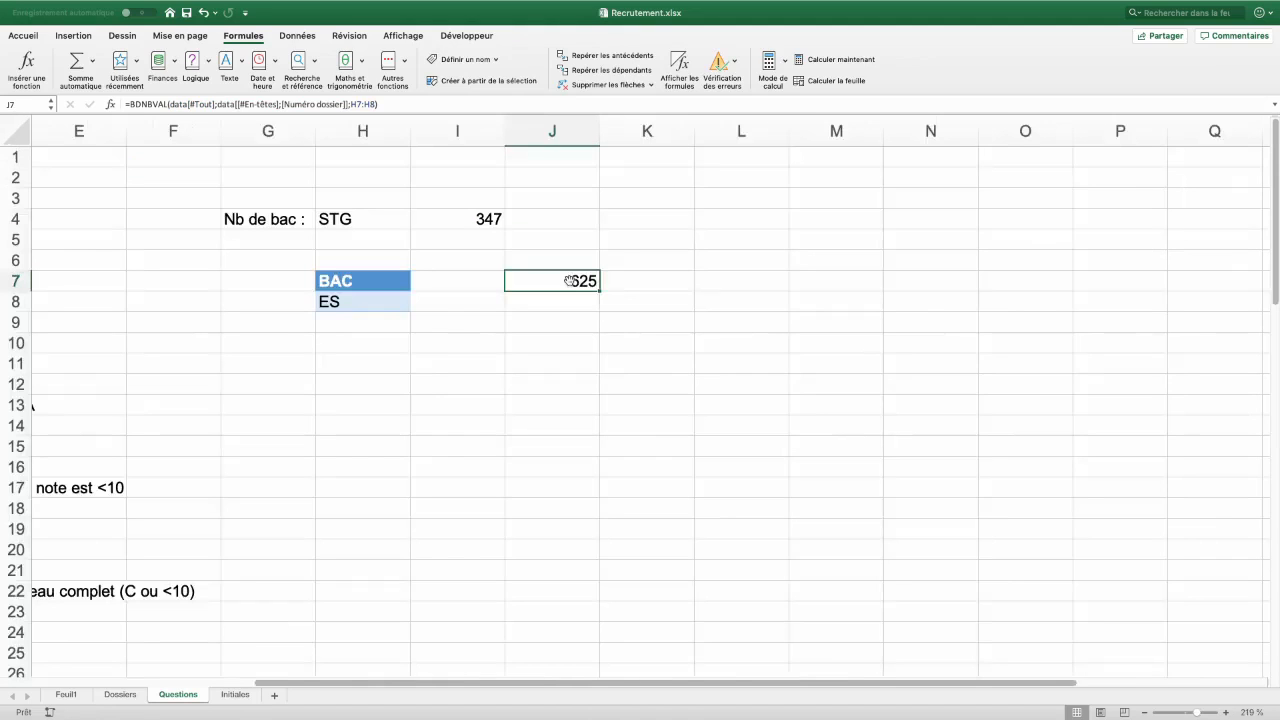
double_click(566, 281)
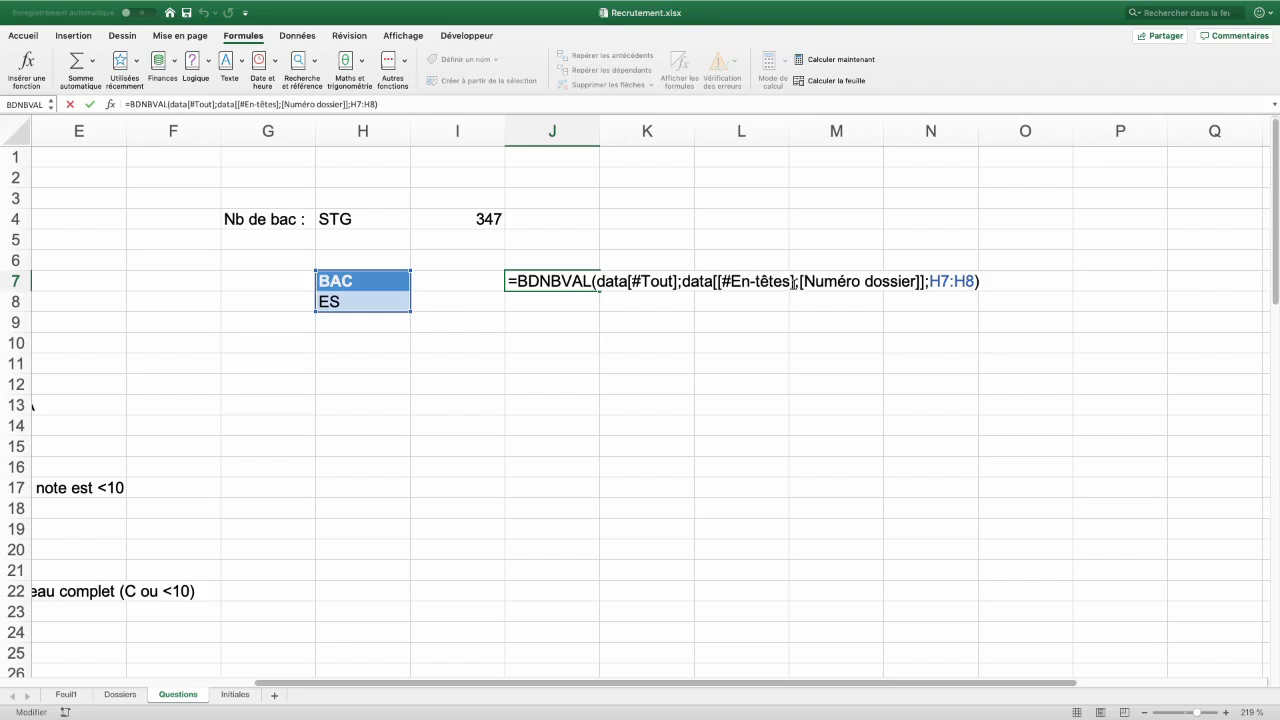
left_click_drag(795, 284, 596, 284)
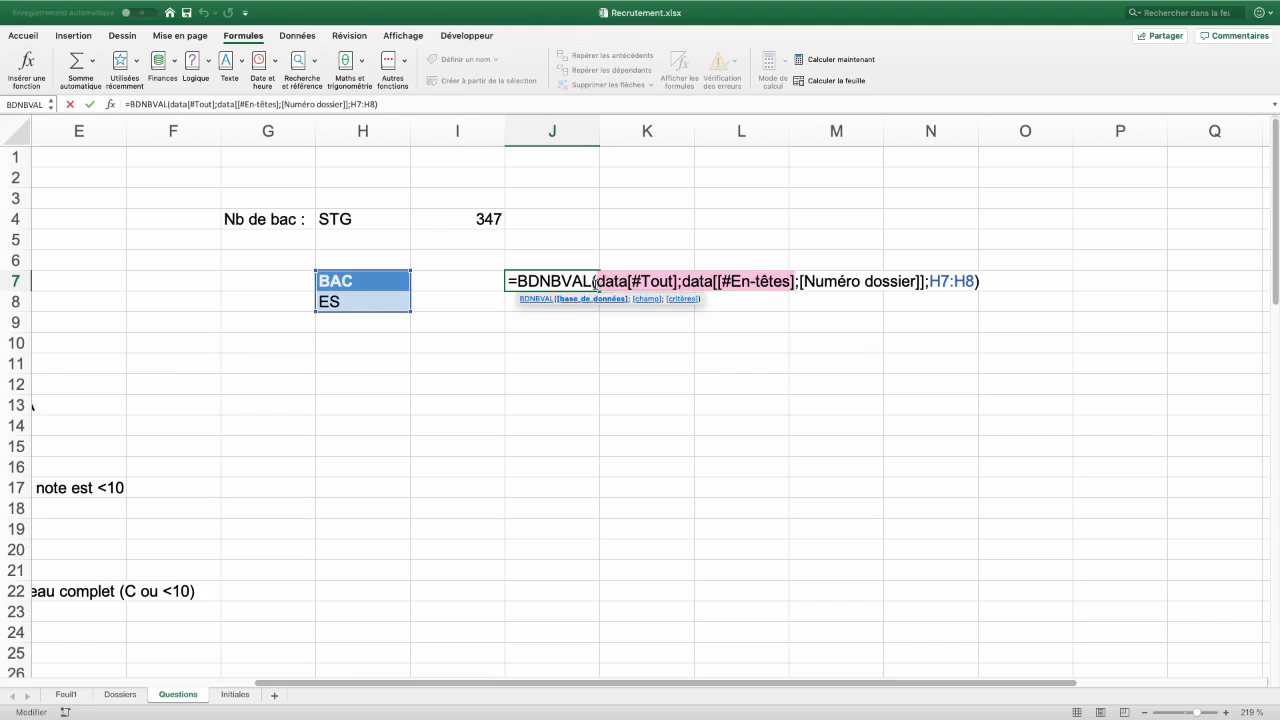
key("BackSpace")
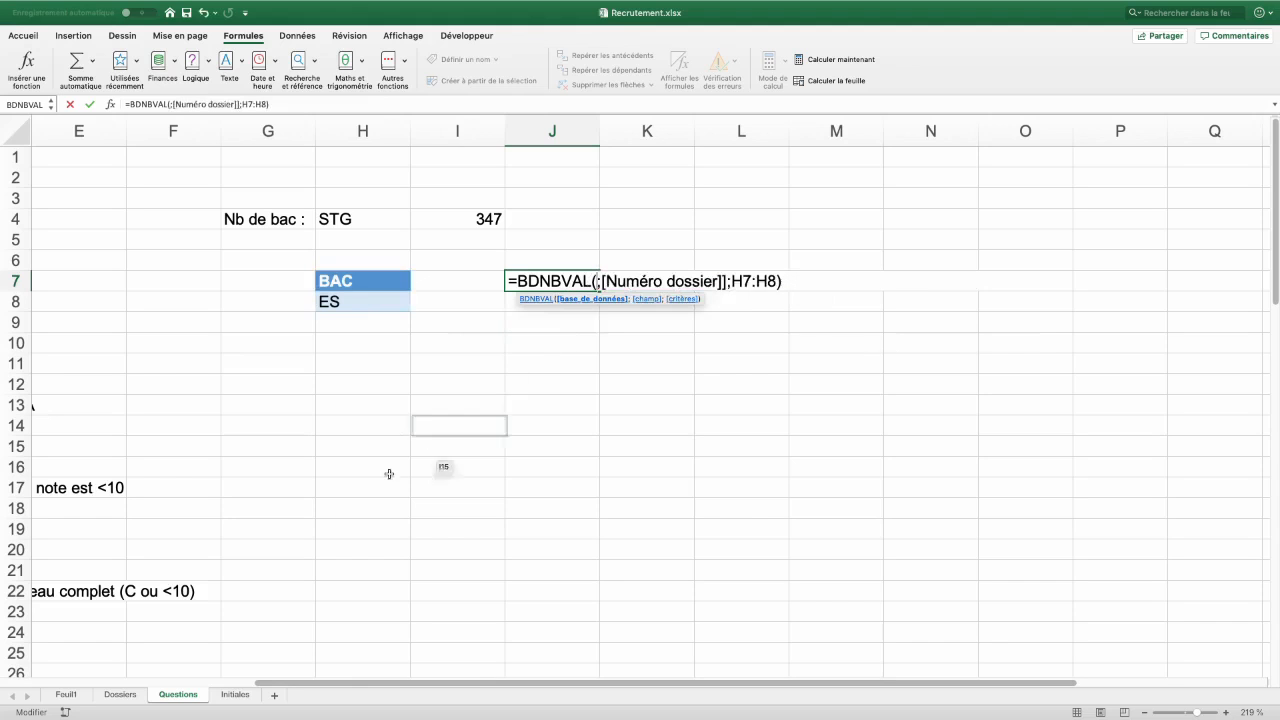
left_click(129, 697)
left_click_drag(80, 125, 334, 121)
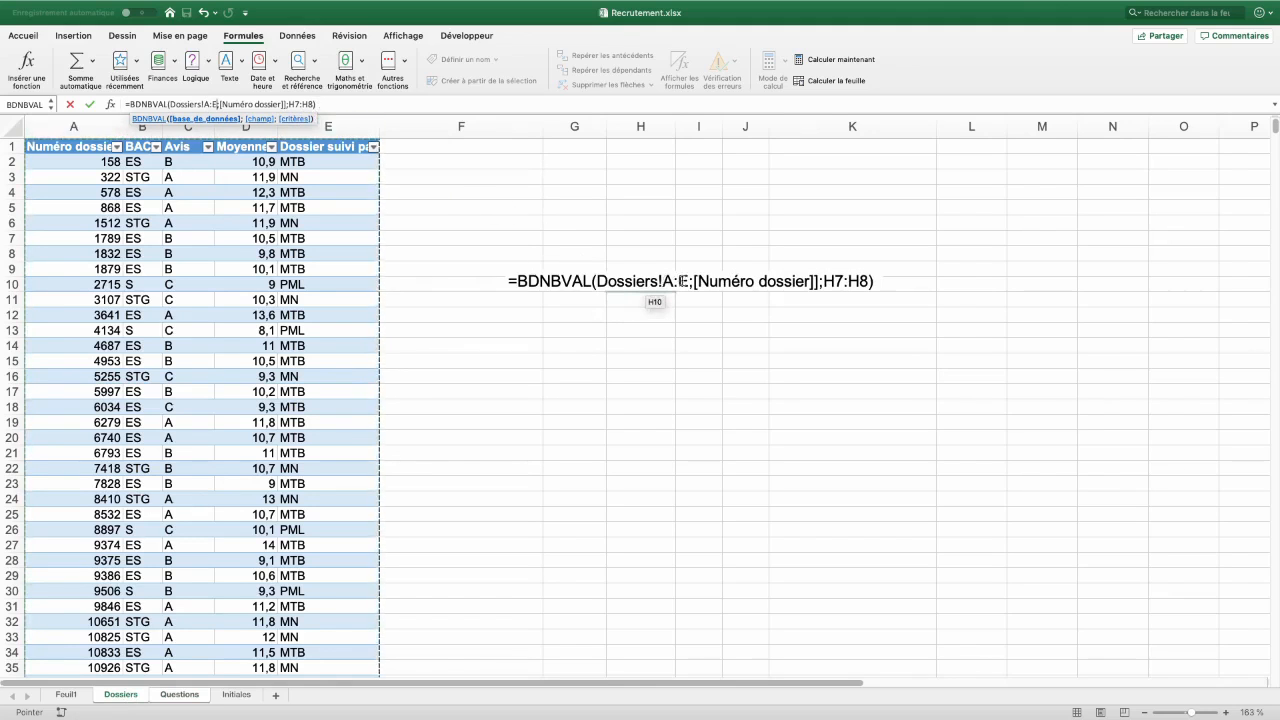
Replace the Numéro dossier reference in the J7 formula with Dossiers!A1, validate it and review its arguments
left_click_drag(693, 281, 818, 281)
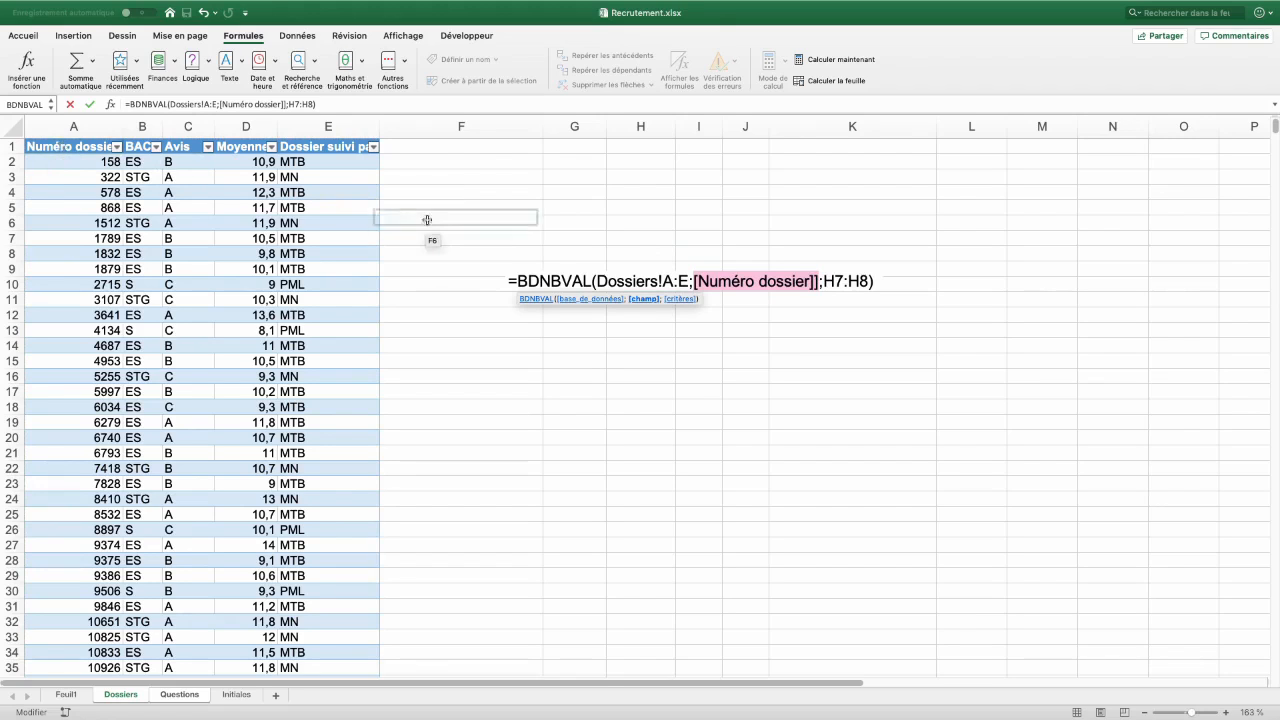
type("Dossier")
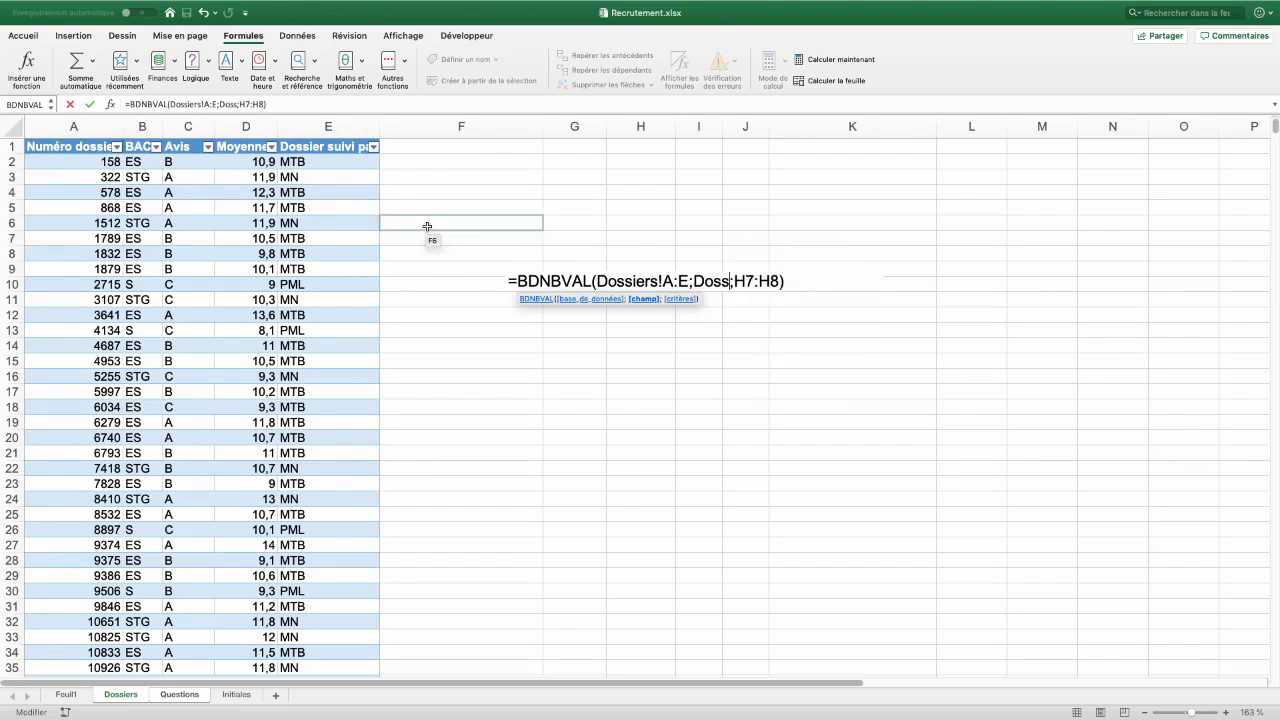
type("!A1")
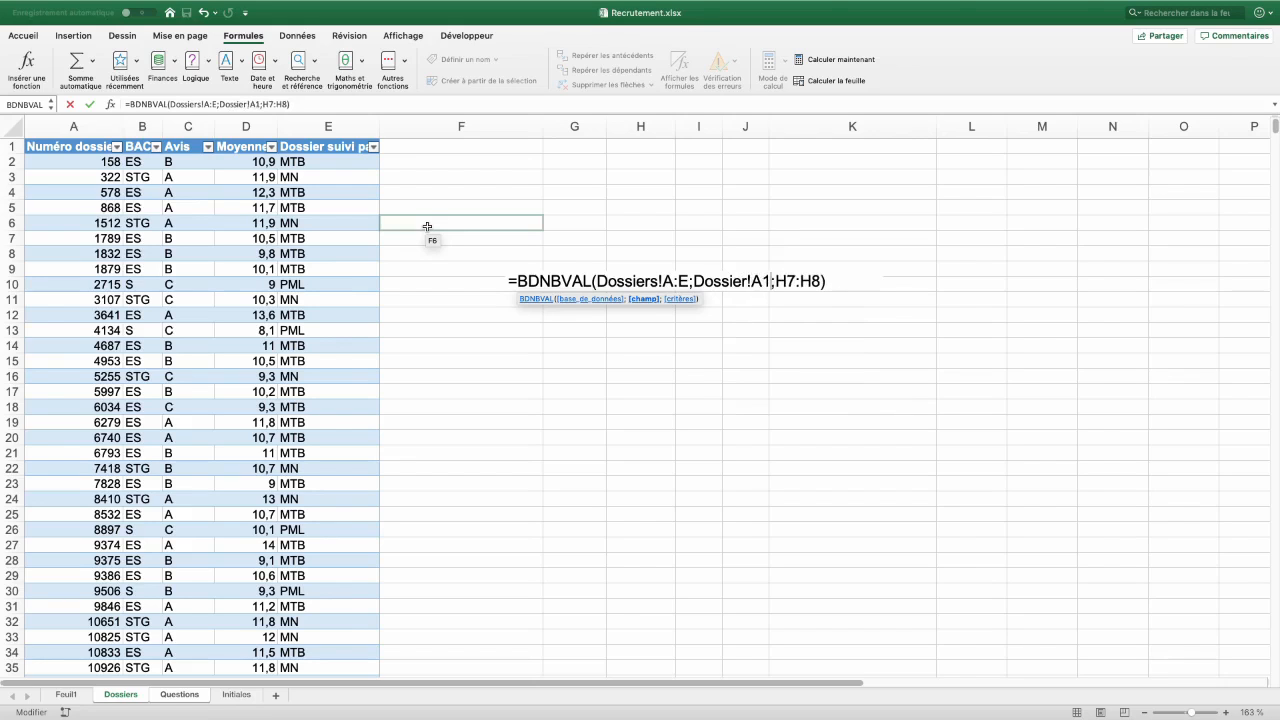
key("Return")
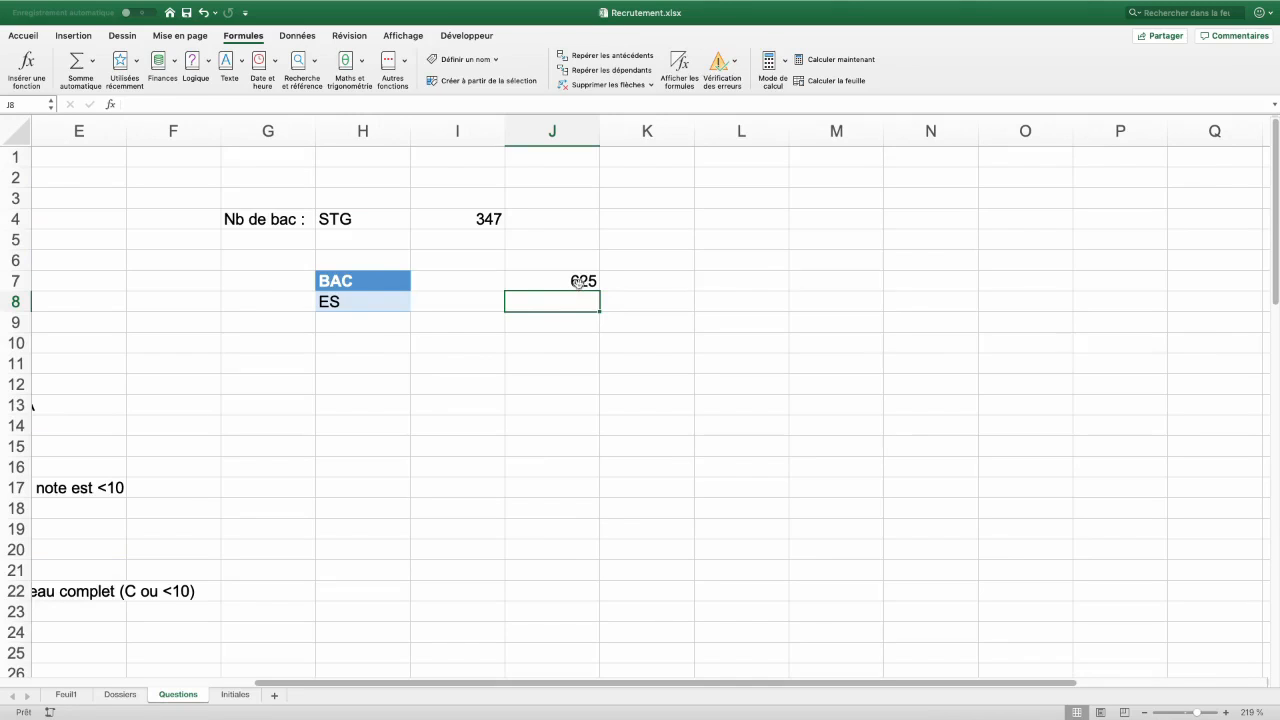
double_click(580, 284)
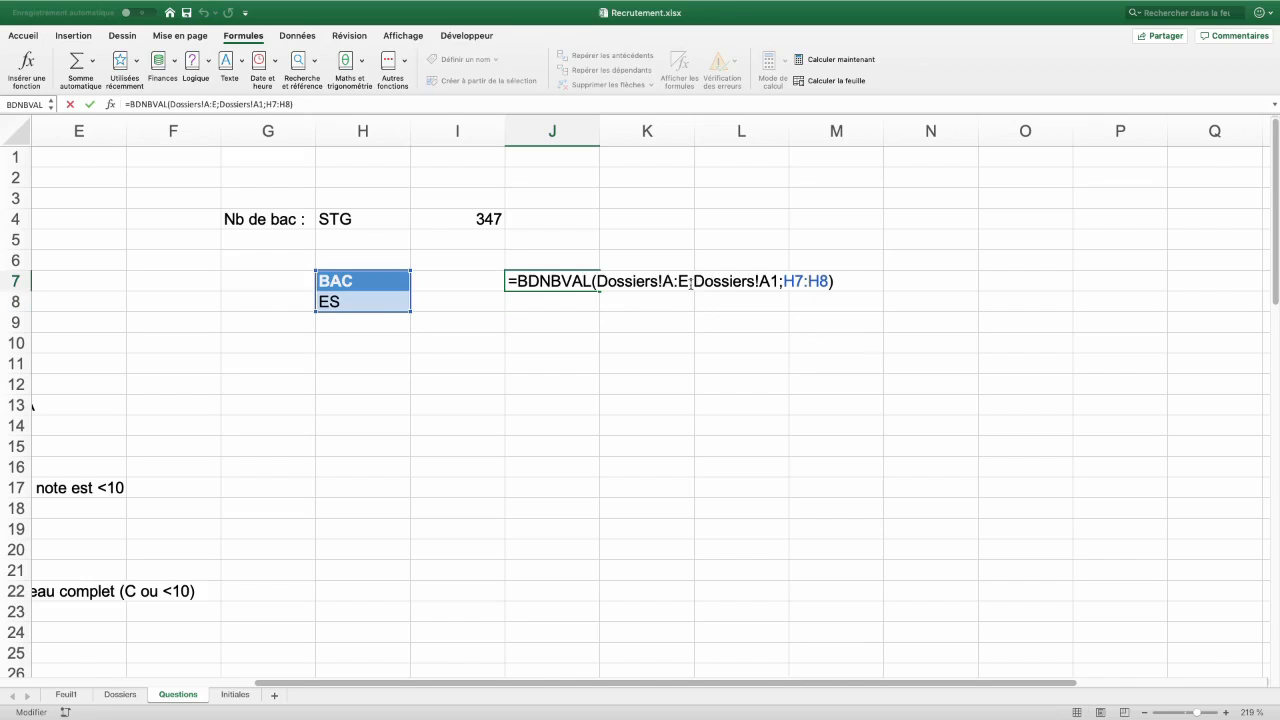
left_click_drag(689, 281, 600, 281)
left_click_drag(777, 281, 704, 279)
key("Escape")
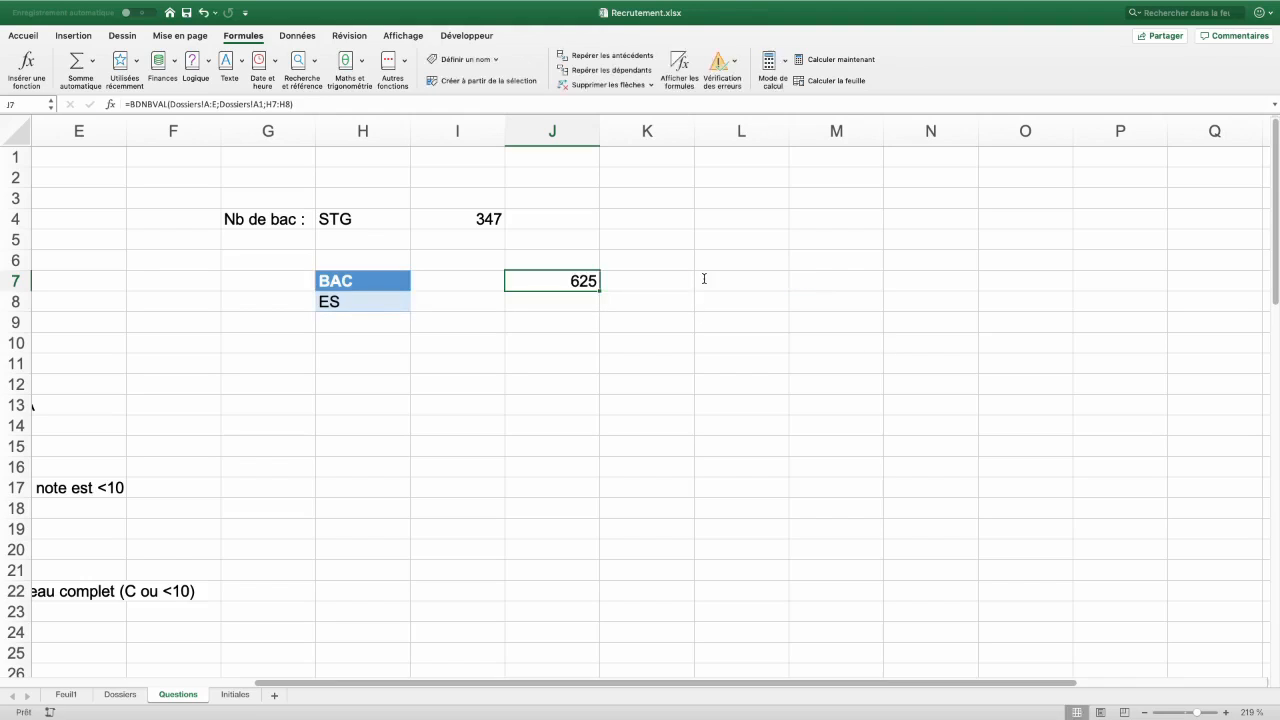
Set the BAC criterion in cell H8 to STG
left_click(367, 300)
type("STG")
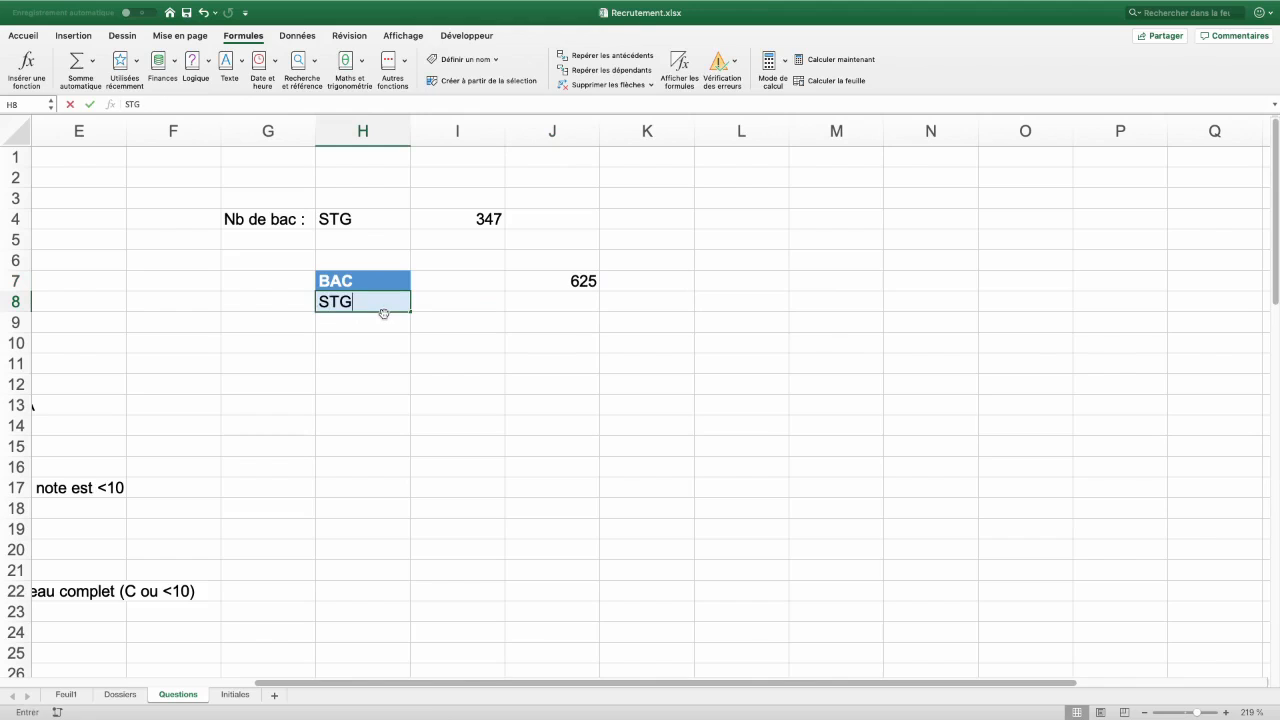
key("Return")
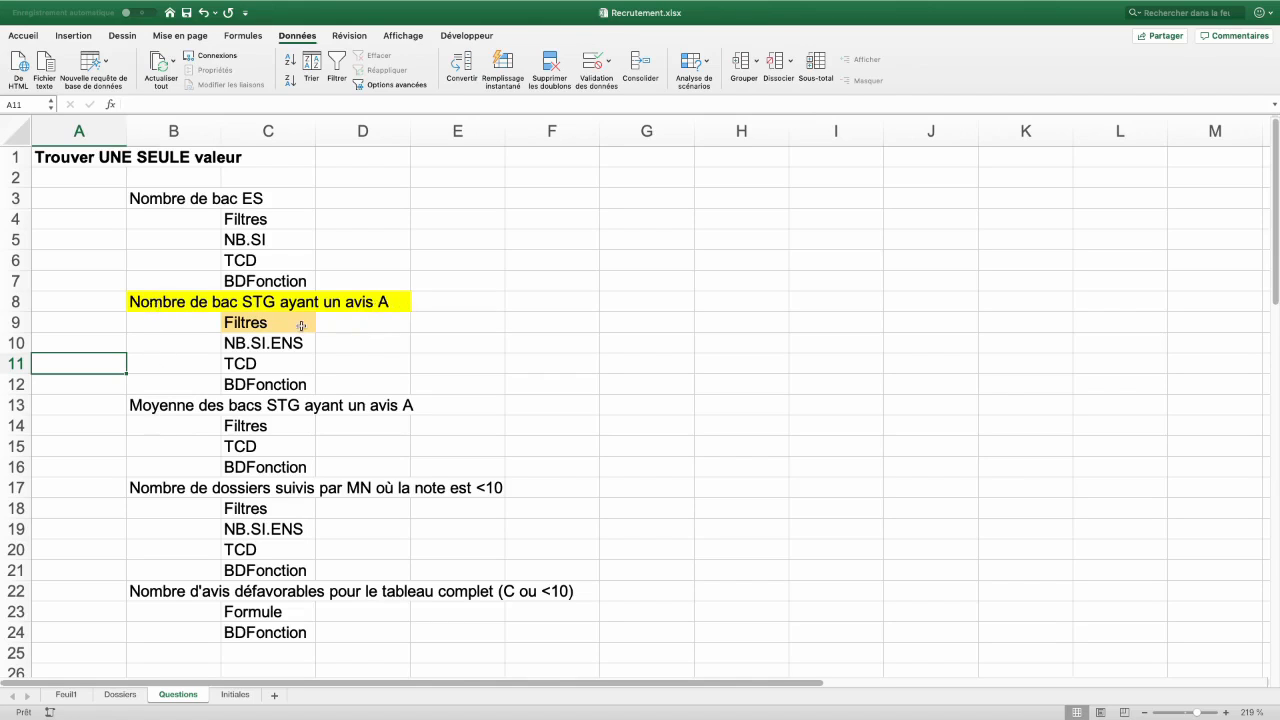
Clear the BAC filter on the Dossiers table so all its rows can be filtered afresh
left_click(120, 695)
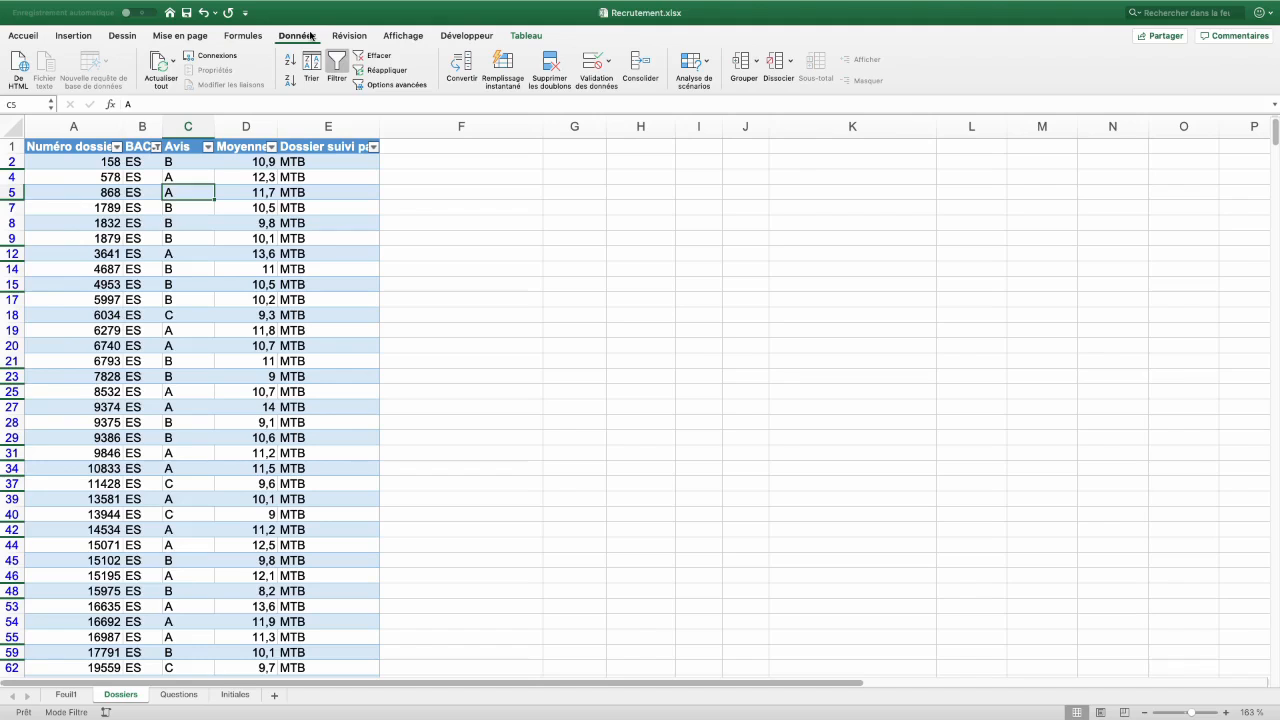
left_click(376, 57)
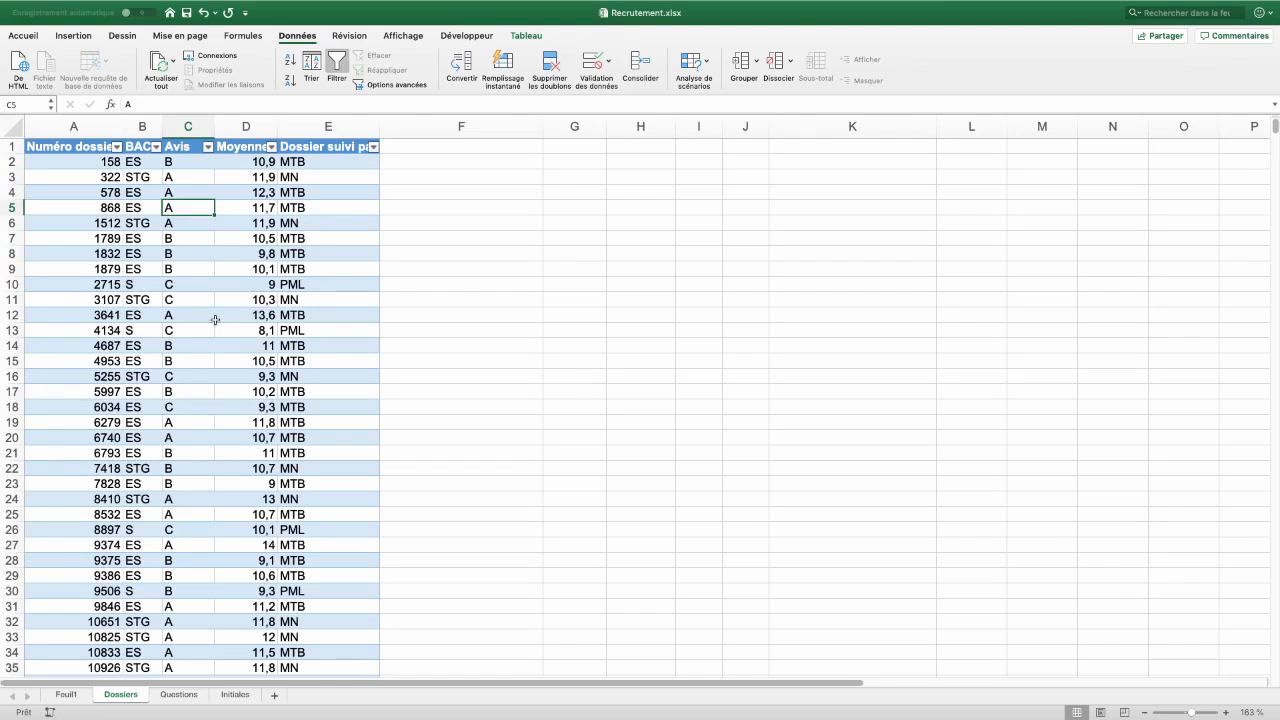
Filter the Dossiers table to show only rows with BAC STG and Avis A
left_click(156, 147)
left_click(192, 296)
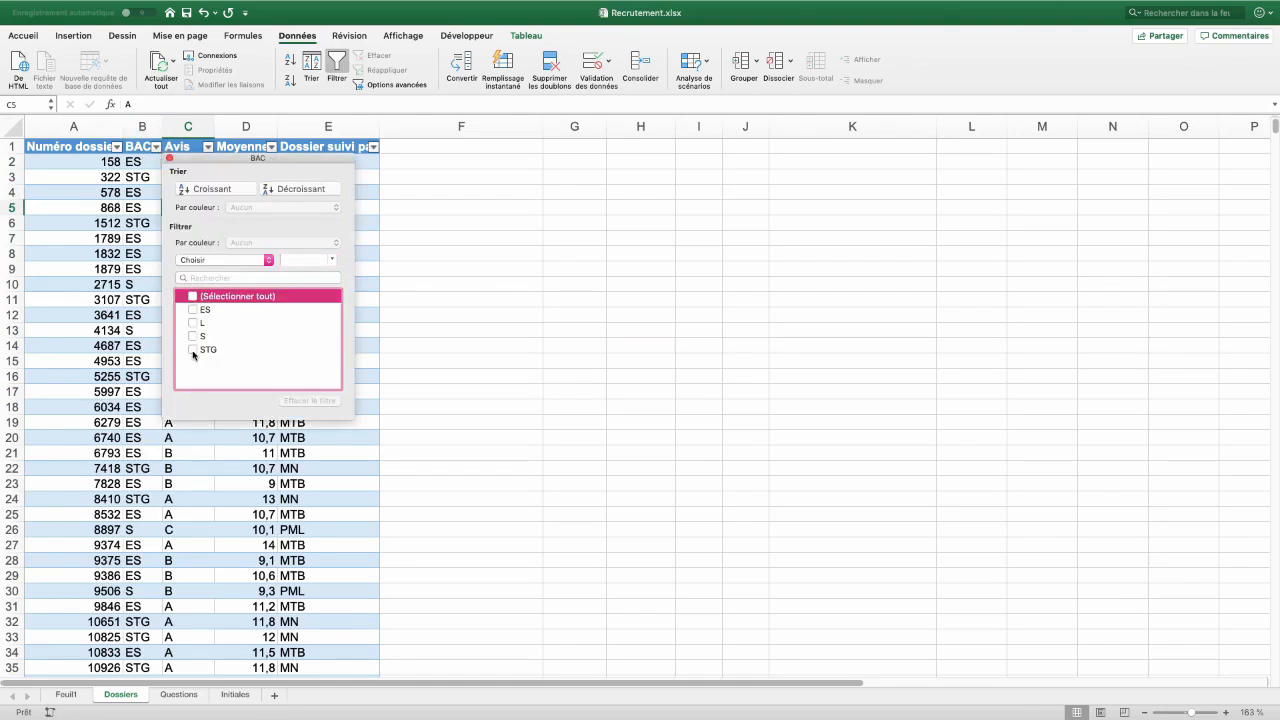
left_click(193, 350)
left_click(169, 158)
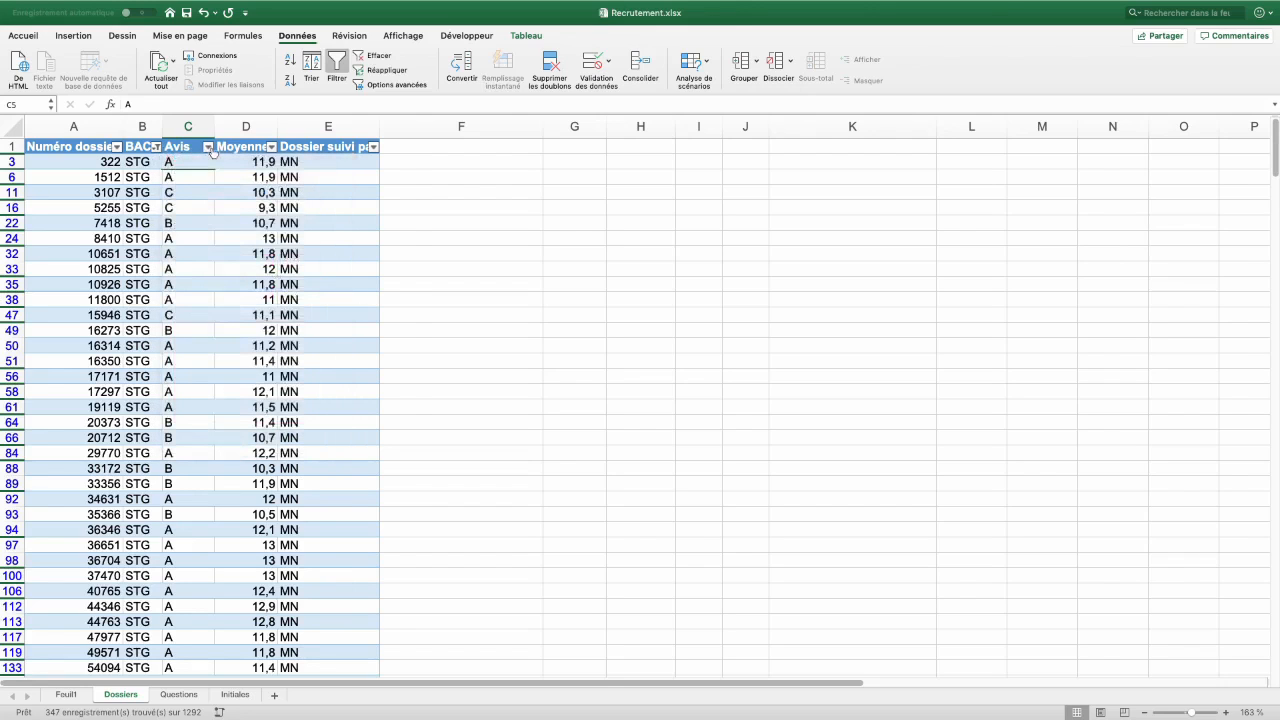
left_click(209, 148)
left_click(244, 296)
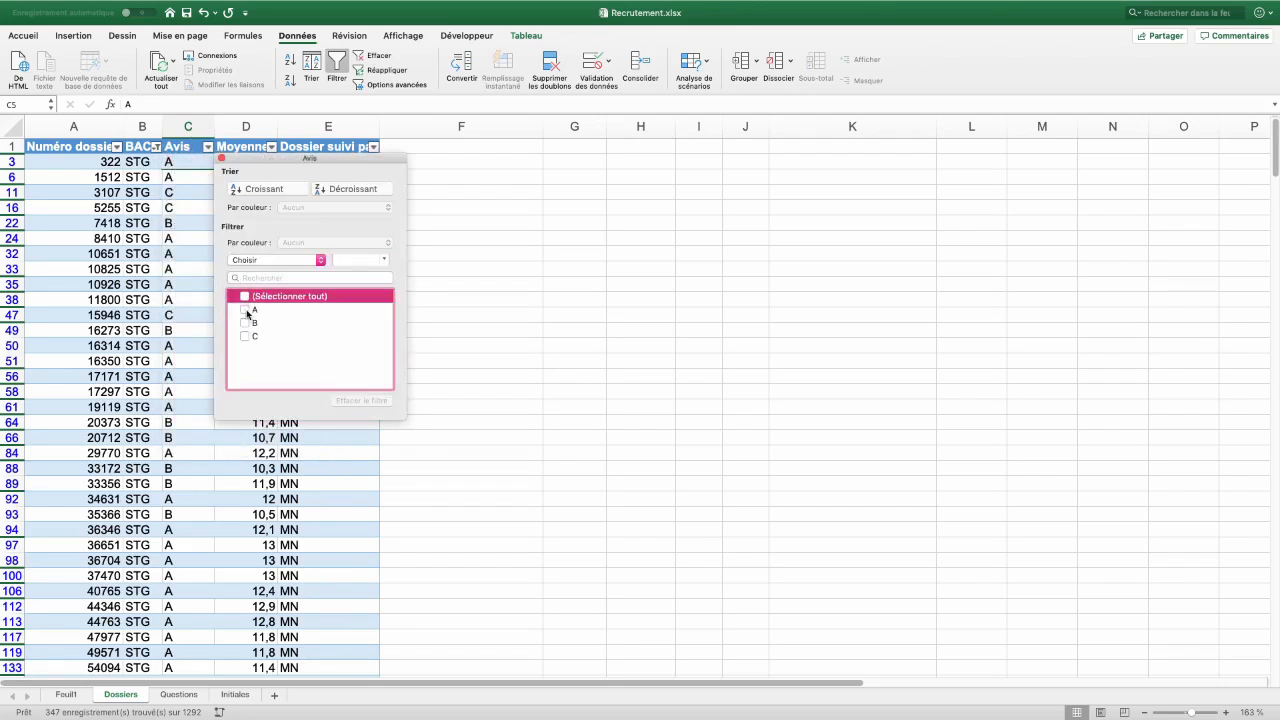
left_click(245, 310)
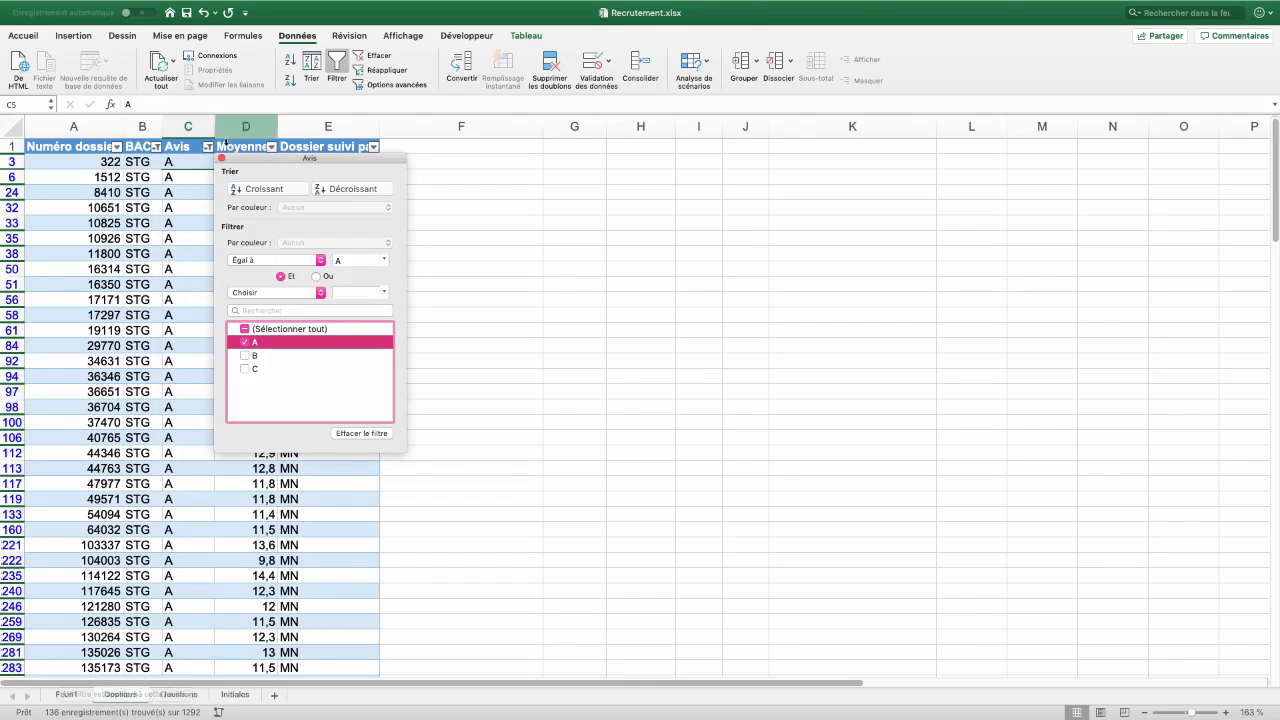
left_click(221, 159)
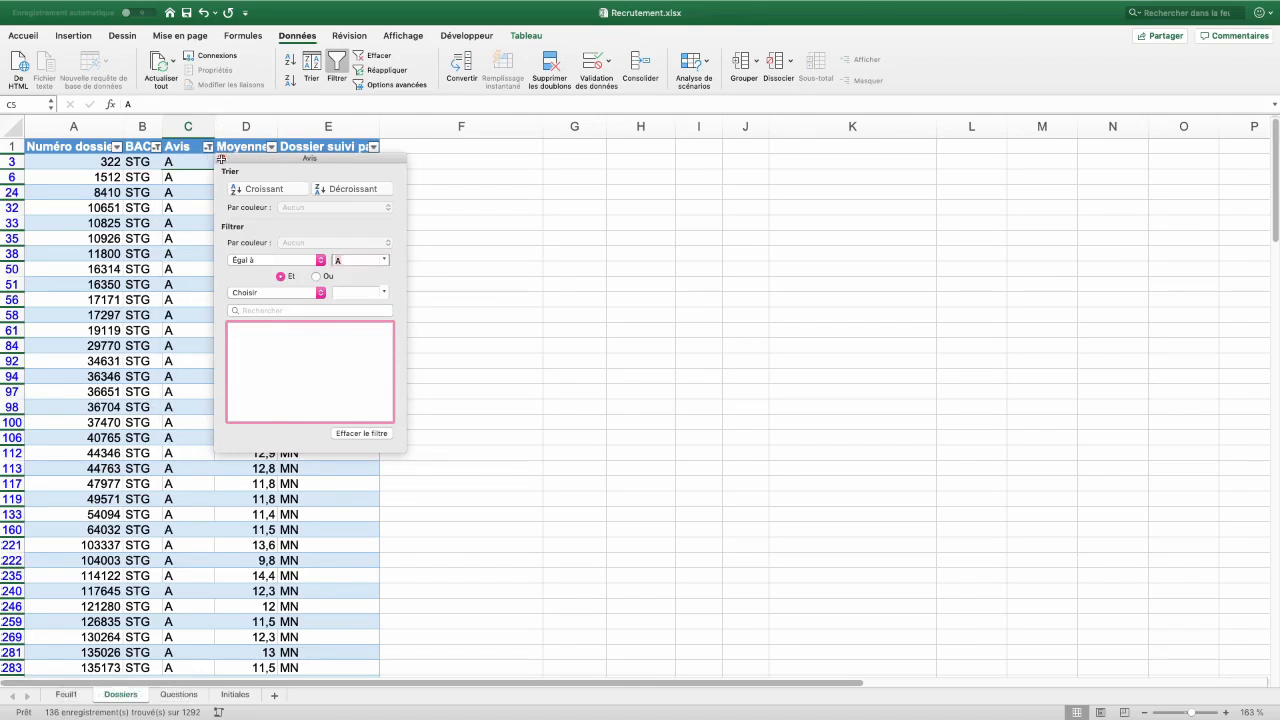
Clear the Dossiers table's filters and enter 136 in cell E9 of the Questions sheet as the Filtres answer
left_click(376, 56)
key("ctrl+Page_Down")
left_click(446, 322)
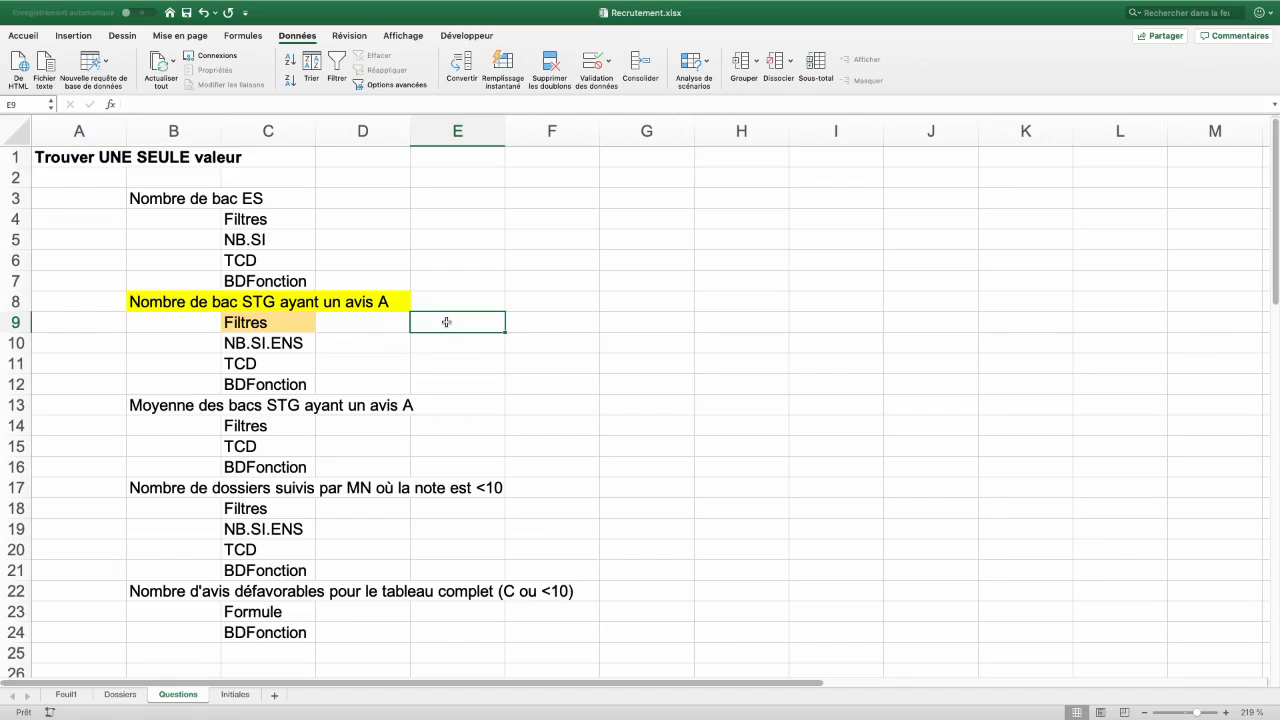
type("136")
key("Return")
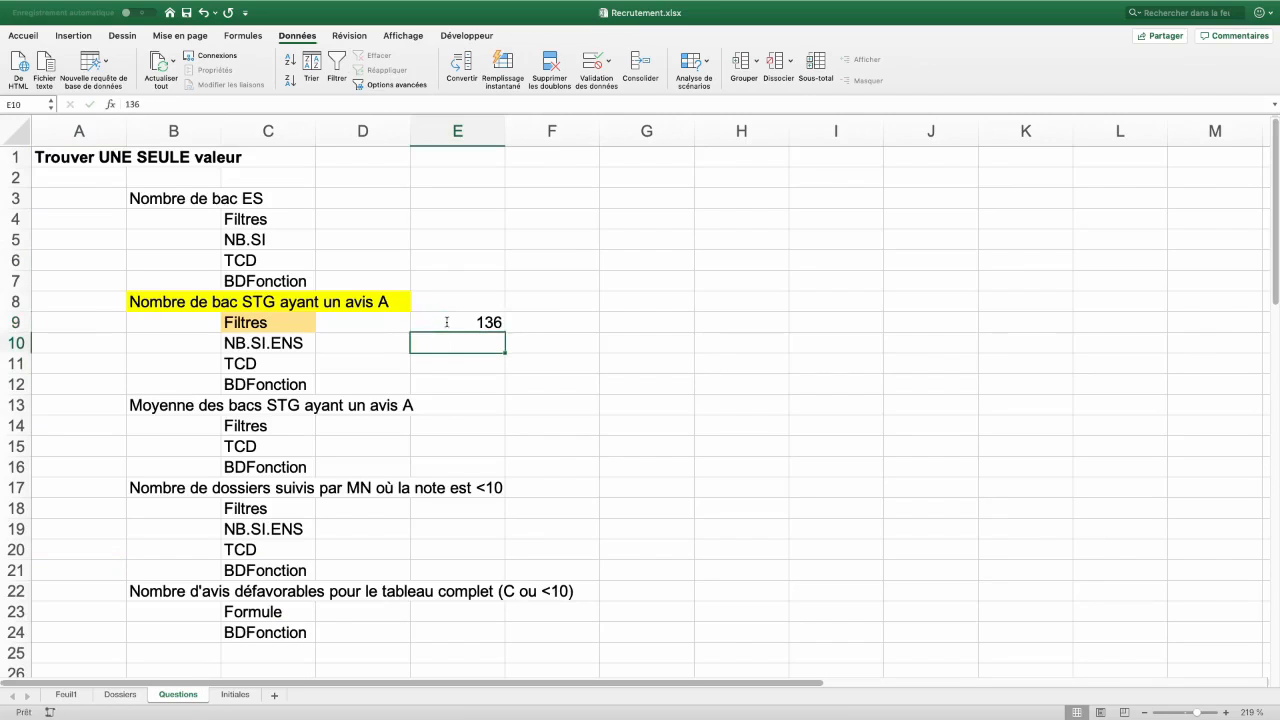
left_click(86, 378)
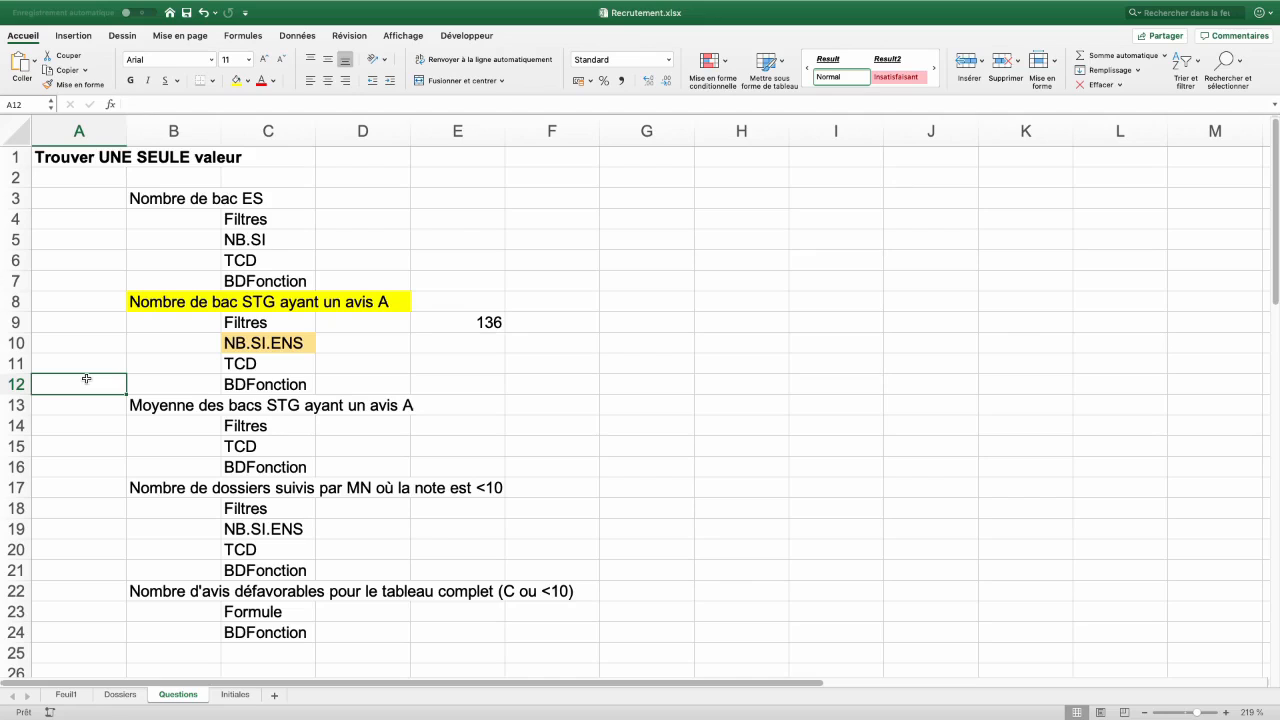
left_click(268, 240)
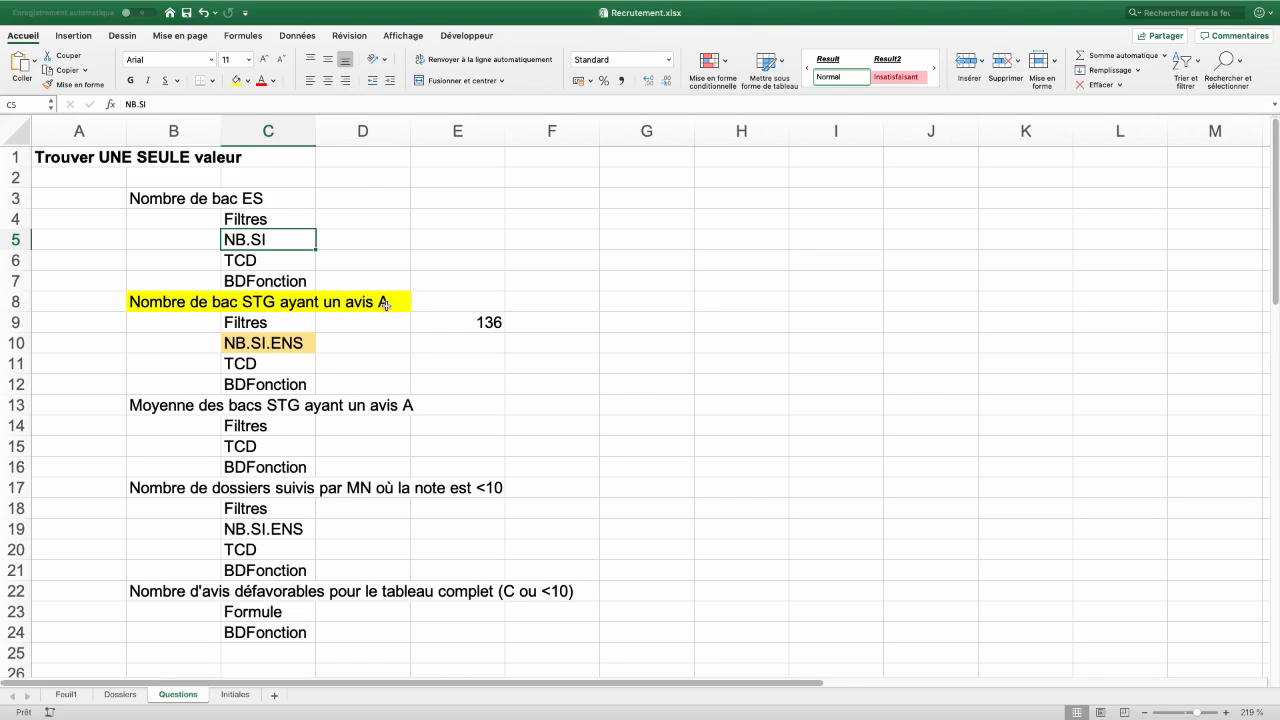
left_click(243, 345)
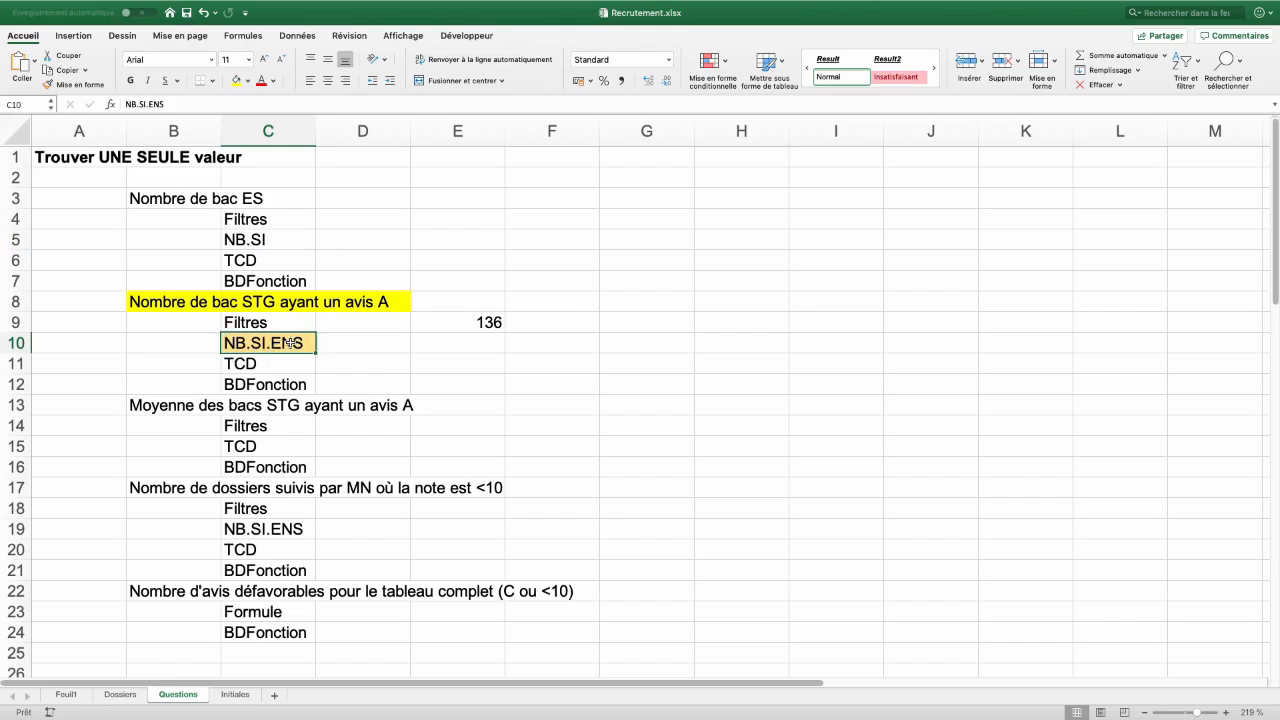
Insert a NB.SI.ENS function in cell E10 with data[BAC] as its first criteria range and "STG" as its criterion
left_click(441, 341)
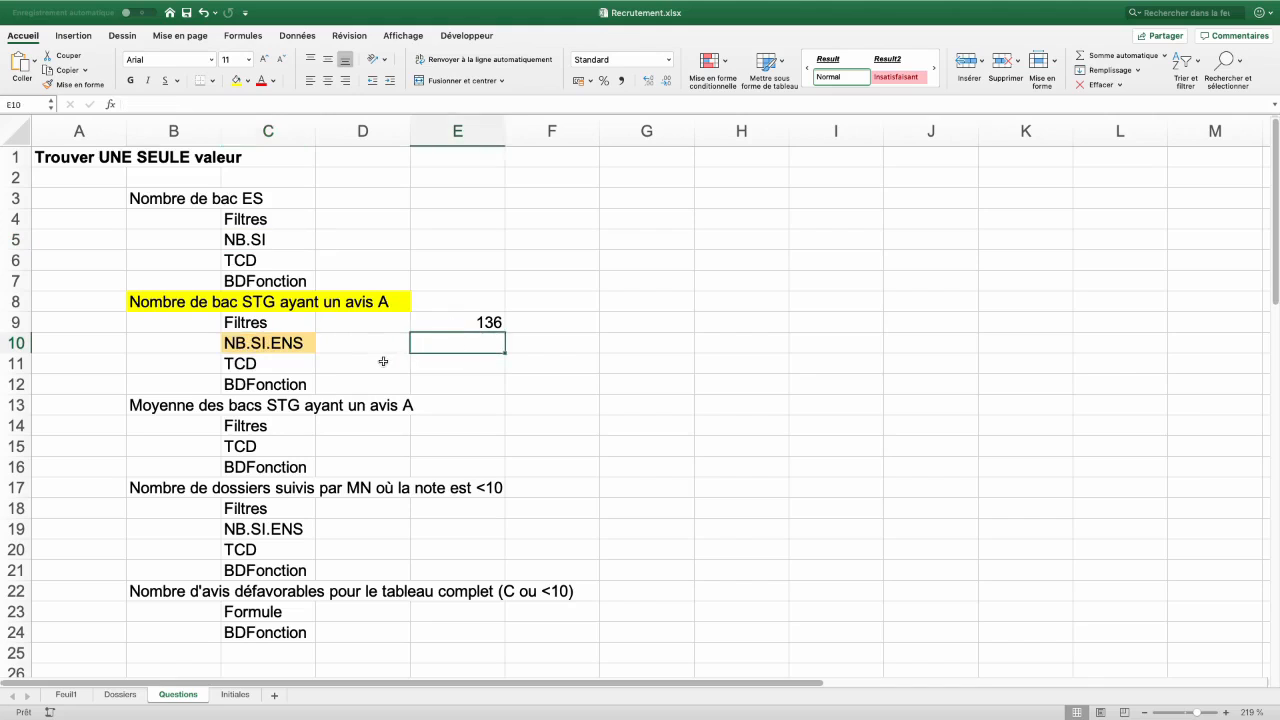
left_click(260, 37)
left_click(401, 64)
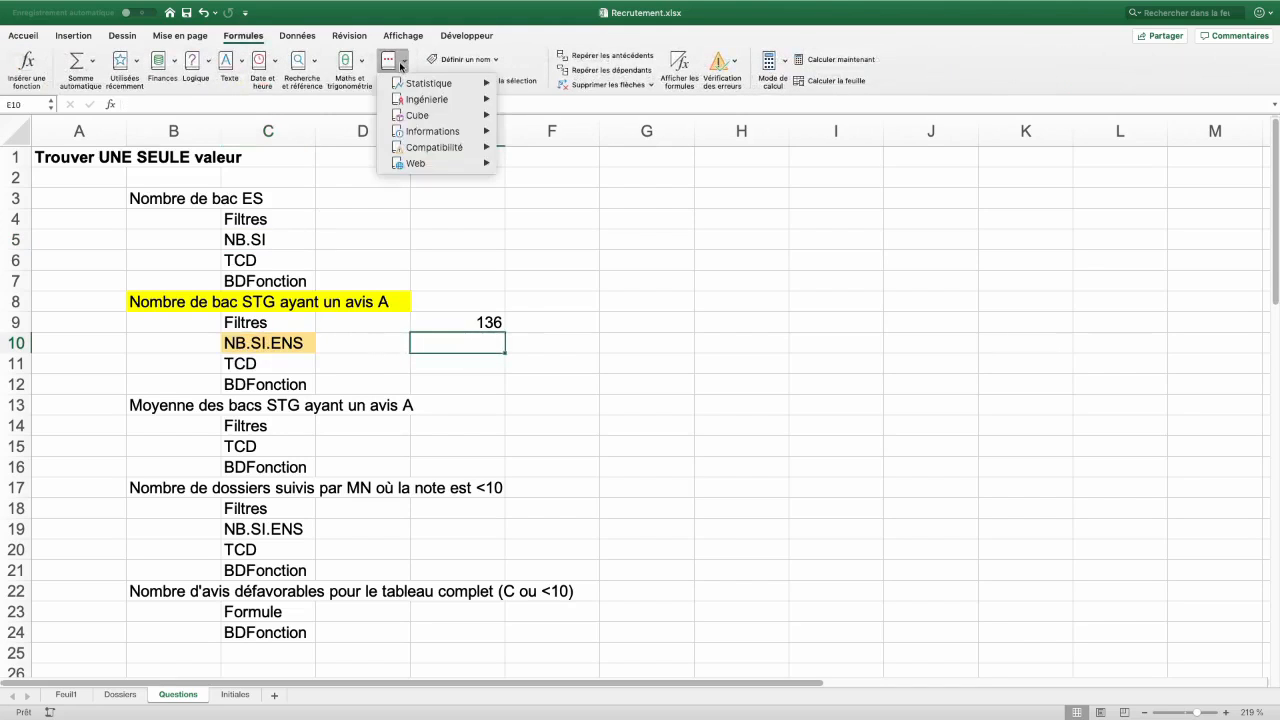
mouse_move(430, 83)
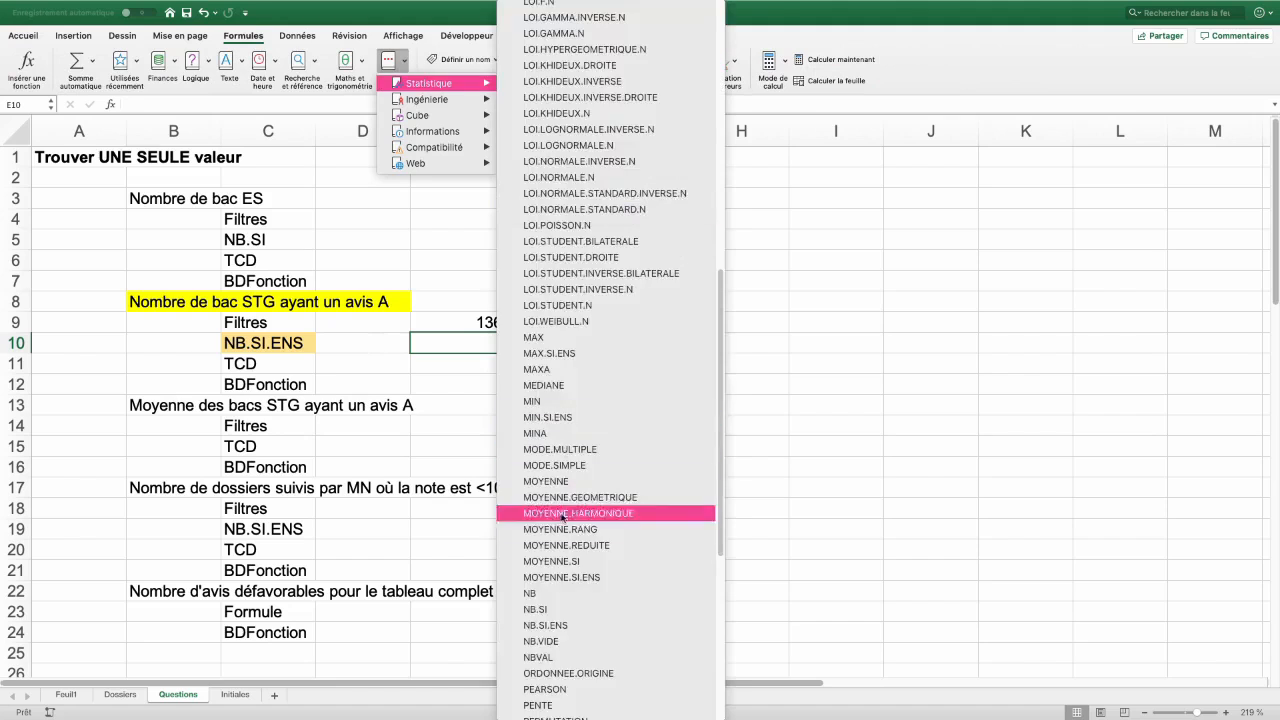
left_click(575, 626)
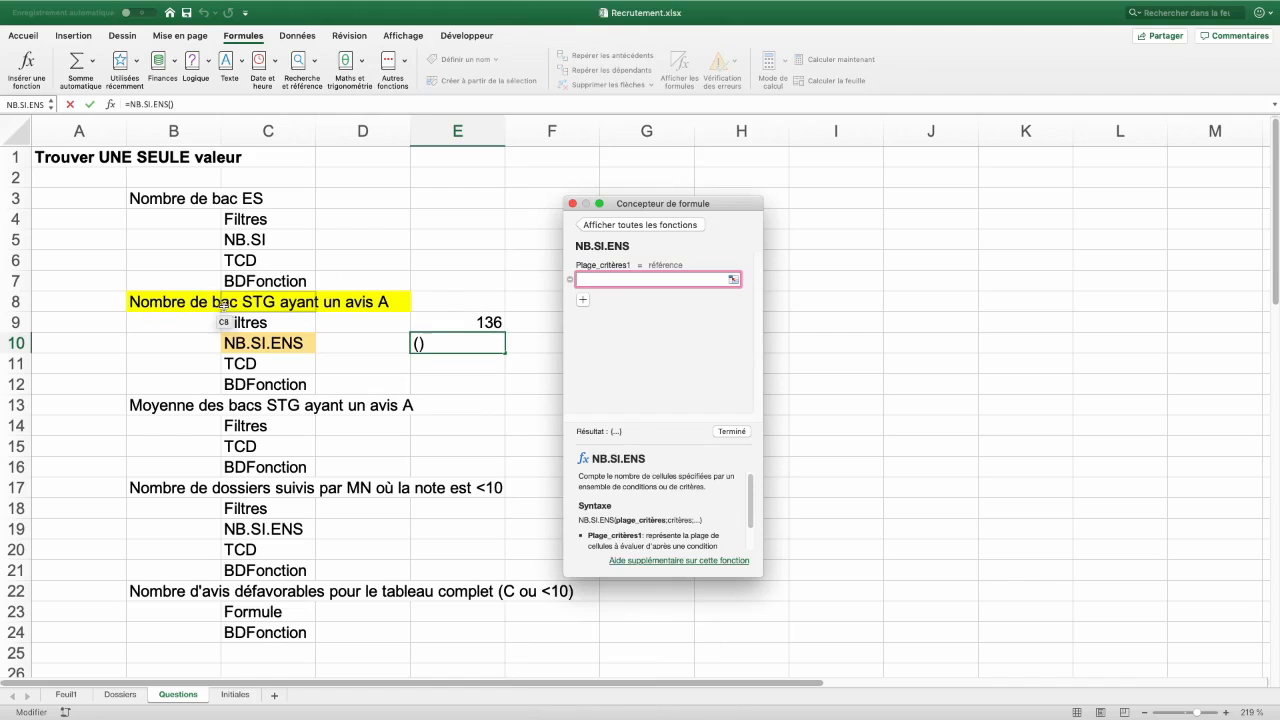
left_click(123, 701)
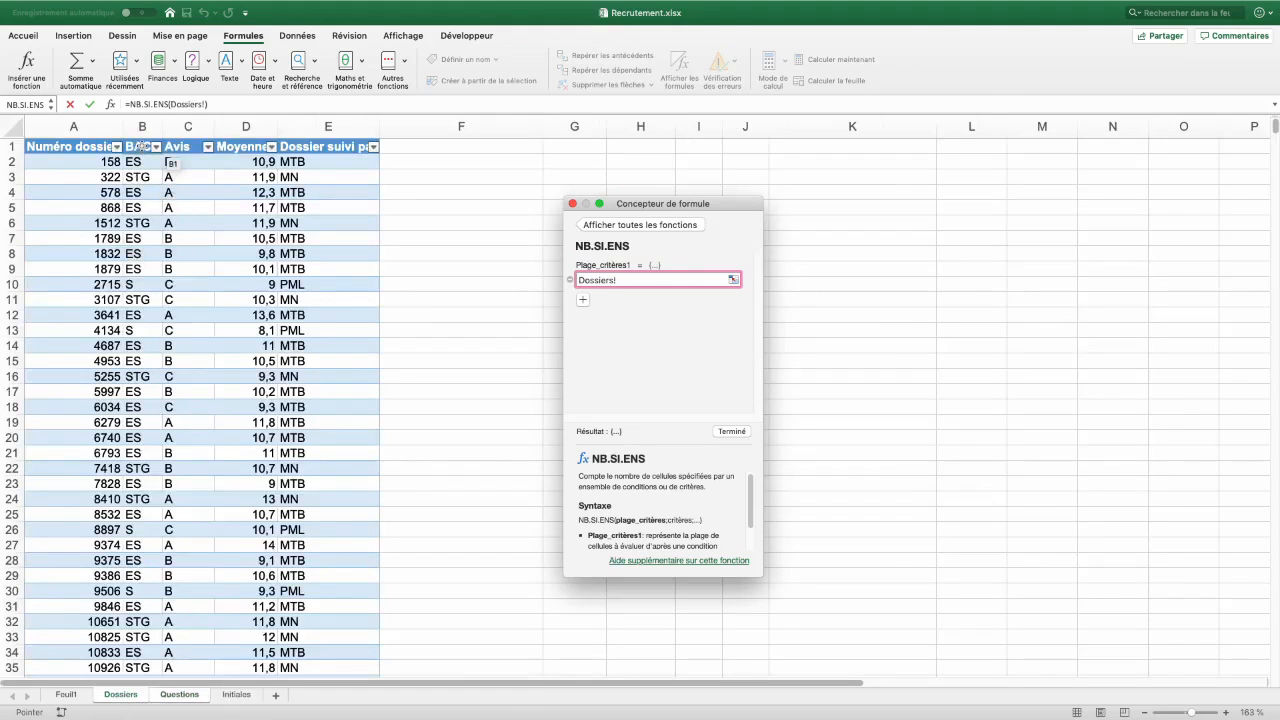
left_click(143, 143)
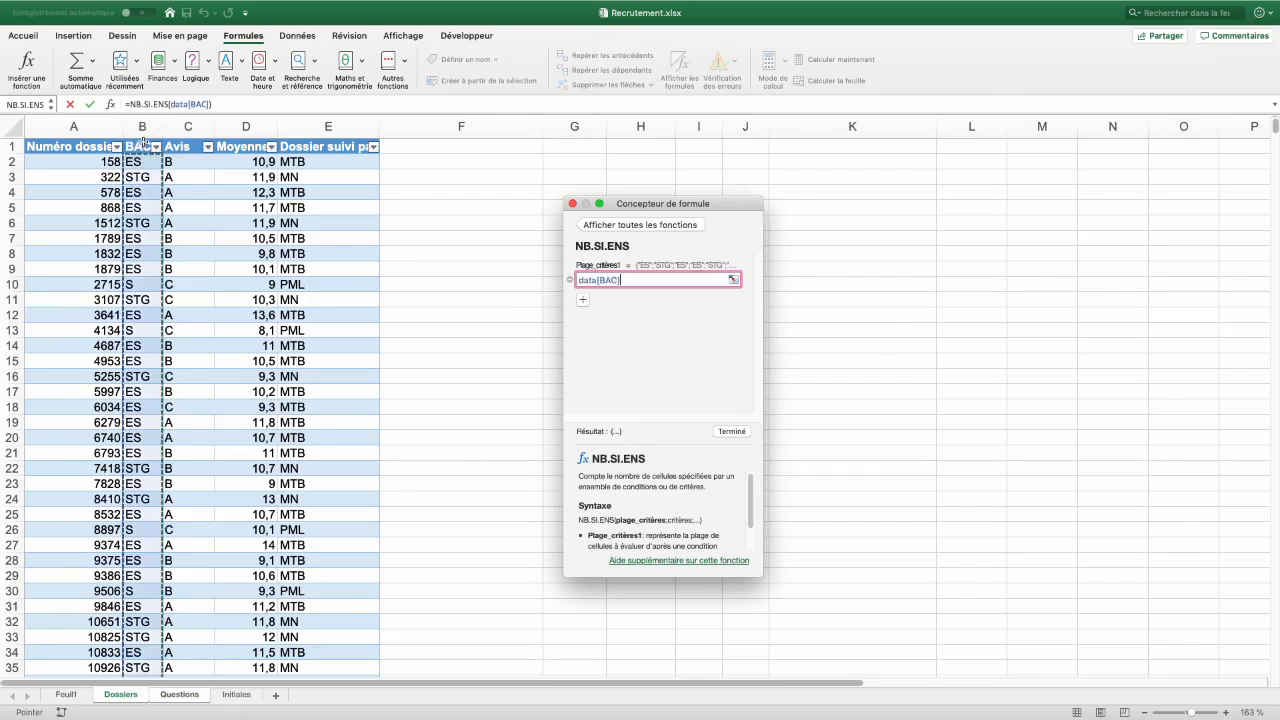
left_click(583, 300)
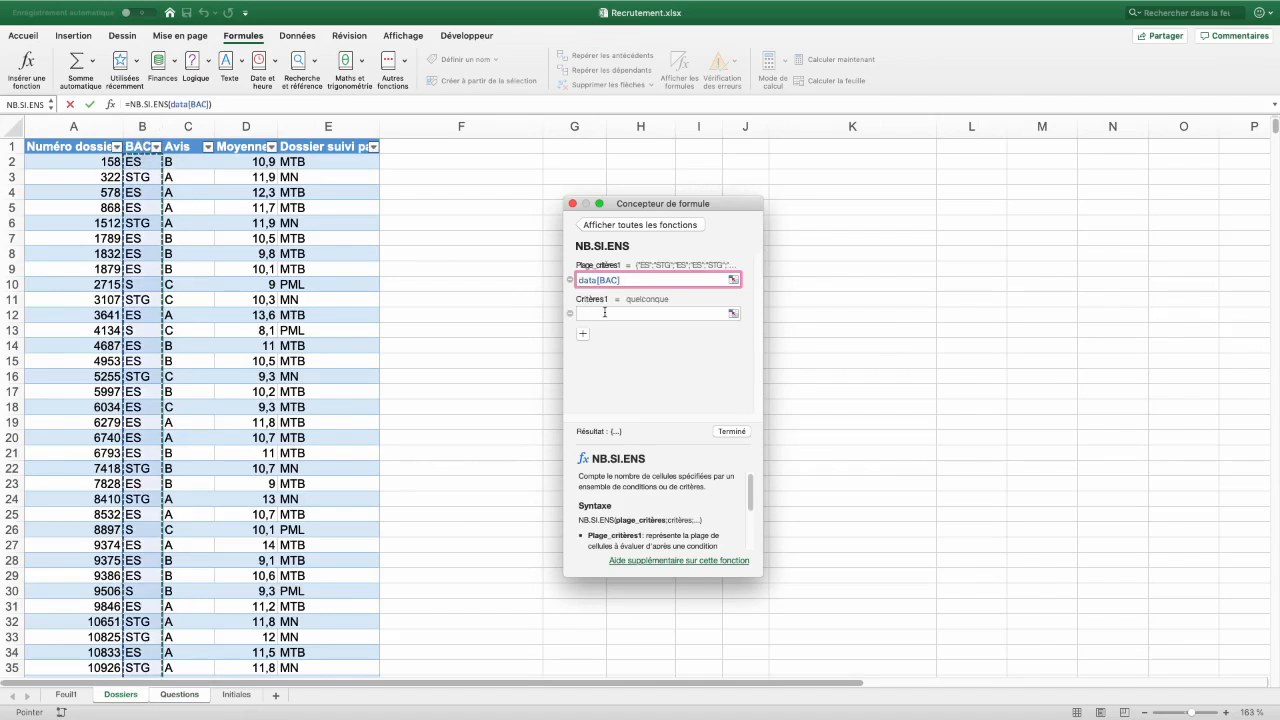
left_click(604, 313)
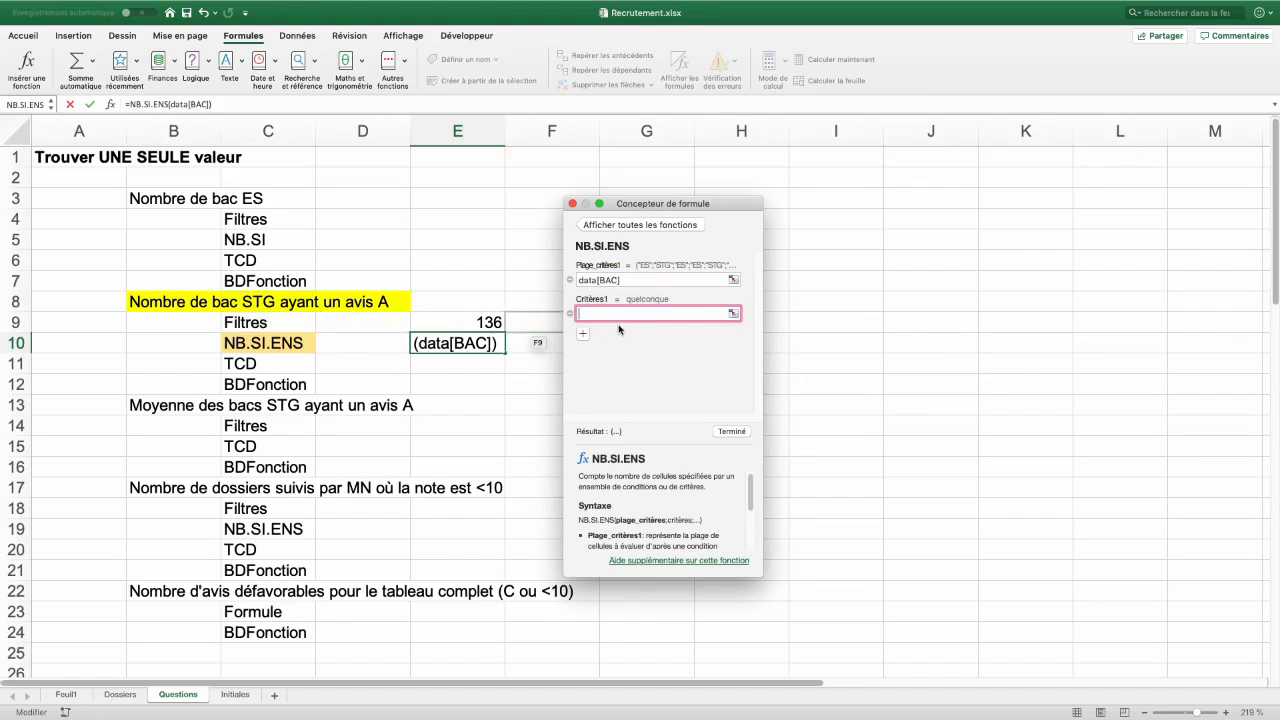
type("\"SR")
key("BackSpace")
type("TG\"")
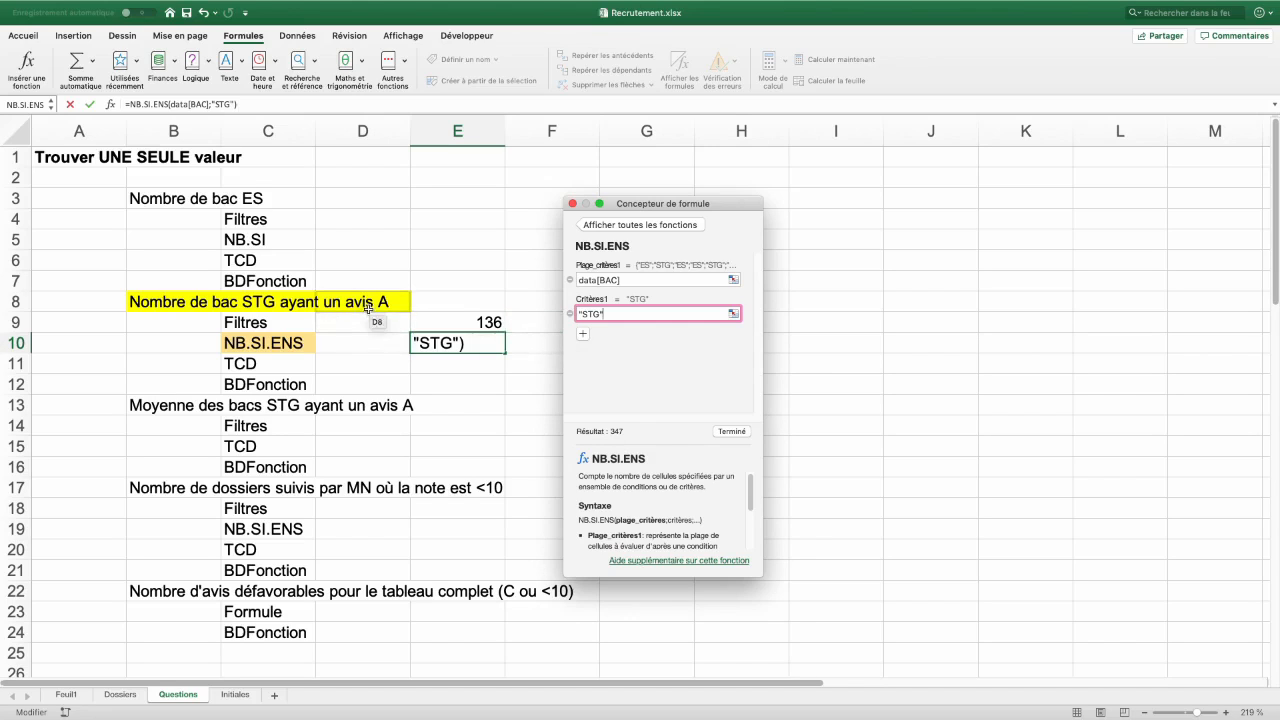
Add data[Avis] as the second criteria range with the criterion "A", then validate the NB.SI.ENS formula and close the formula builder
left_click(582, 334)
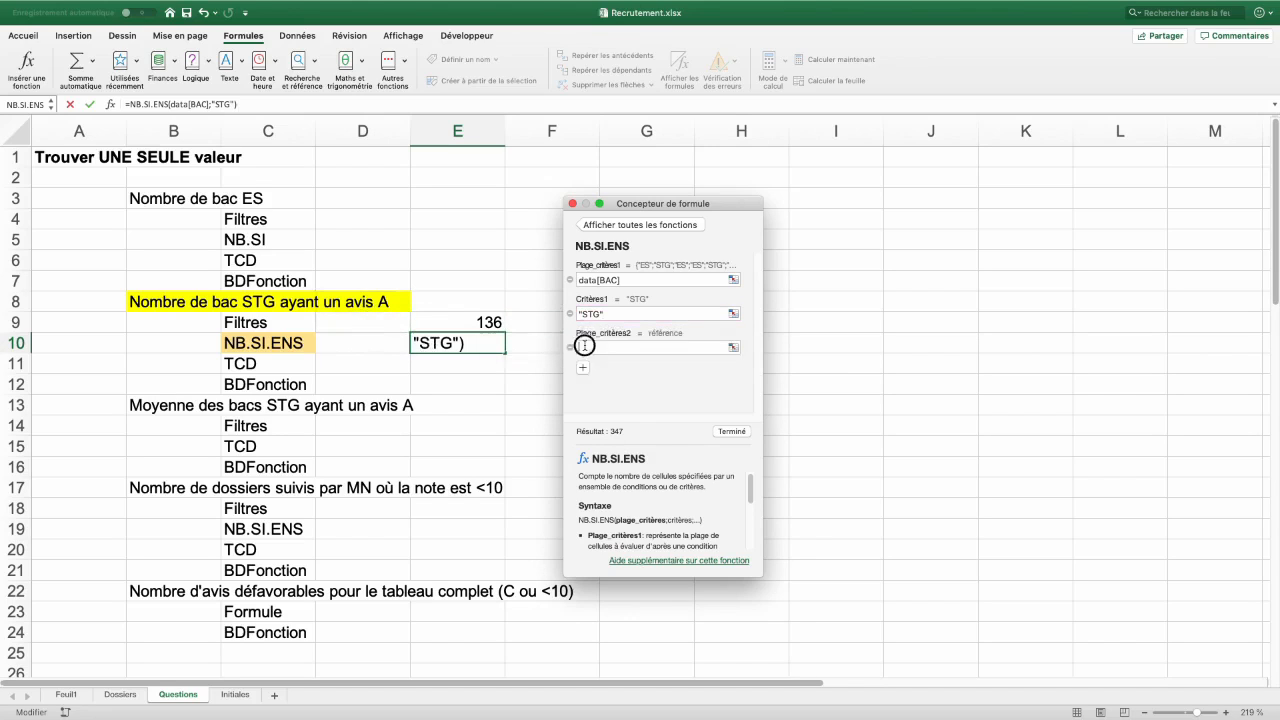
left_click(128, 697)
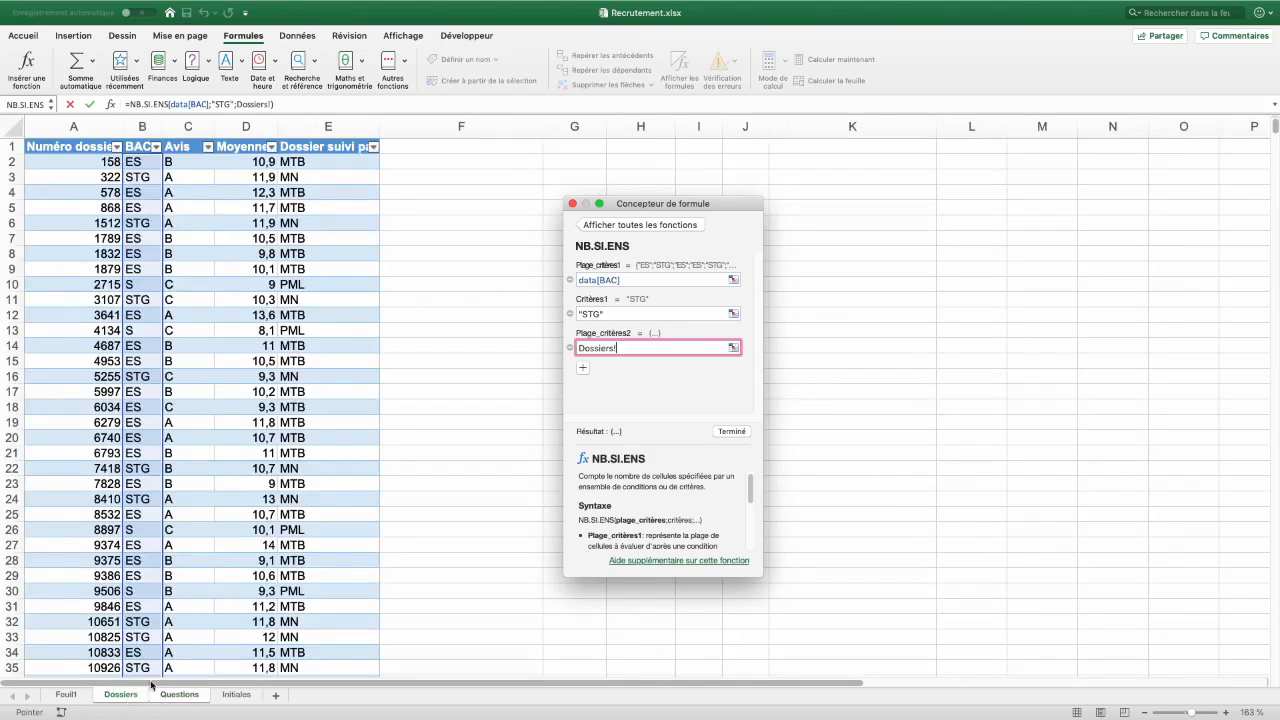
left_click(188, 143)
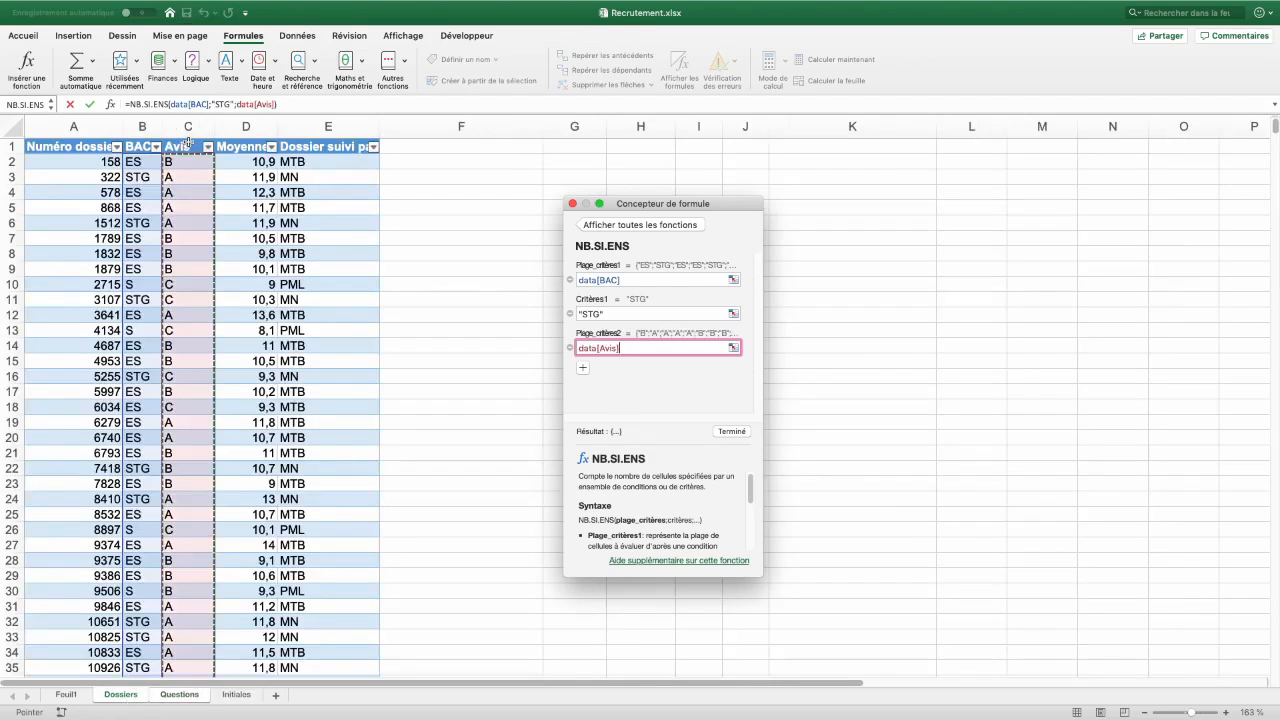
left_click(583, 368)
left_click(598, 372)
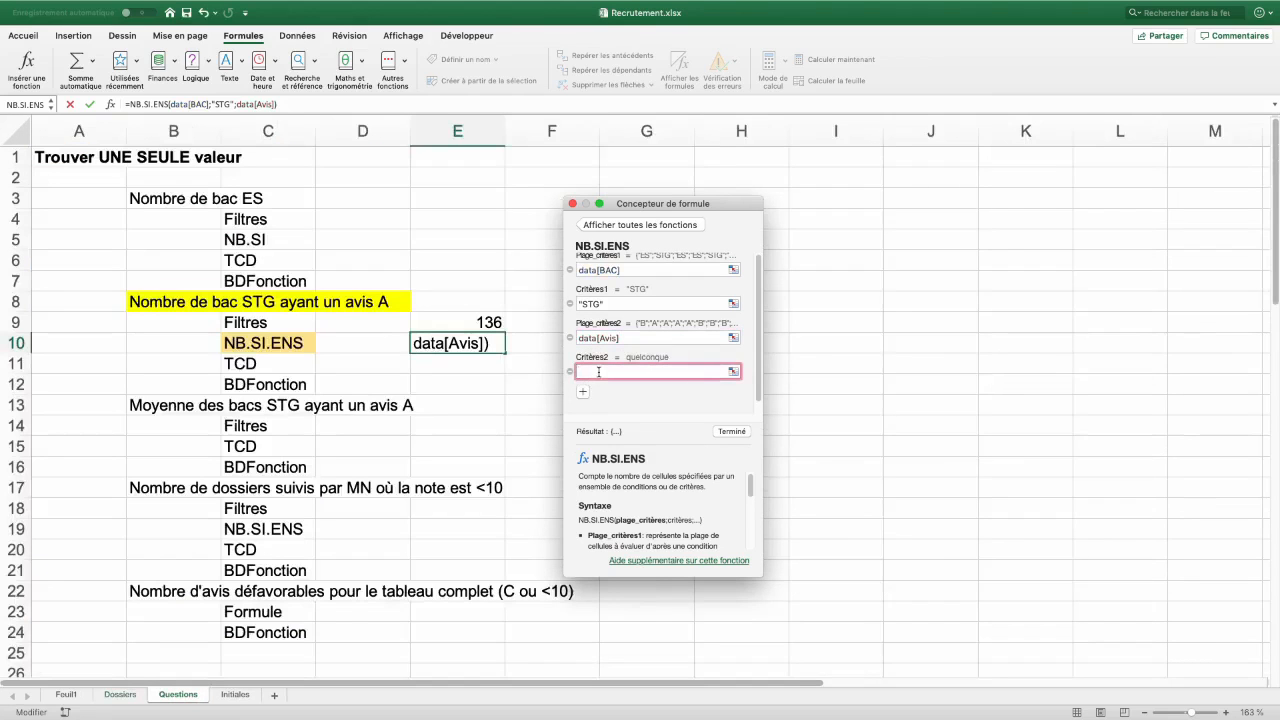
type("\"A\"")
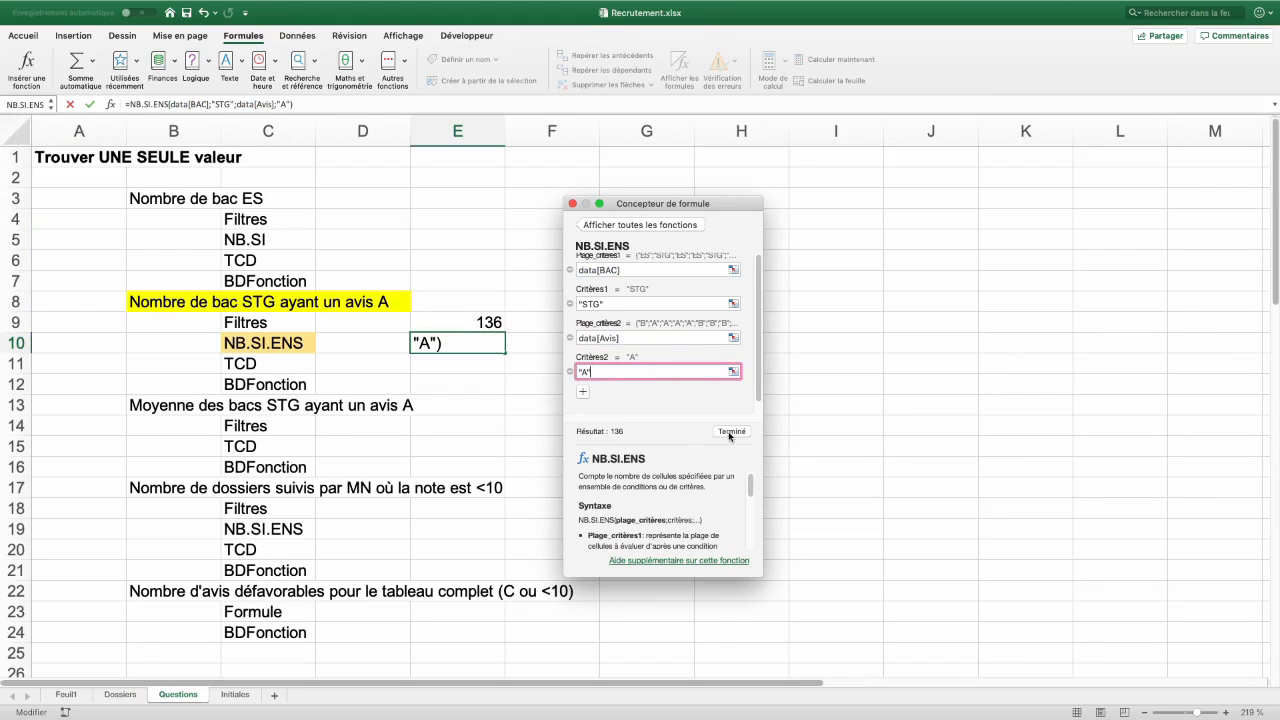
left_click(728, 431)
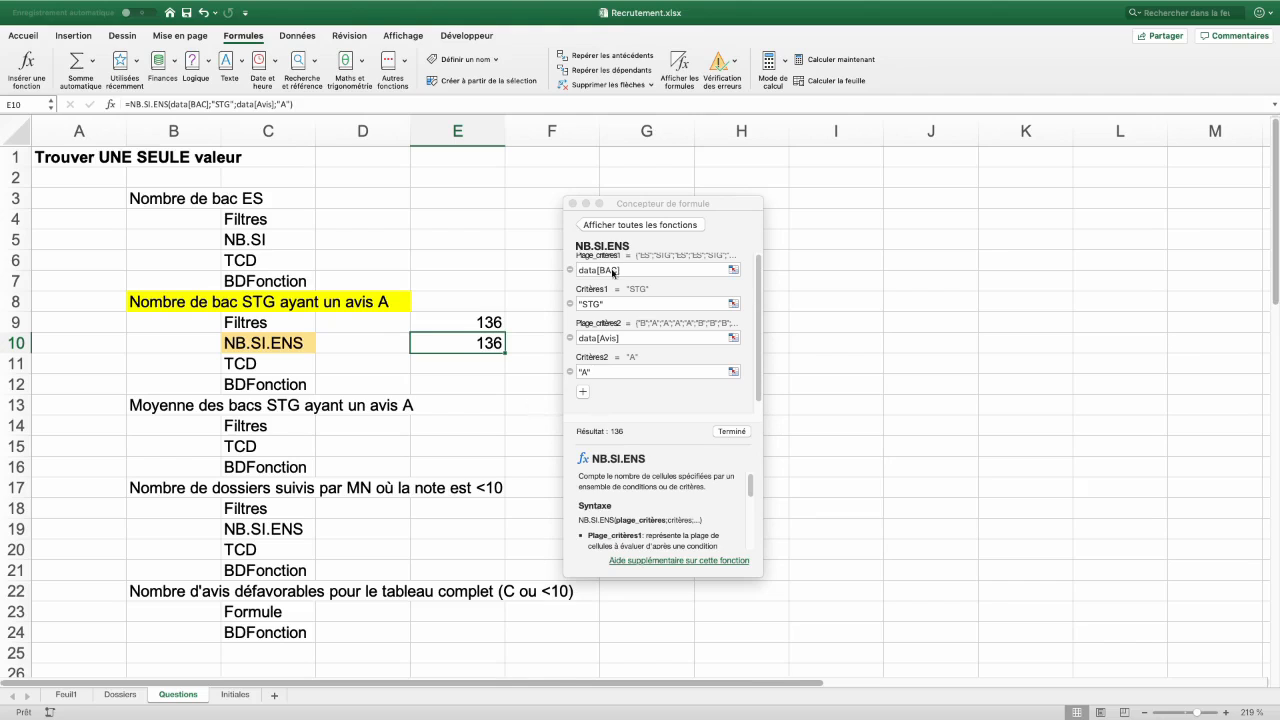
left_click(572, 204)
Review the NB.SI.ENS formula in cell E10, checking its ranges and criteria
double_click(494, 346)
key("Escape")
double_click(481, 344)
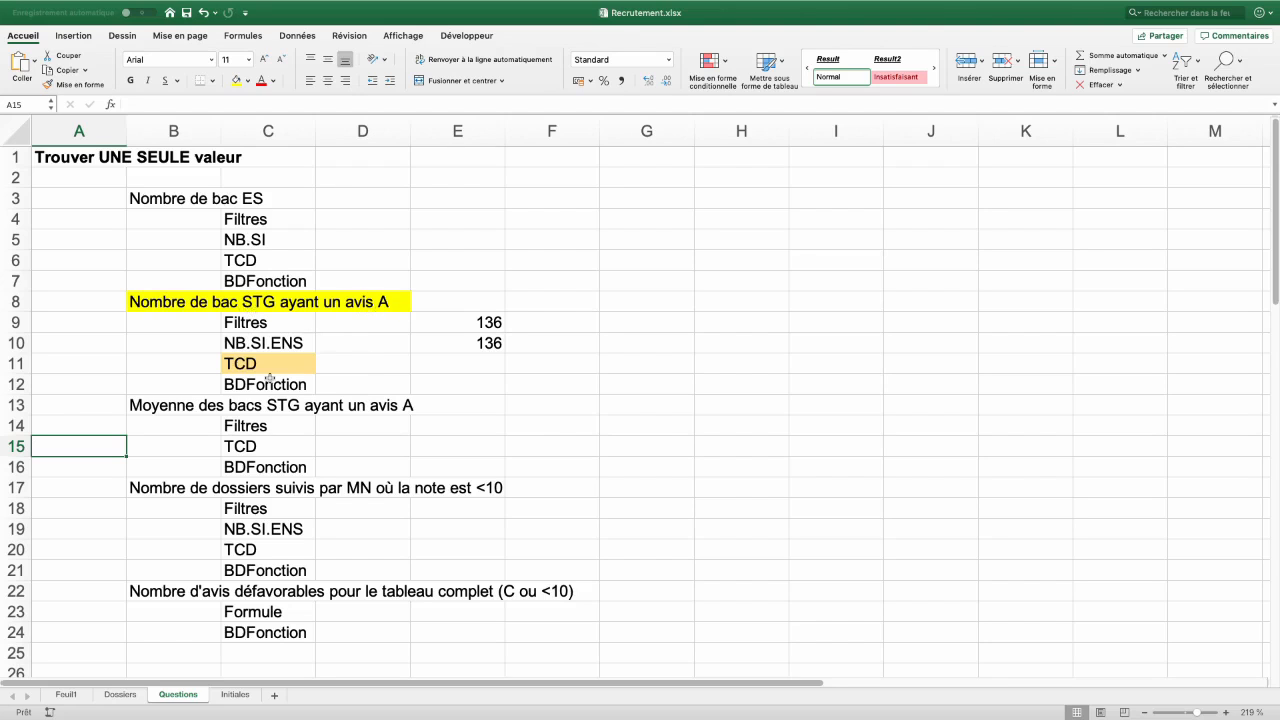
Create a pivot table from the data table of the Dossiers sheet on a new worksheet
left_click(120, 695)
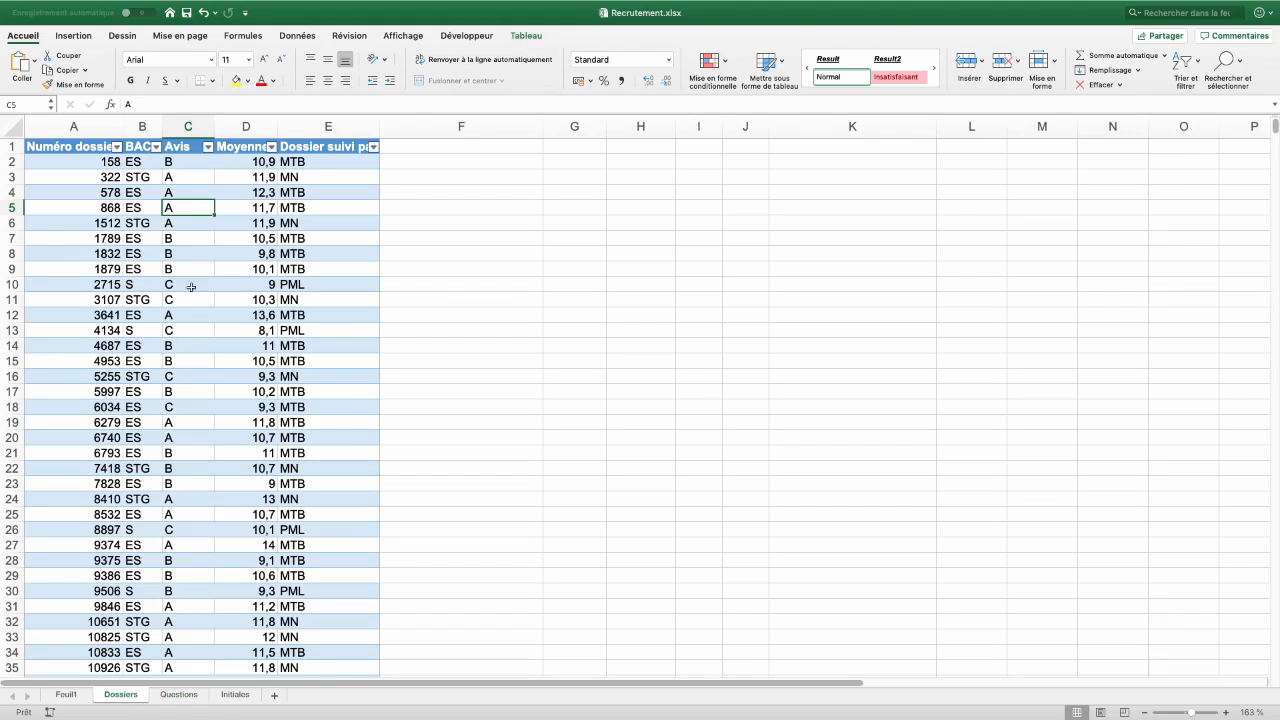
left_click(75, 37)
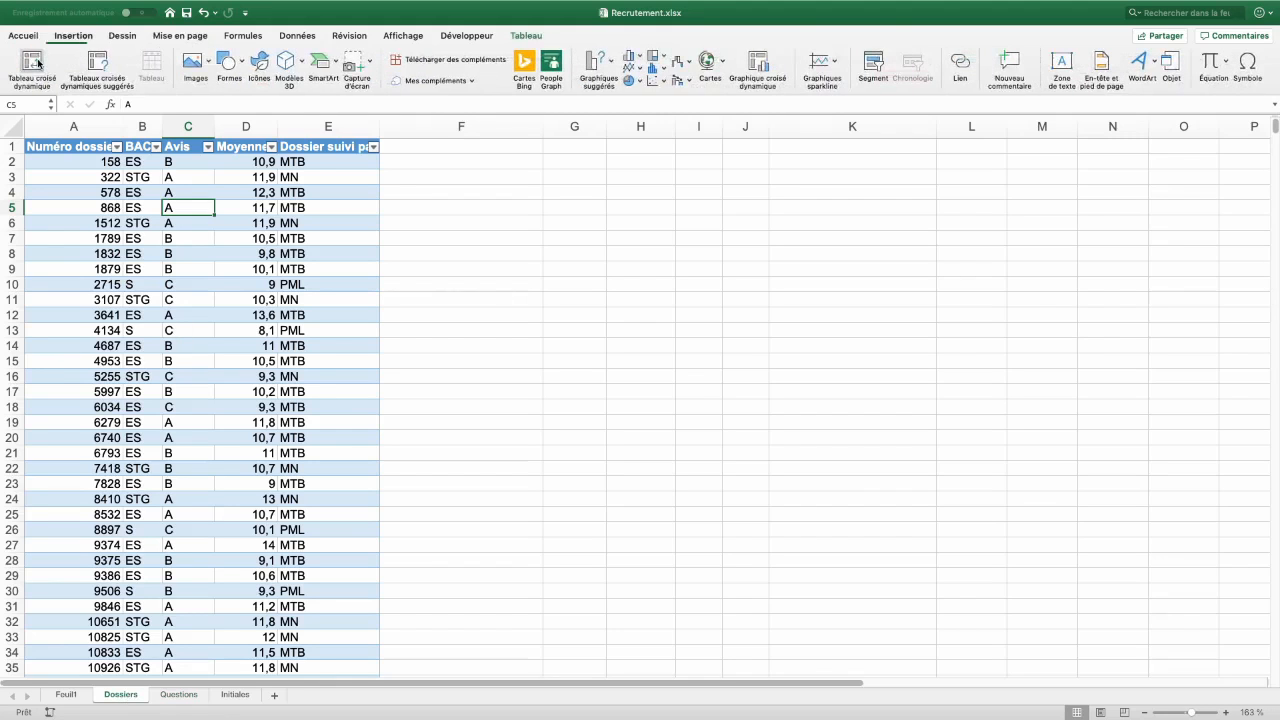
left_click(31, 61)
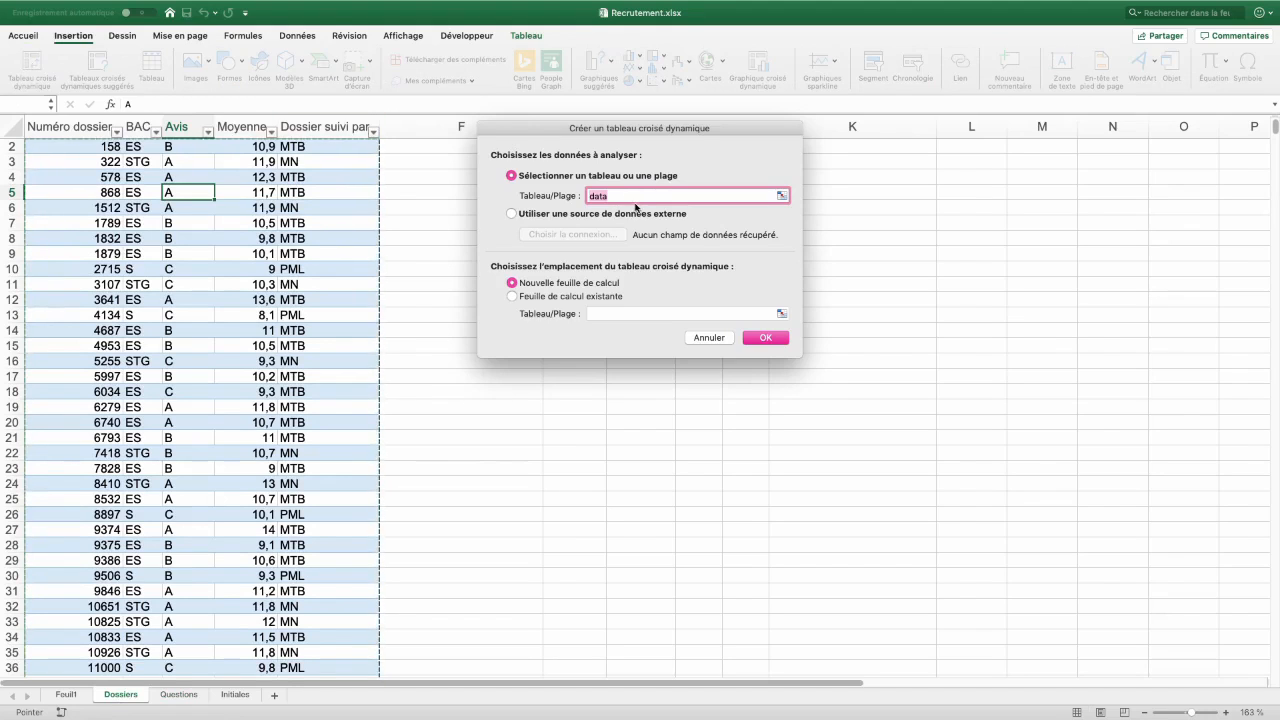
left_click(758, 339)
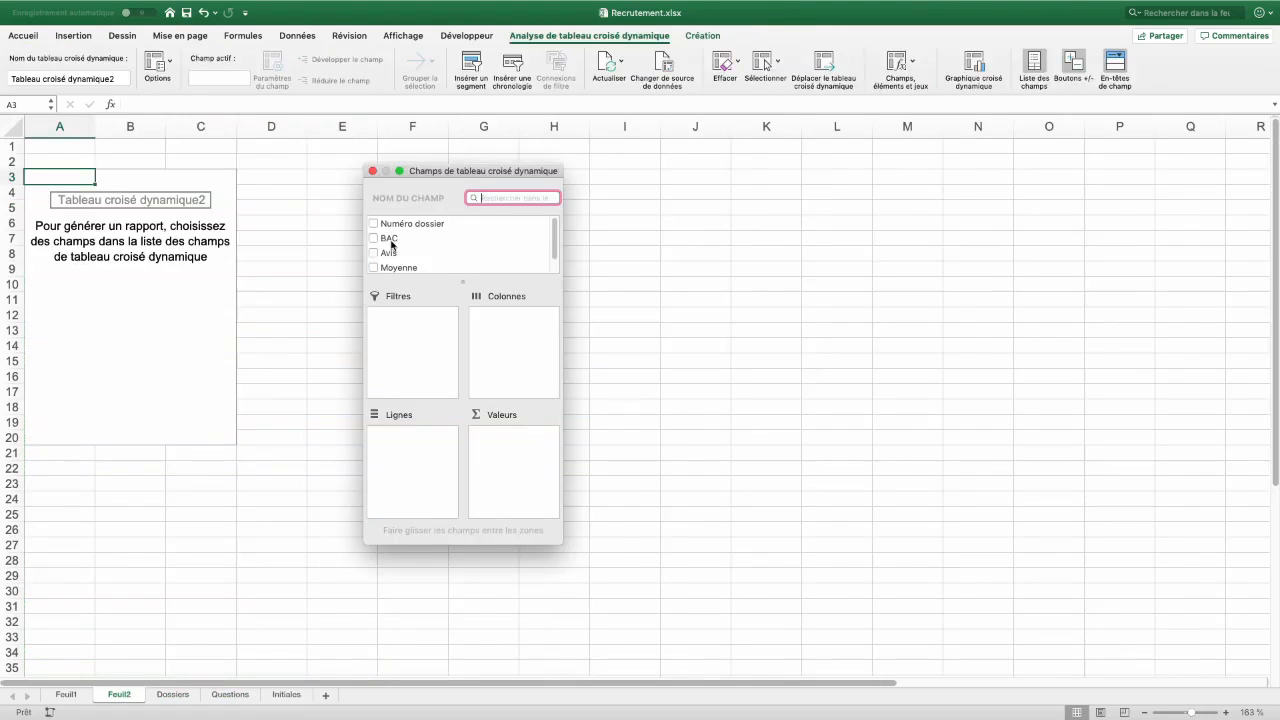
Lay out the pivot table with BAC in rows, Avis in columns and Numéro dossier in values
left_click_drag(390, 241, 409, 449)
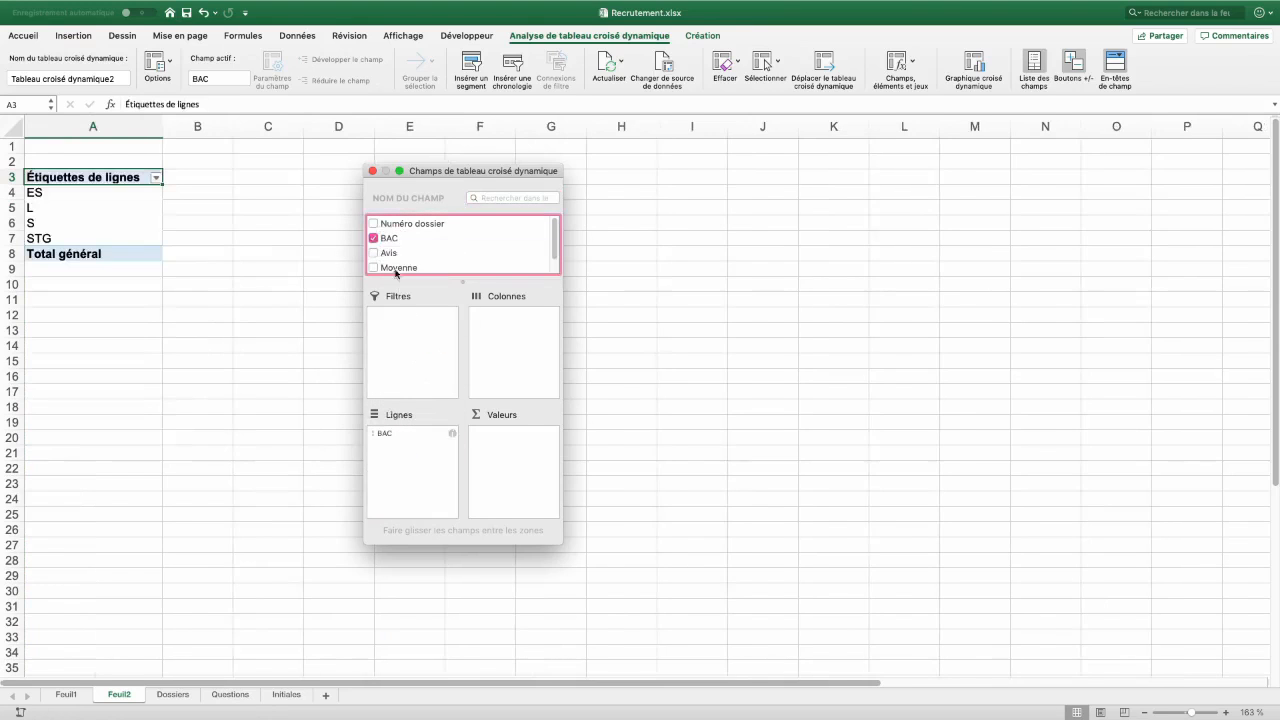
left_click_drag(393, 259, 515, 335)
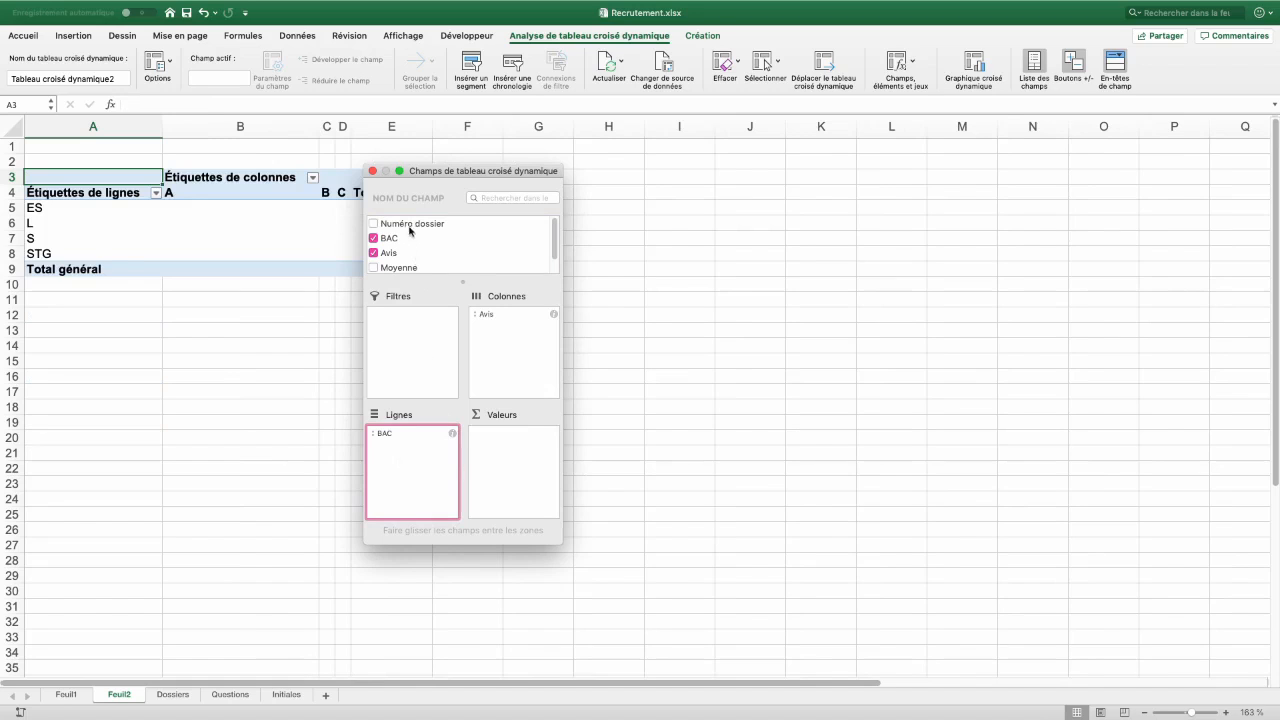
left_click_drag(408, 226, 520, 468)
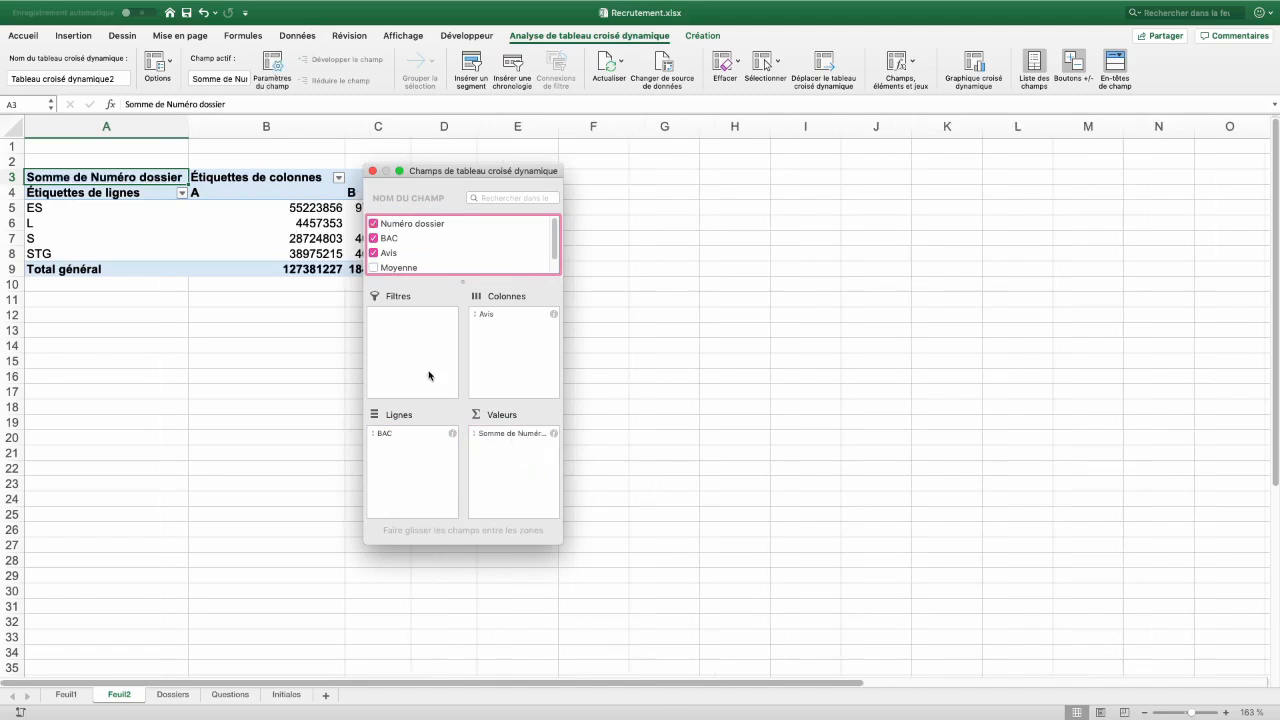
Summarize the pivot table's Numéro dossier values by Nombre, rename the field Effectifs, and select the STG count for avis A
left_click(507, 435)
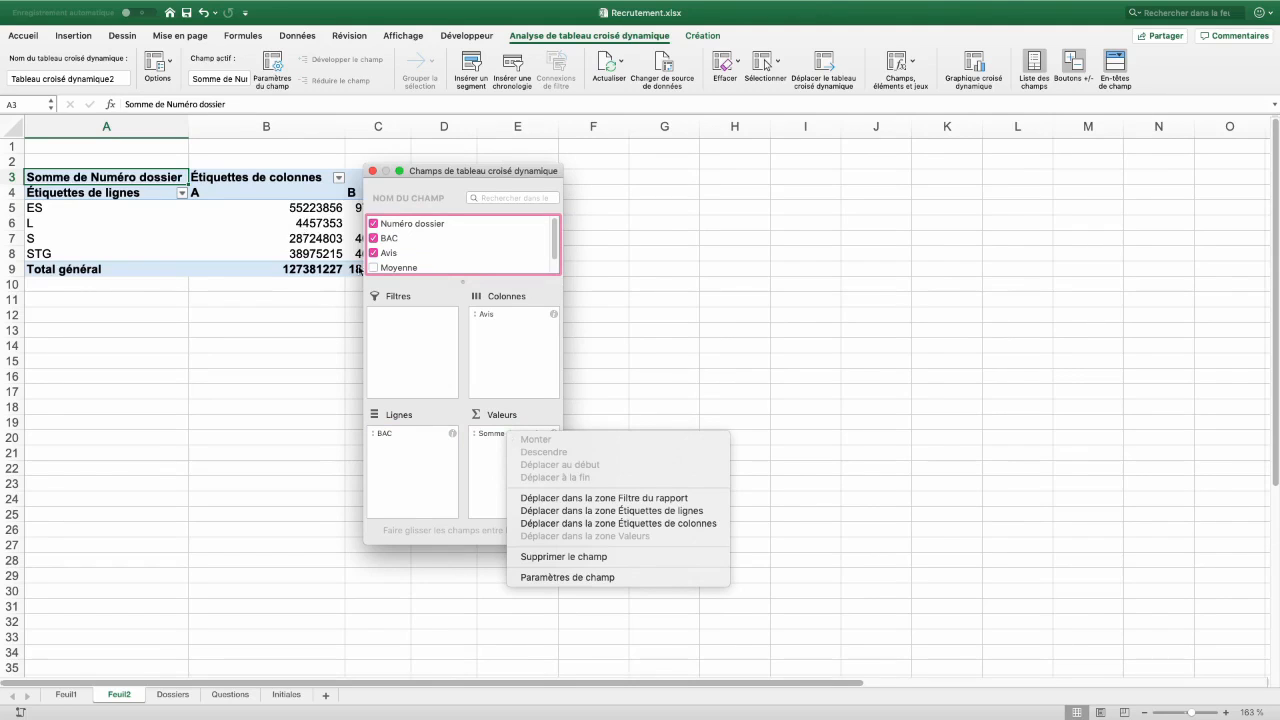
left_click(541, 577)
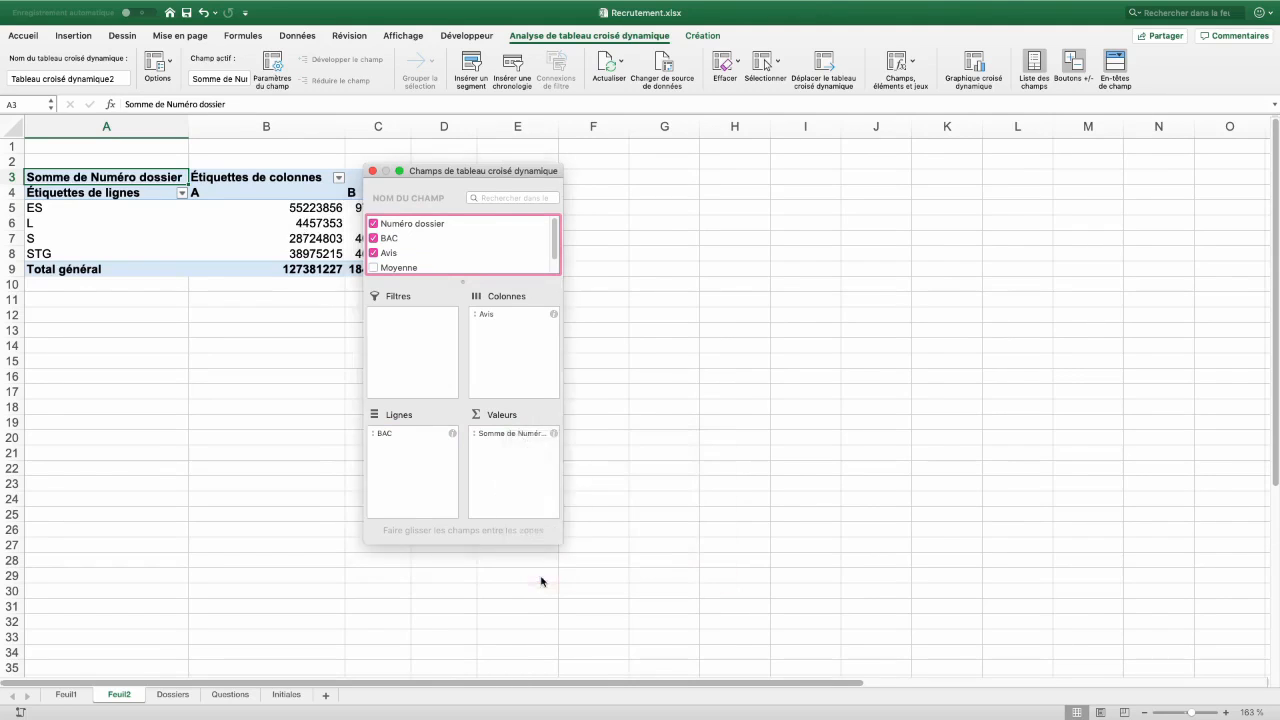
left_click(571, 229)
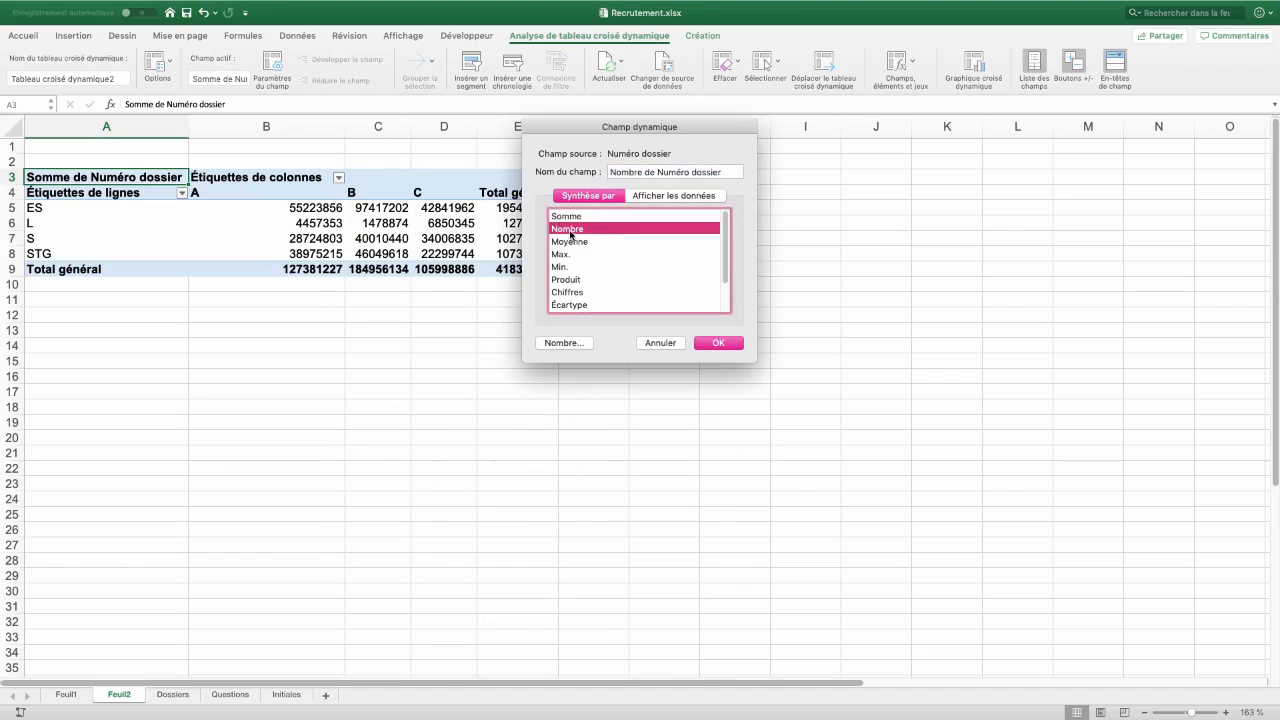
left_click_drag(730, 172, 524, 172)
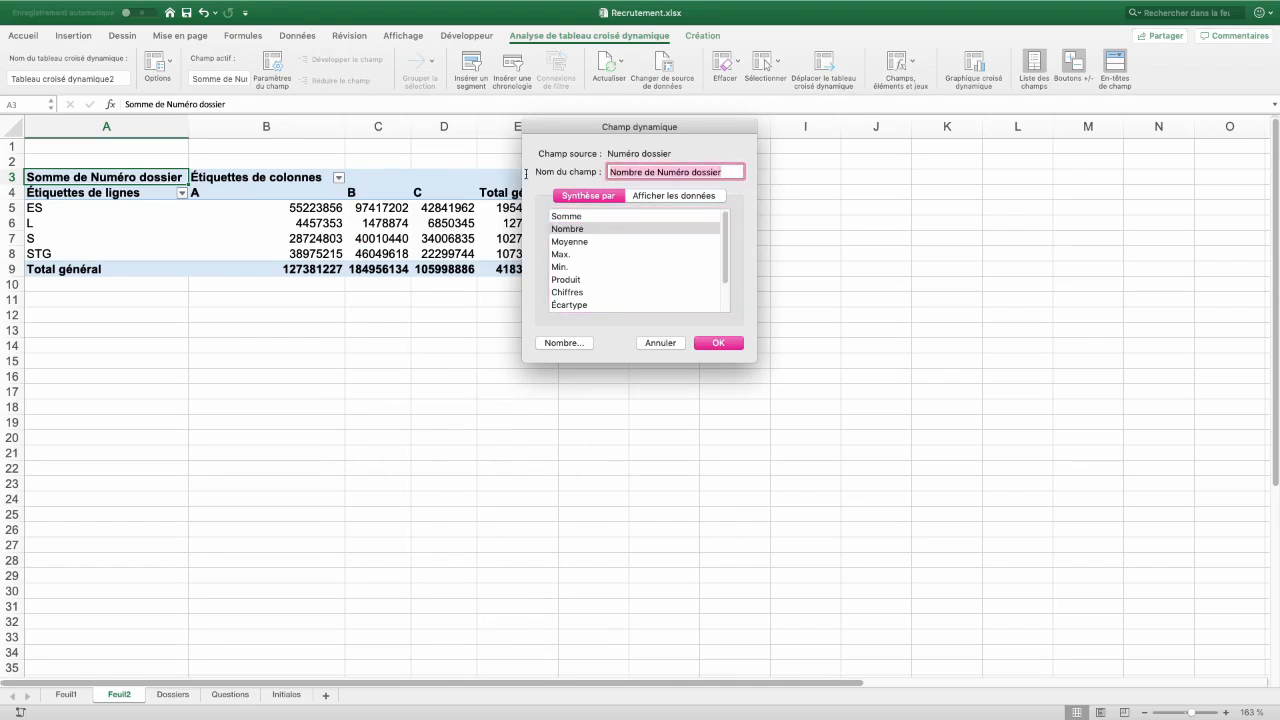
type("Effectifs")
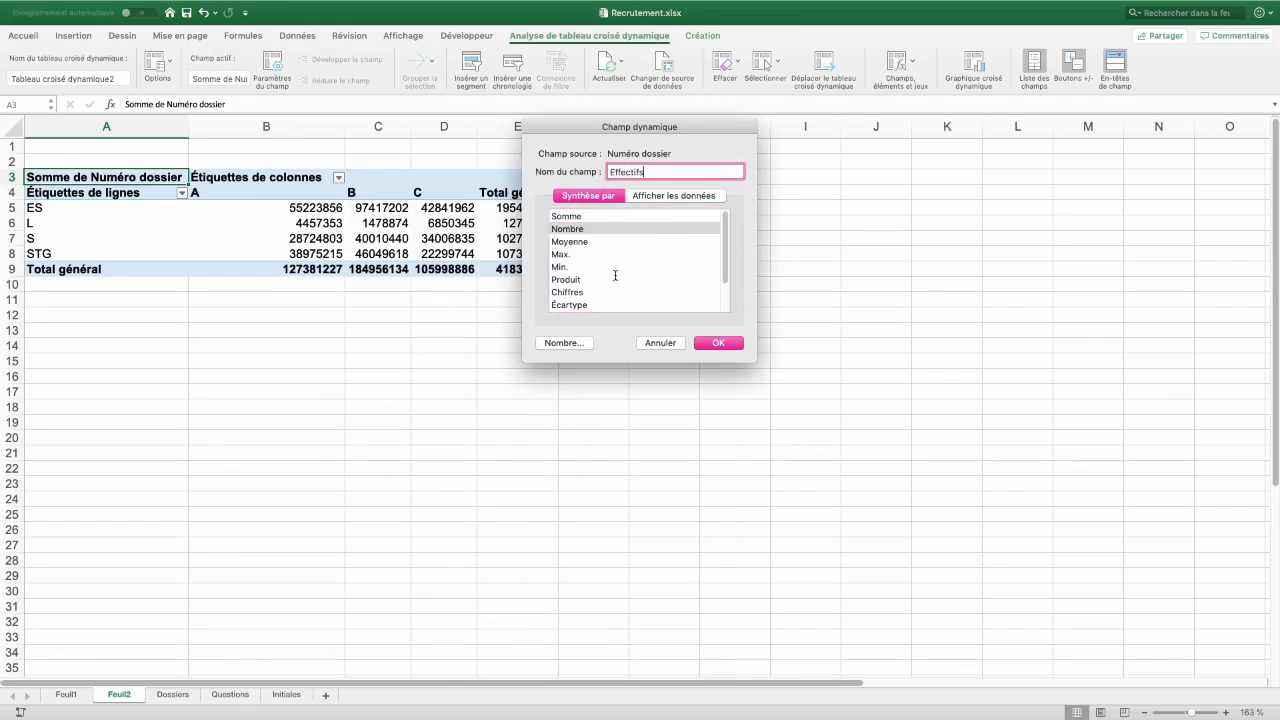
left_click(728, 344)
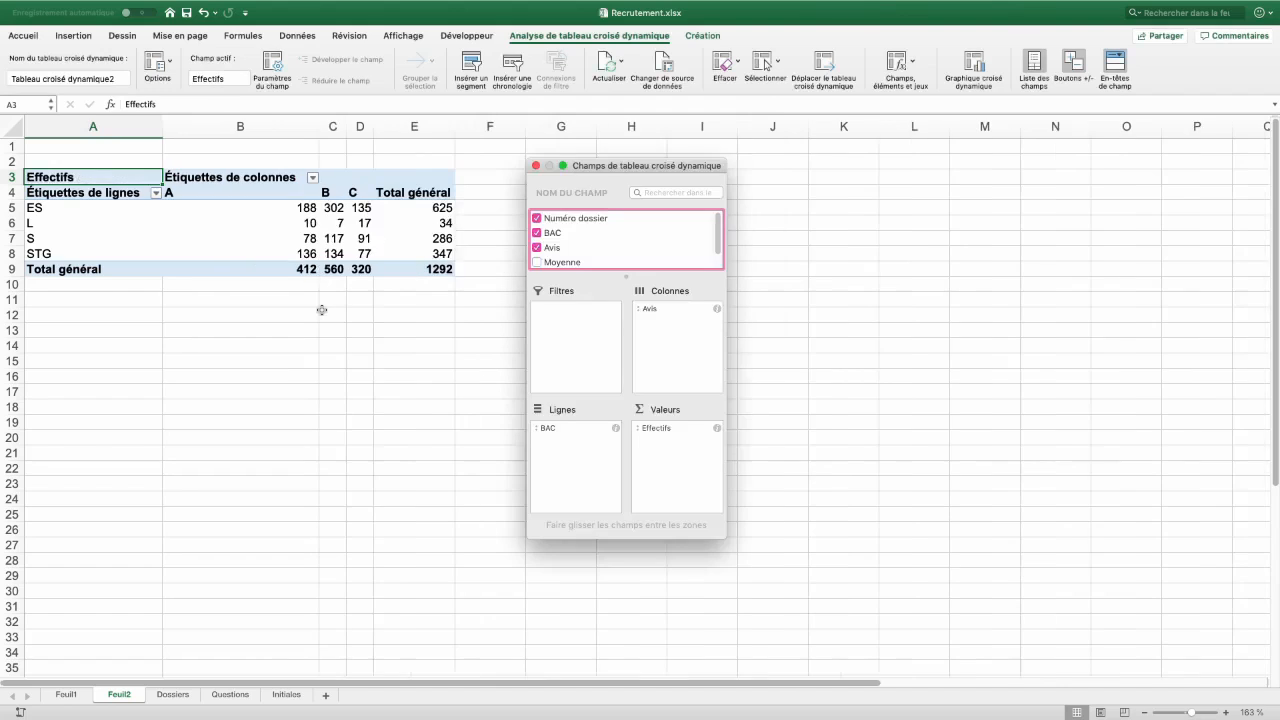
left_click(291, 253)
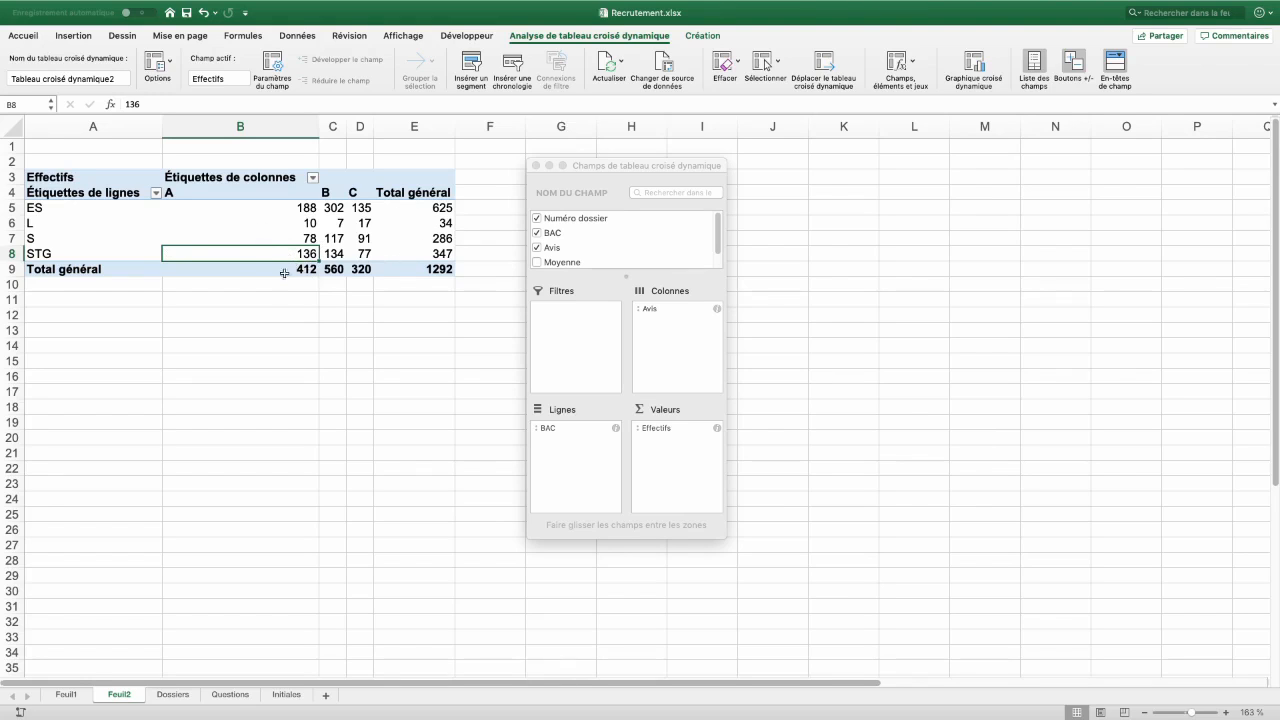
Move the BAC and Avis fields of the pivot table into the report filter area
left_click_drag(553, 432, 575, 340)
left_click_drag(654, 311, 547, 375)
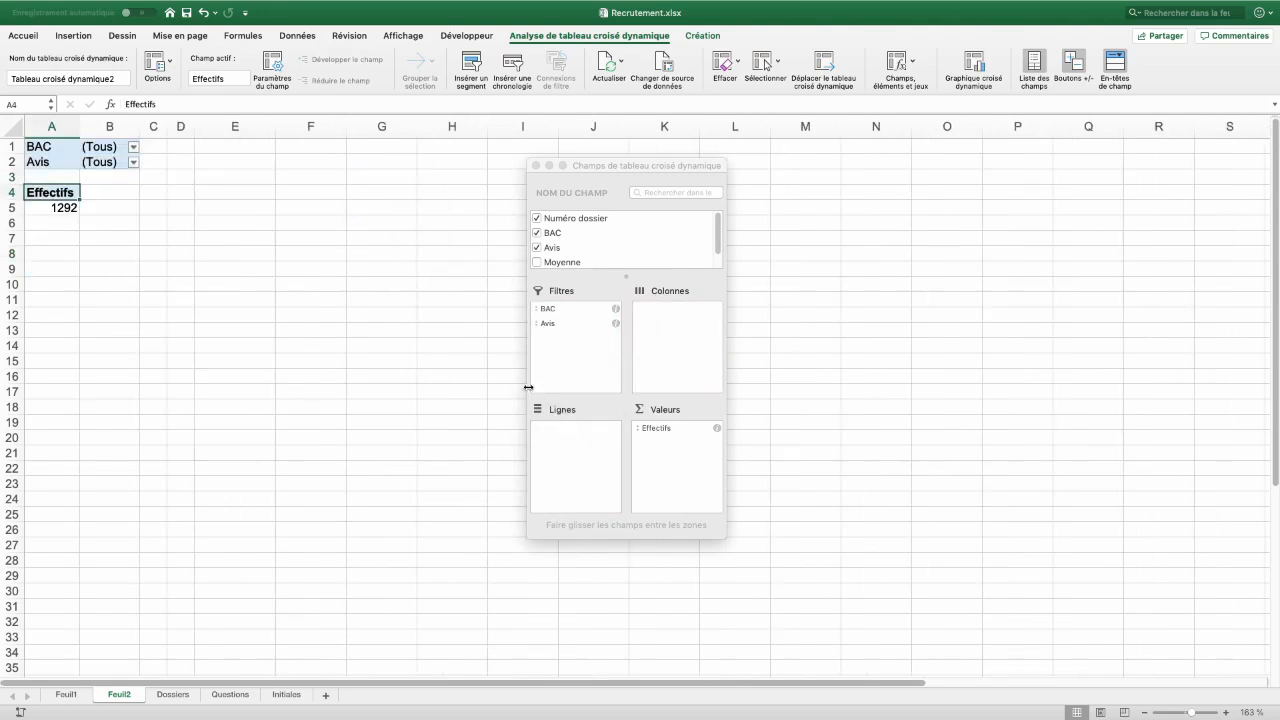
scroll(63, 185, "up", 5)
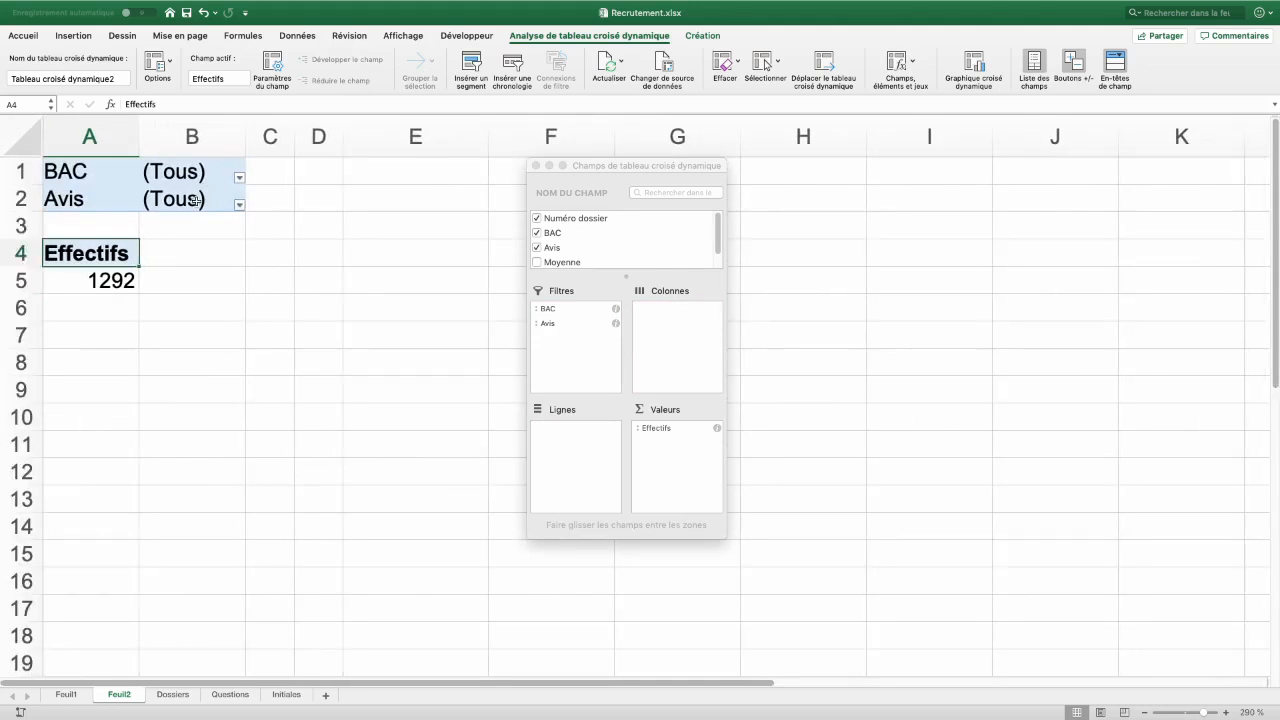
left_click(64, 290)
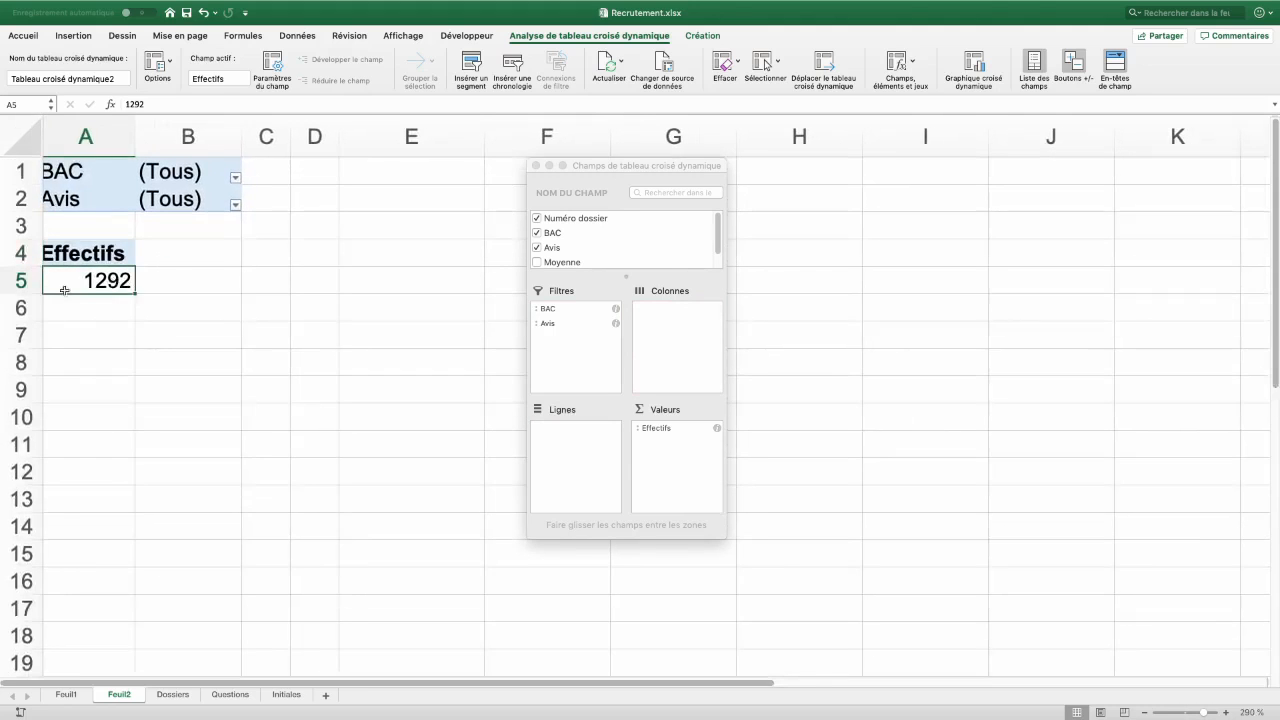
Filter the pivot table to show only BAC STG and Avis A
left_click(236, 178)
left_click(272, 233)
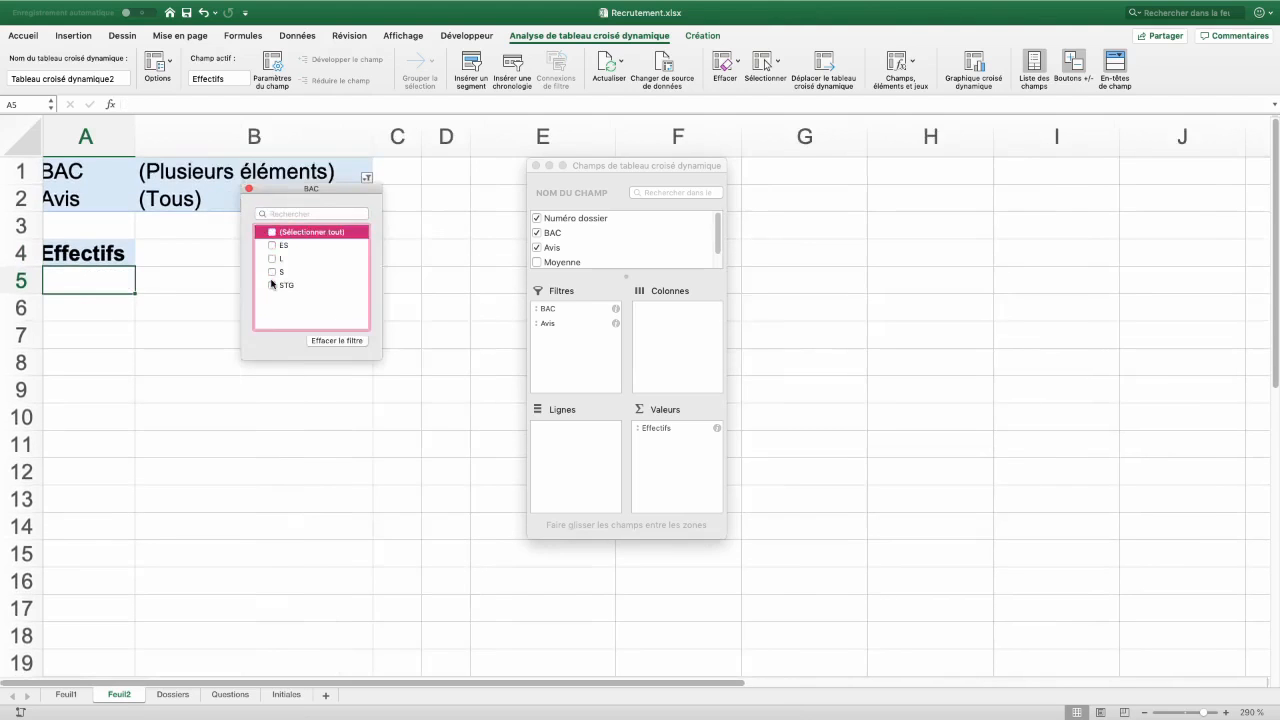
left_click(271, 285)
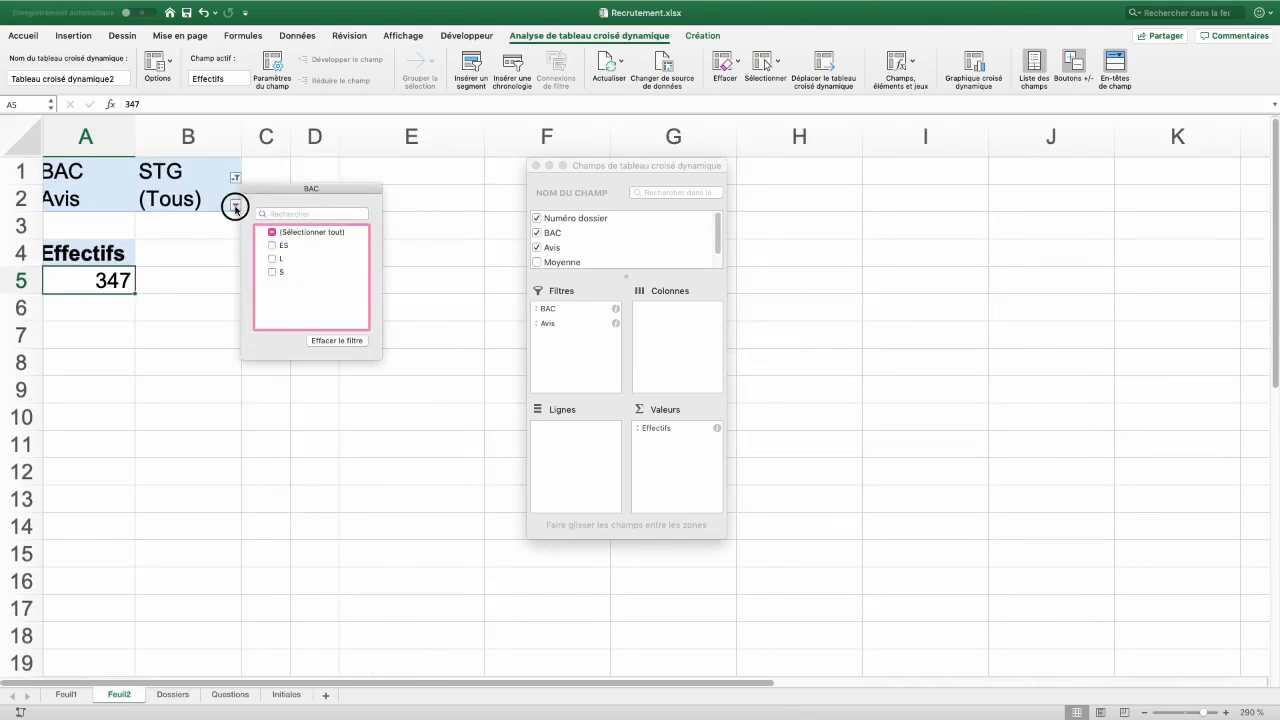
left_click(236, 207)
left_click(236, 207)
left_click(272, 259)
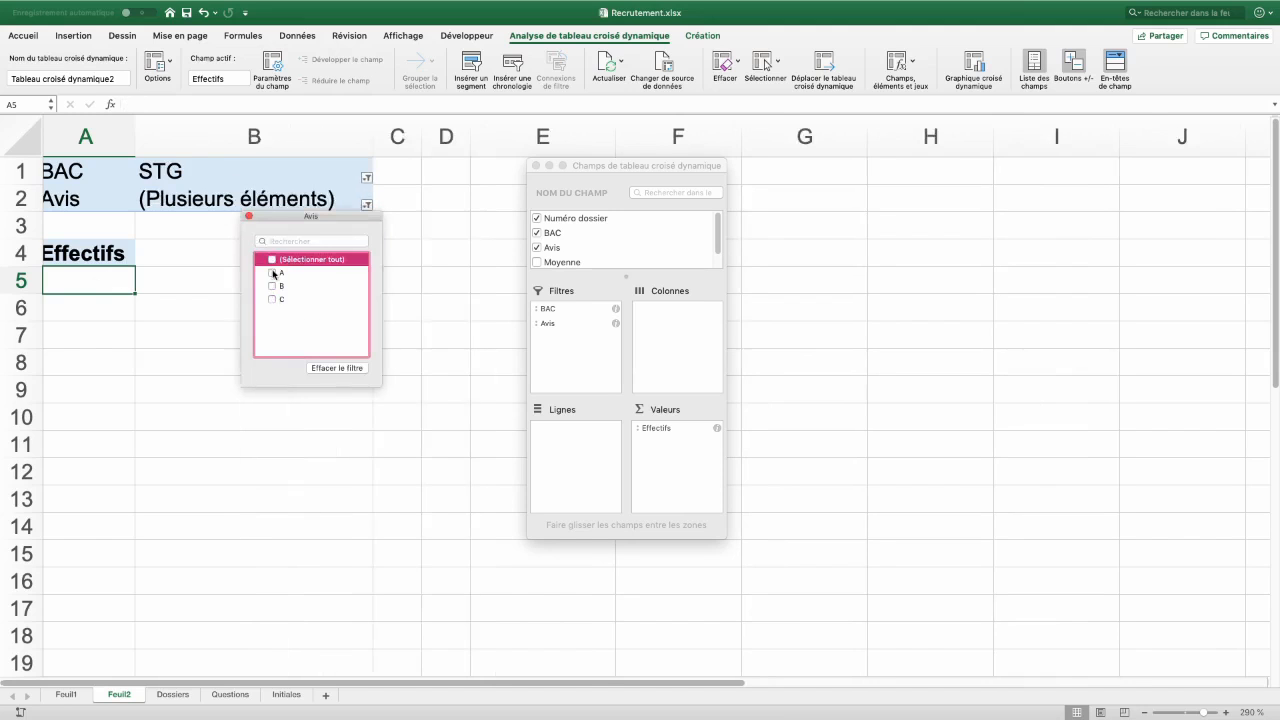
left_click(272, 273)
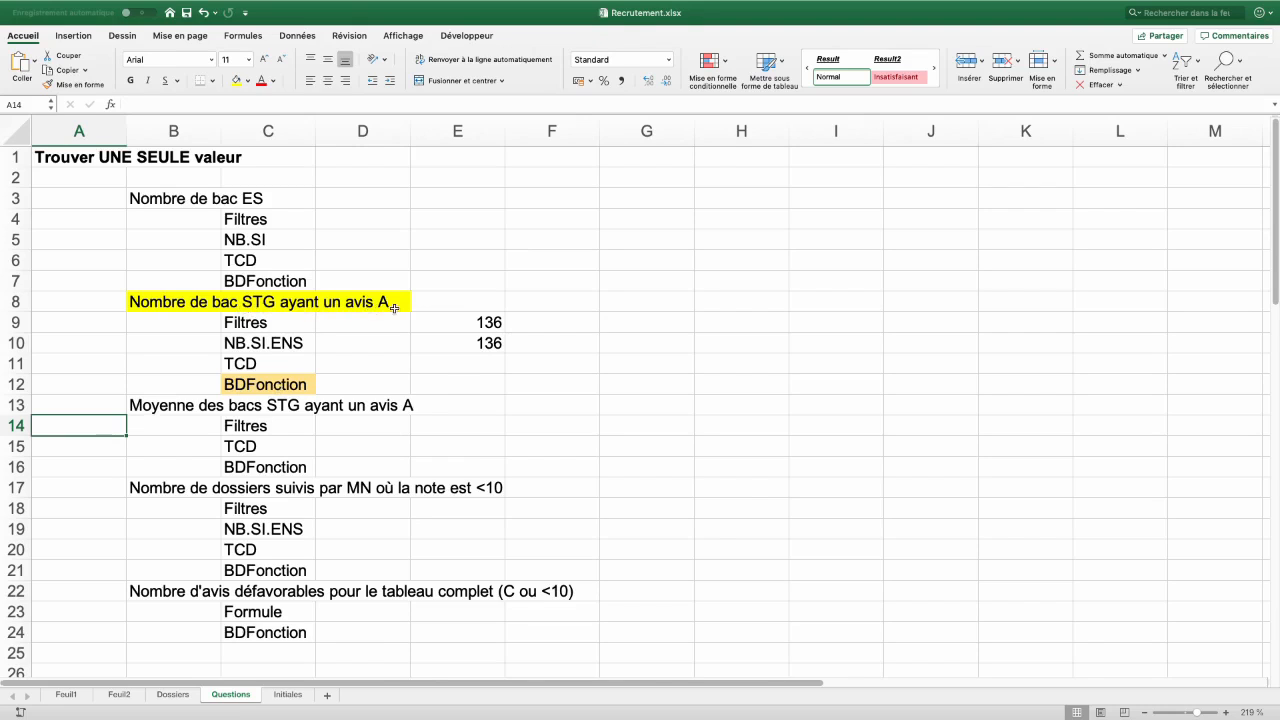
Copy the BAC header and an STG value from the Dossiers sheet into G9:G10 of the Questions sheet
left_click(172, 695)
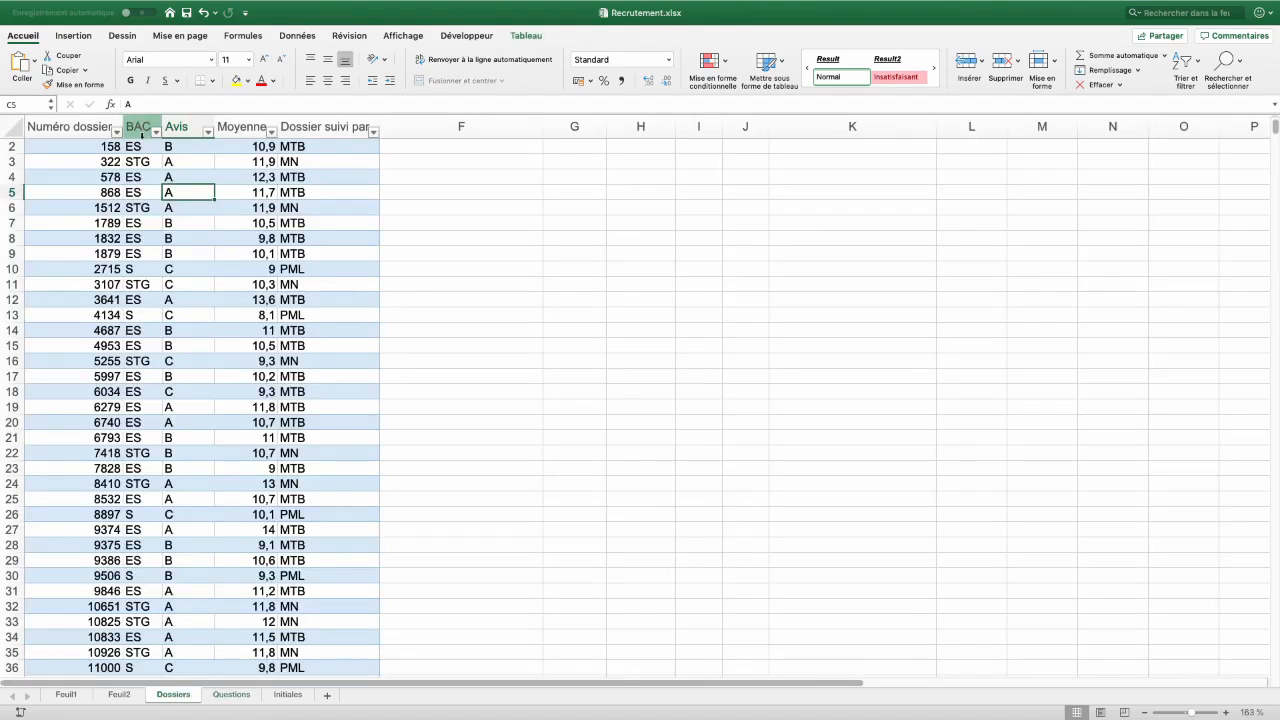
scroll(143, 176, "up", 1)
left_click(140, 150)
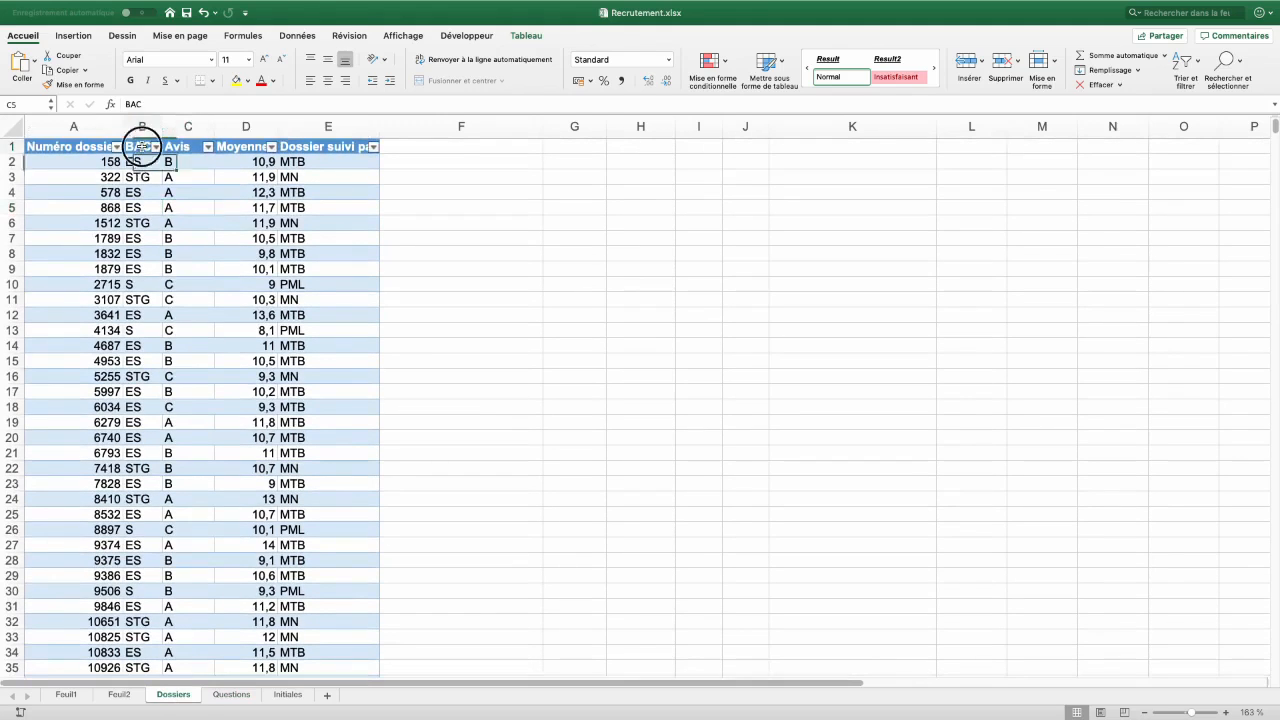
left_click(141, 223, "super")
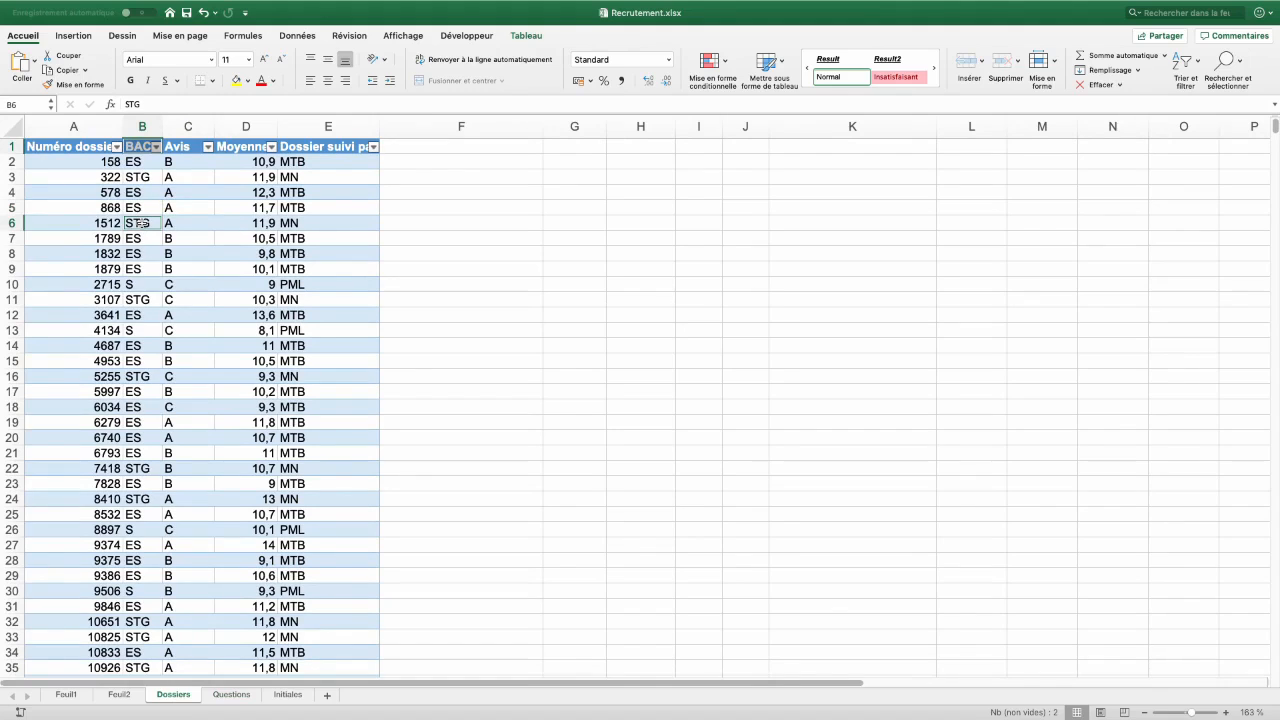
key("super+c")
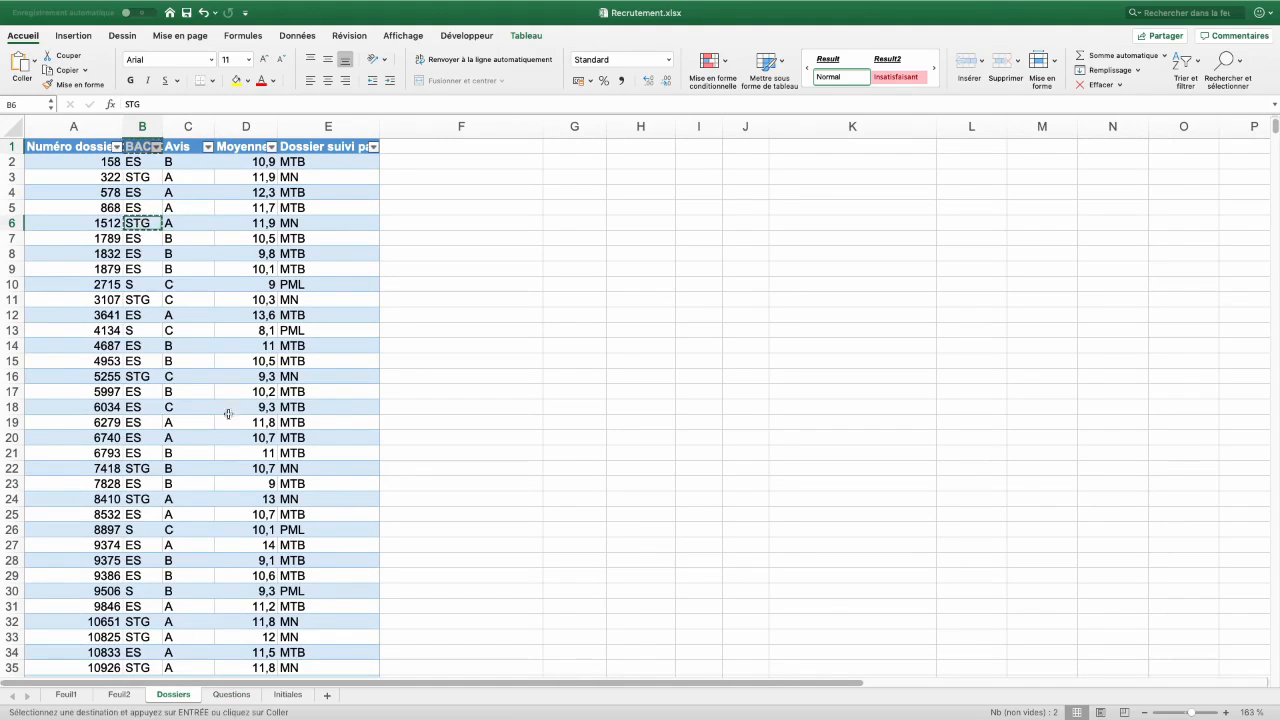
left_click(231, 694)
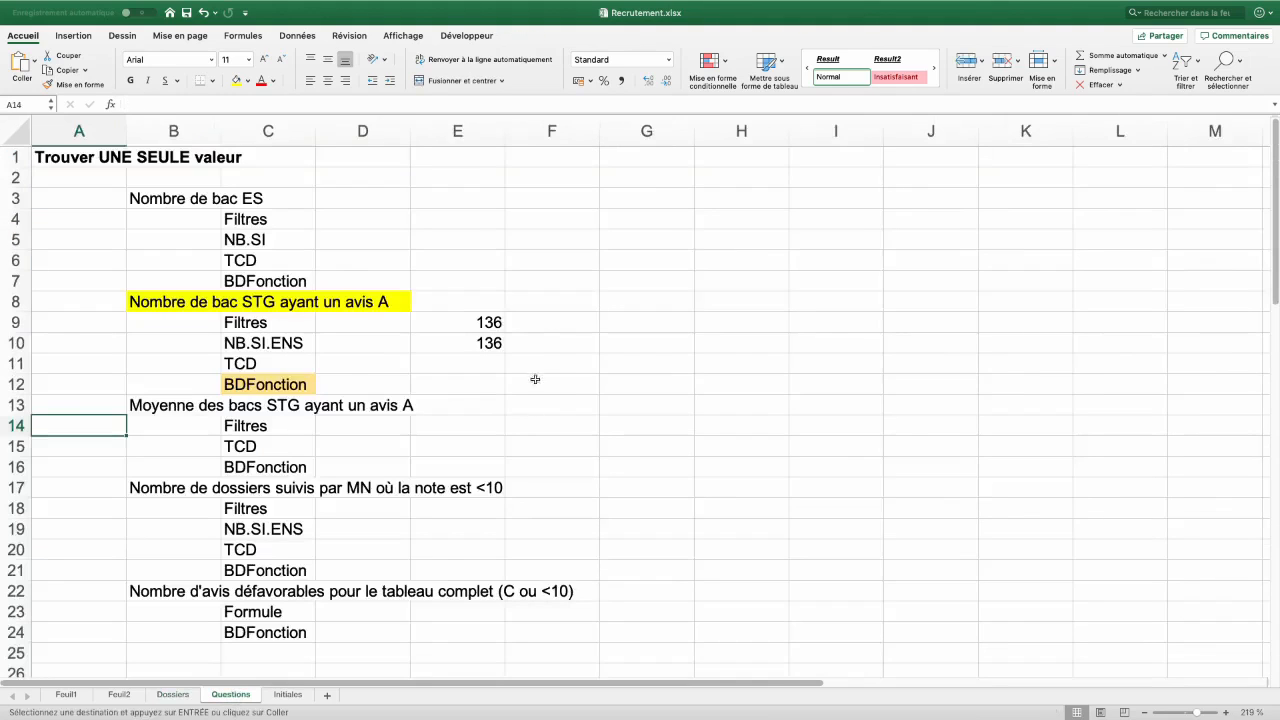
left_click(676, 321)
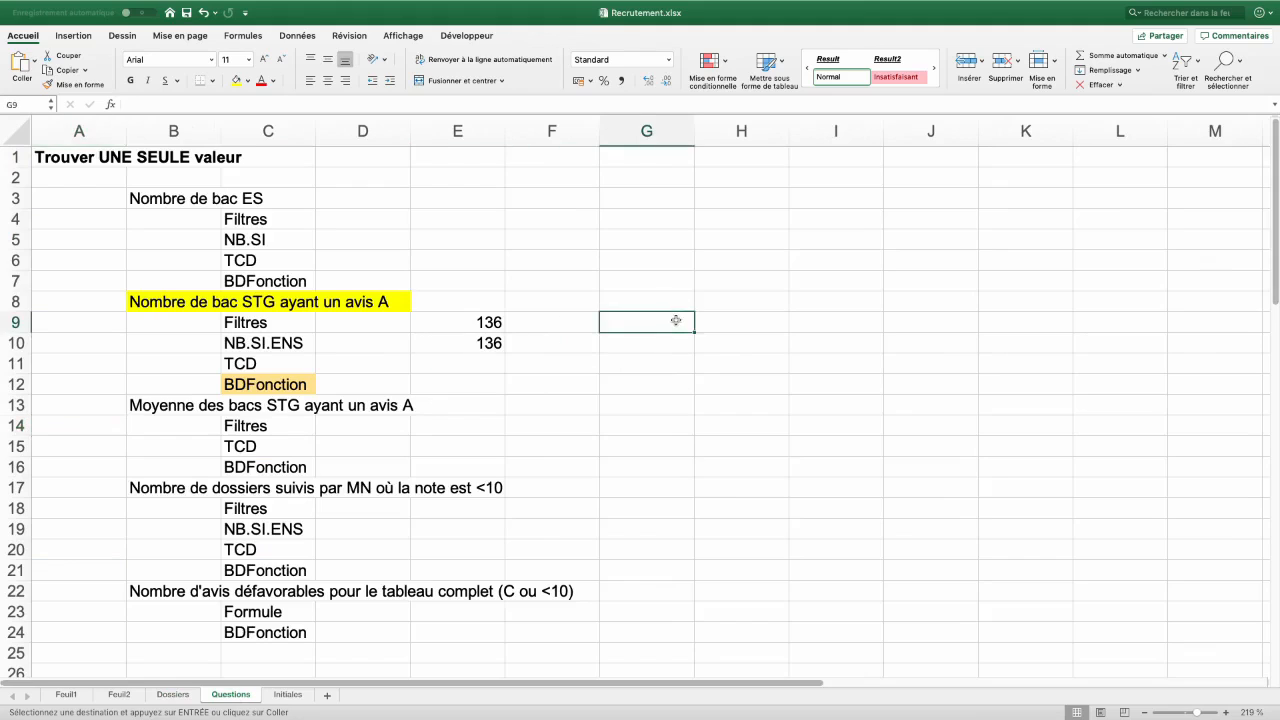
key("super+v")
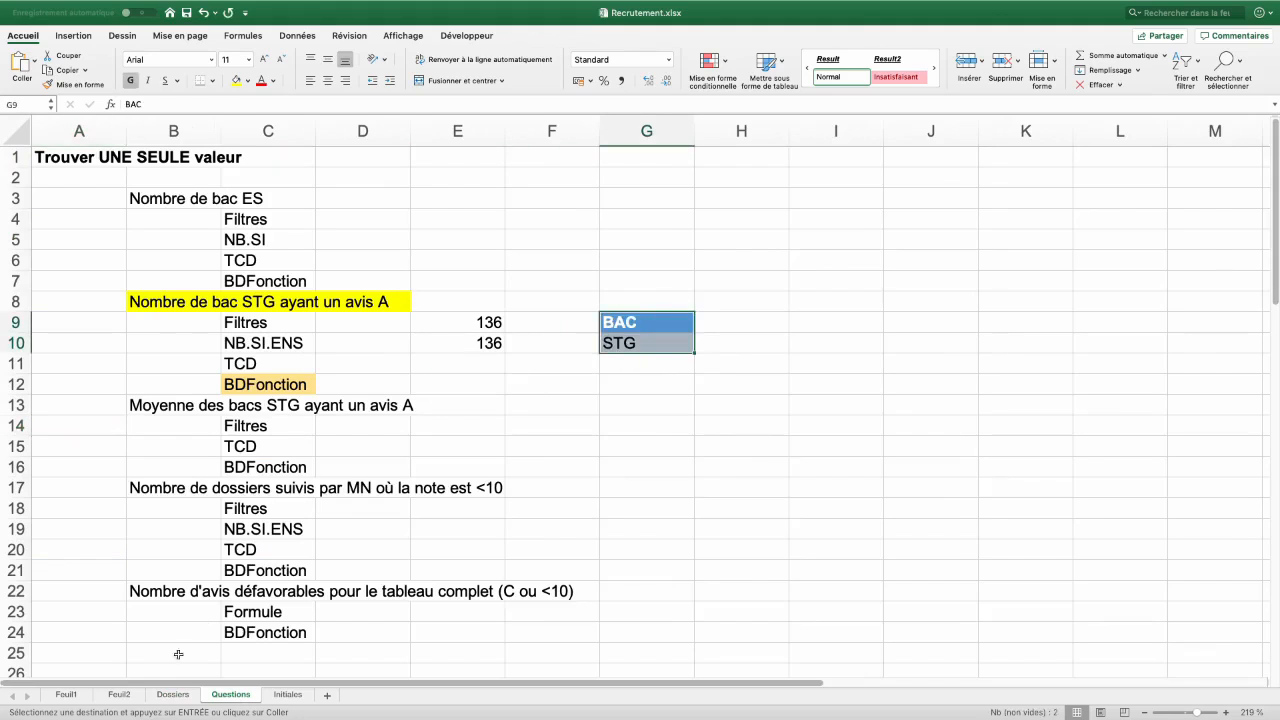
Copy the Avis header and an A value from the Dossiers sheet into H9:H10 of the Questions sheet, completing the criteria range
left_click(178, 694)
left_click(190, 147)
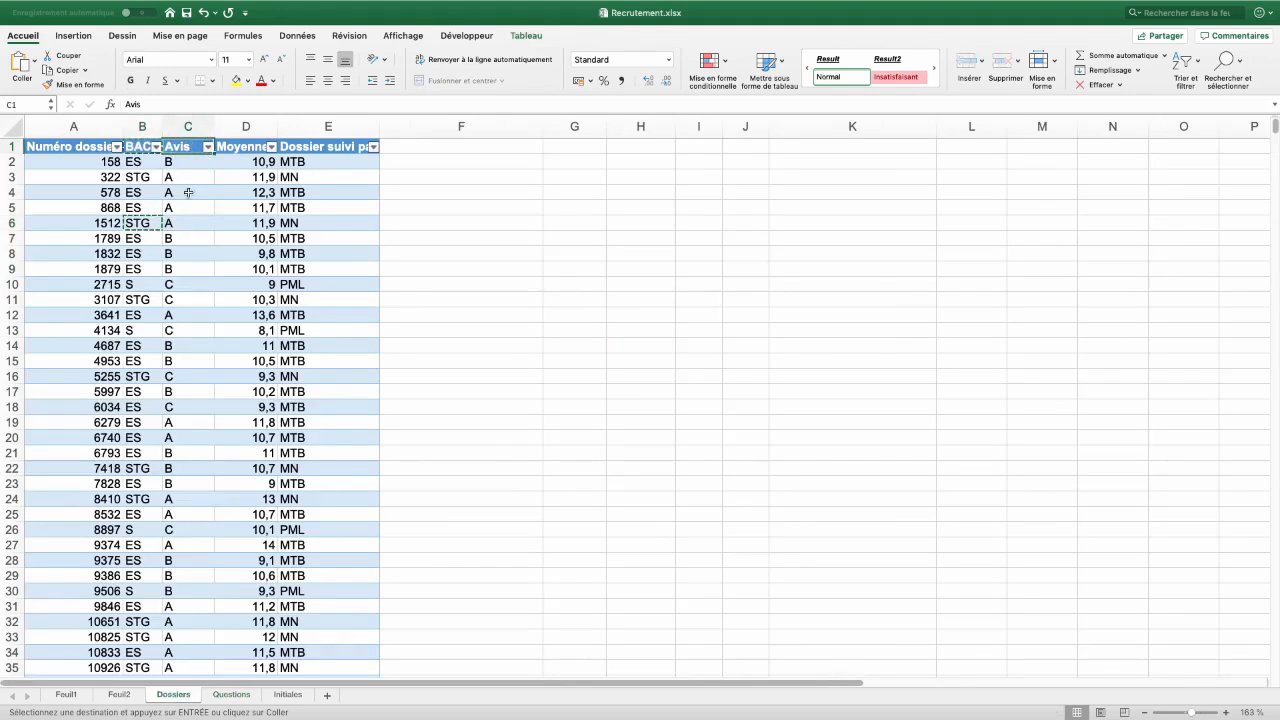
left_click(187, 177)
key("ctrl+c")
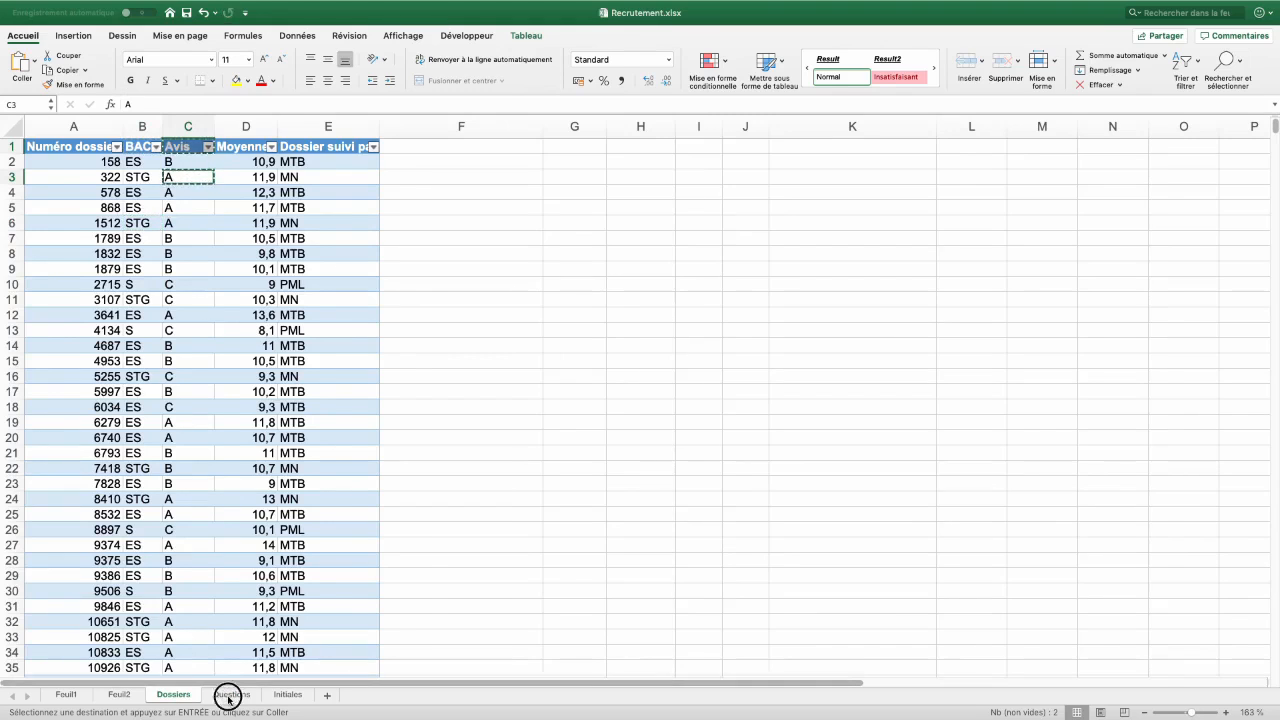
left_click(231, 694)
left_click(740, 321)
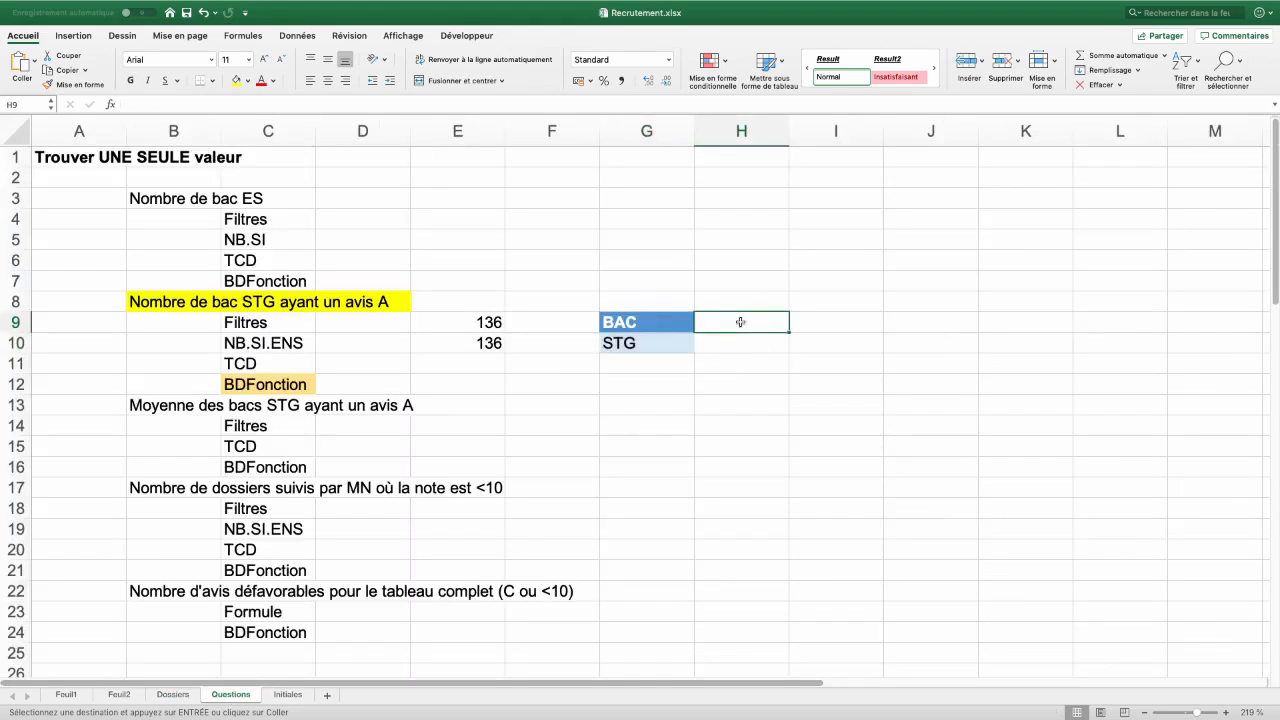
key("ctrl+v")
left_click(662, 384)
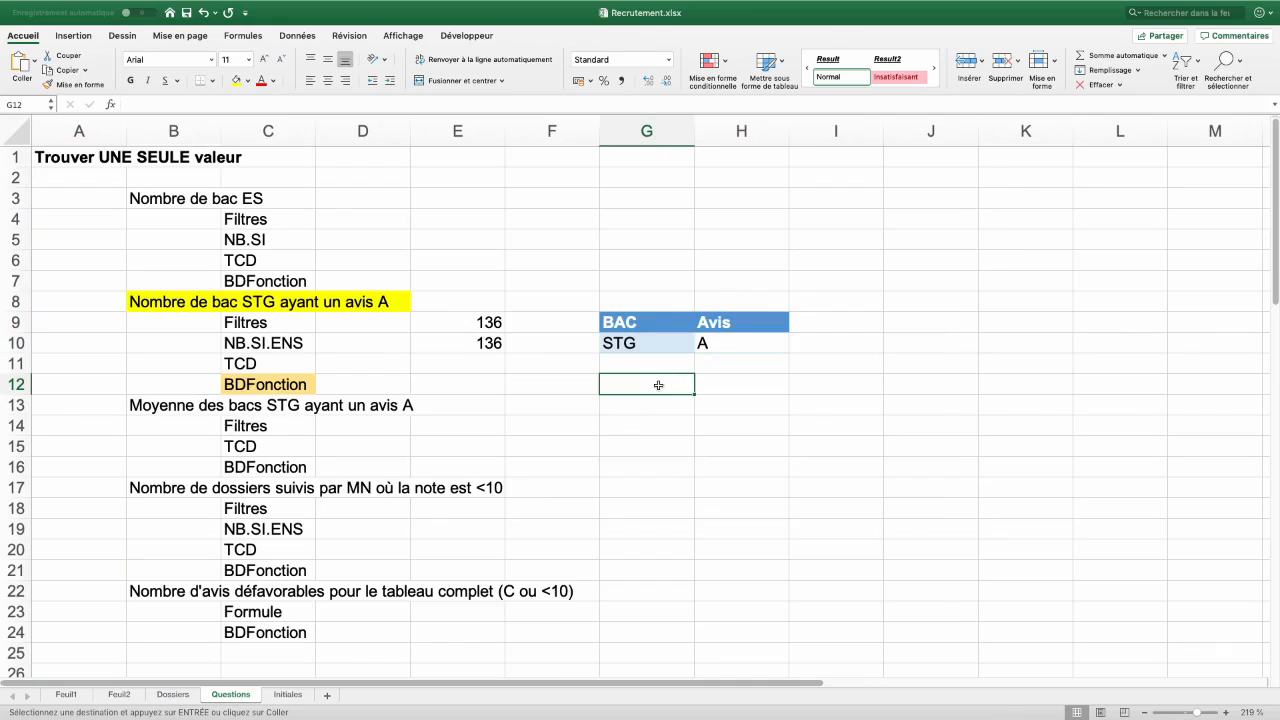
left_click(637, 342)
left_click_drag(637, 342, 763, 344)
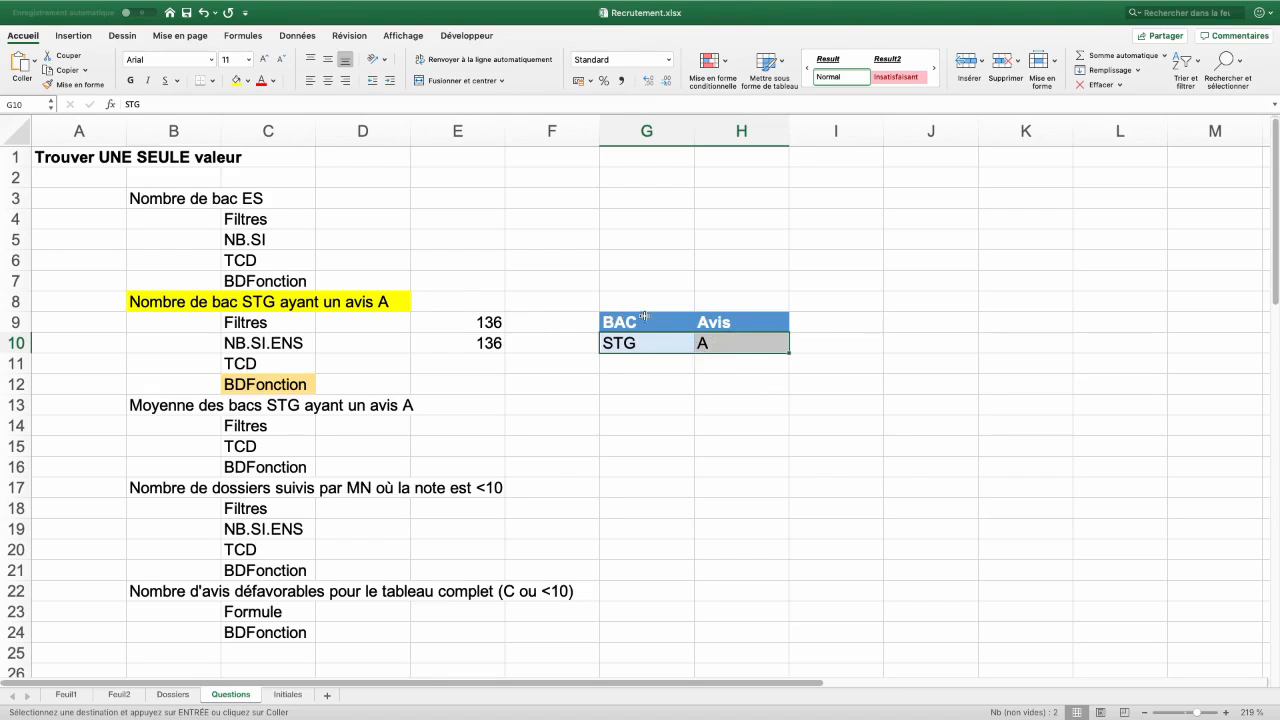
Insert the BDNBVAL function in cell G12 of the Questions sheet with the formula builder
left_click(632, 388)
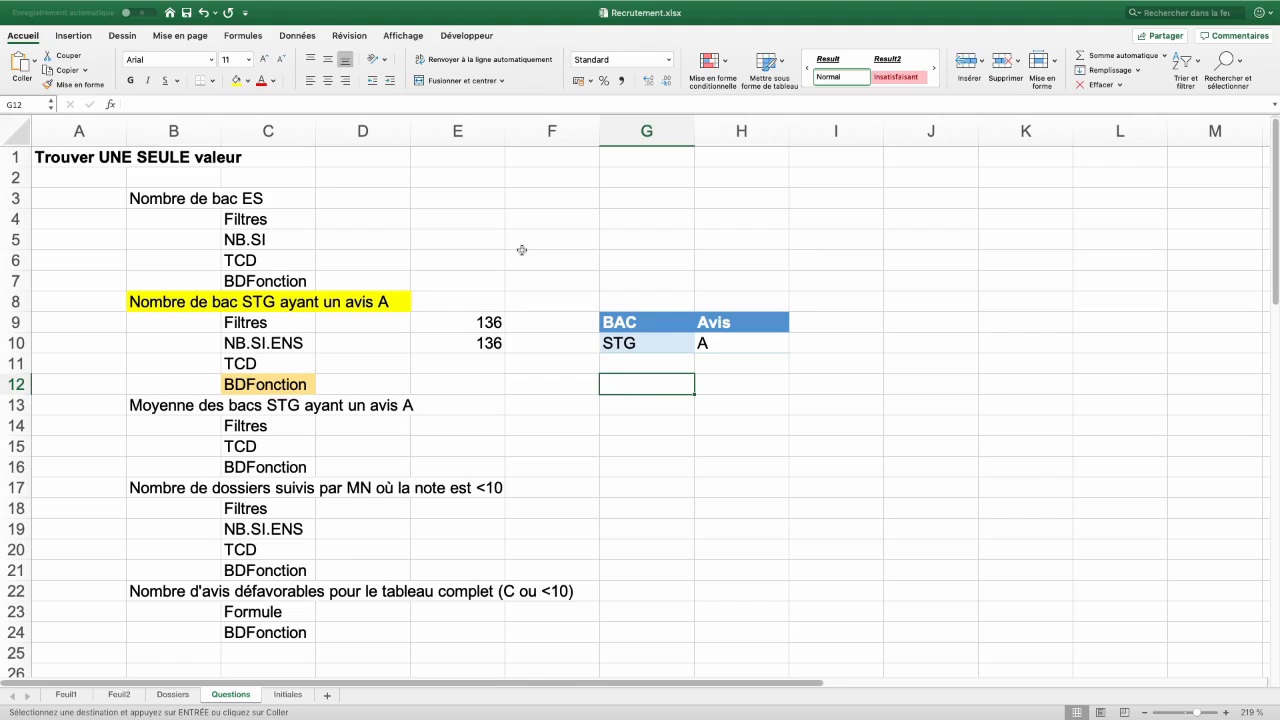
left_click(243, 36)
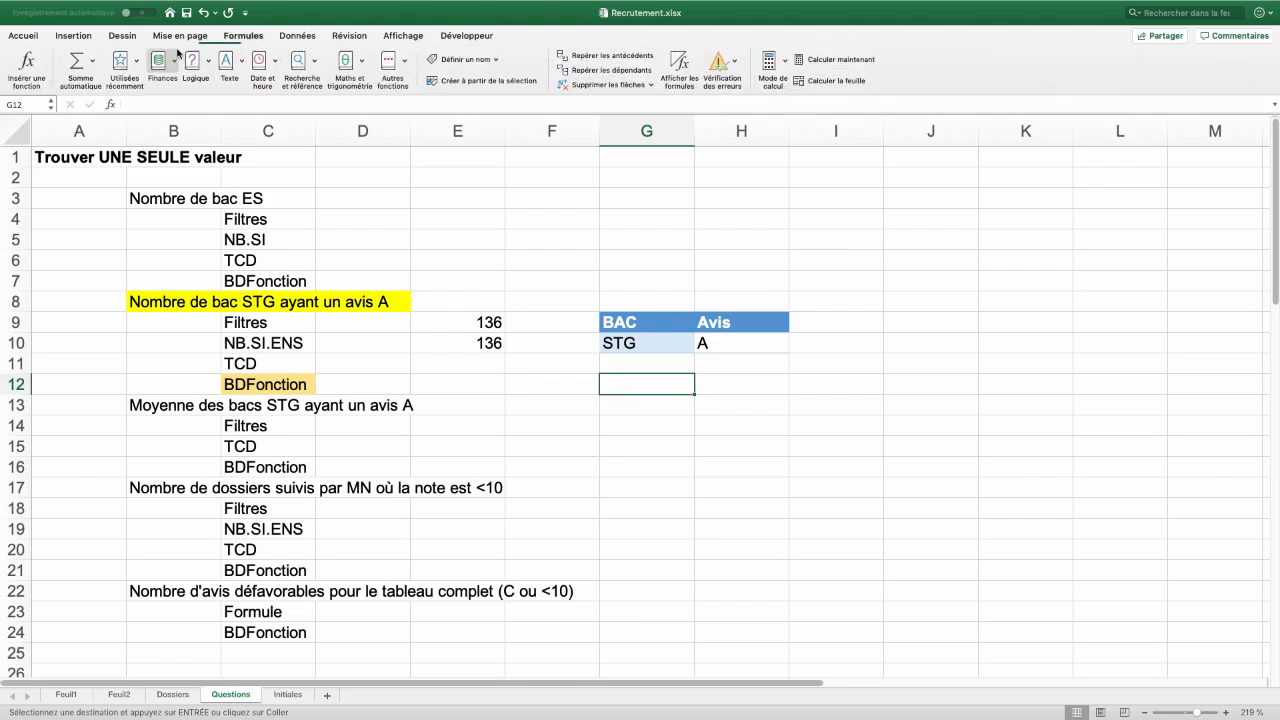
left_click(26, 62)
left_click_drag(842, 240, 880, 240)
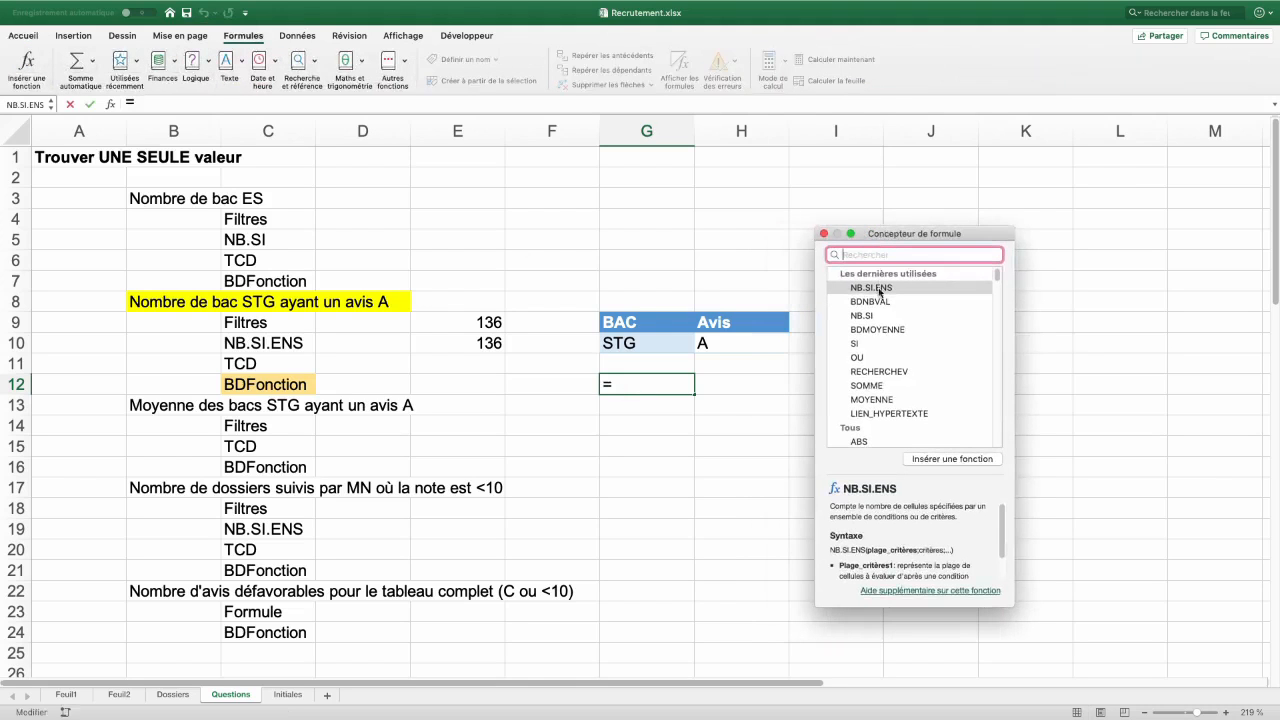
left_click(871, 302)
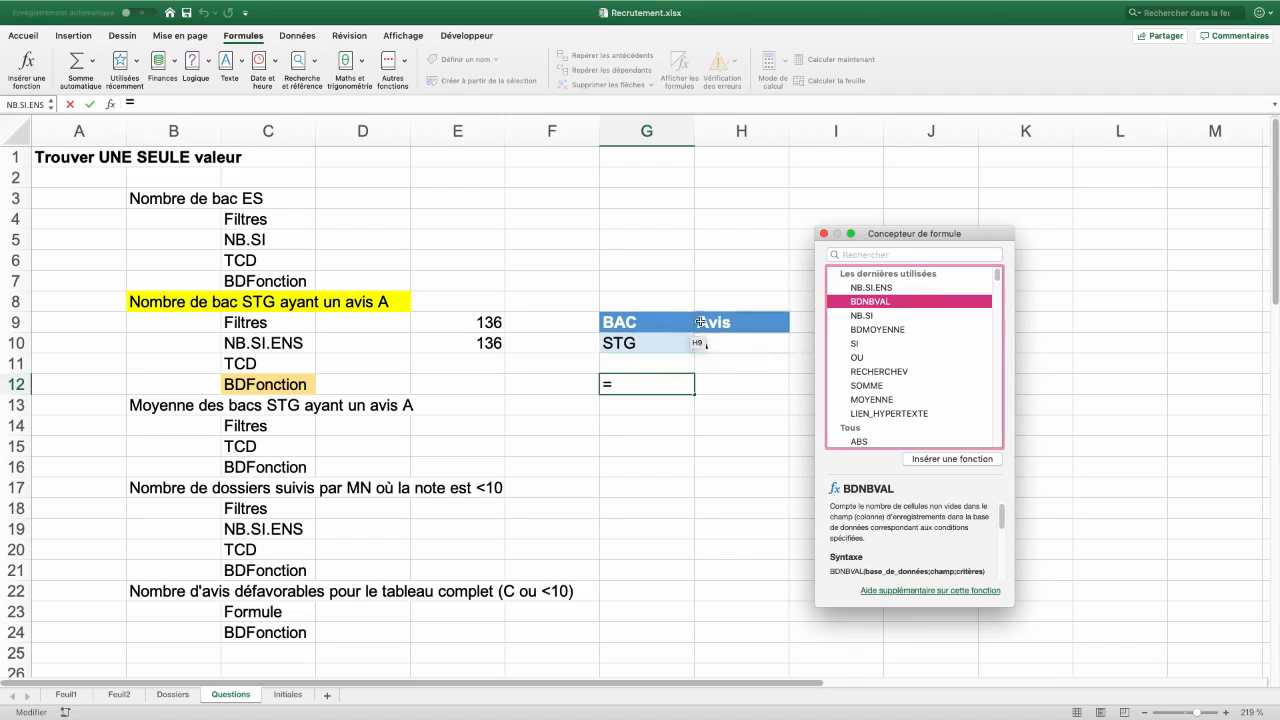
double_click(870, 302)
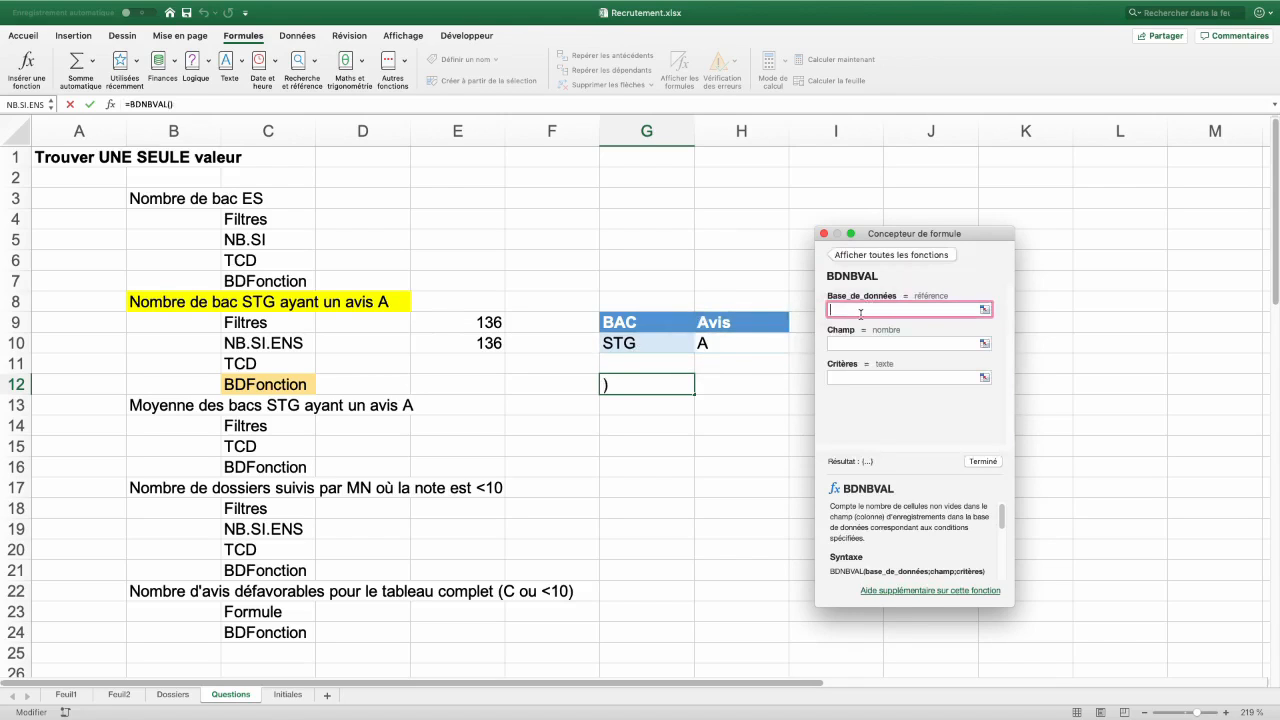
Set the BDNBVAL database to the whole data table including headers, data[#Tout], and its criteria to G9:H10
left_click(176, 697)
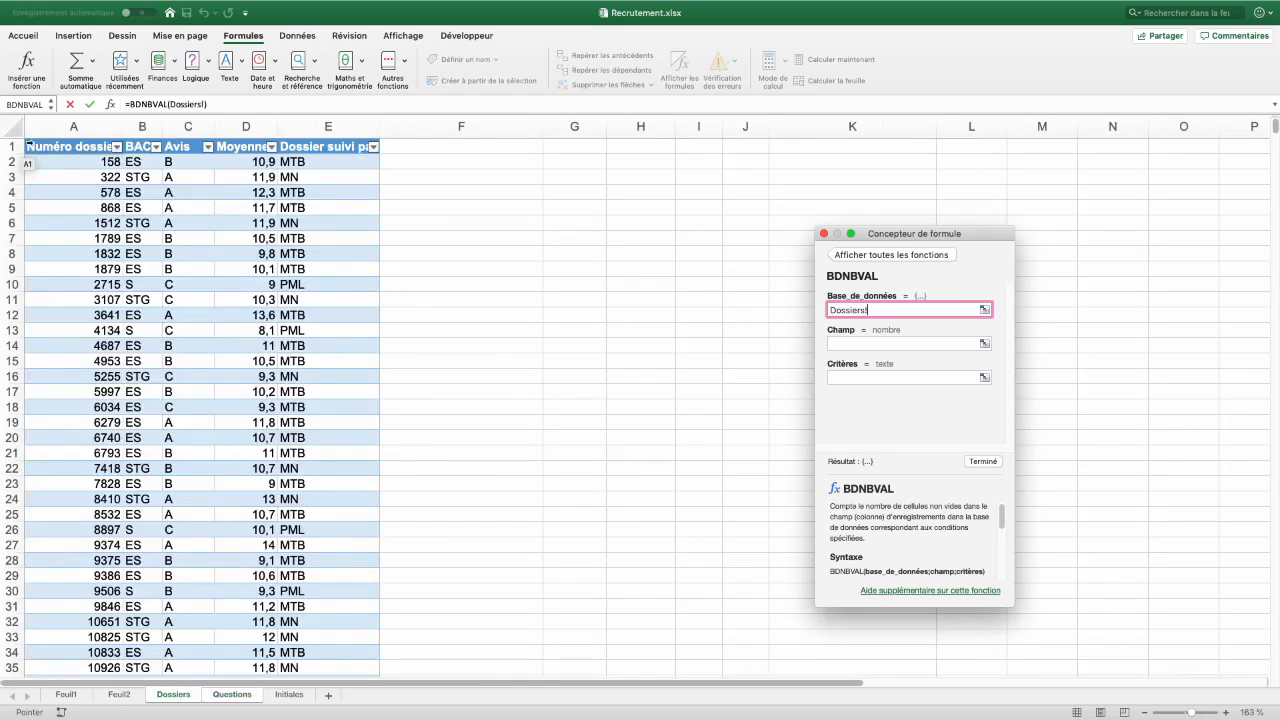
left_click(27, 146)
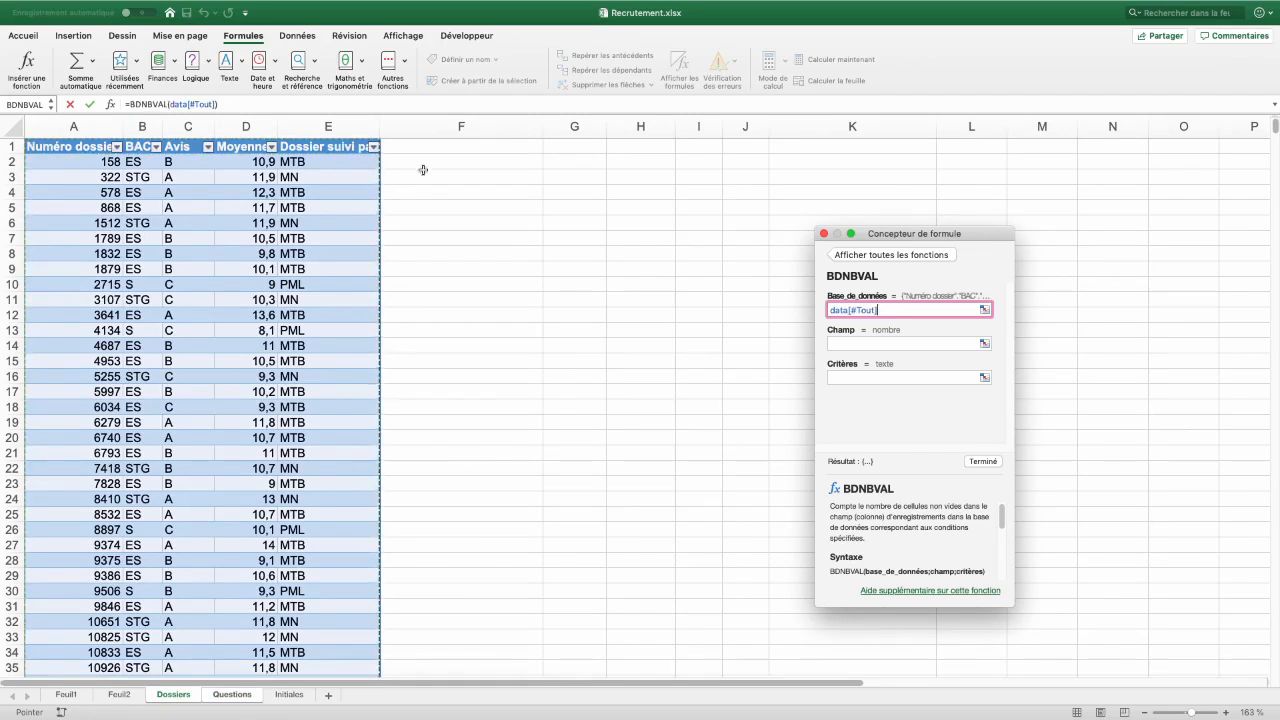
left_click(846, 378)
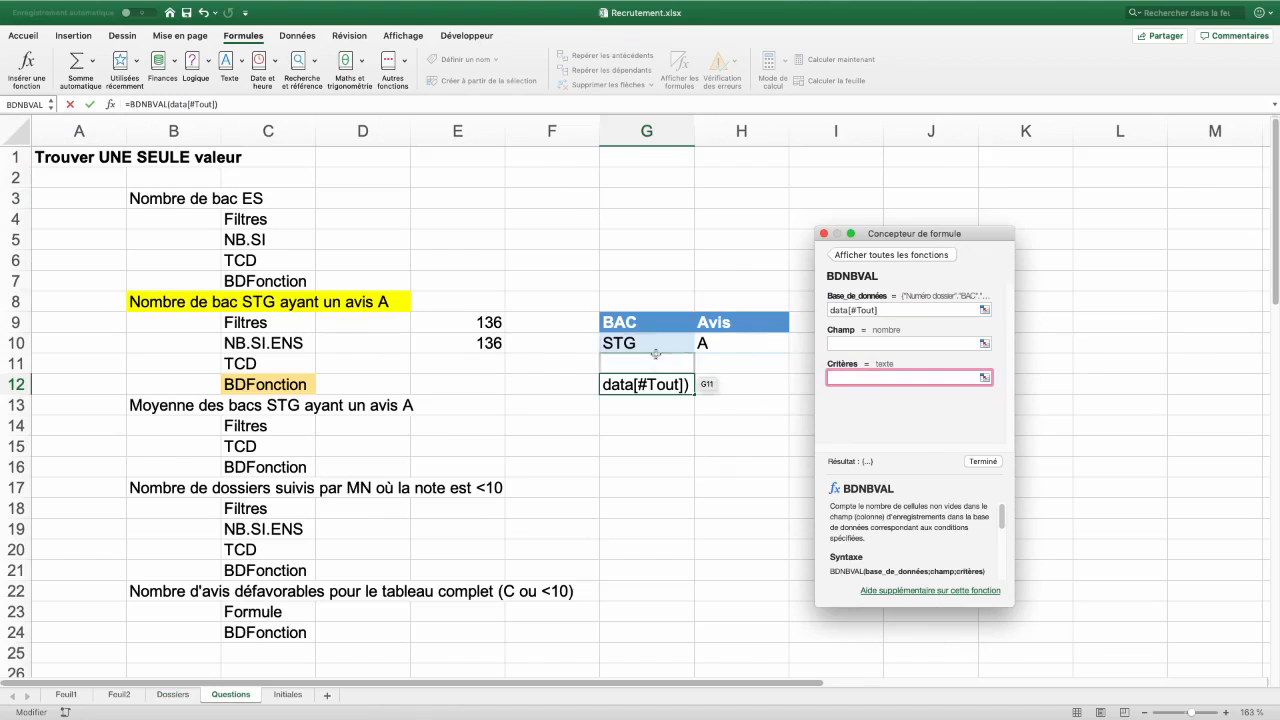
left_click(637, 322)
left_click_drag(637, 322, 744, 344)
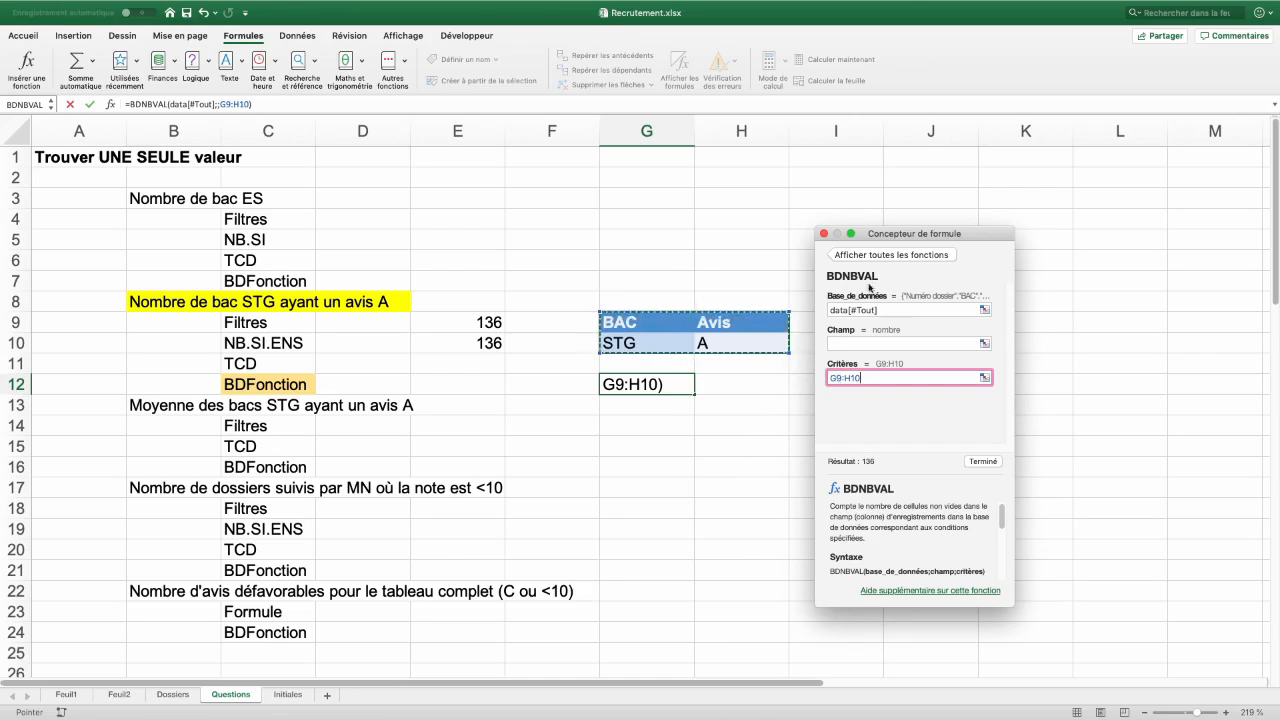
Set the BDNBVAL field argument to the Numéro dossier header of the Dossiers table and finish the formula
left_click(830, 343)
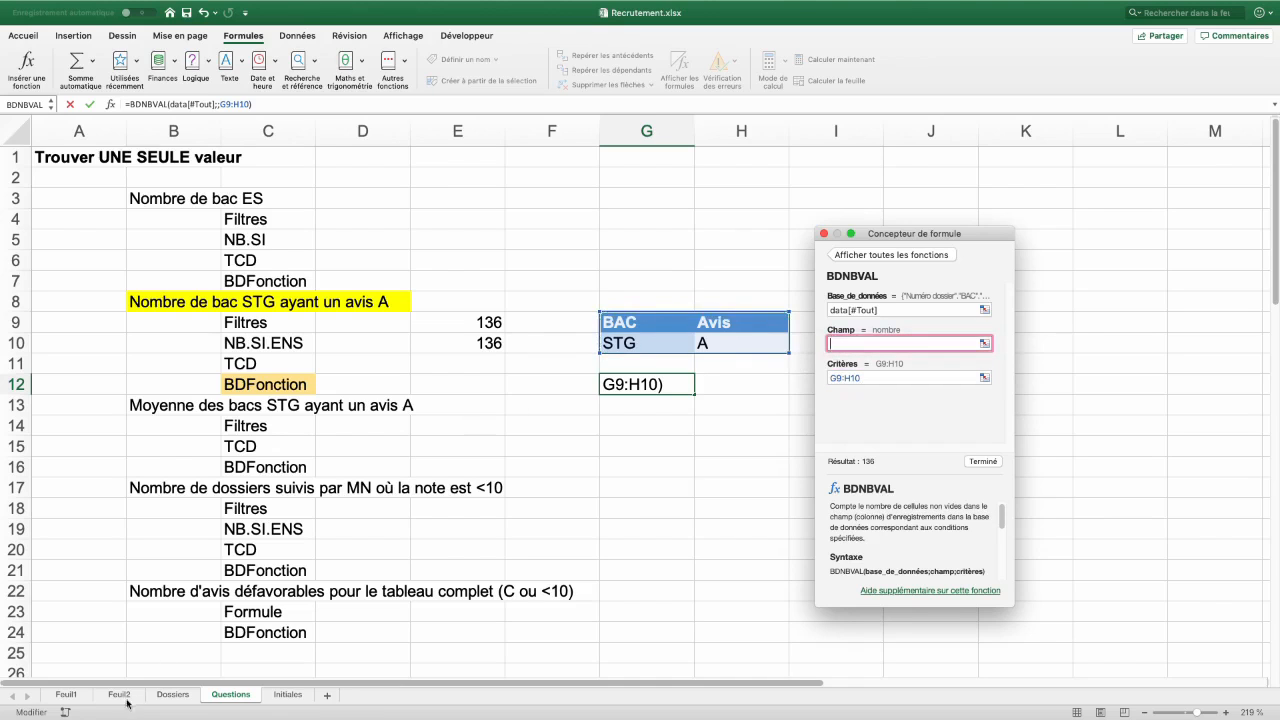
left_click(170, 695)
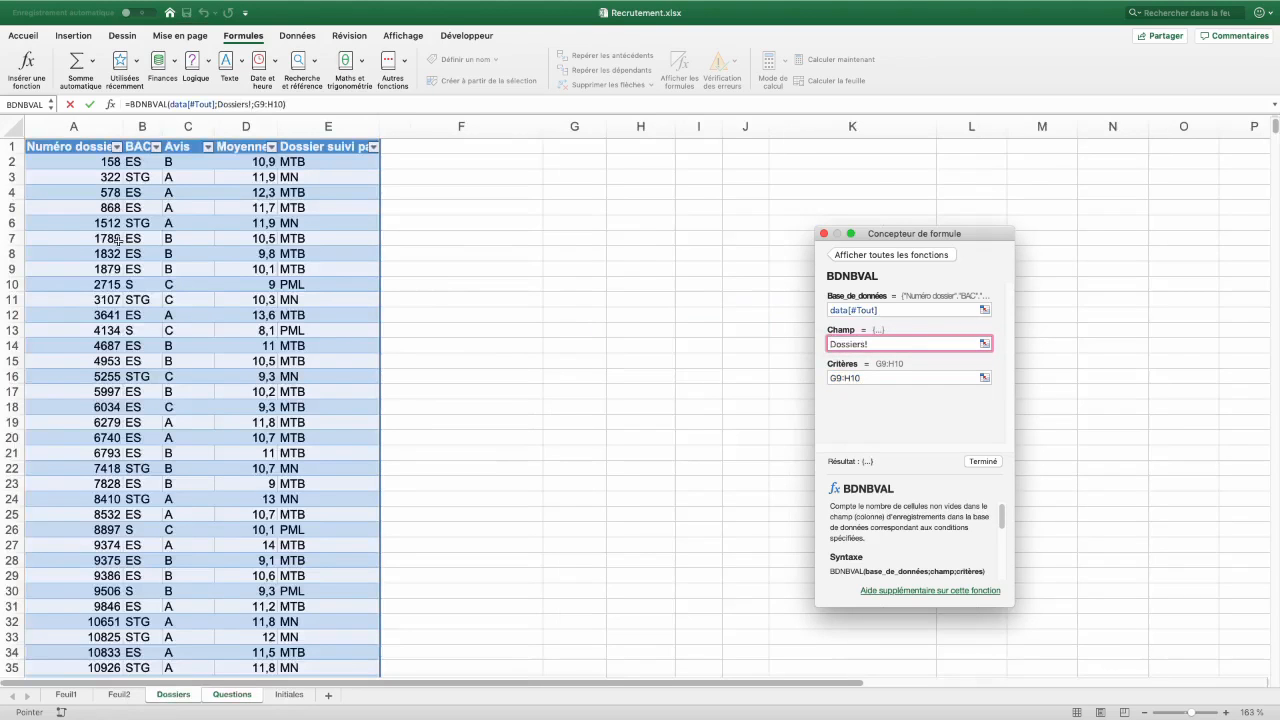
left_click(74, 148)
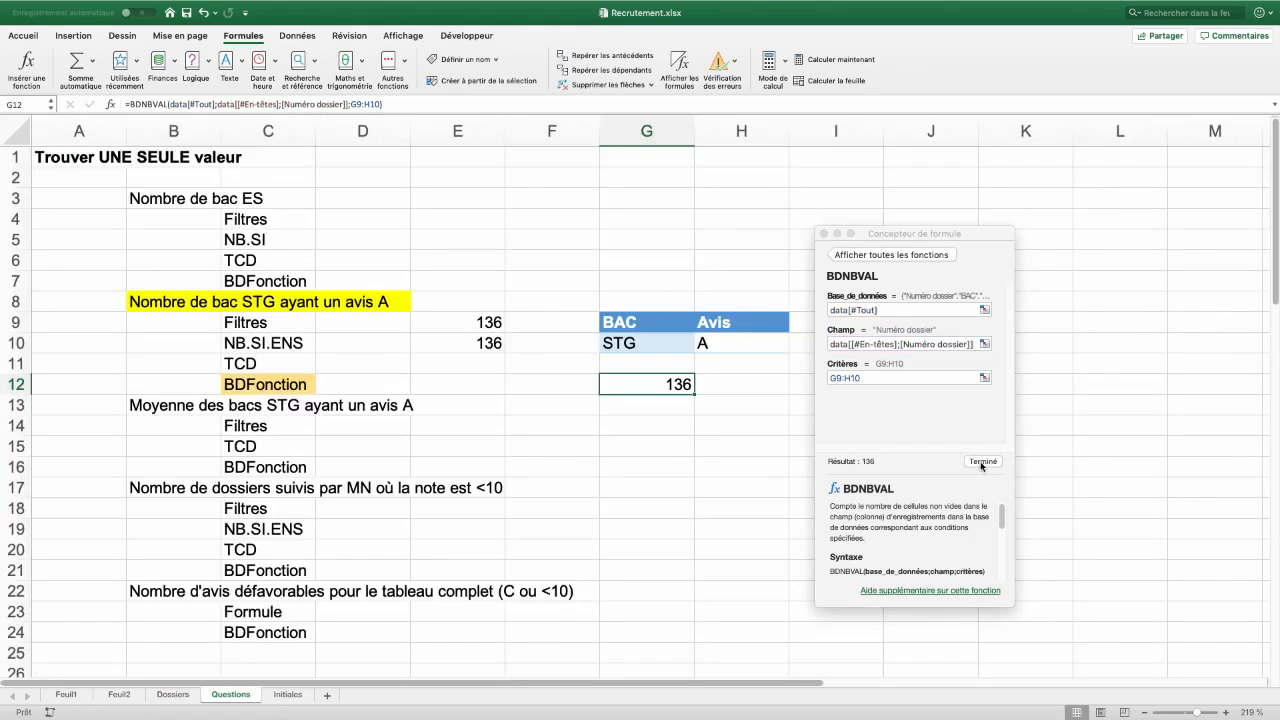
left_click(983, 461)
Test the BDNBVAL formula with other criteria: ES in G10 and B in H10
left_click(650, 345)
type("ES")
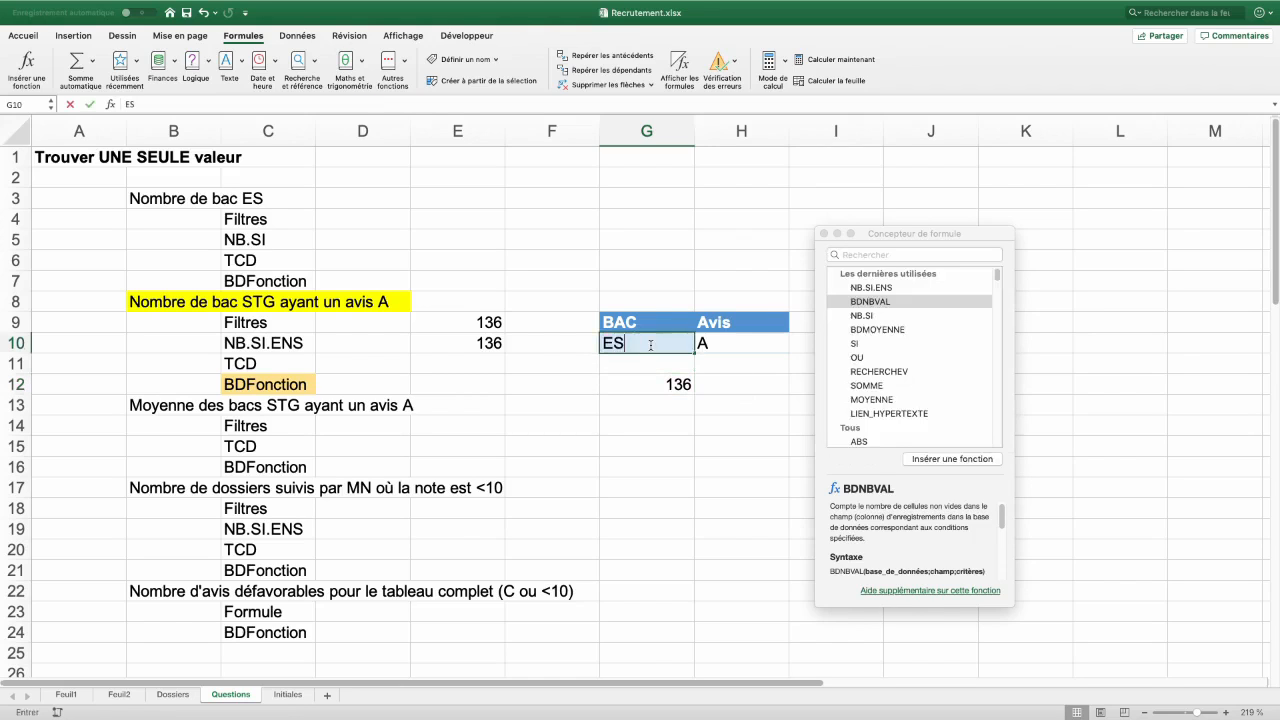
key("Tab")
type("B")
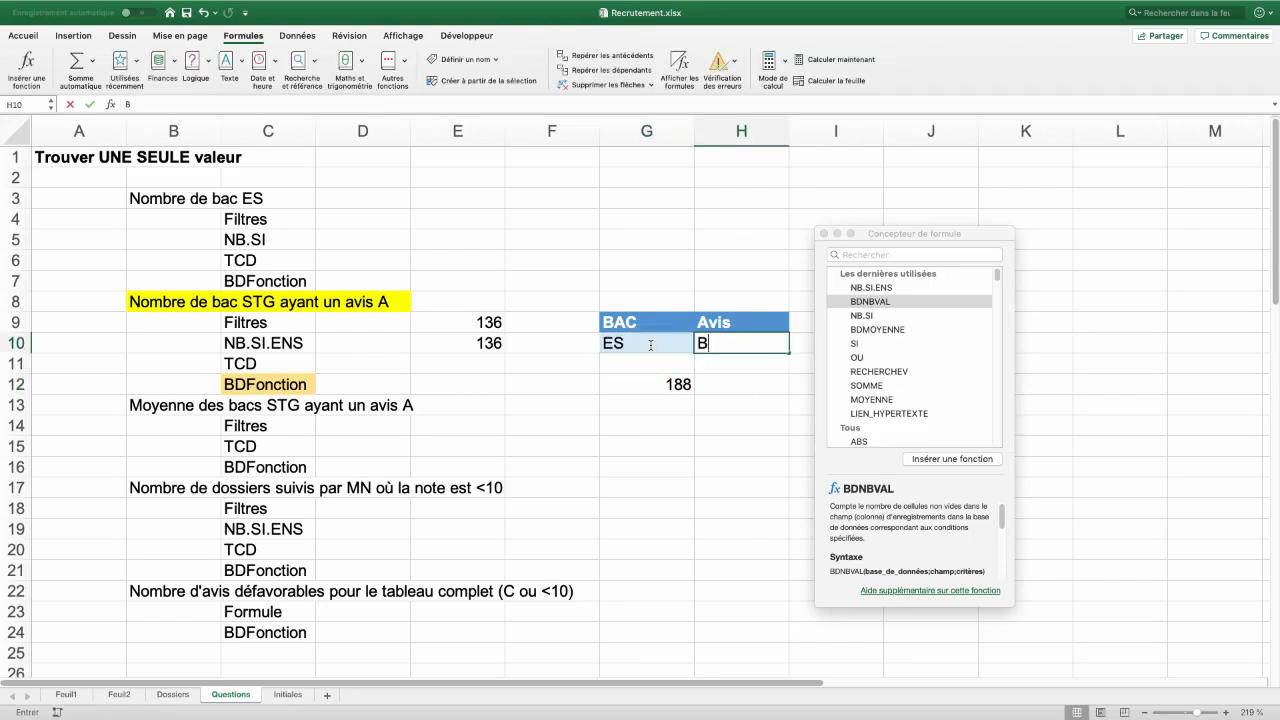
key("Return")
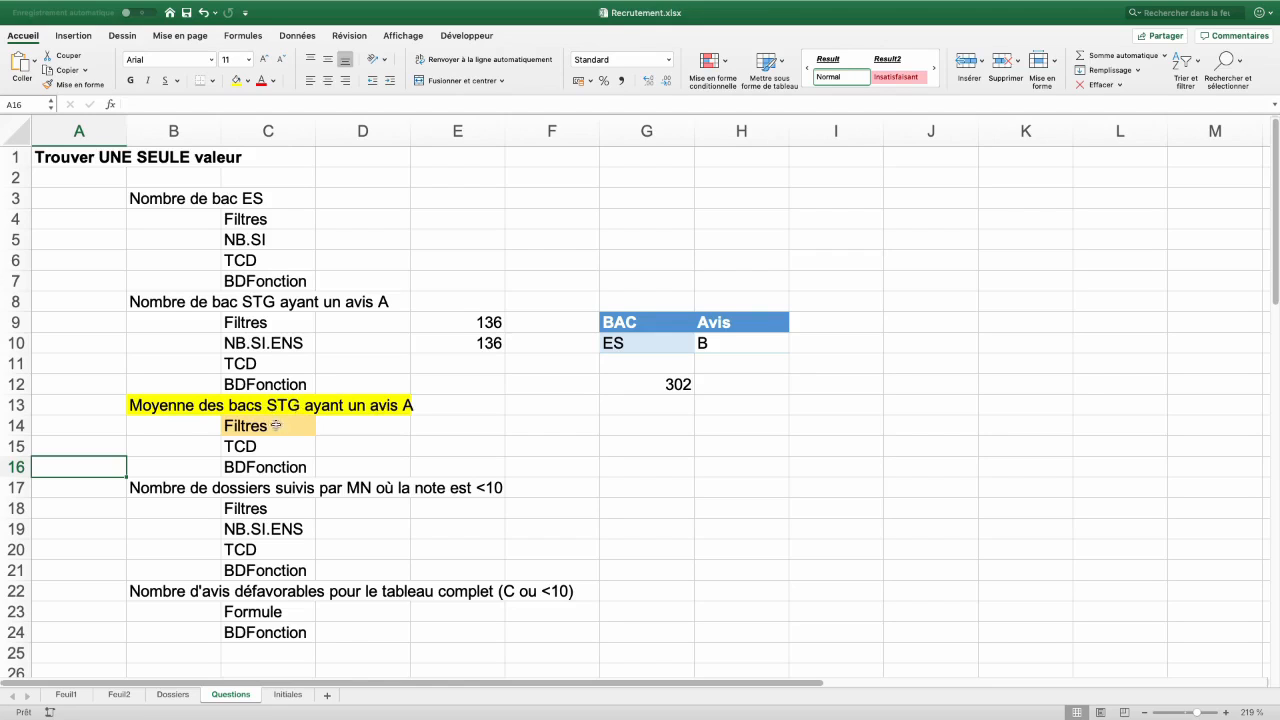
Filter the Dossiers table to show only rows with BAC STG and Avis A
left_click(178, 694)
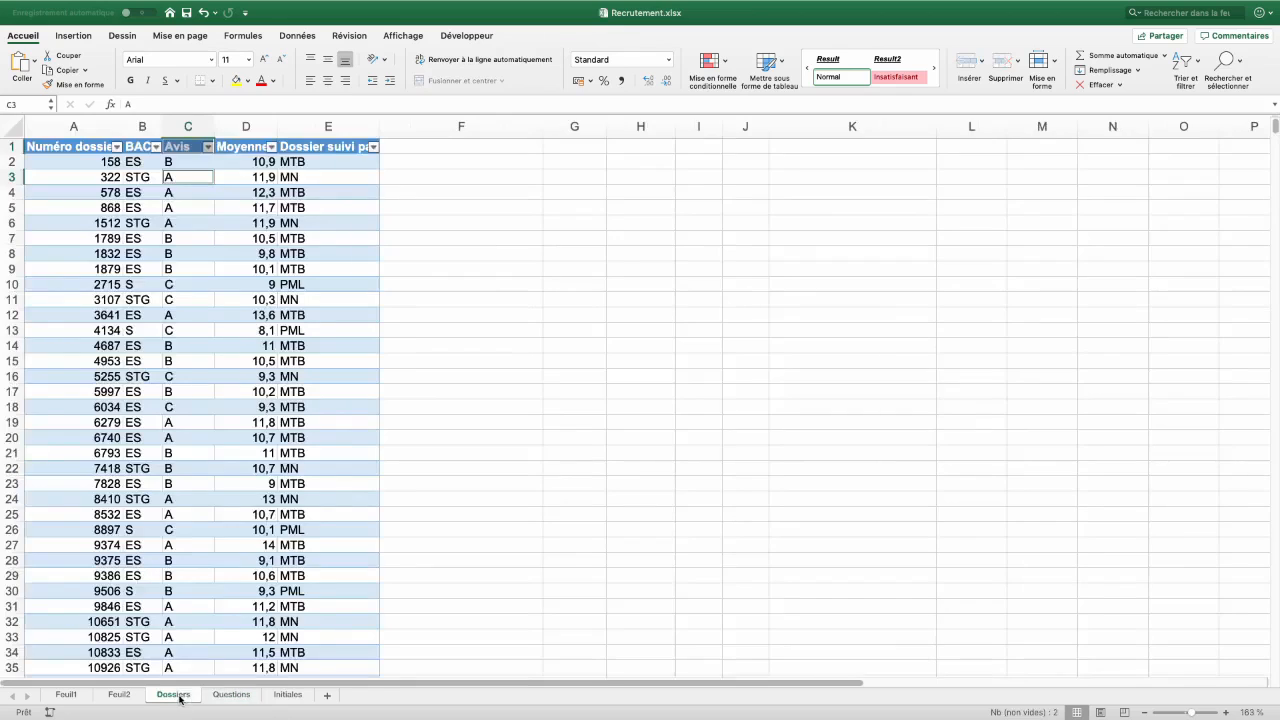
left_click(187, 196)
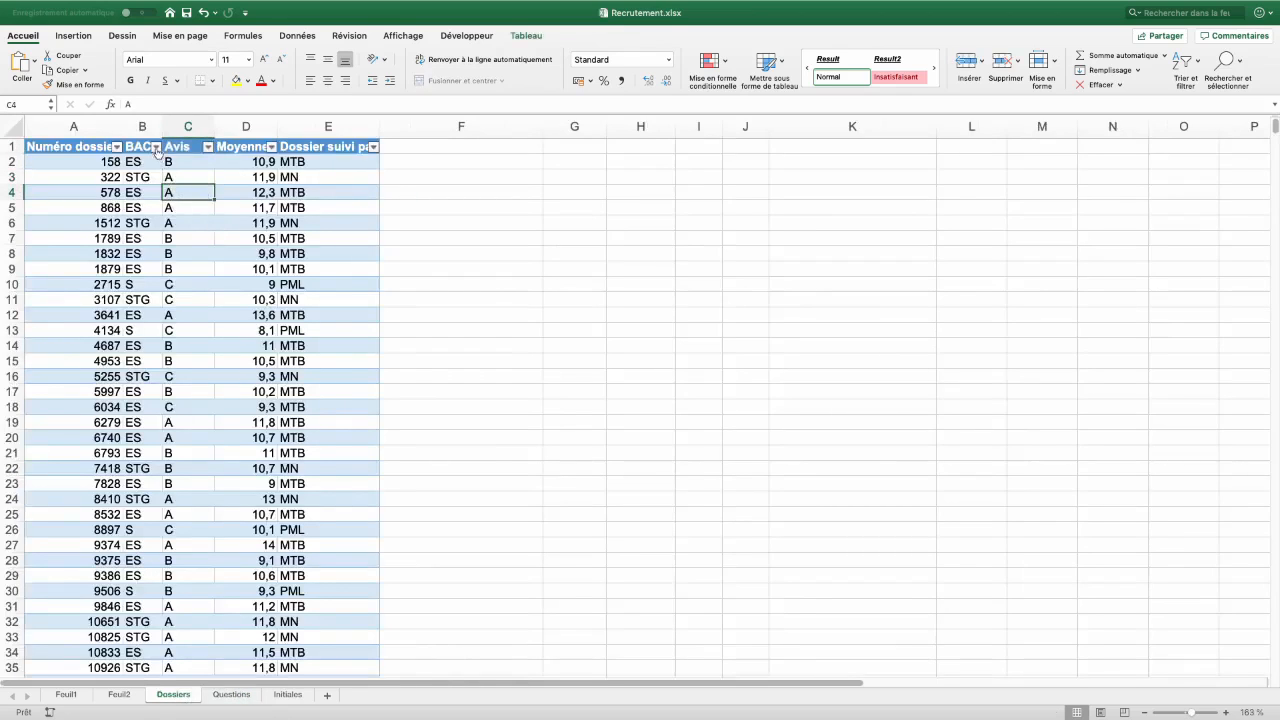
left_click(156, 147)
left_click(193, 297)
left_click(193, 349)
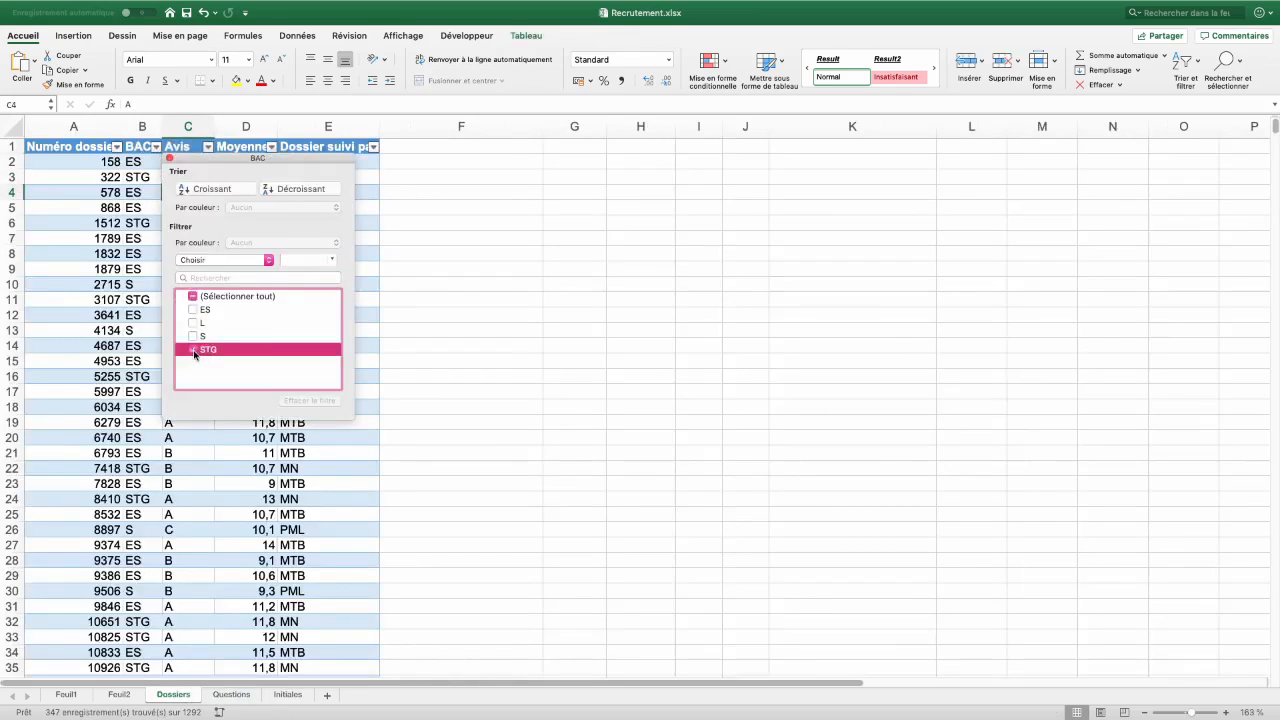
left_click(205, 147)
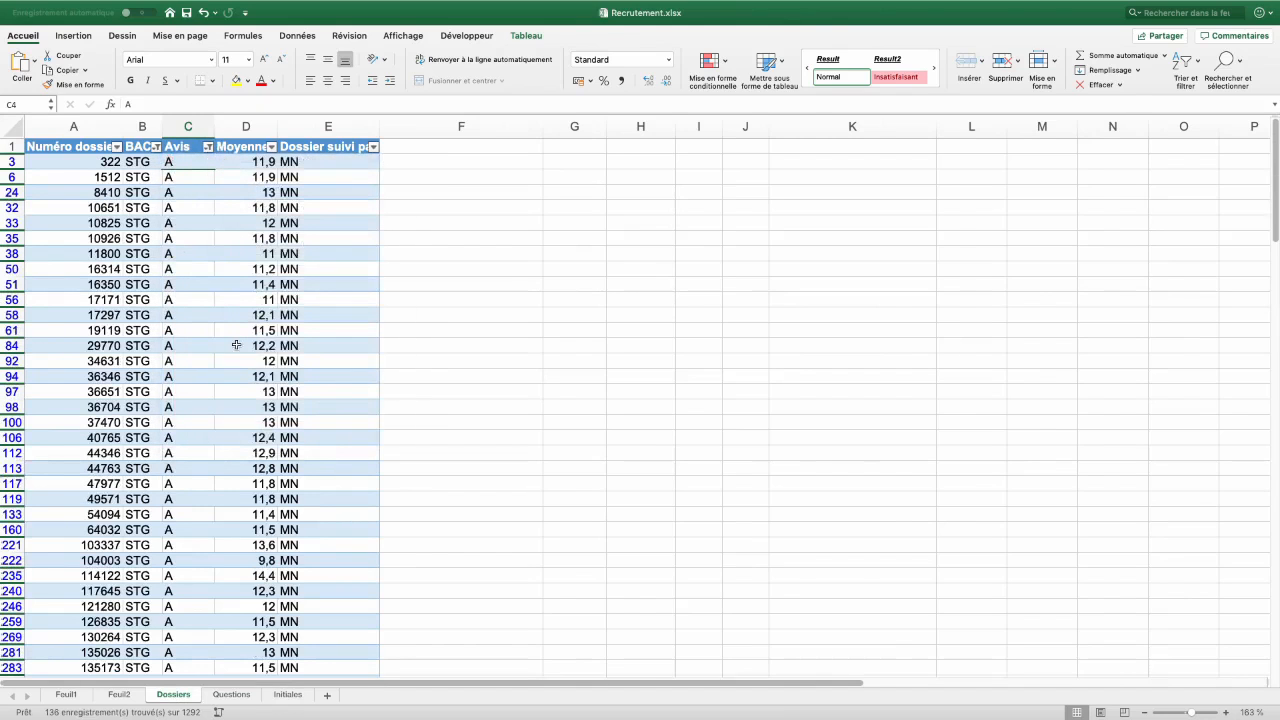
Get the average of the filtered Moyenne column and enter 12,26 in cell E14 of the Questions sheet
left_click(245, 126)
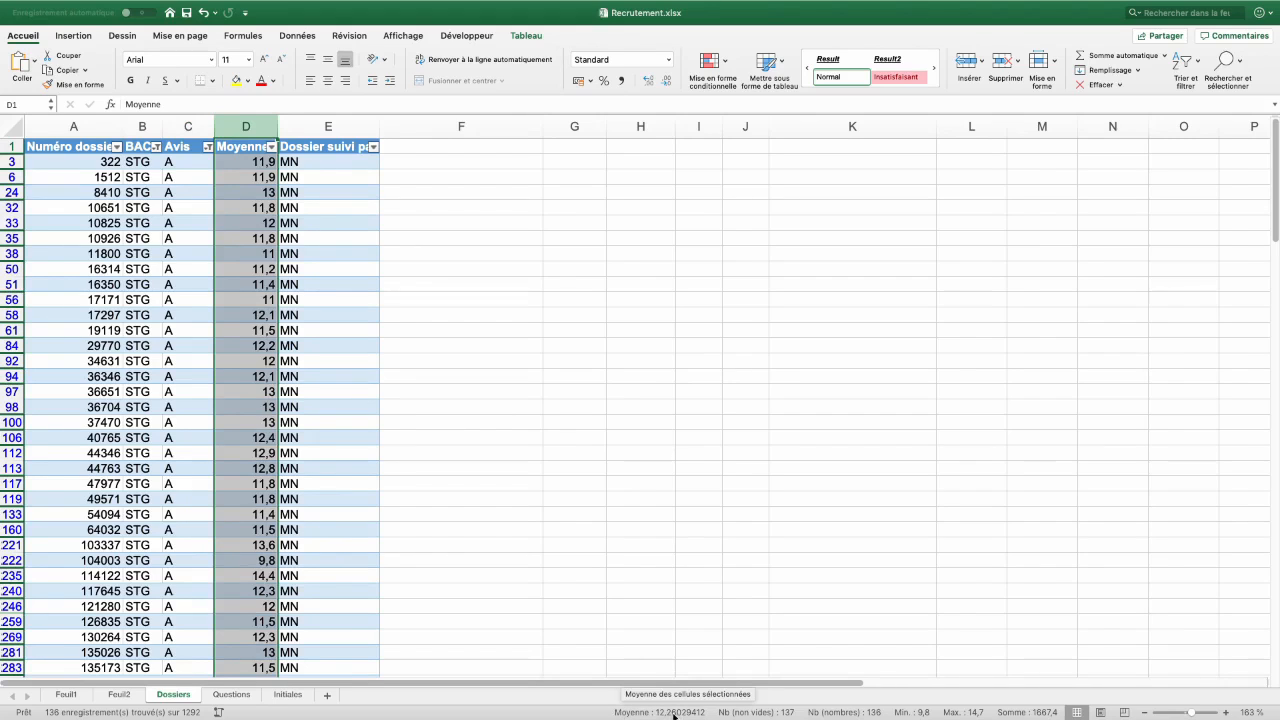
left_click(231, 694)
left_click(449, 426)
type("12,26")
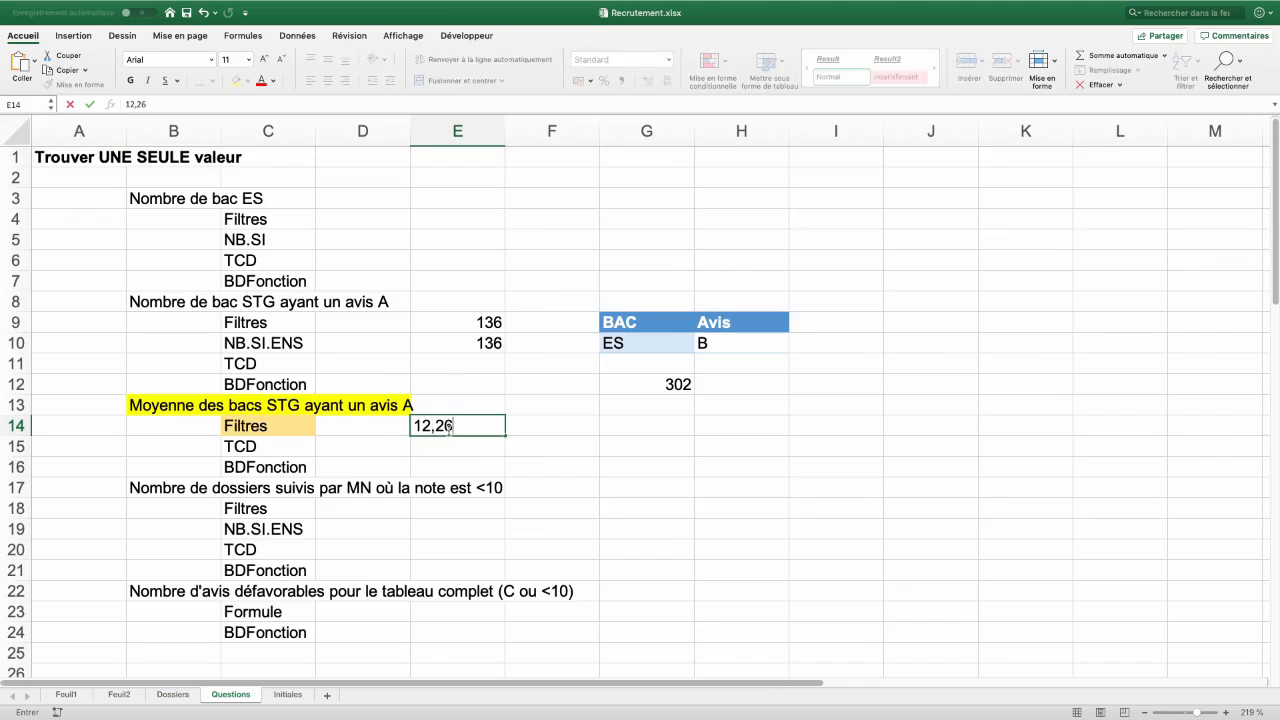
key("Return")
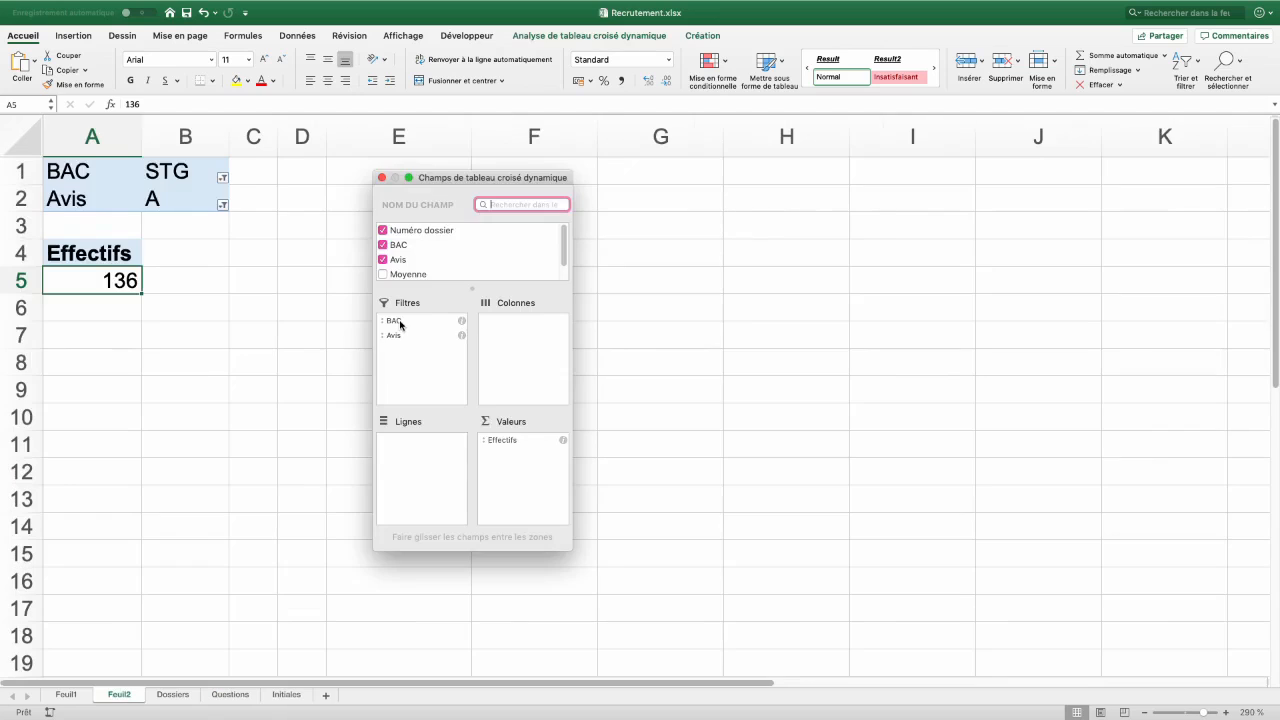
Rearrange the Feuil2 pivot table with BAC in the rows and Avis in the columns
left_click(400, 323)
left_click_drag(400, 323, 416, 448)
left_click_drag(390, 330, 510, 336)
left_click_drag(446, 178, 608, 202)
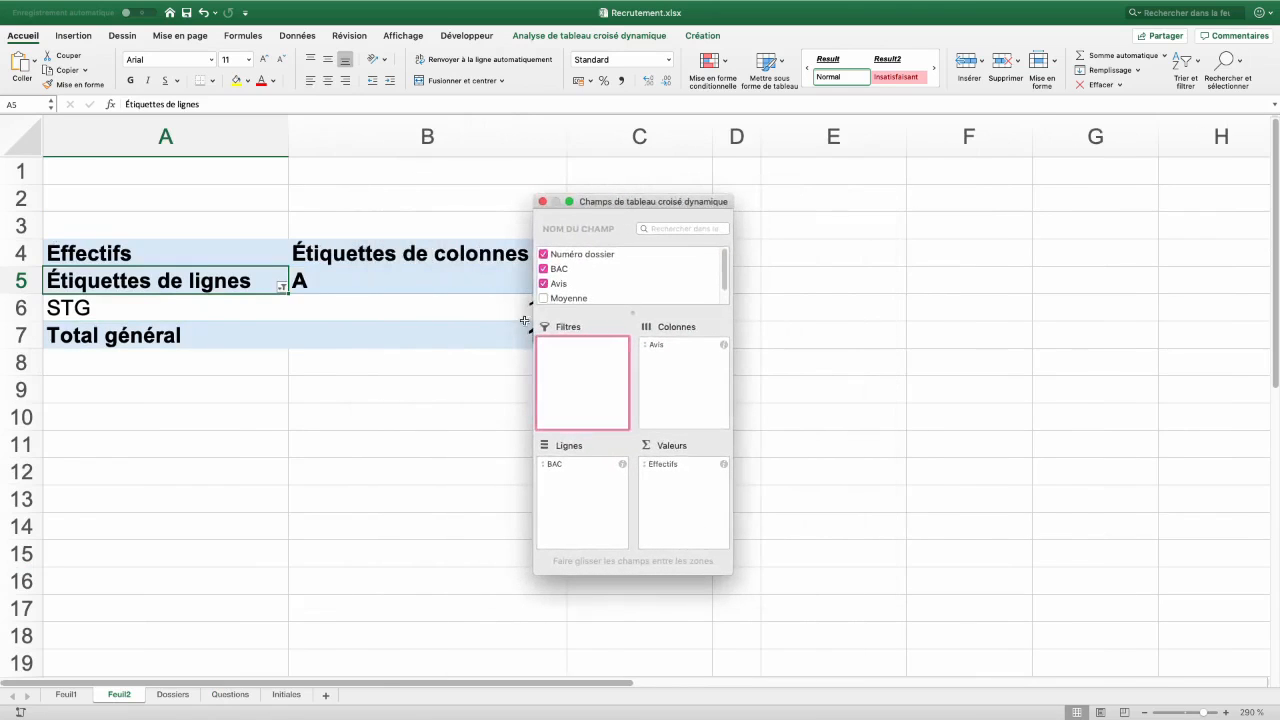
Show all BAC types in the pivot table's row labels
left_click(283, 288)
left_click(283, 288)
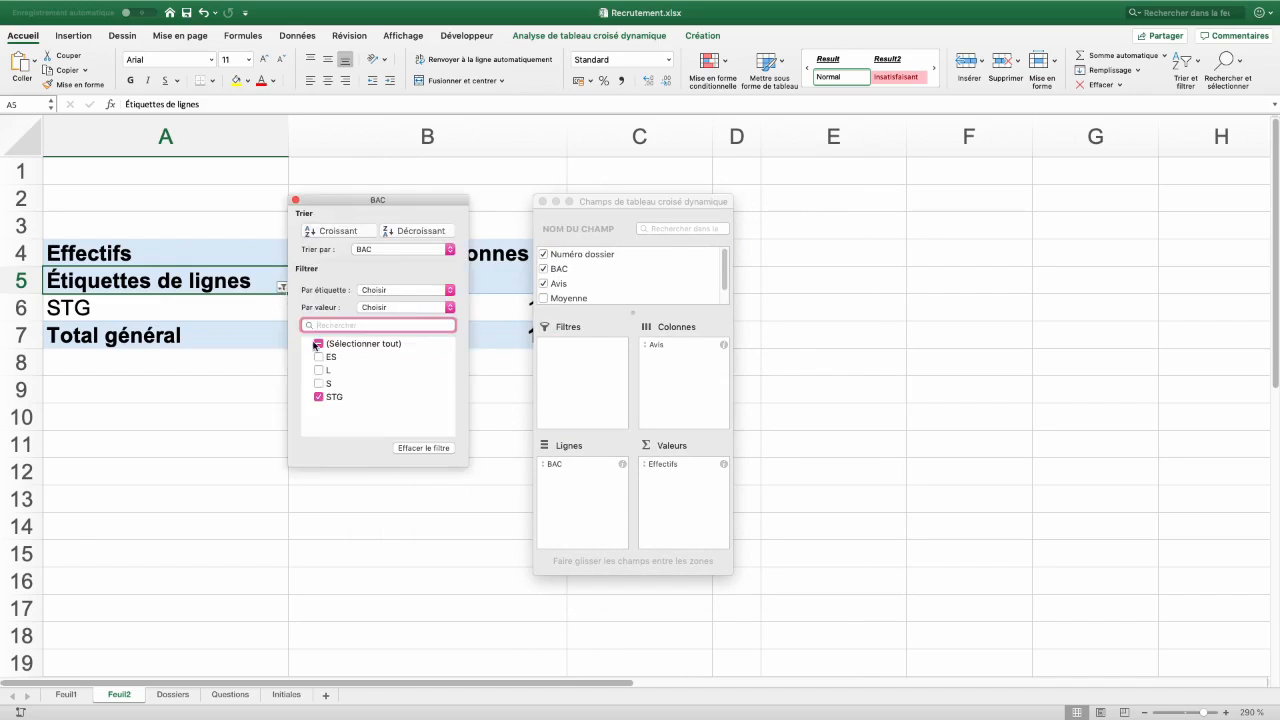
left_click(317, 344)
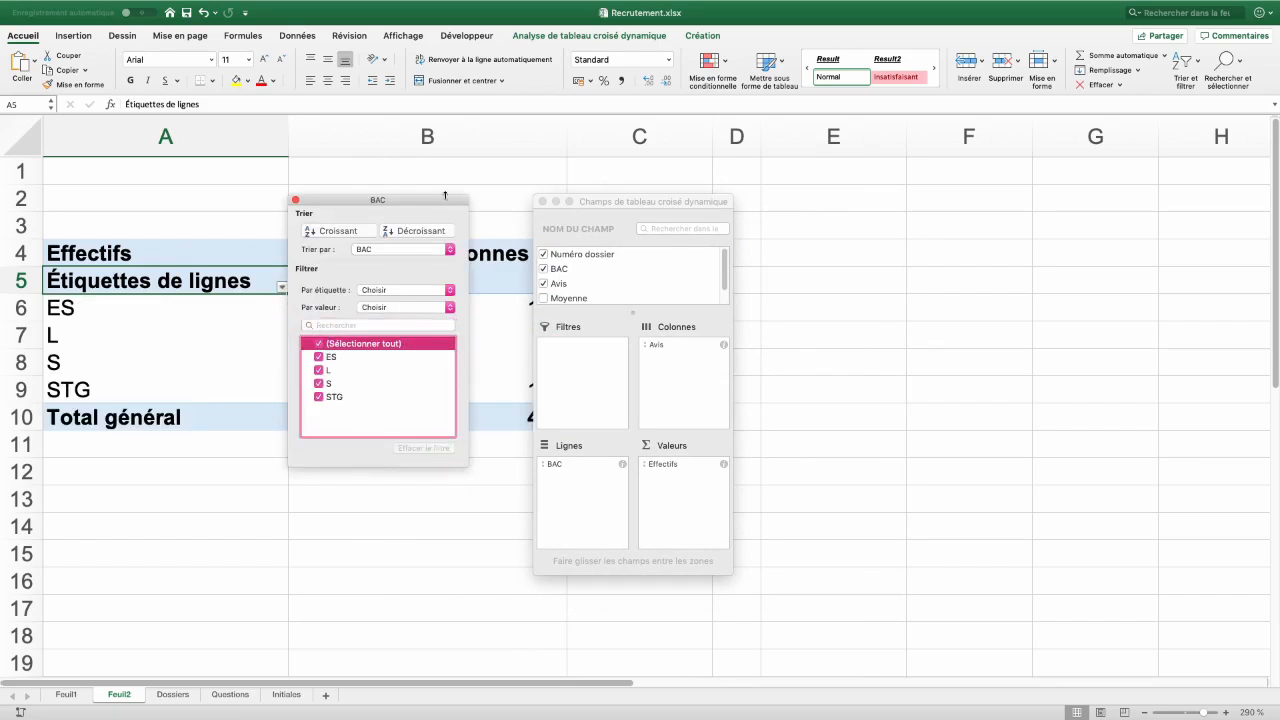
left_click(283, 286)
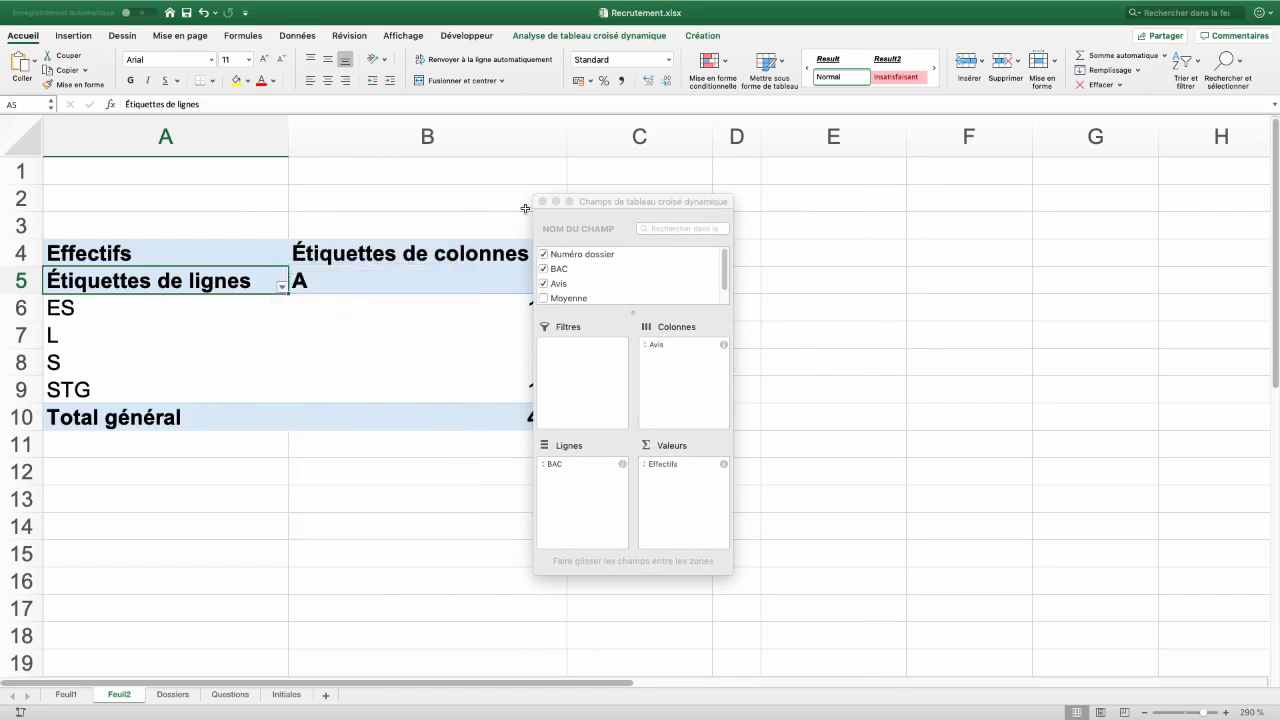
left_click_drag(623, 201, 869, 258)
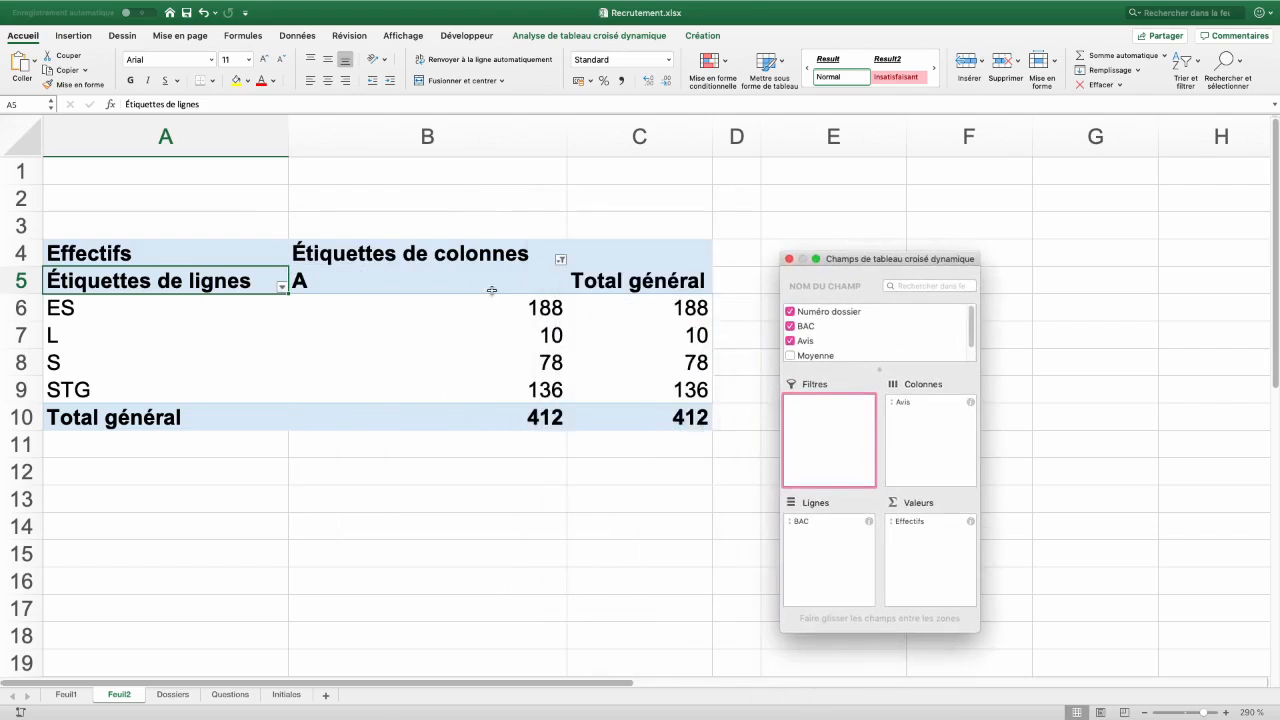
Show all Avis values in the pivot table's column labels
left_click(561, 261)
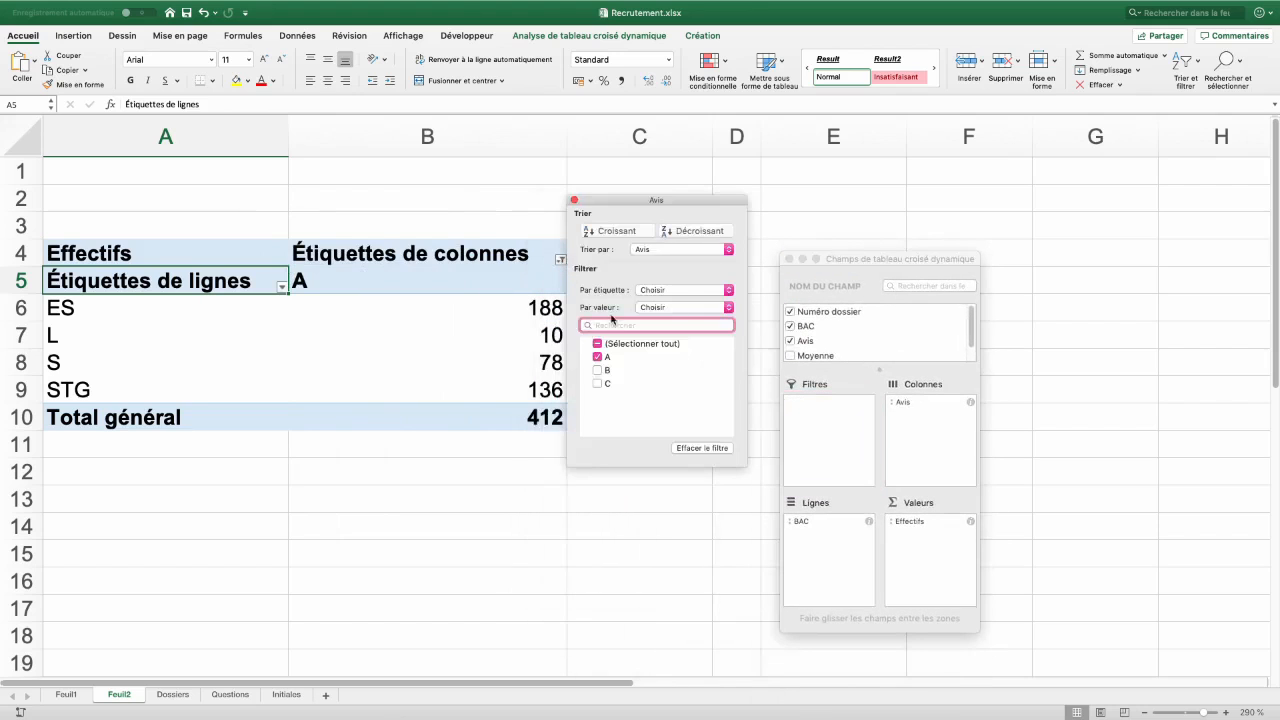
left_click(602, 345)
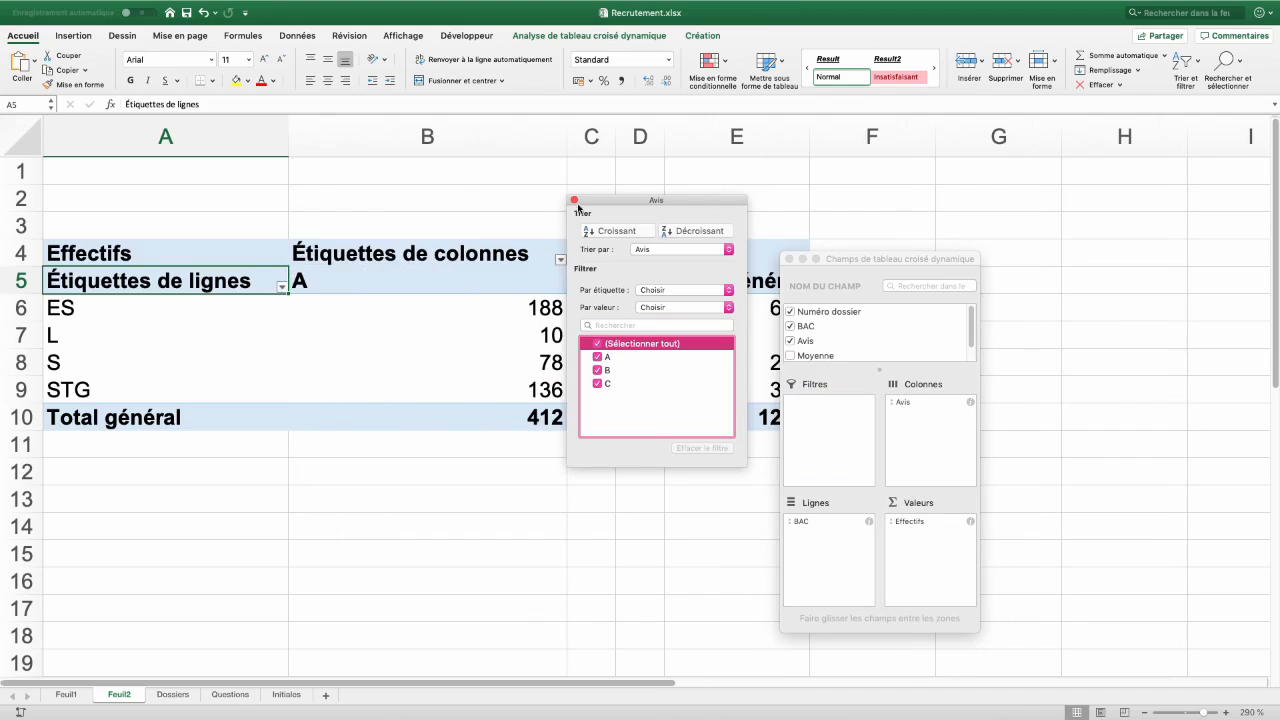
left_click(575, 201)
left_click_drag(848, 262, 904, 262)
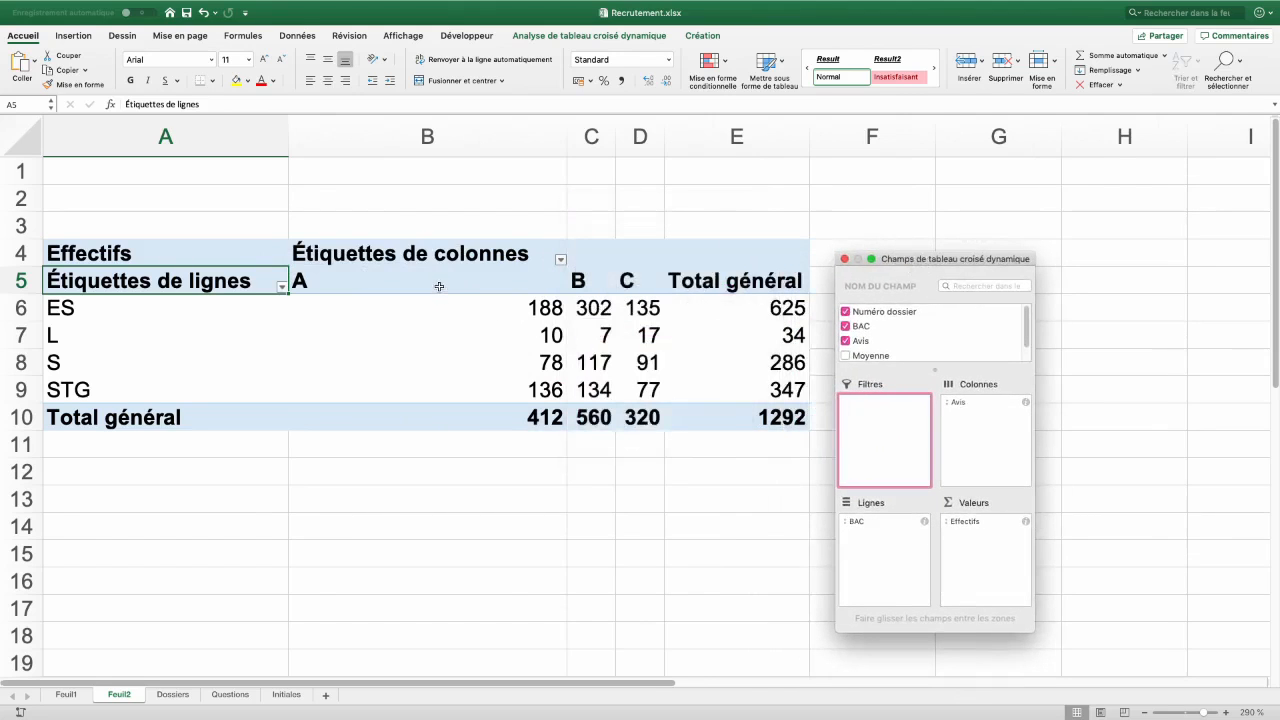
Replace the Effectifs value field of the pivot table with the Moyenne field
left_click(538, 393)
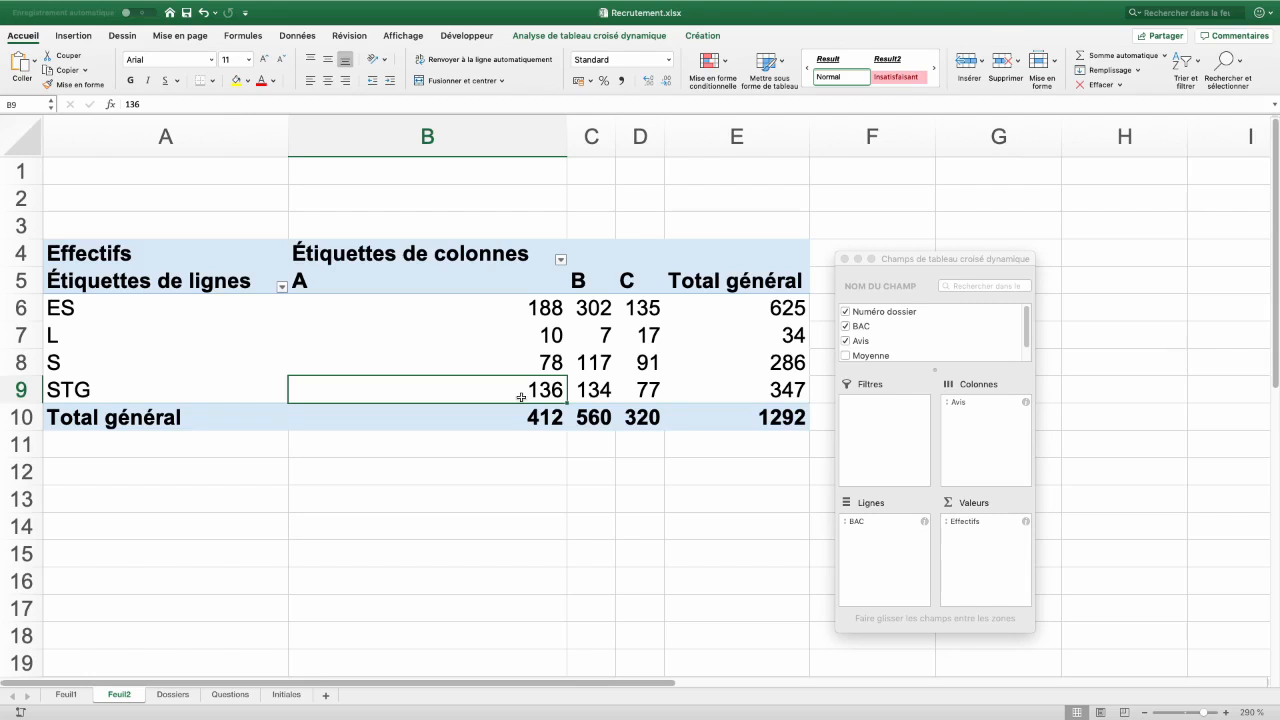
left_click_drag(968, 522, 949, 345)
left_click_drag(870, 356, 983, 543)
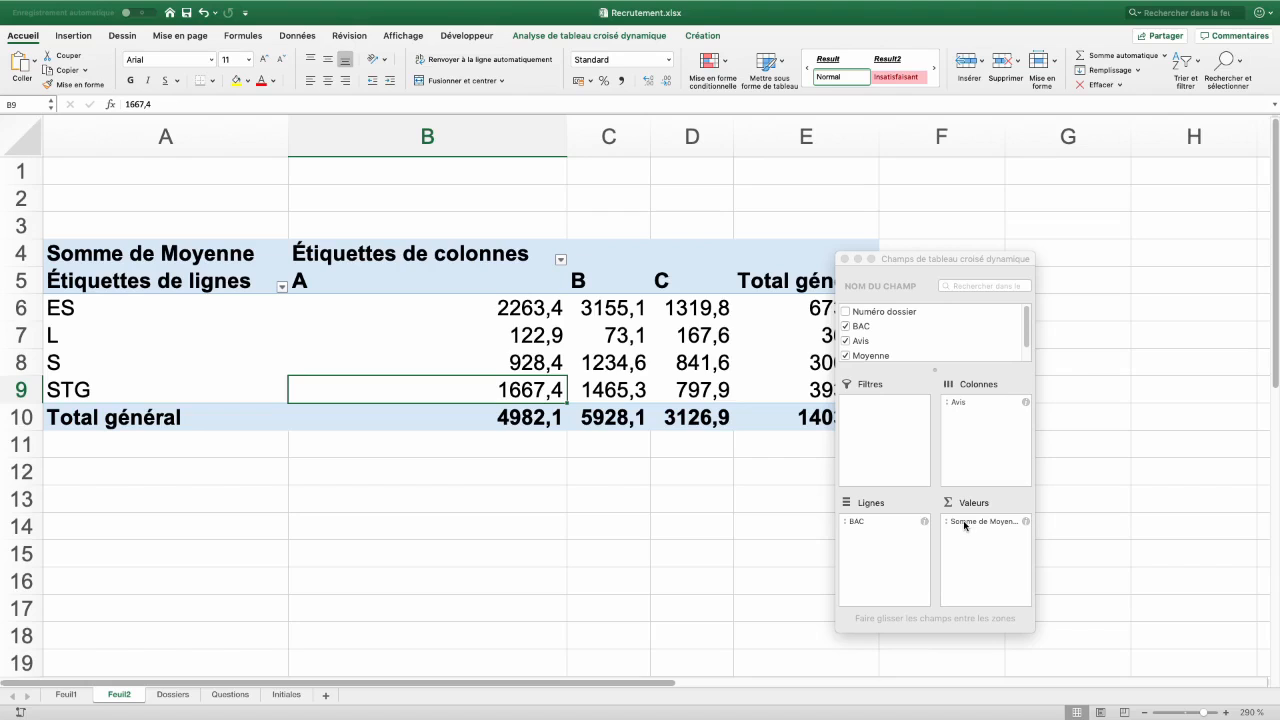
Summarize the pivot table's Moyenne values by average, name the field Moyenne des notes, and select the STG result for avis A
right_click(513, 331)
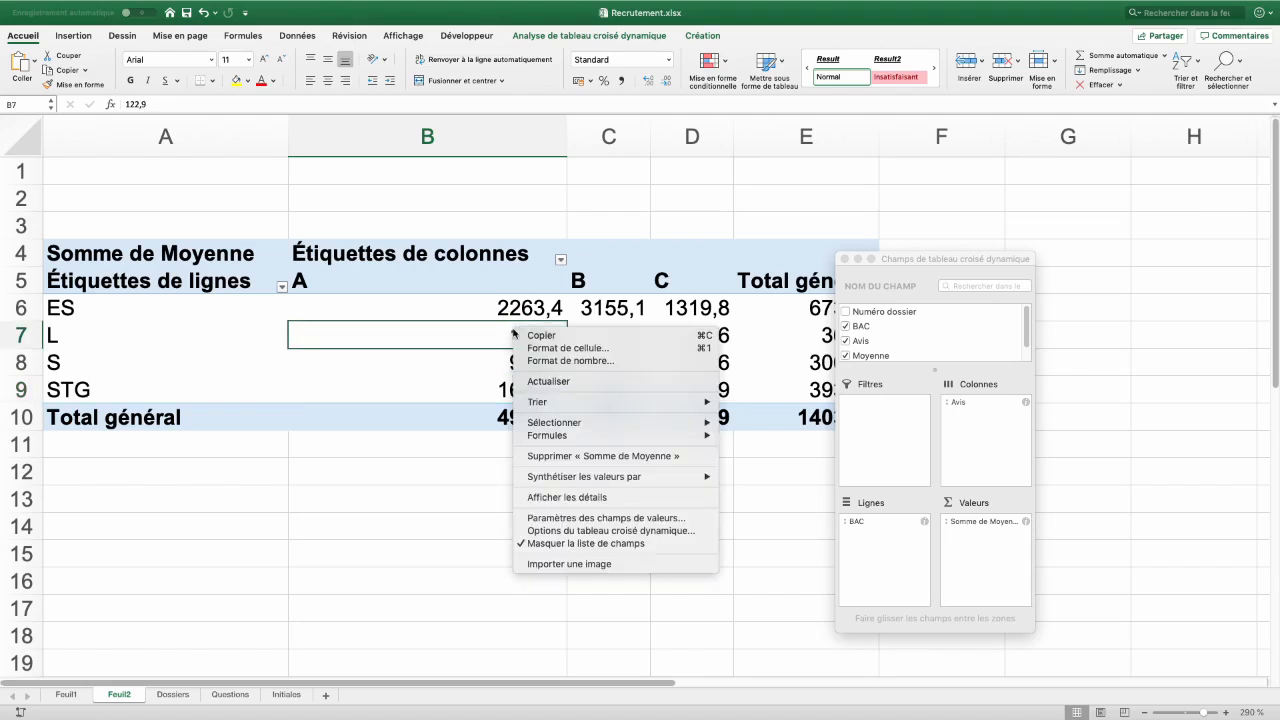
left_click(561, 518)
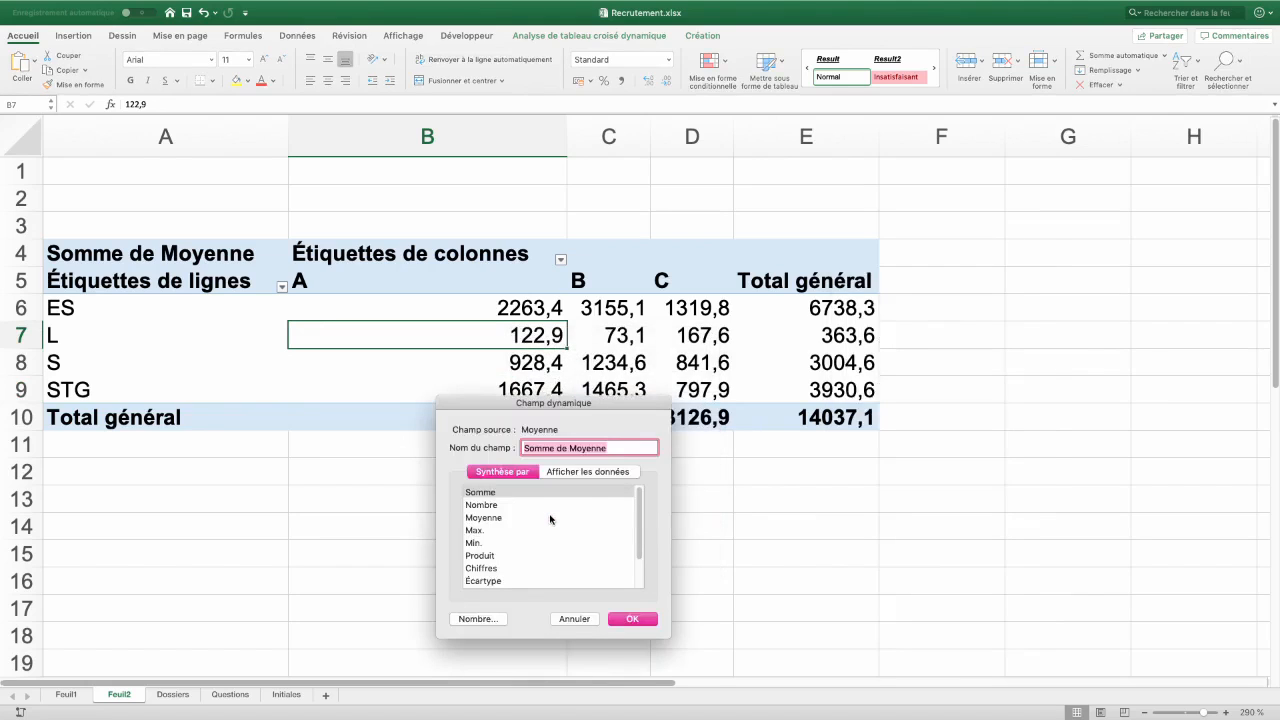
left_click(500, 518)
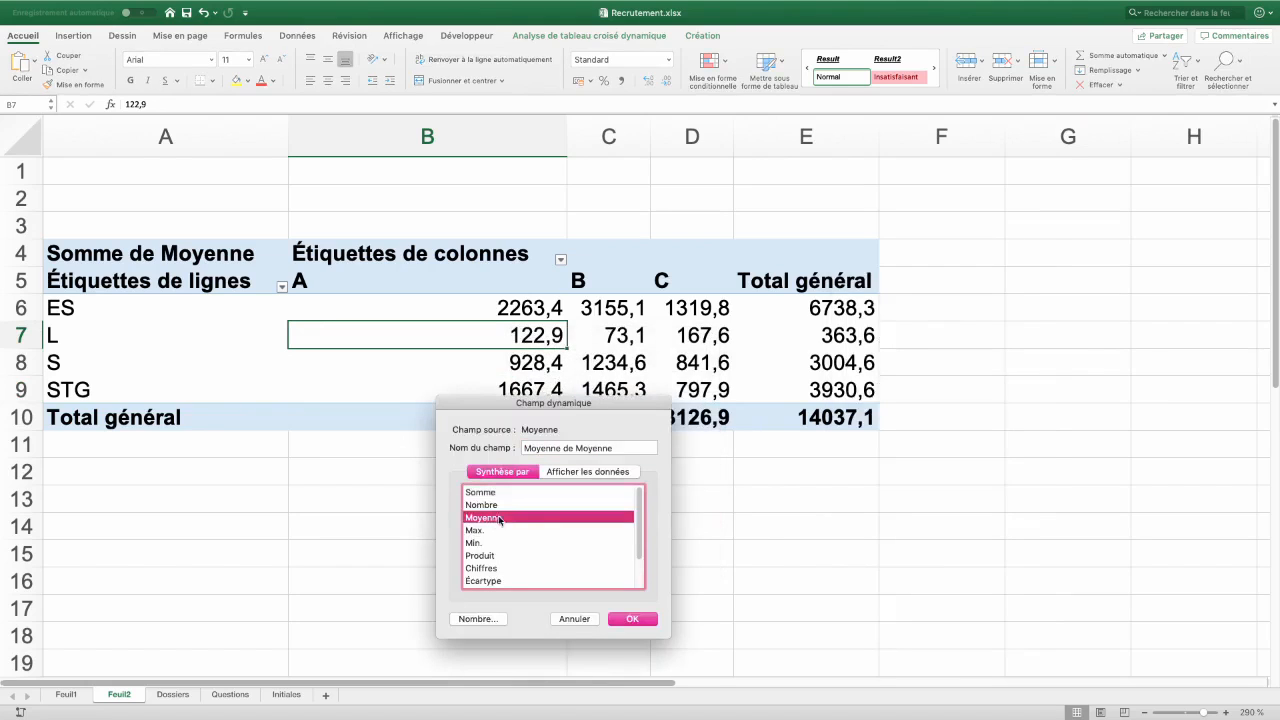
left_click_drag(617, 448, 572, 446)
type("s")
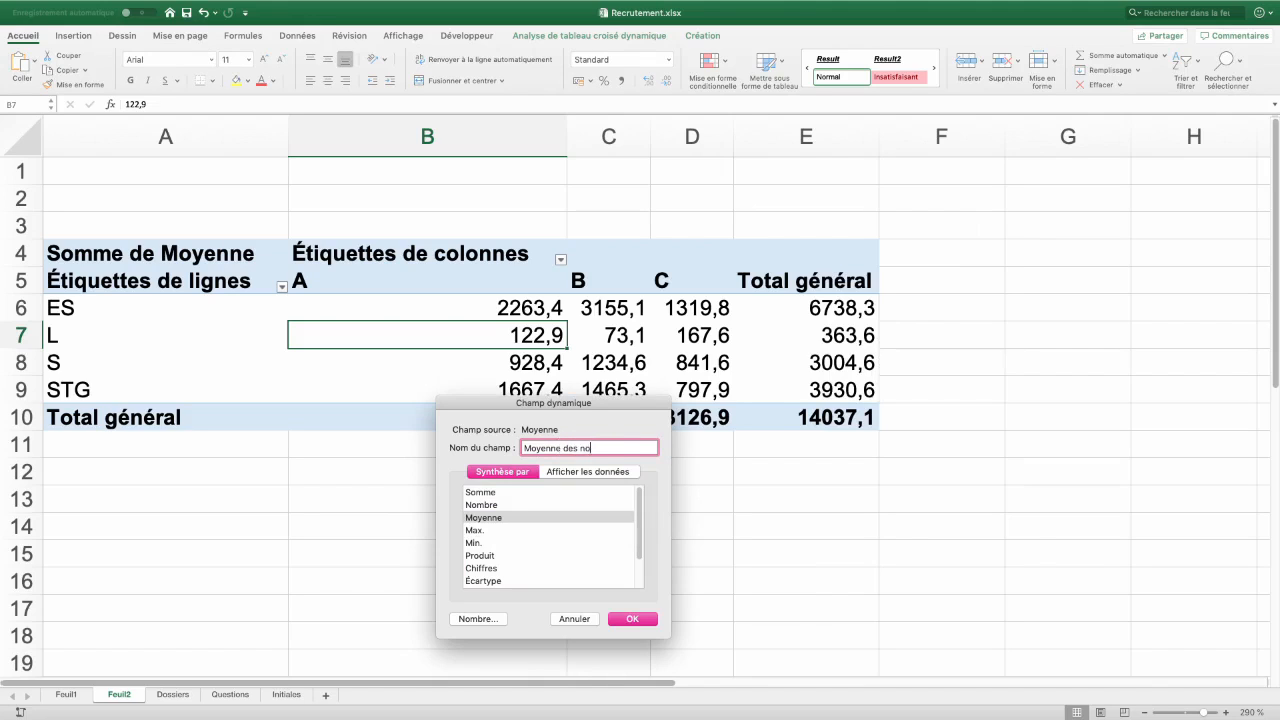
left_click(641, 618)
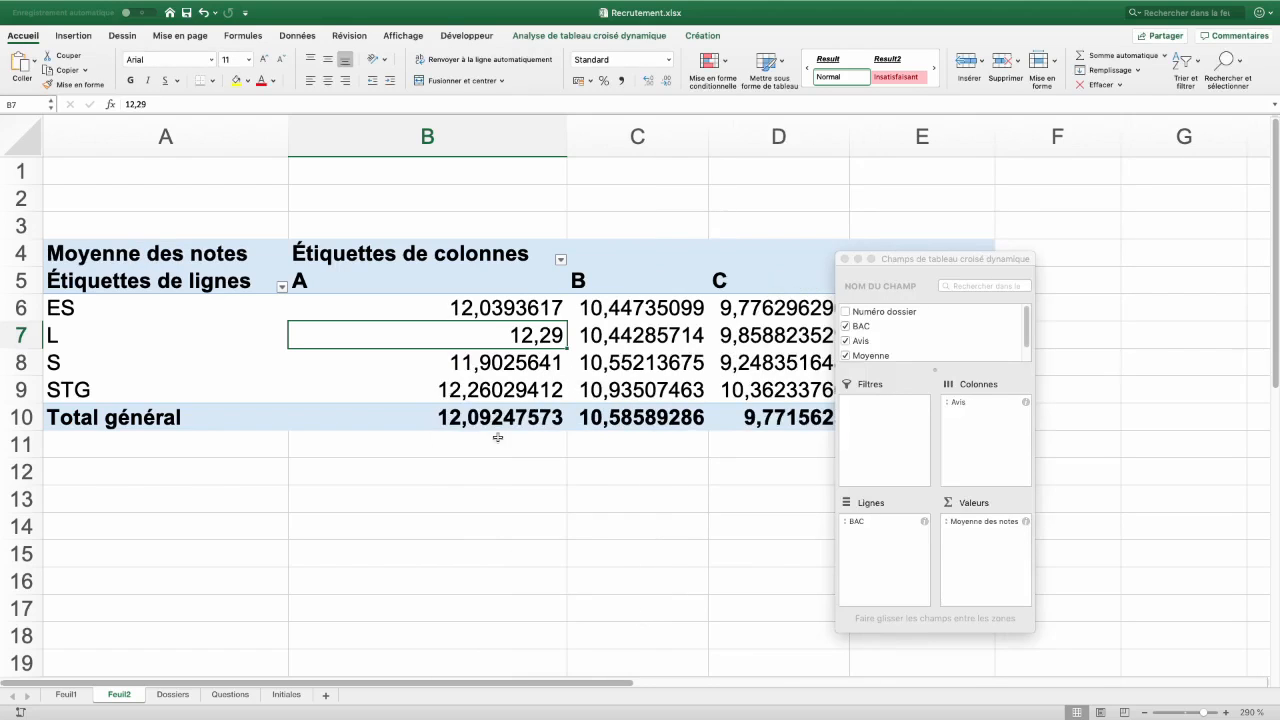
left_click(466, 390)
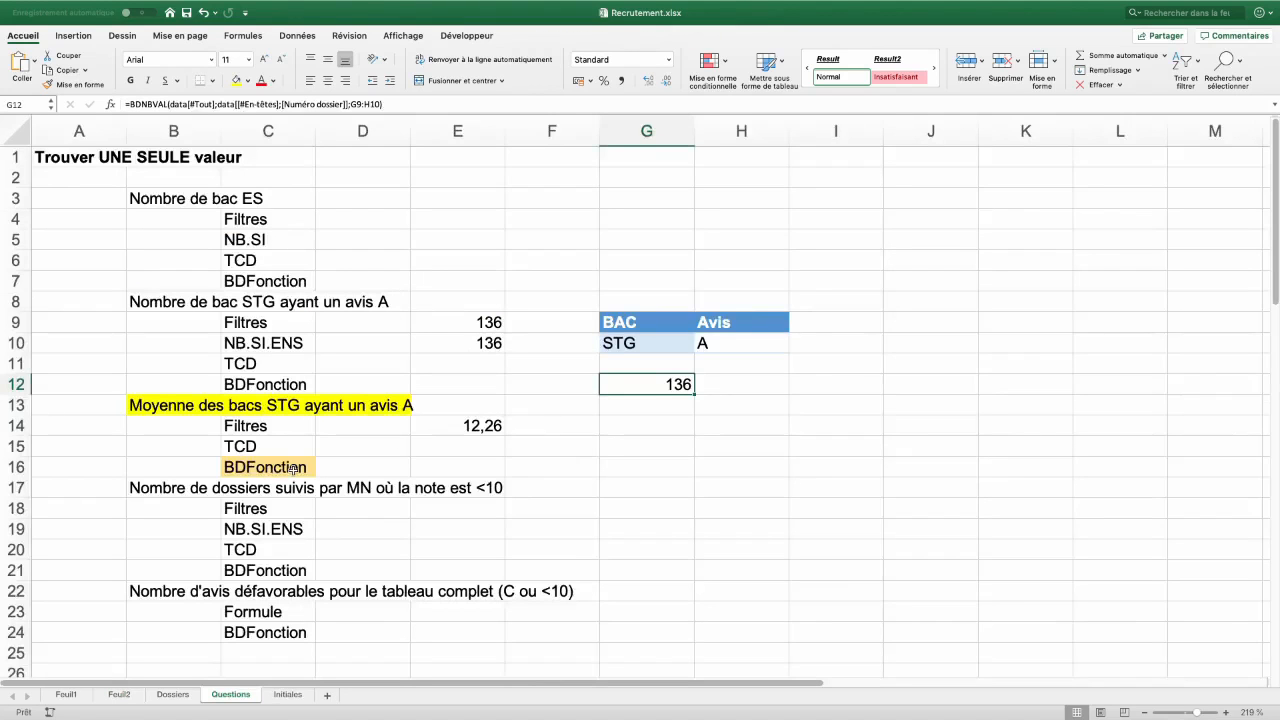
Review the BDNBVAL formula in G12 with its criteria range, and insert the BDMOYENNE function in cell G16
left_click_drag(614, 344, 723, 322)
double_click(666, 386)
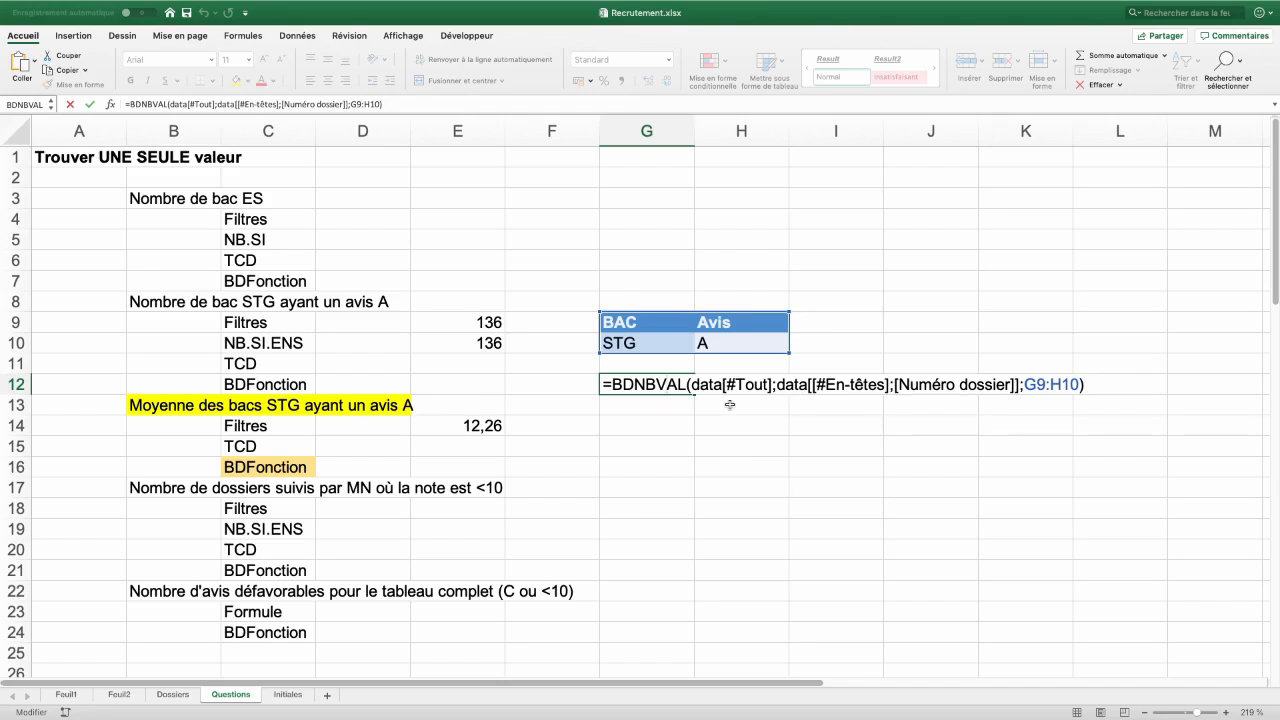
key("Return")
left_click(648, 468)
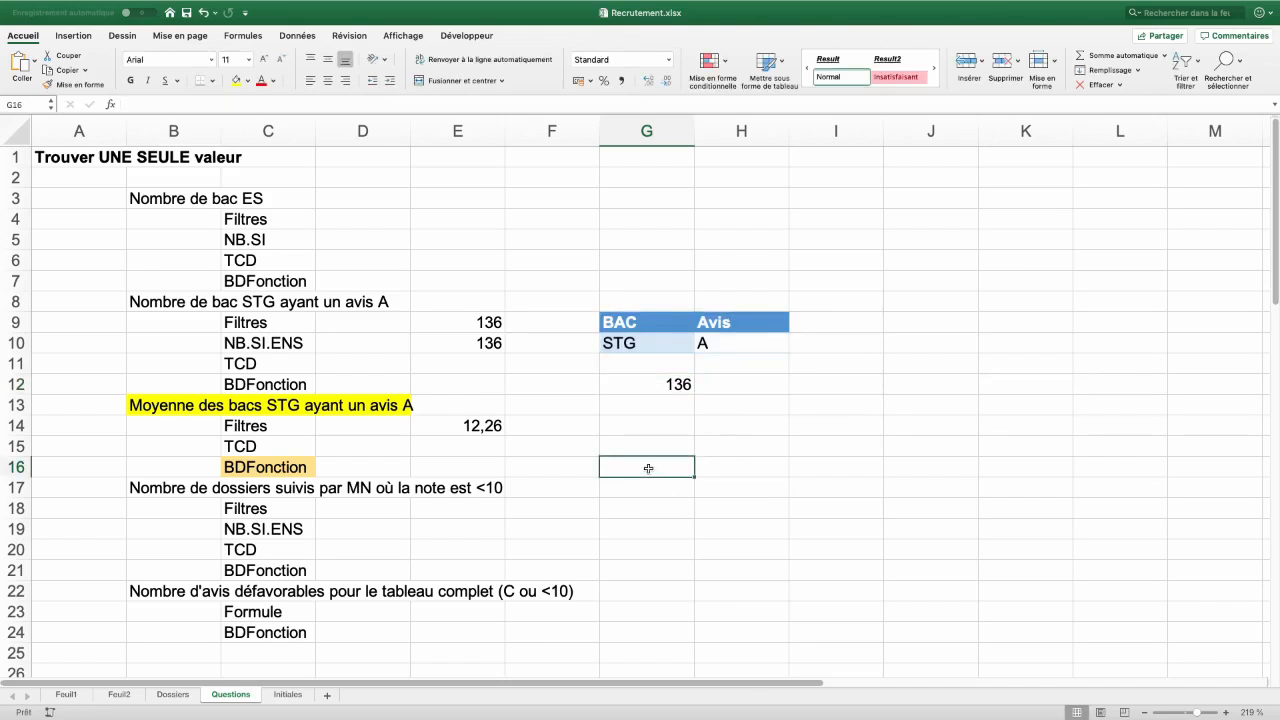
left_click(245, 35)
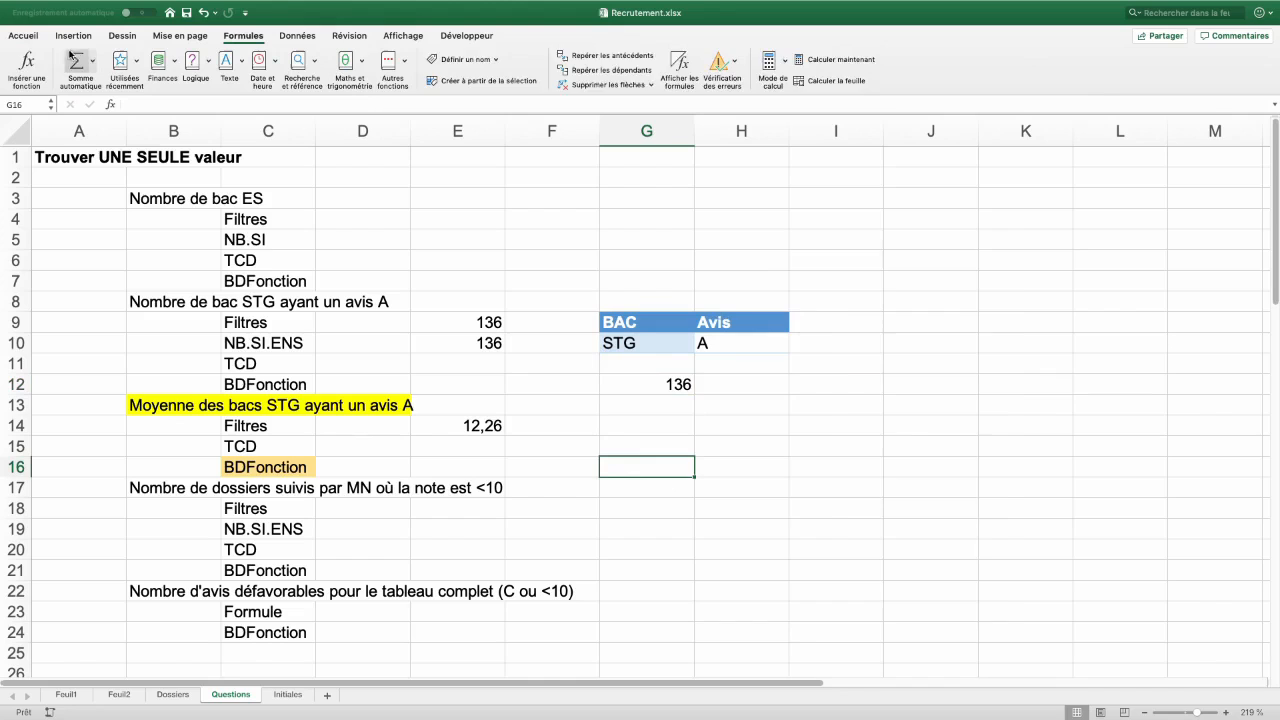
left_click(27, 68)
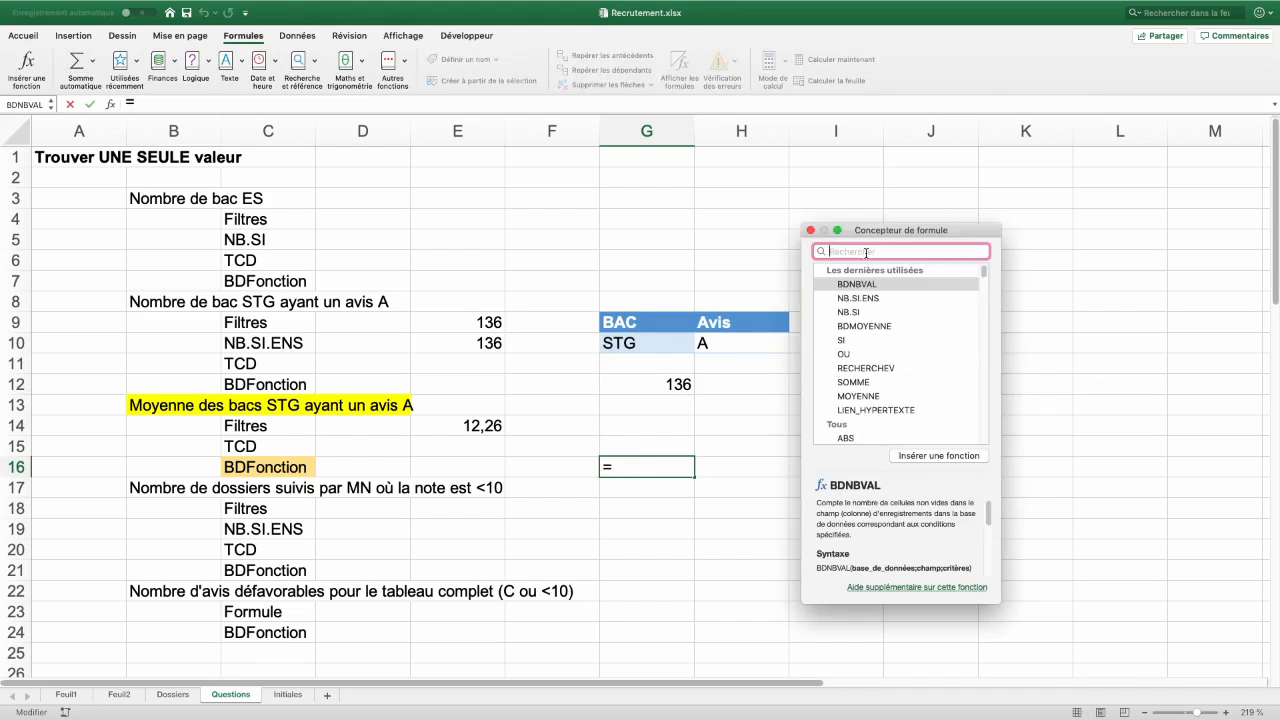
type("bdmo")
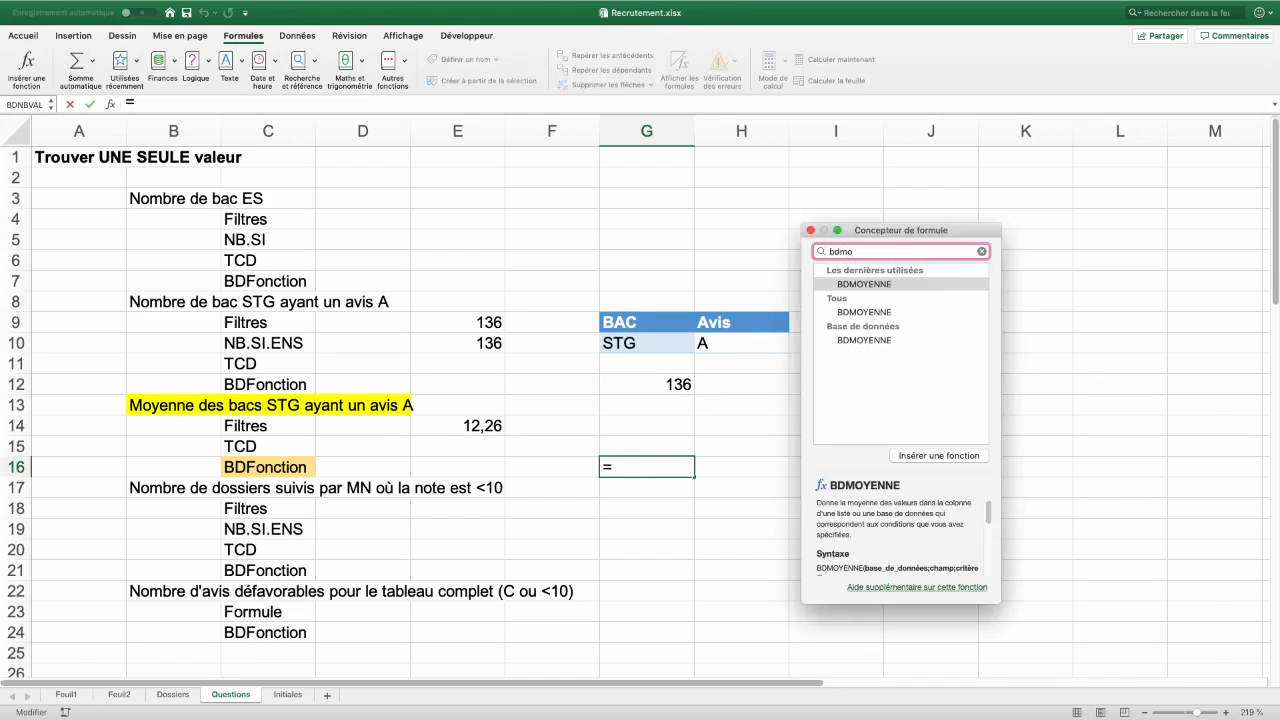
left_click(870, 314)
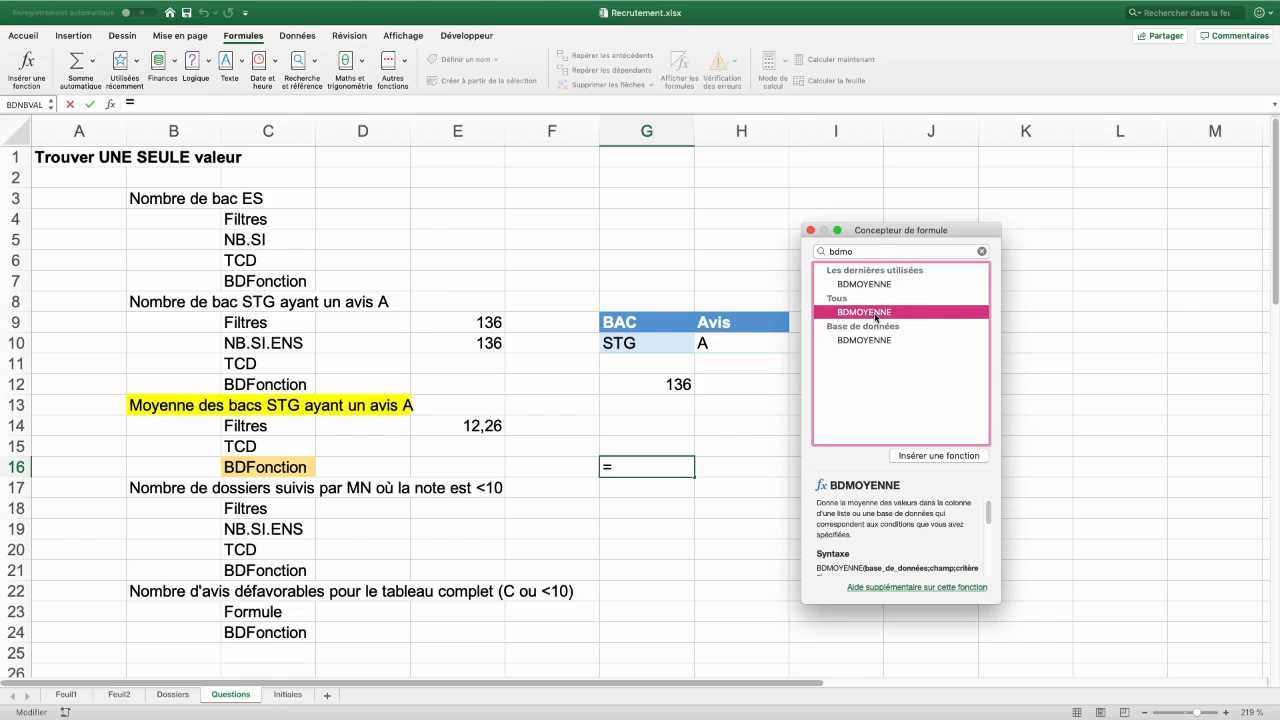
double_click(873, 313)
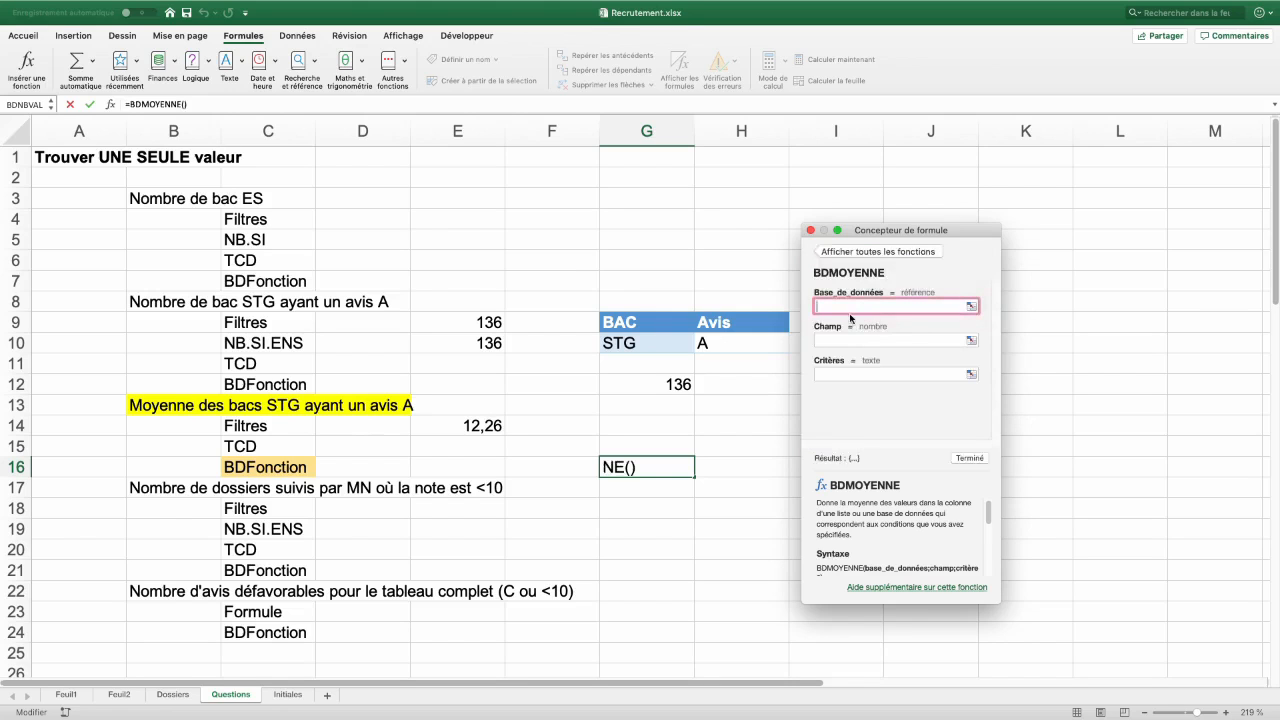
Set BDMOYENNE's database to the whole data table including headers and its field to the Moyenne header on the Dossiers sheet
left_click(181, 696)
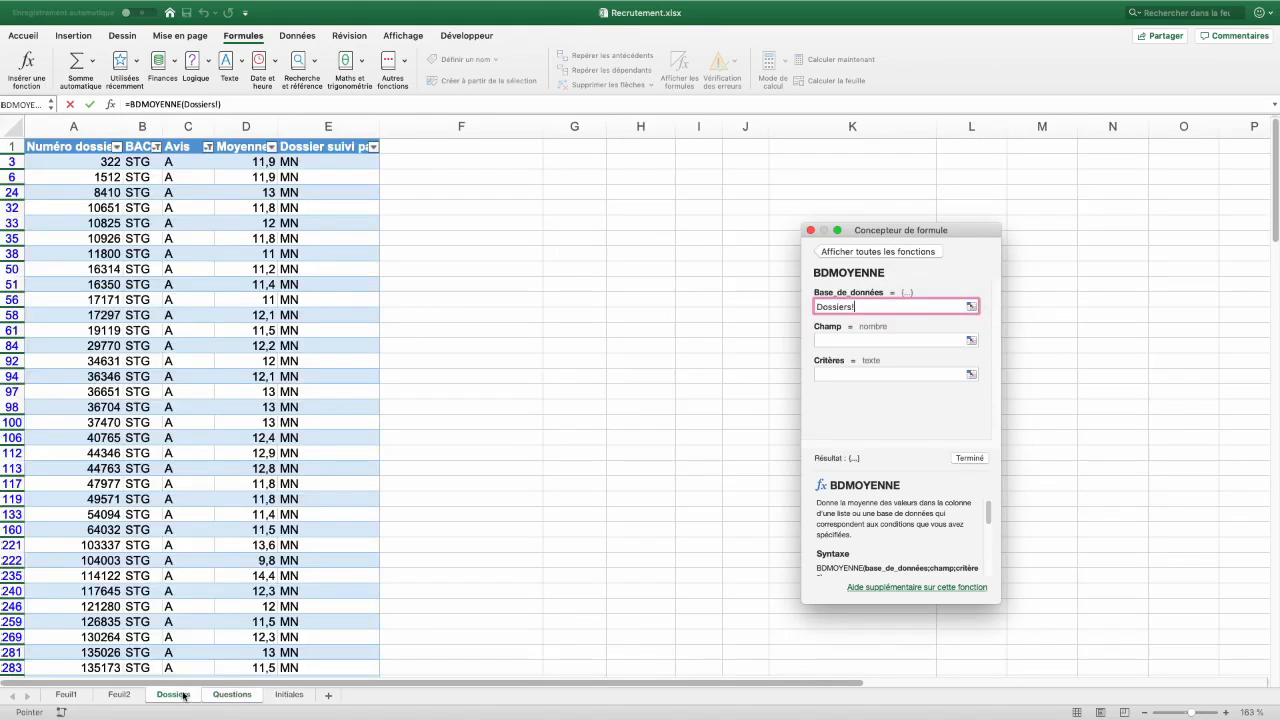
left_click(27, 143)
left_click(27, 143)
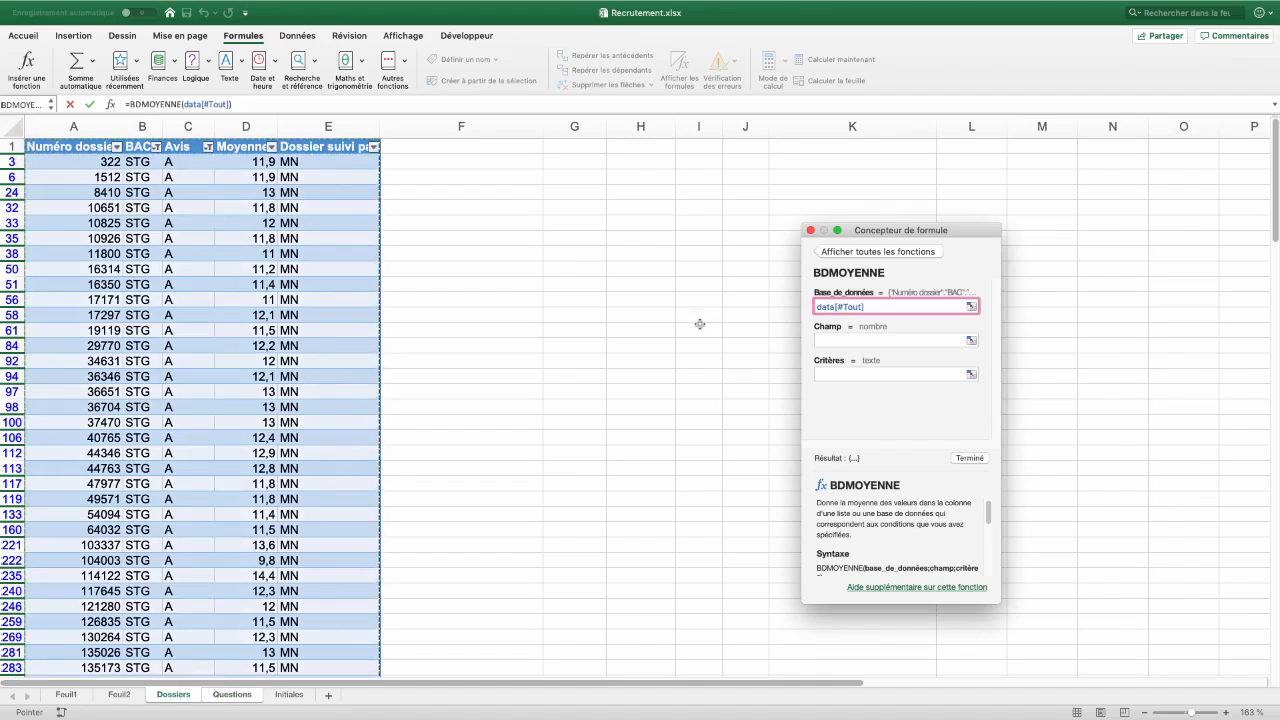
left_click(835, 340)
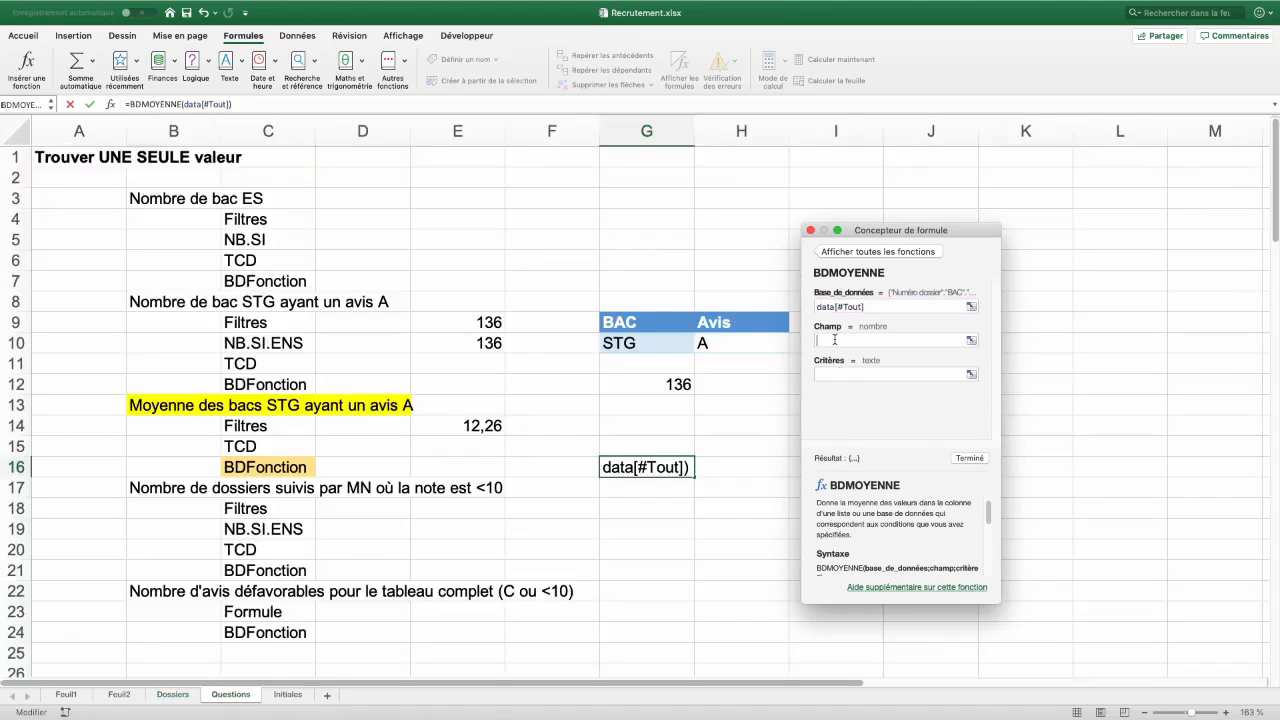
left_click(172, 693)
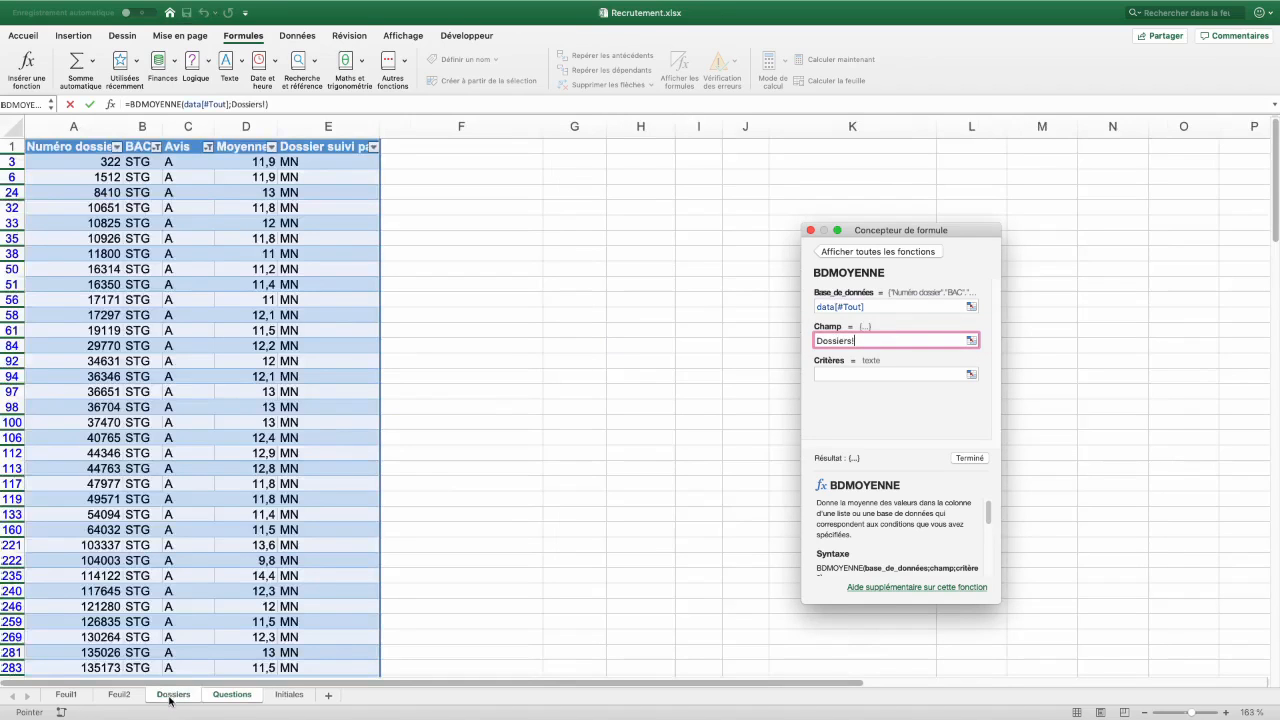
left_click(248, 147)
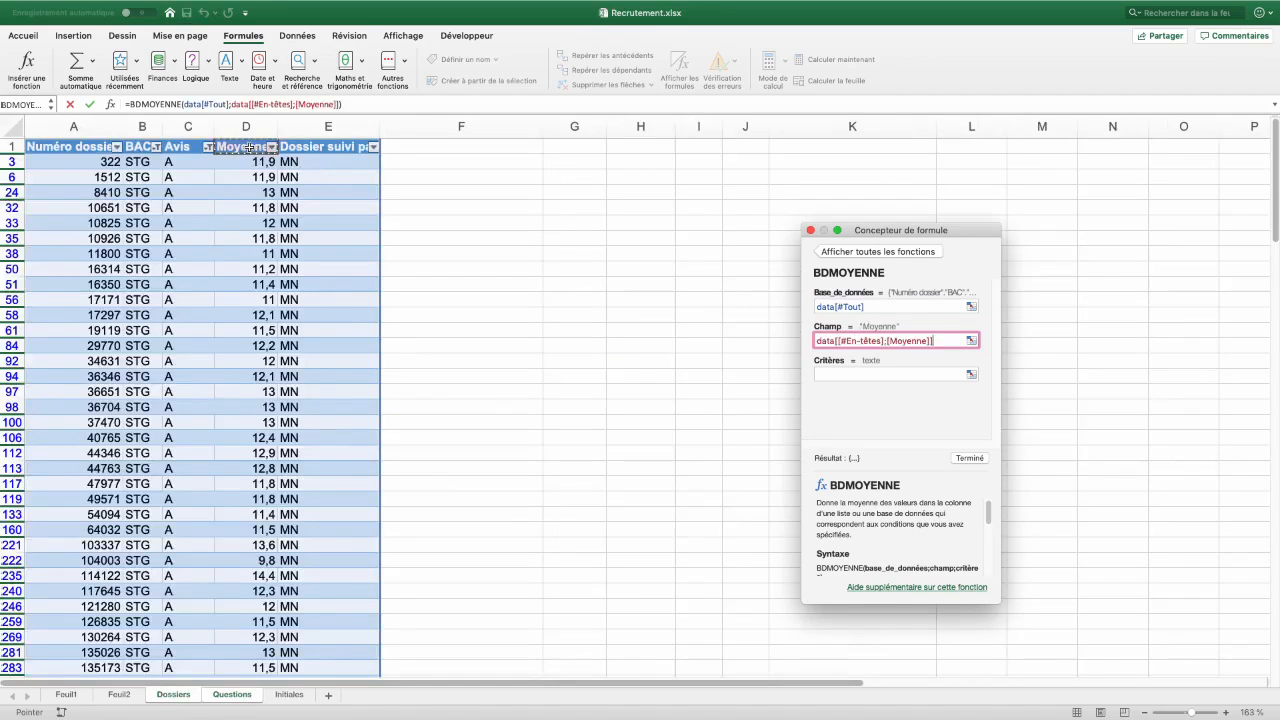
Set BDMOYENNE's criteria to the BAC and Avis range G9:H10 and close the formula builder
left_click(839, 374)
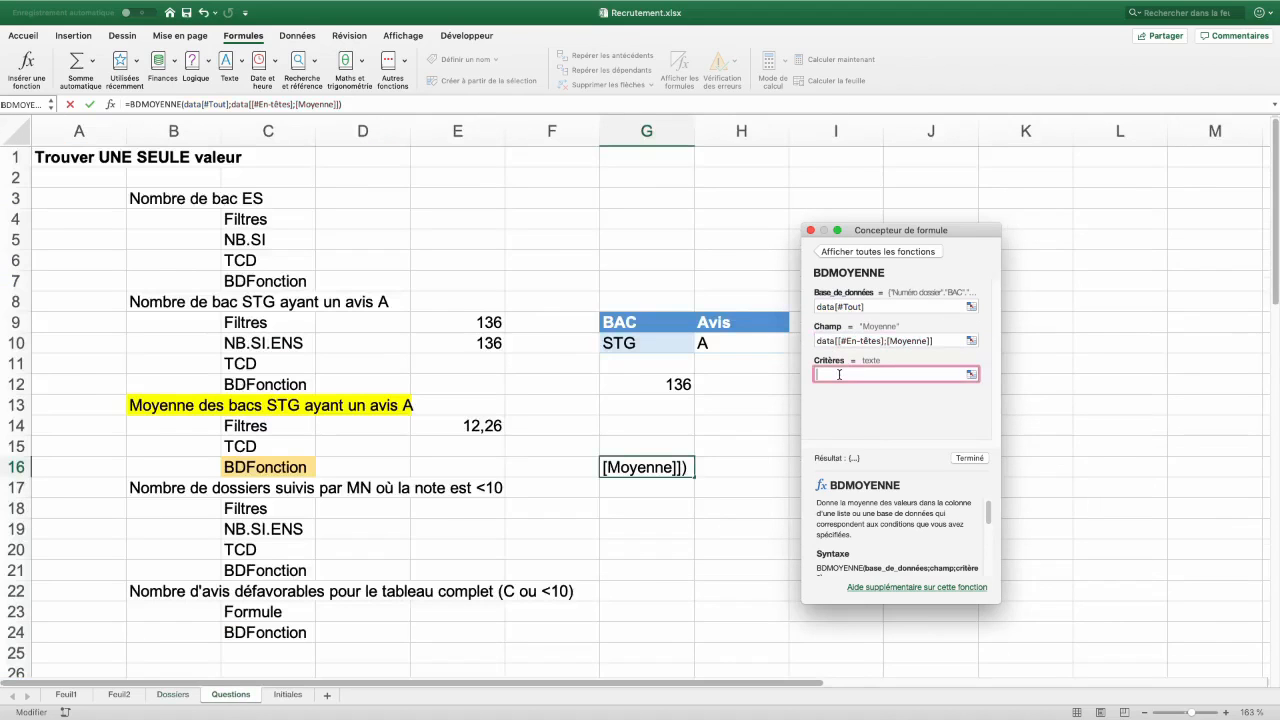
left_click_drag(636, 321, 737, 345)
left_click(810, 230)
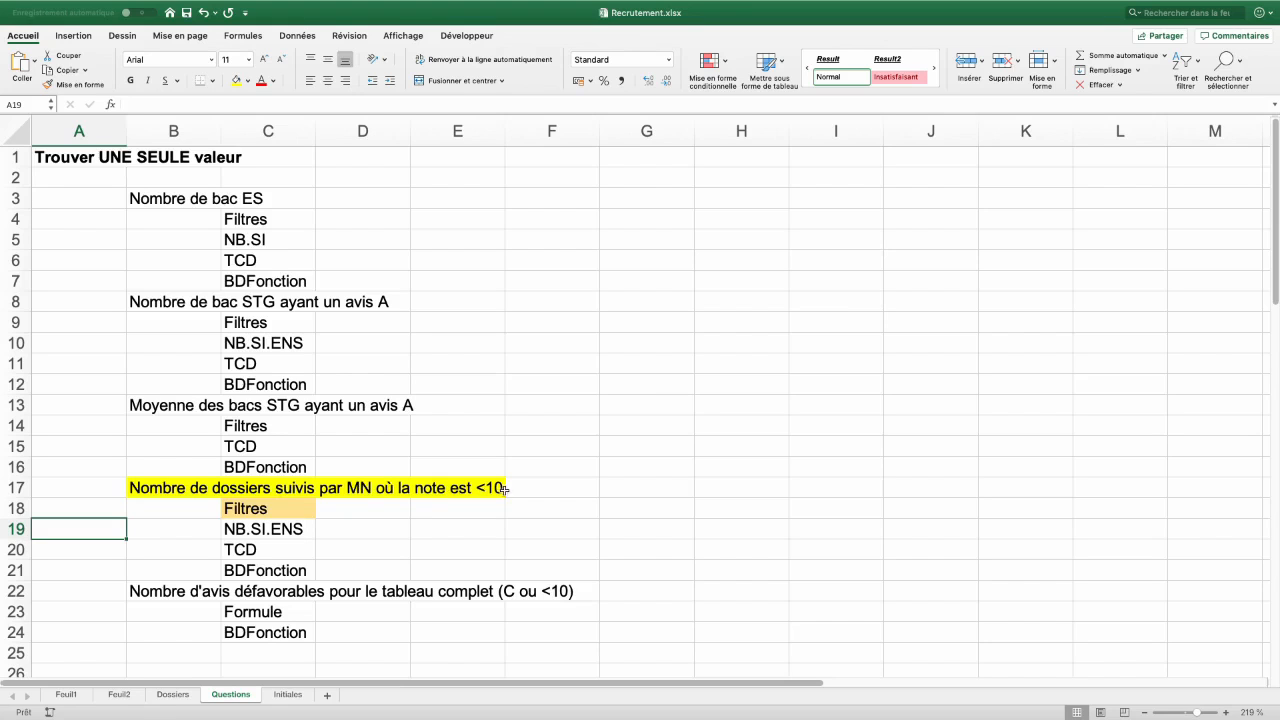
Clear all filters from the table on the Dossiers sheet and filter Dossier suivi par to MN only
left_click(172, 694)
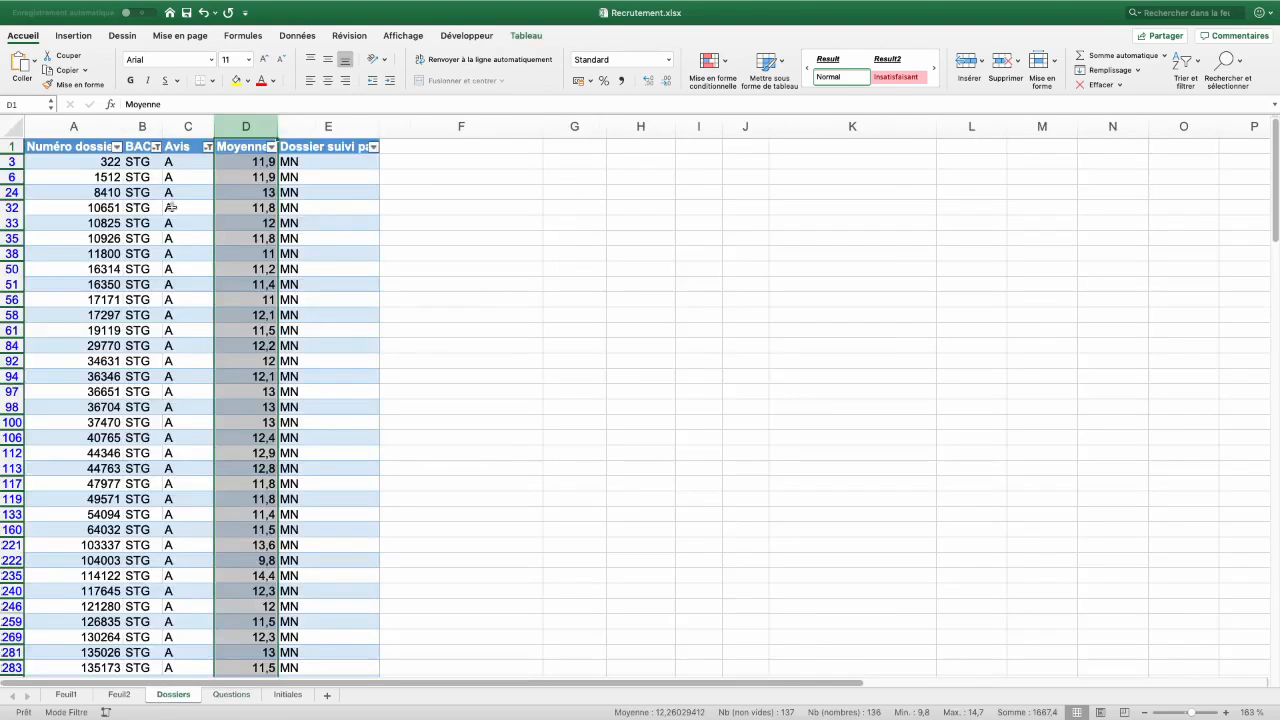
left_click(297, 35)
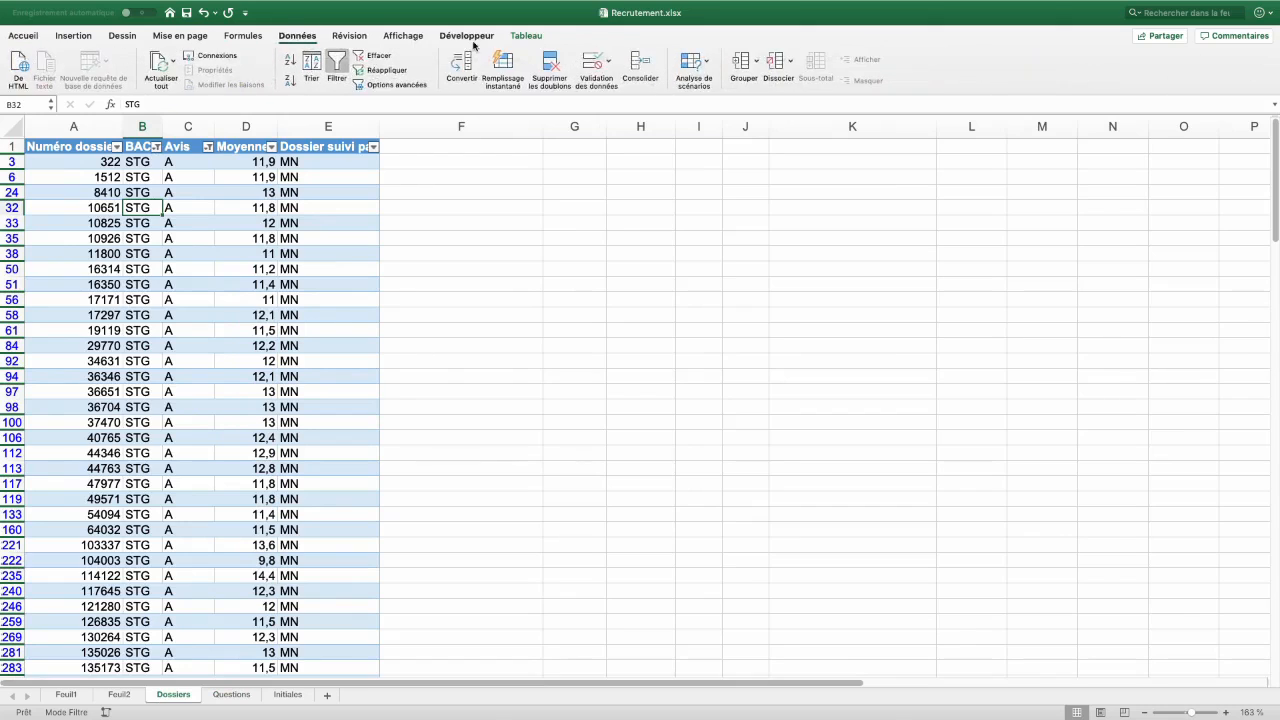
left_click(371, 56)
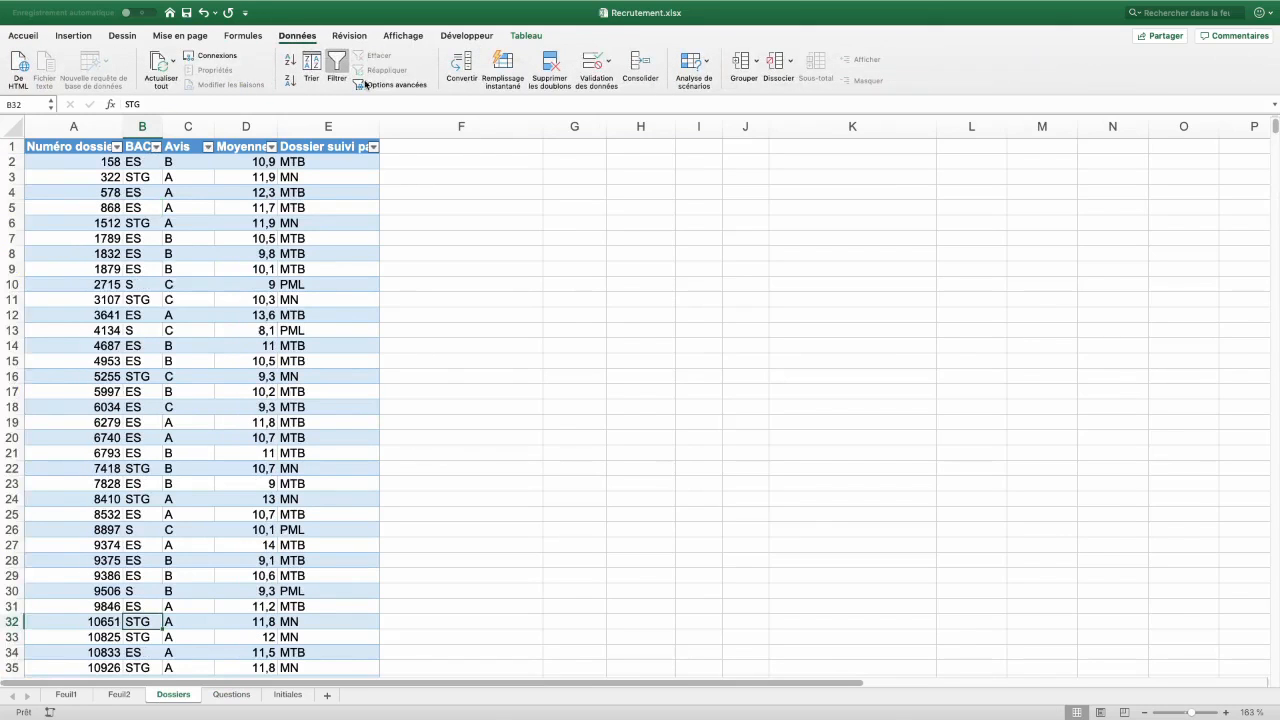
left_click(373, 147)
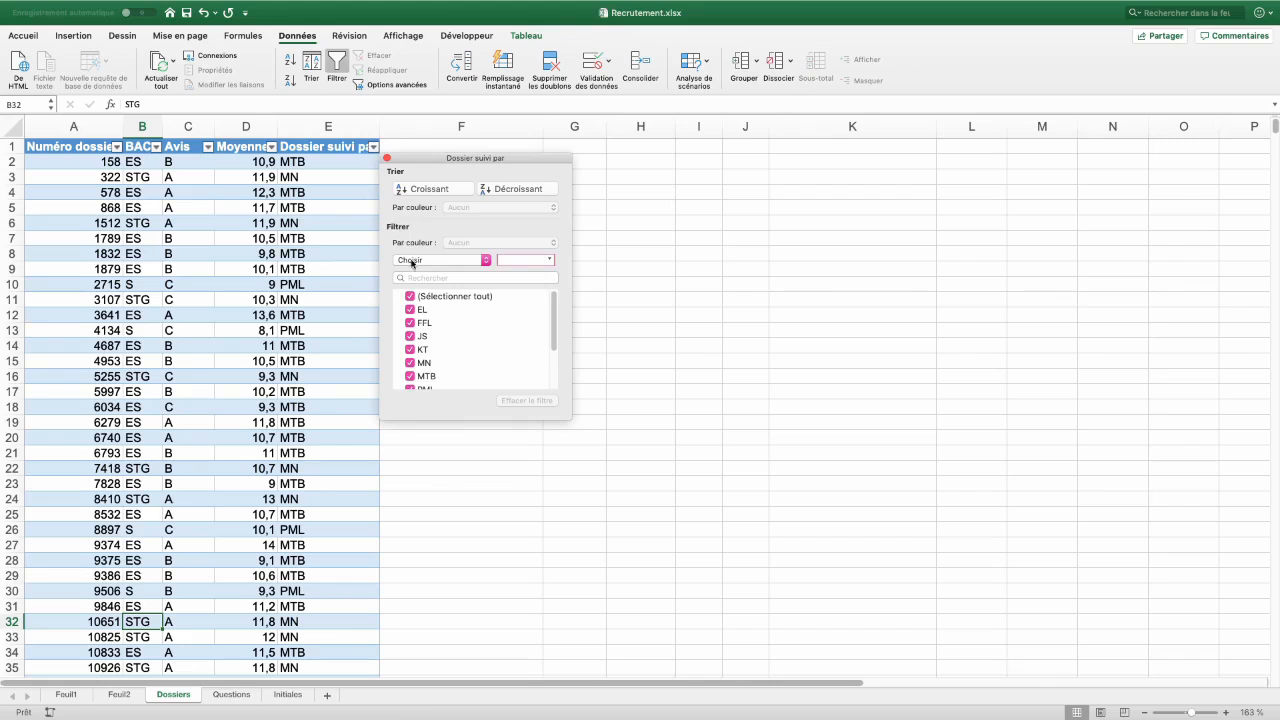
left_click(411, 297)
left_click(414, 363)
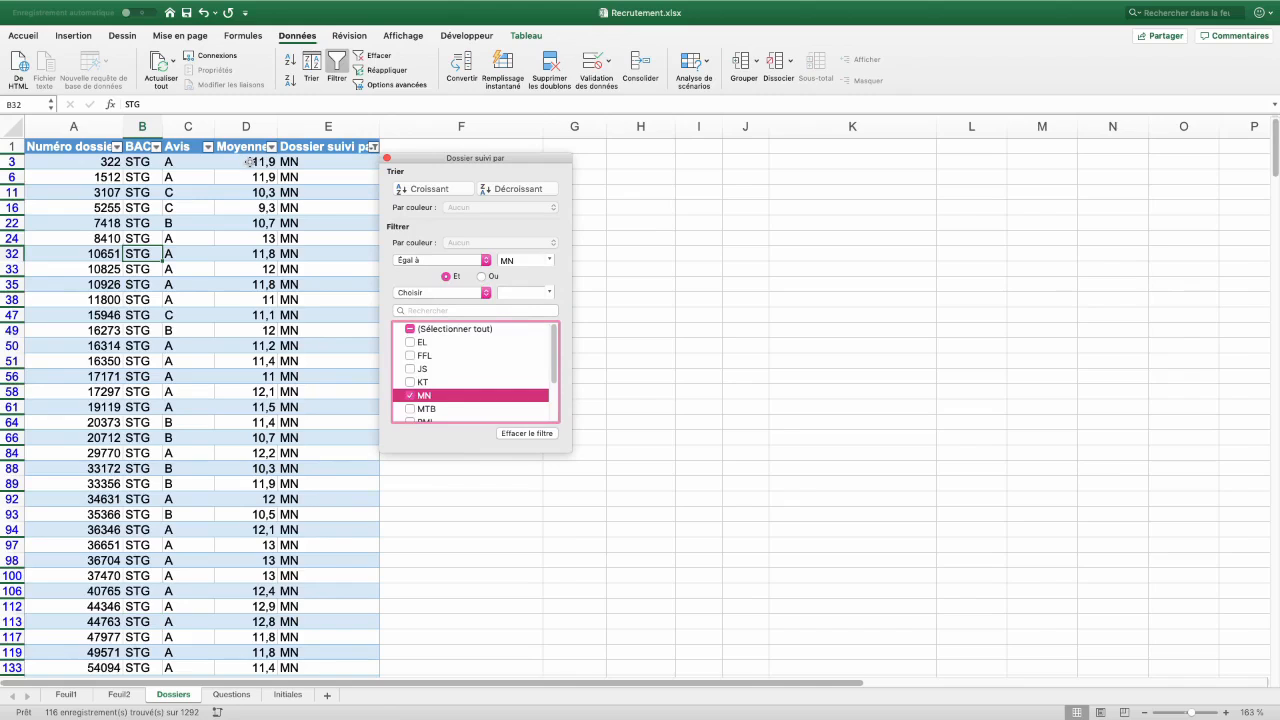
Filter the Moyenne column to values less than 10 (Inférieur à 10)
left_click(271, 148)
left_click(271, 148)
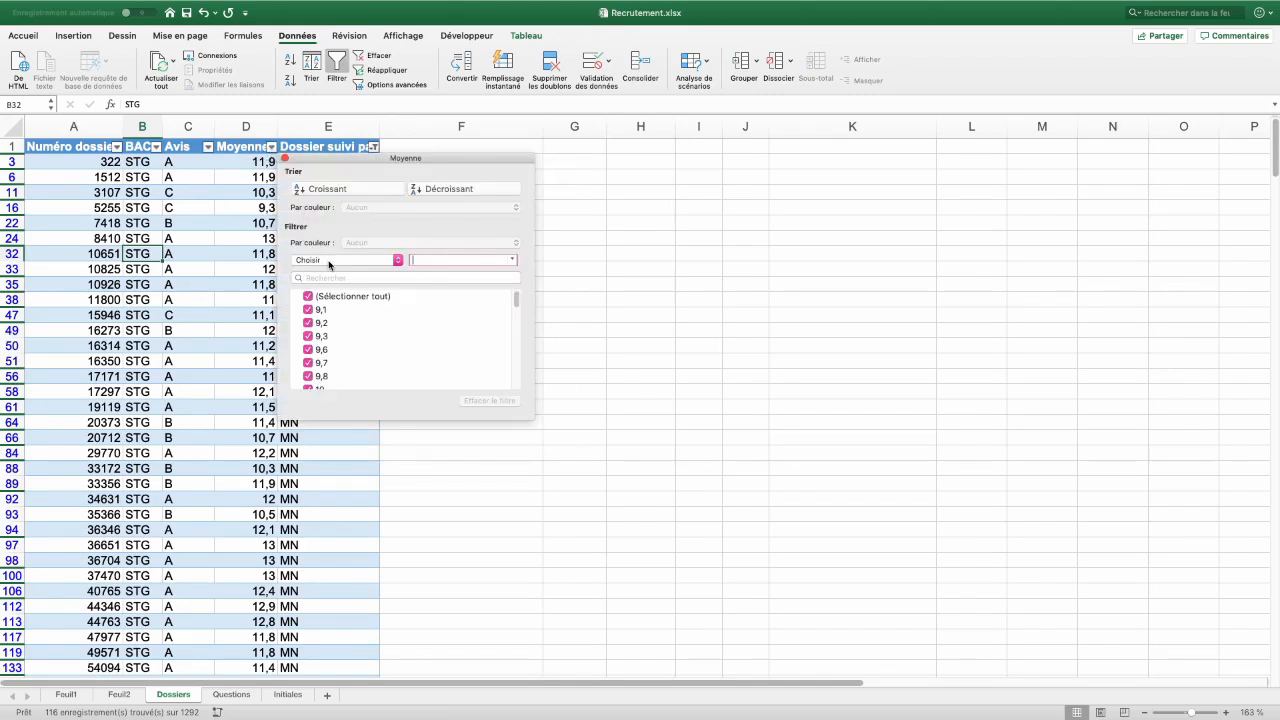
left_click(329, 260)
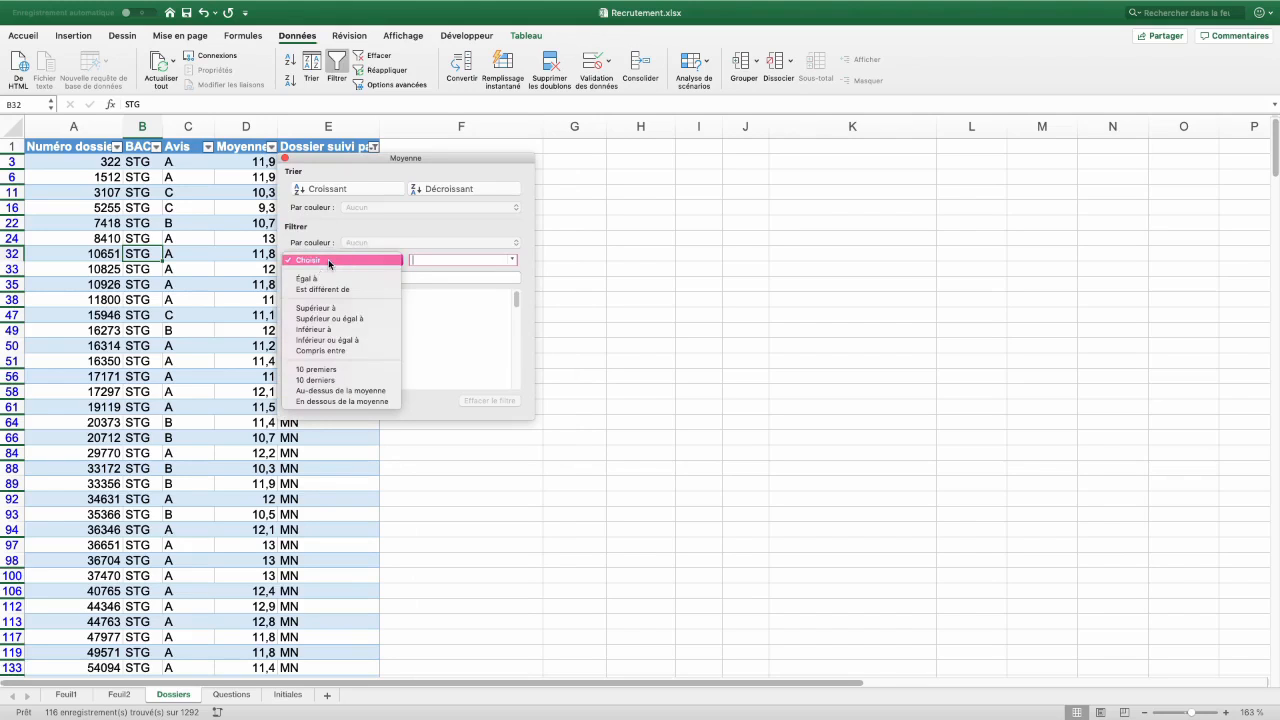
left_click(334, 331)
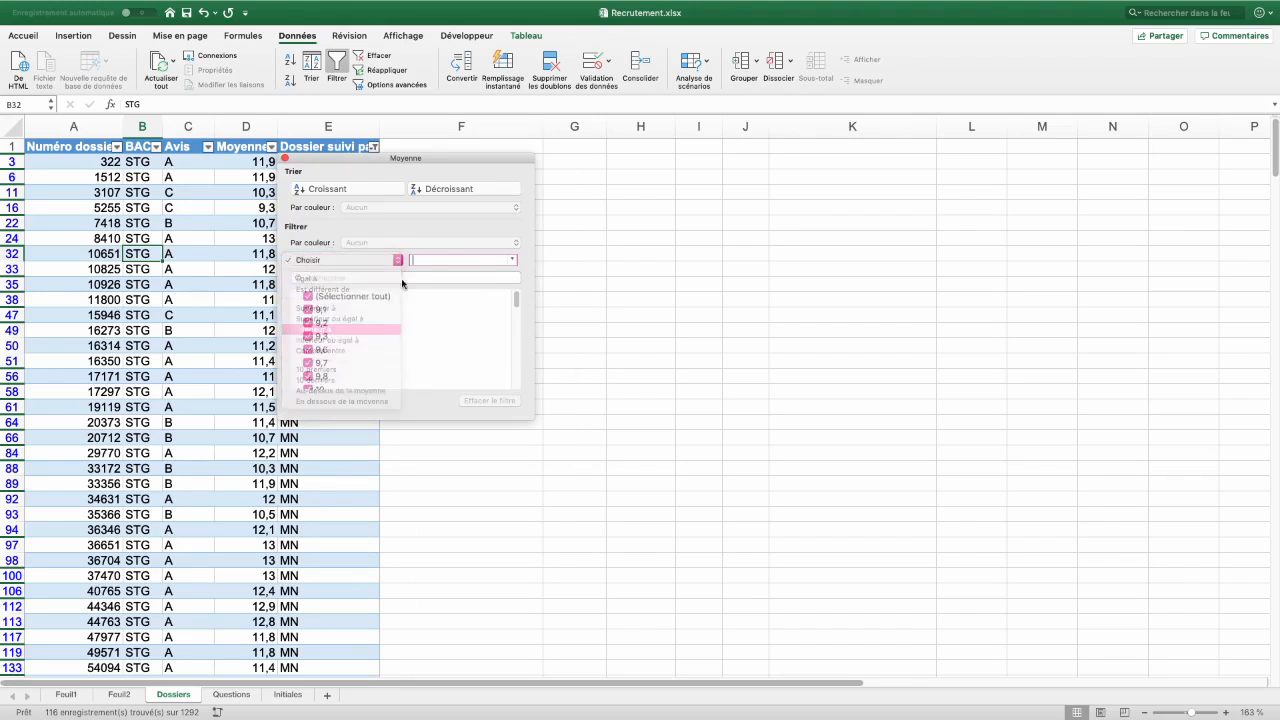
left_click(414, 260)
type("10")
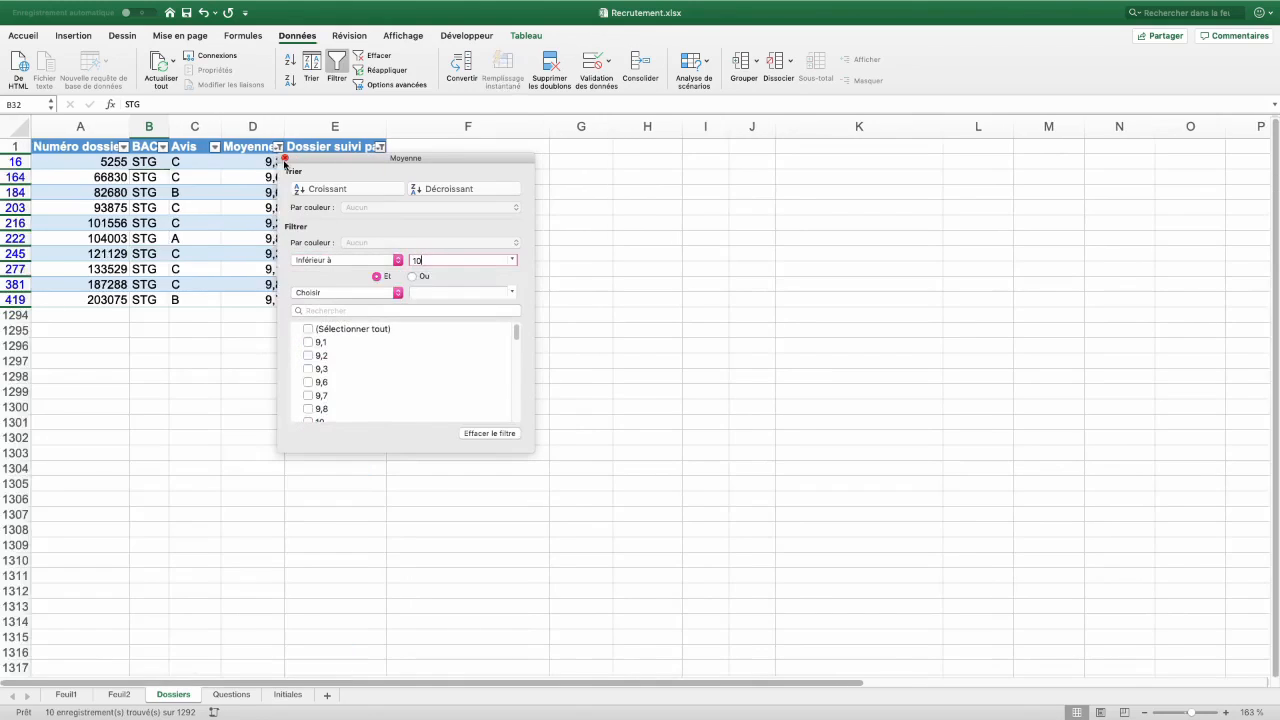
left_click(284, 158)
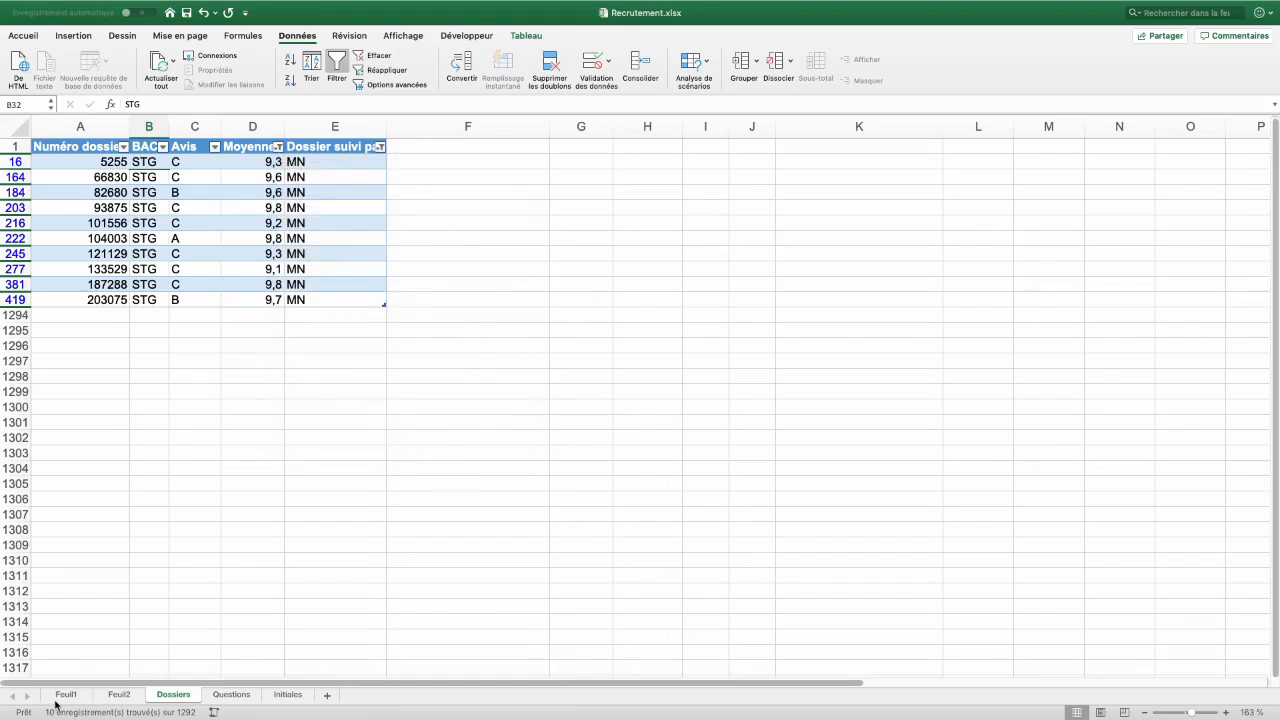
Enter 10 in E18 of the Questions sheet as the Filtres answer for MN dossiers with a note below 10
left_click(231, 694)
type("10")
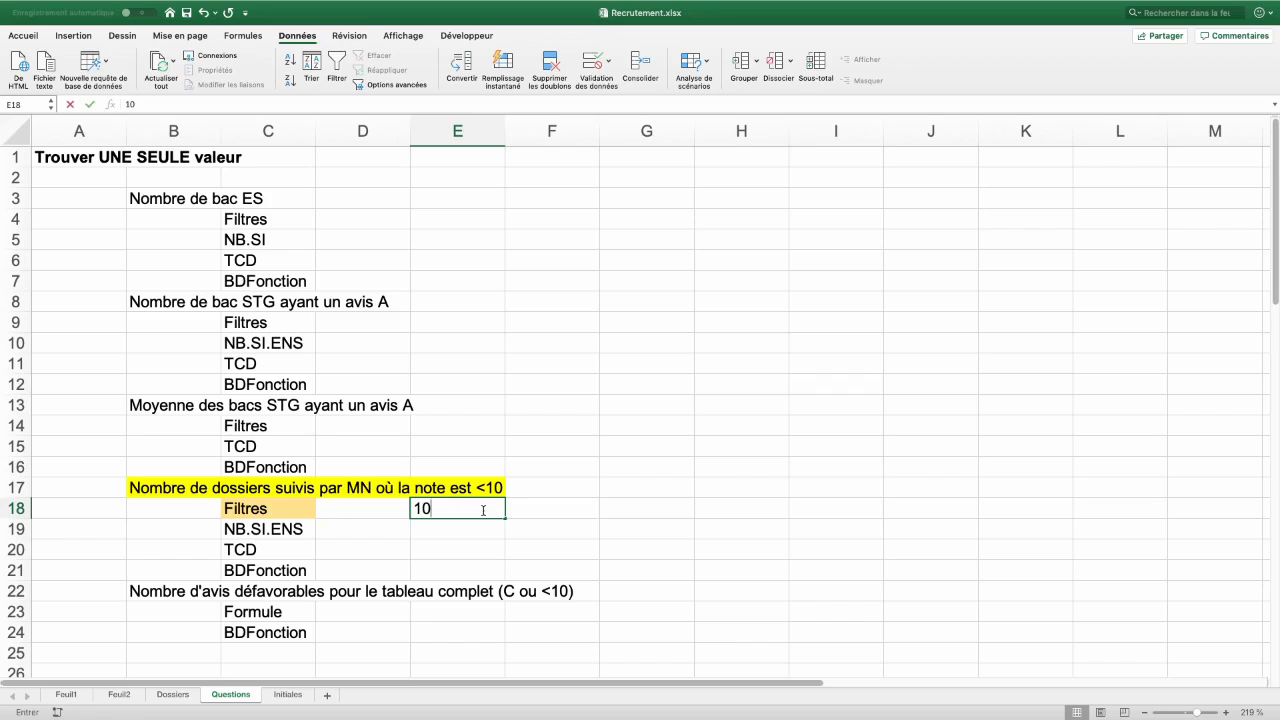
key("Return")
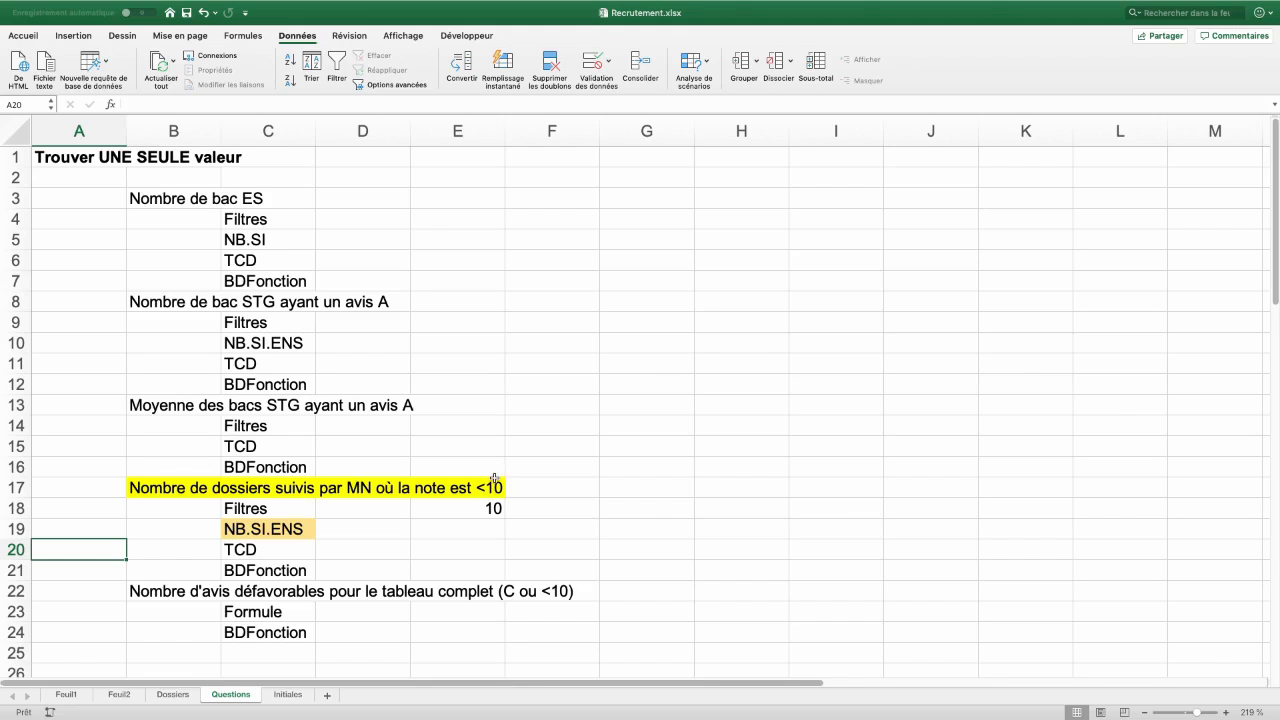
Insert the statistical function NB.SI.ENS in cell E19 of the Questions sheet
left_click(452, 530)
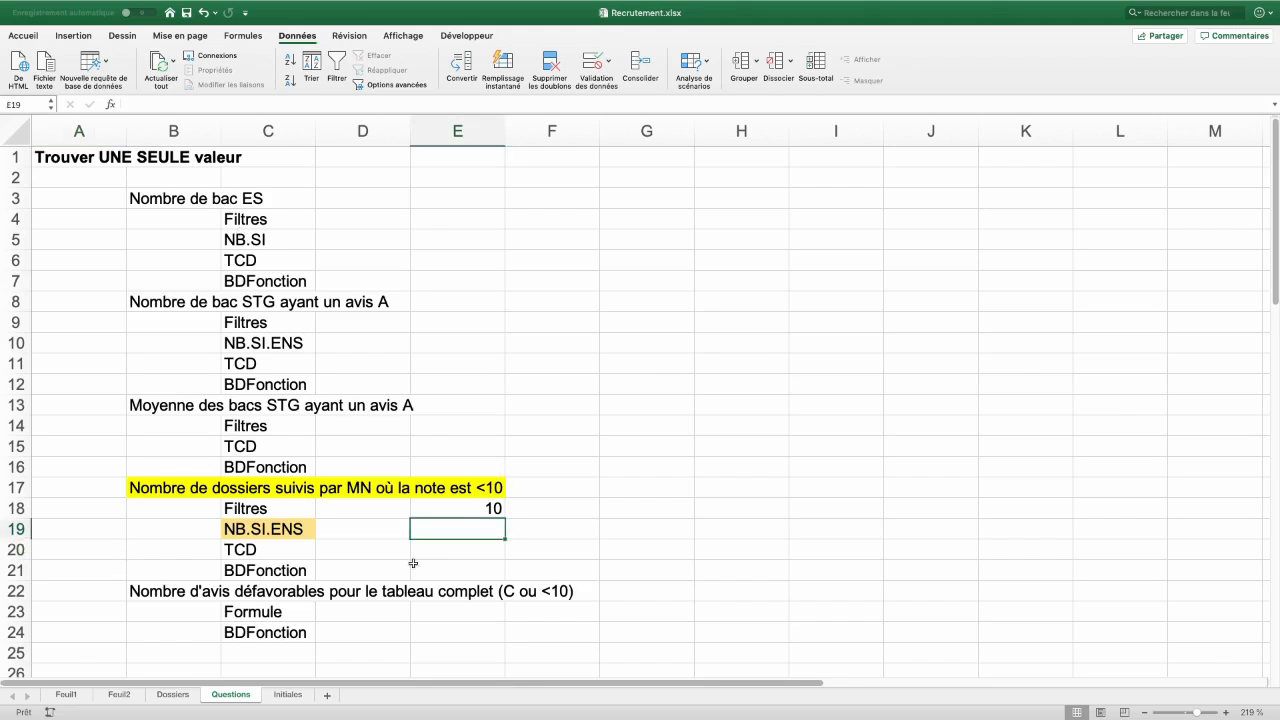
left_click(243, 35)
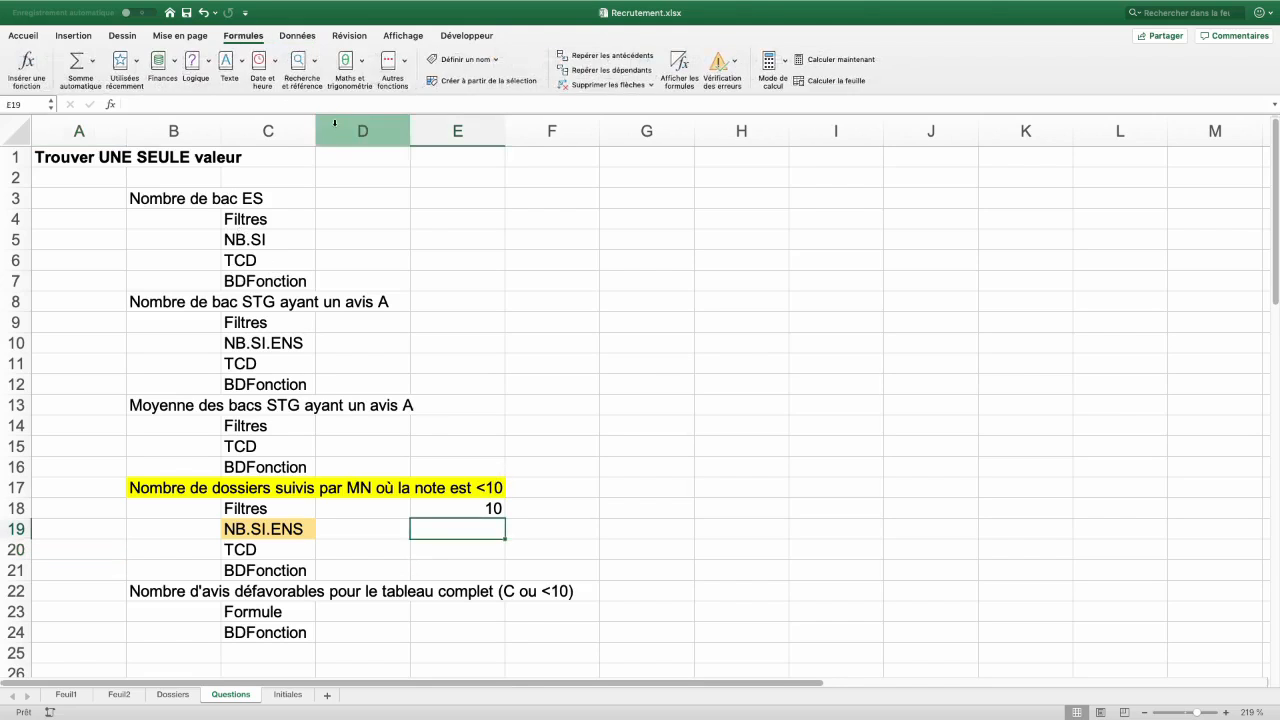
left_click(389, 84)
mouse_move(430, 83)
scroll(574, 487, "down", 5)
scroll(574, 487, "down", 5)
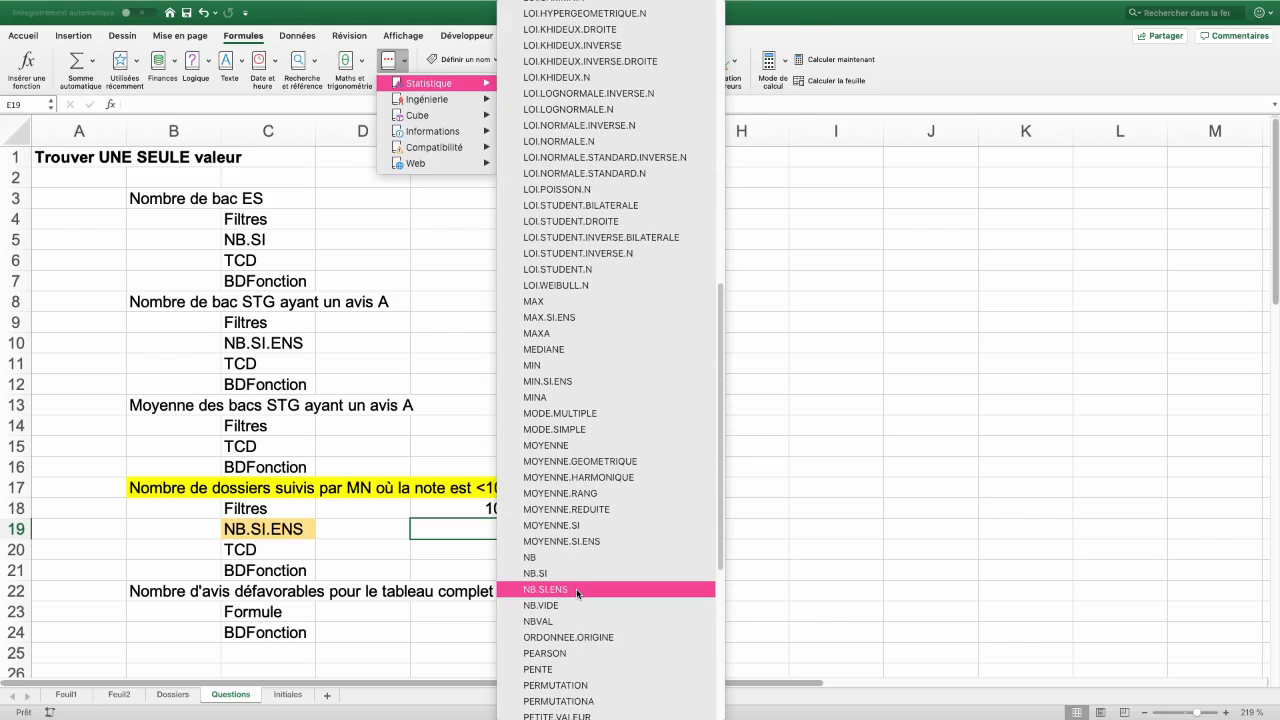
left_click(577, 590)
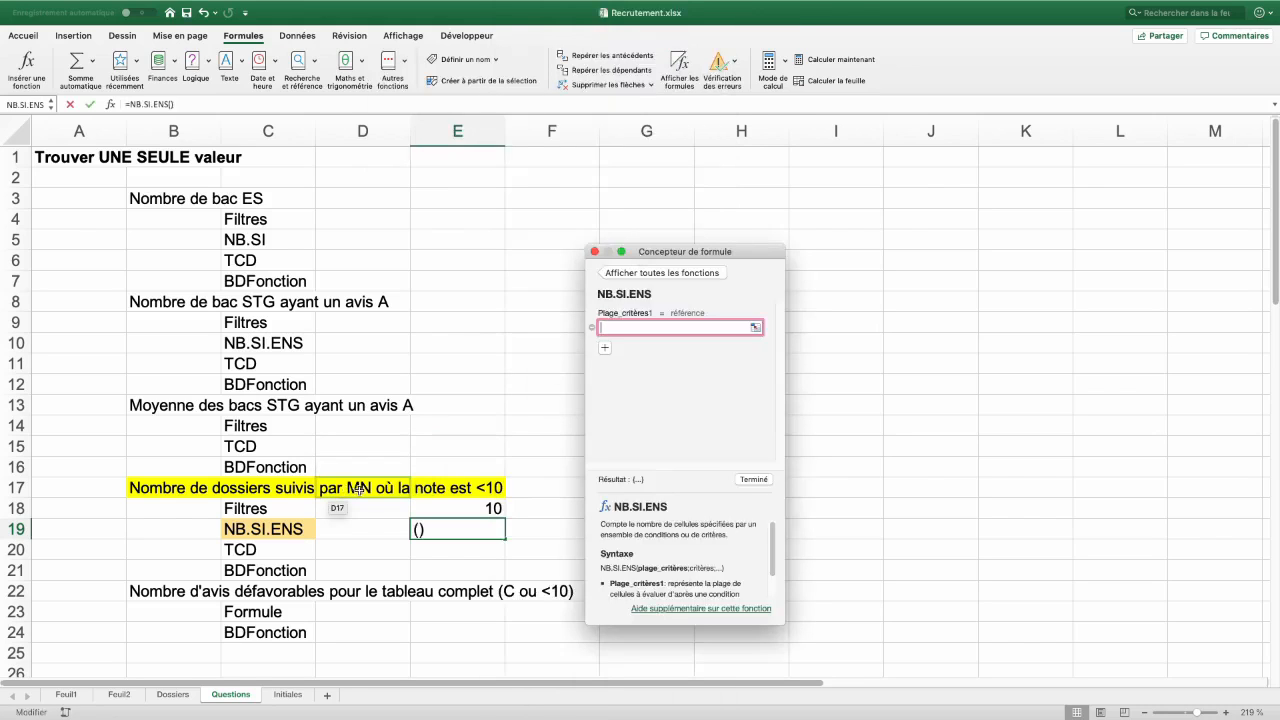
Set NB.SI.ENS's first criteria range to the Dossier suivi par column with criterion "MN", and add a second criteria range argument
left_click(172, 694)
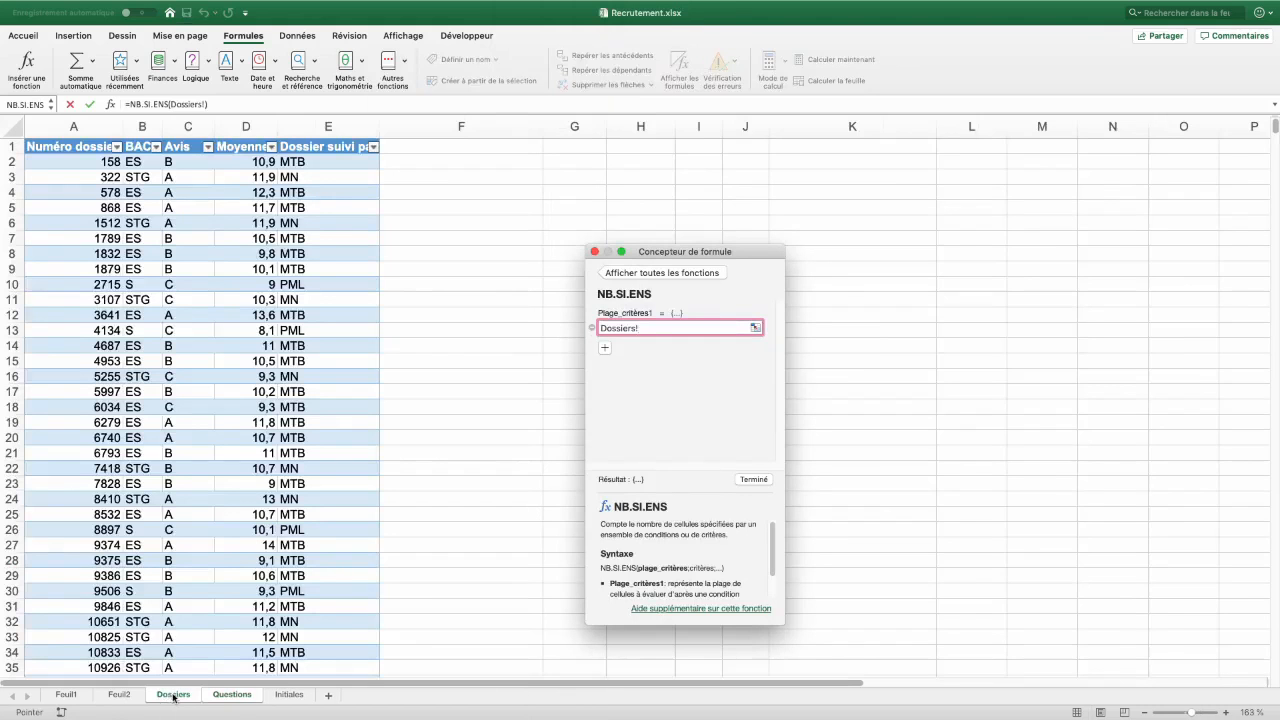
left_click(305, 143)
left_click(605, 348)
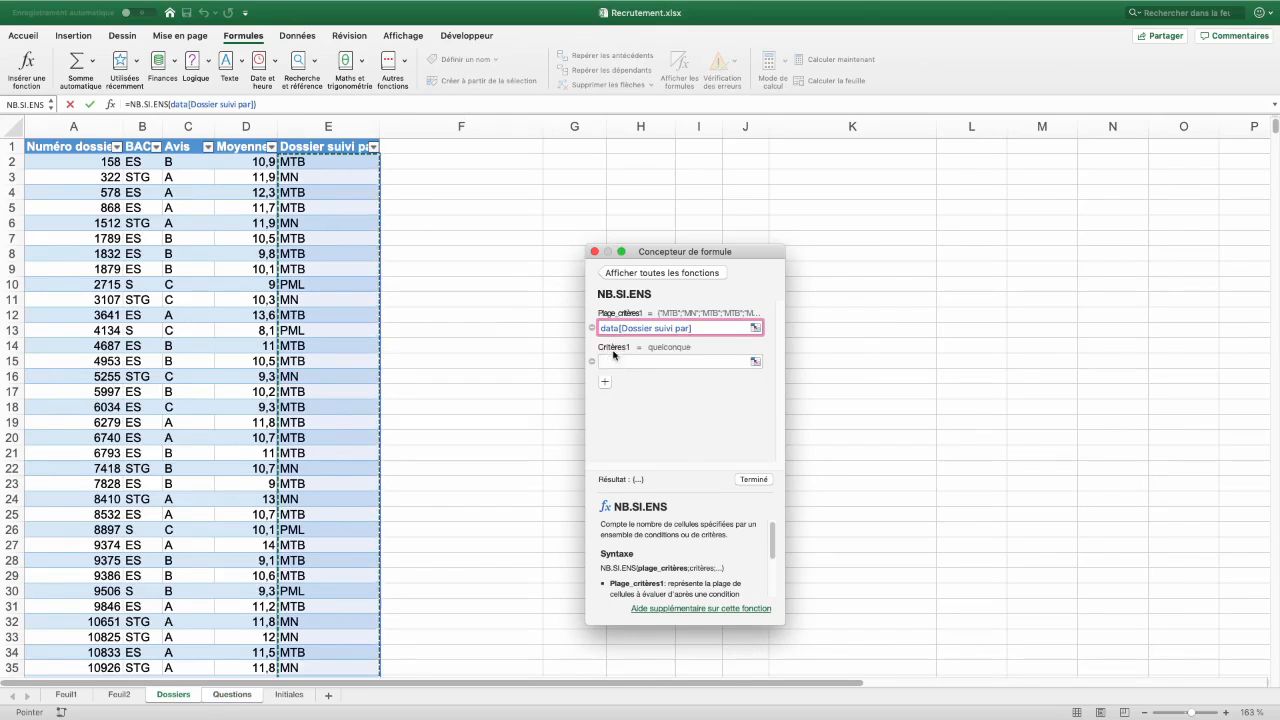
type("\"")
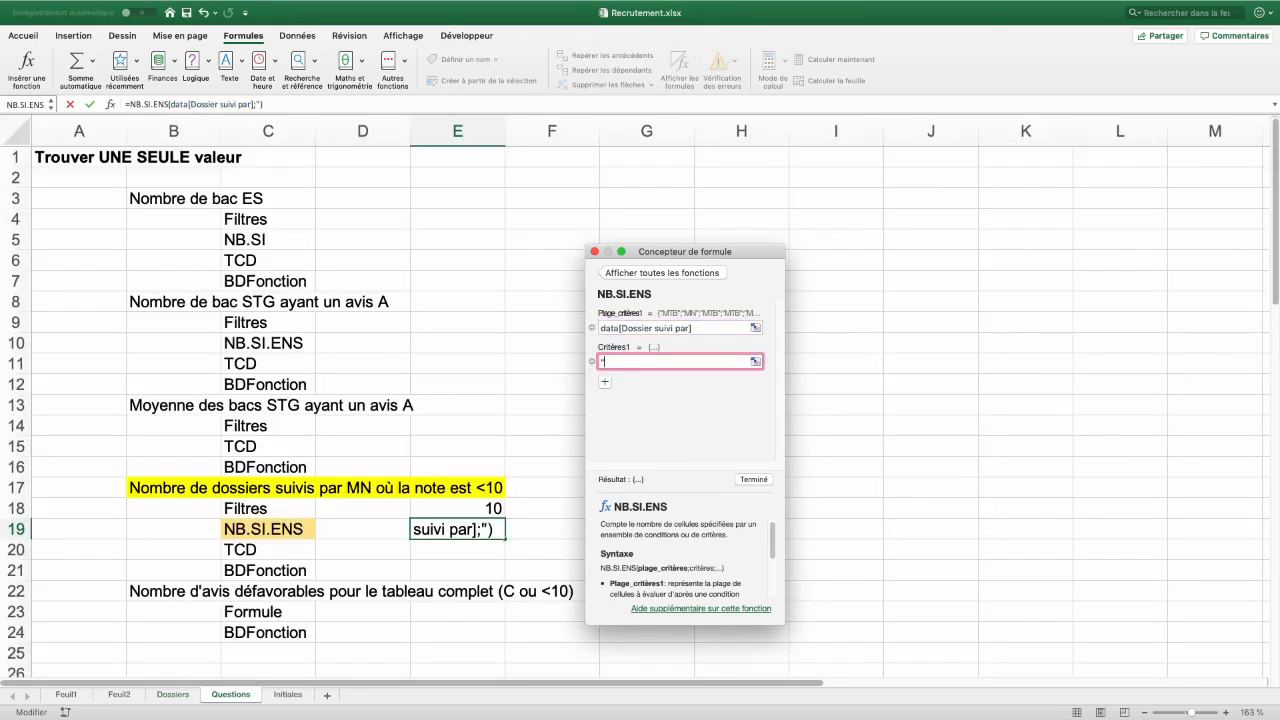
type("MN\"")
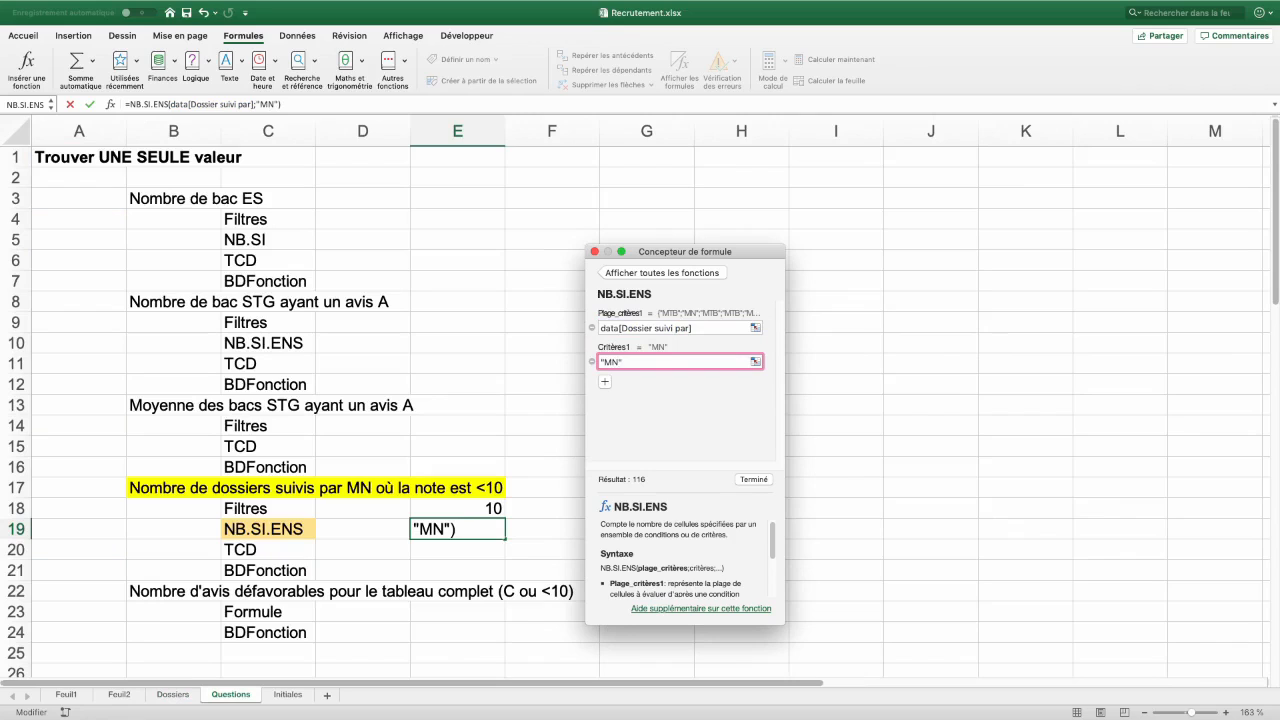
left_click(605, 384)
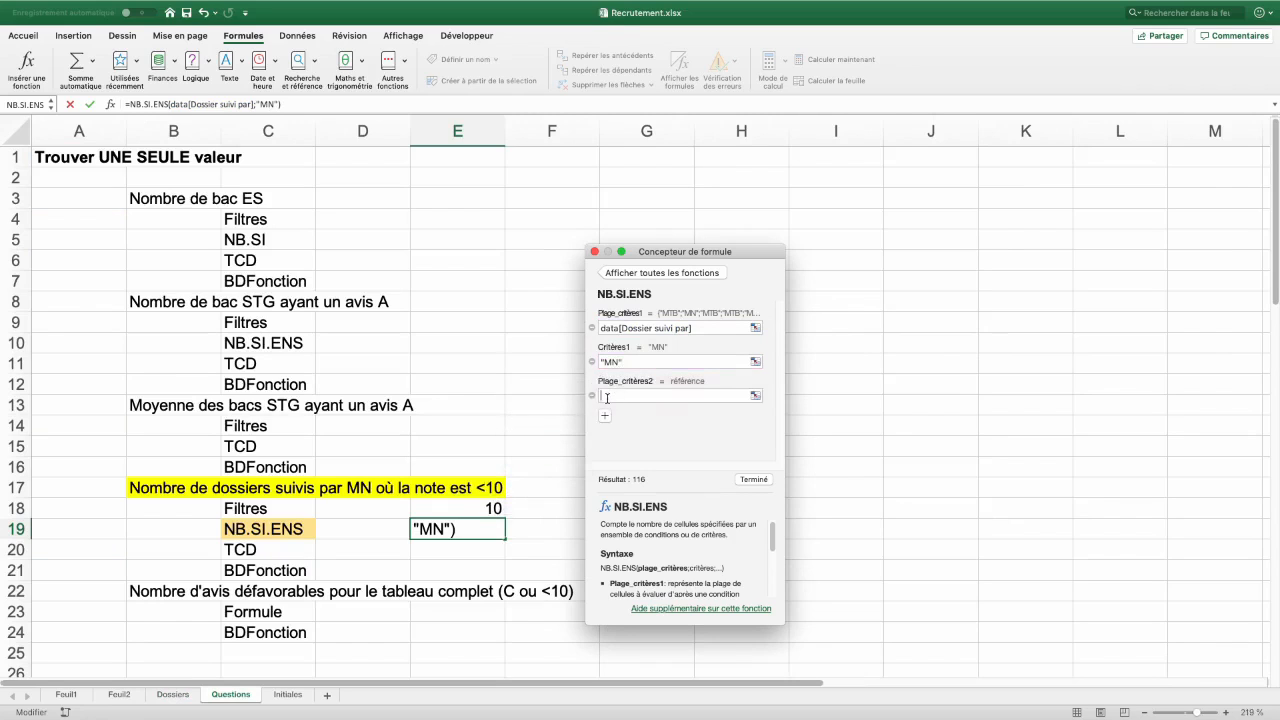
Complete NB.SI.ENS in E19 with the Moyenne column as second criteria range and "<10" as its criterion
left_click(176, 697)
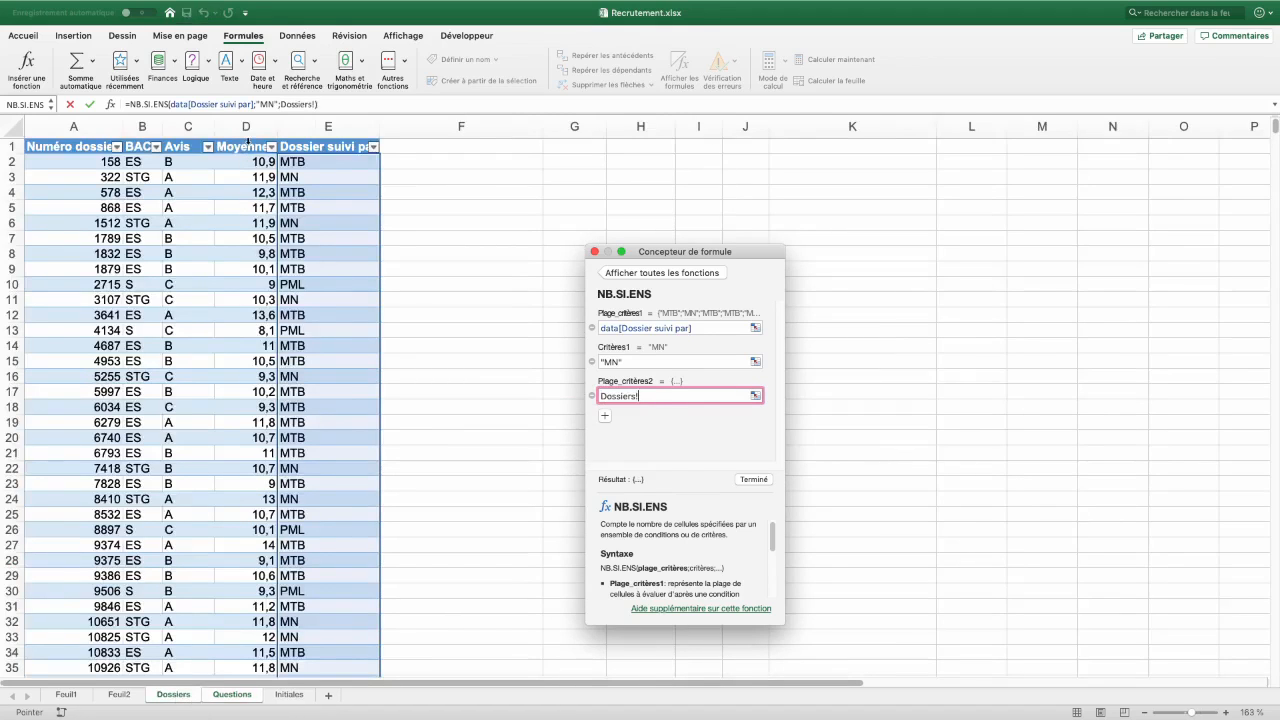
left_click(247, 141)
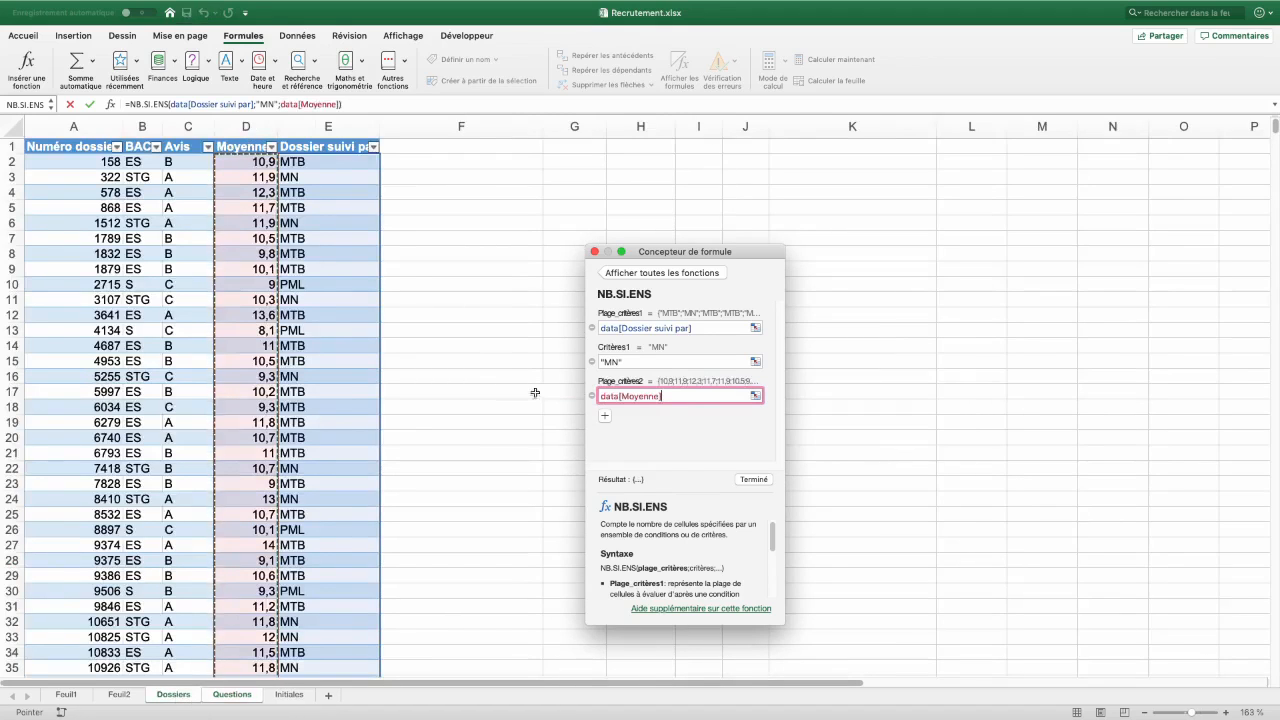
left_click(604, 415)
left_click(619, 420)
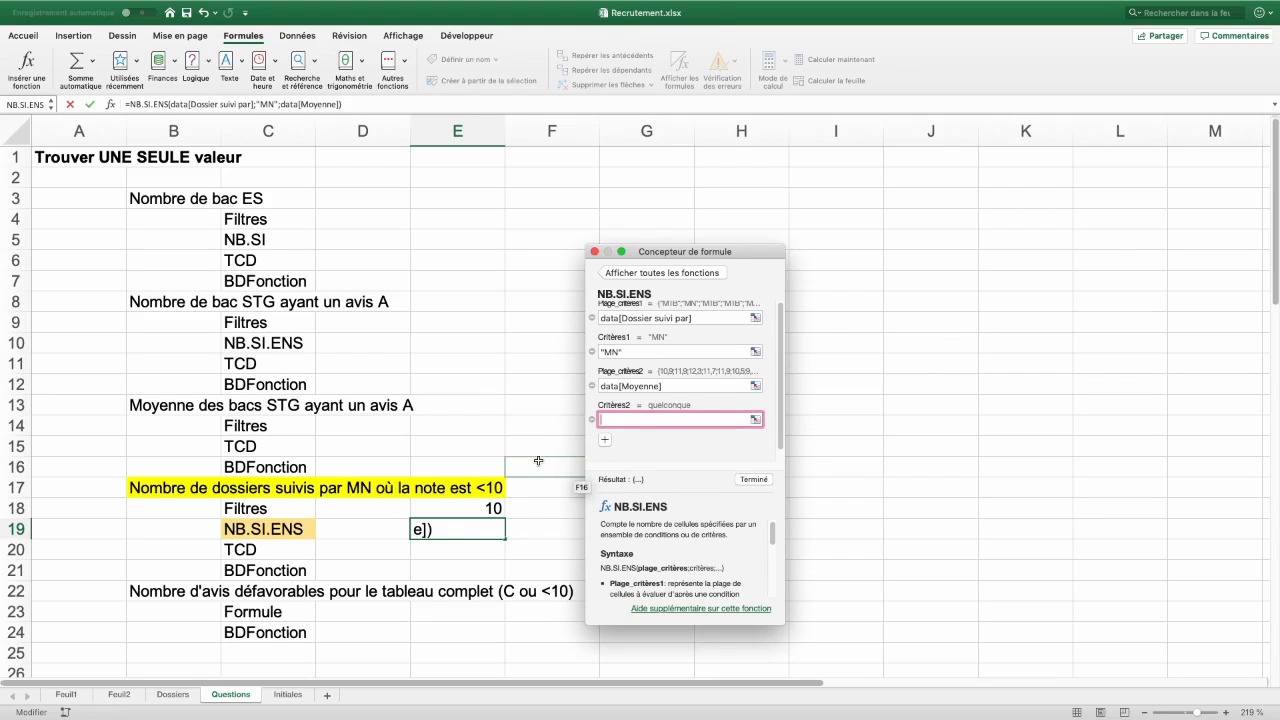
type("\"<10\"")
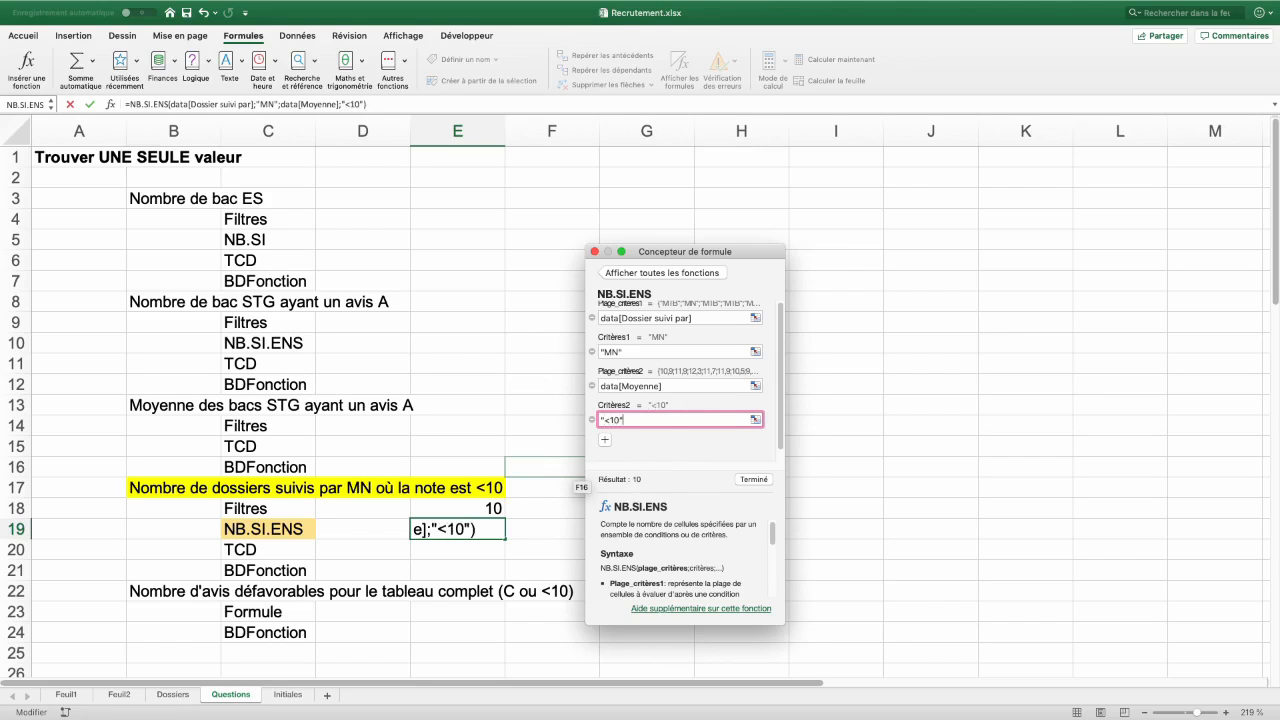
left_click(752, 480)
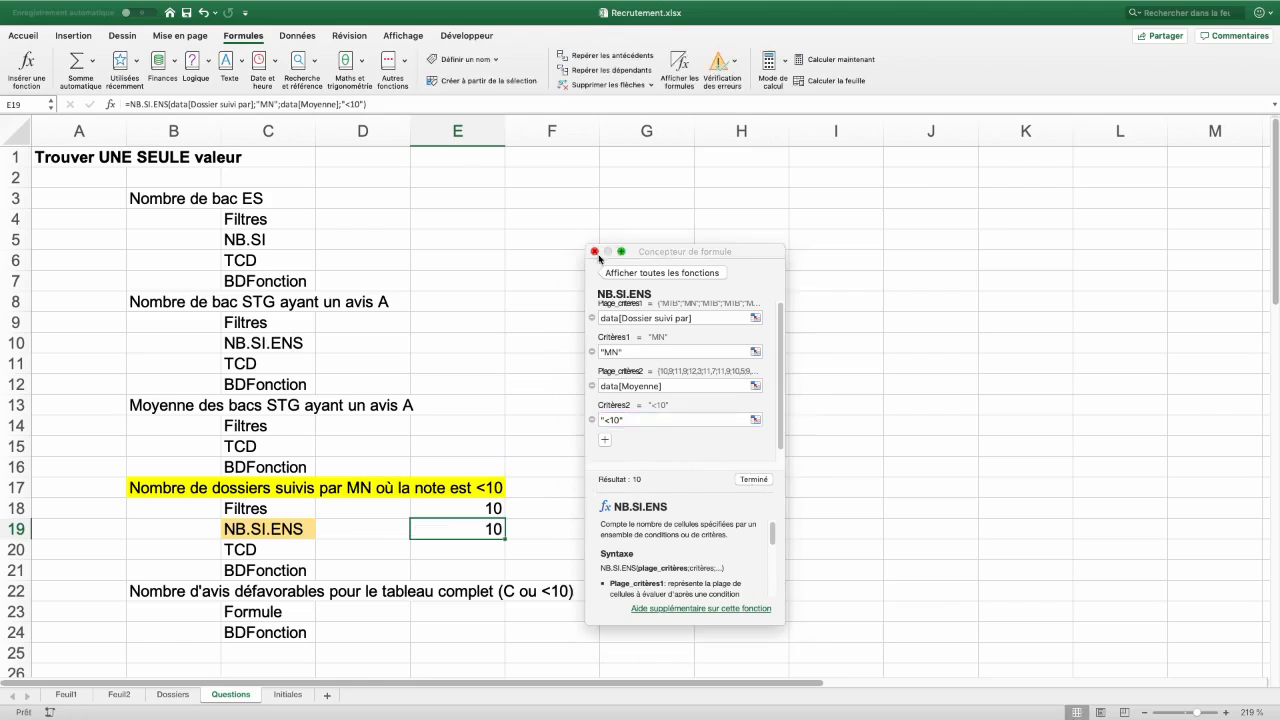
left_click(594, 252)
double_click(470, 529)
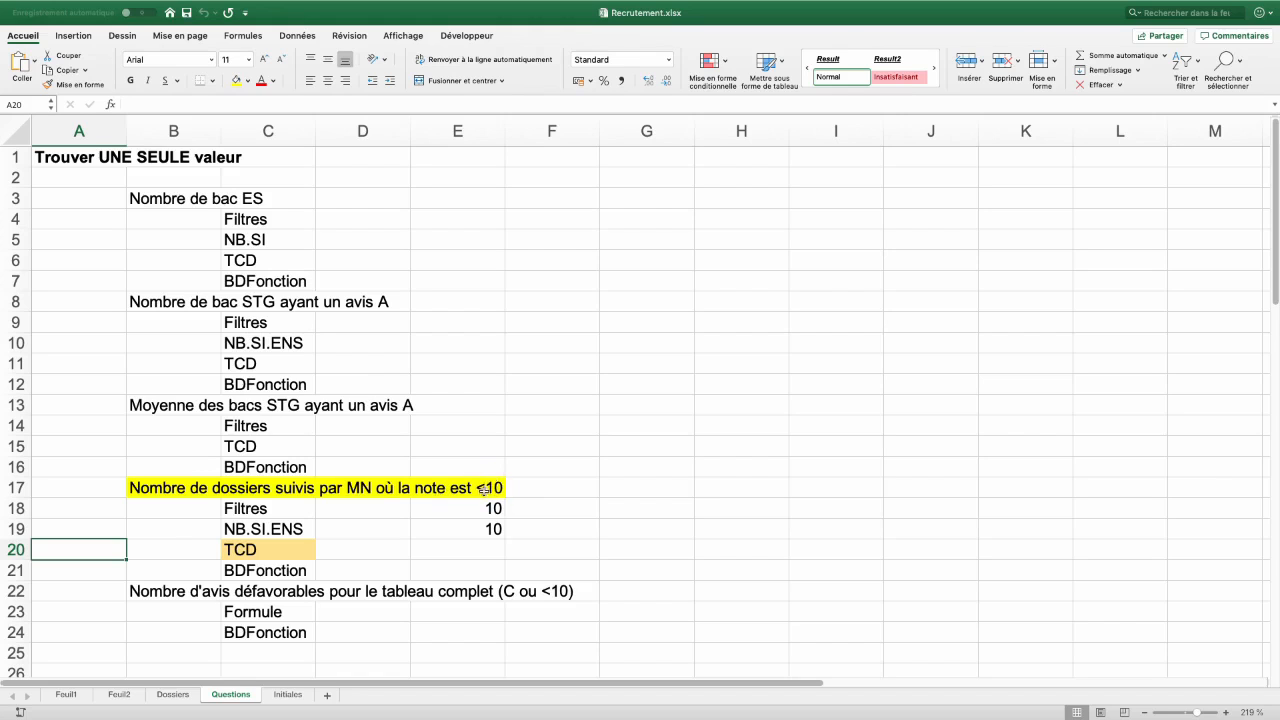
Create a pivot table from the data table of the Dossiers sheet on a new worksheet
left_click(173, 694)
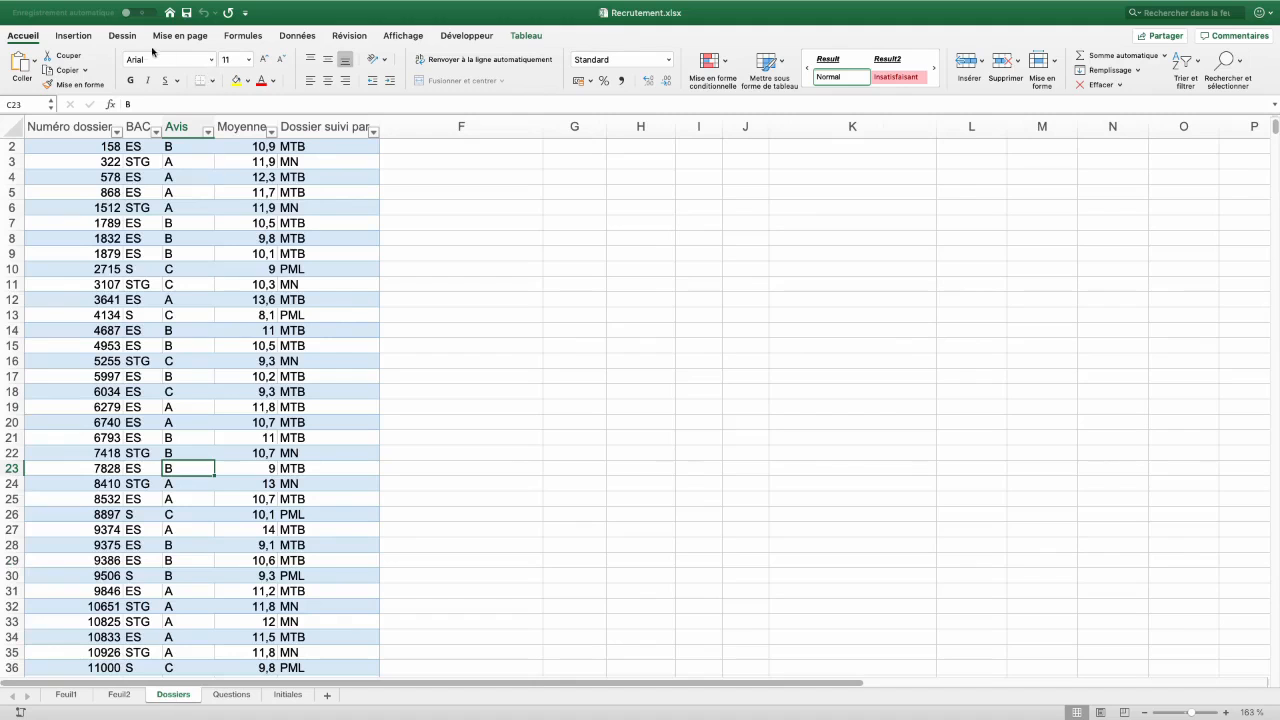
left_click(73, 35)
left_click(21, 67)
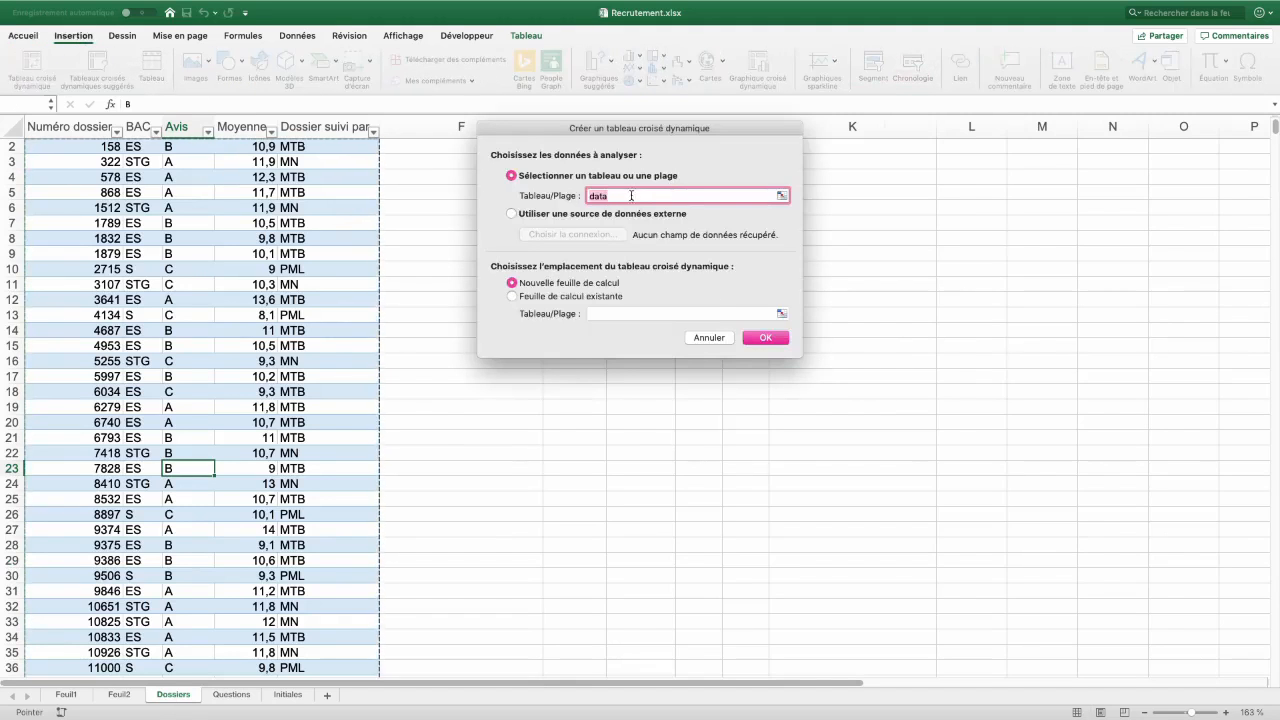
key("Return")
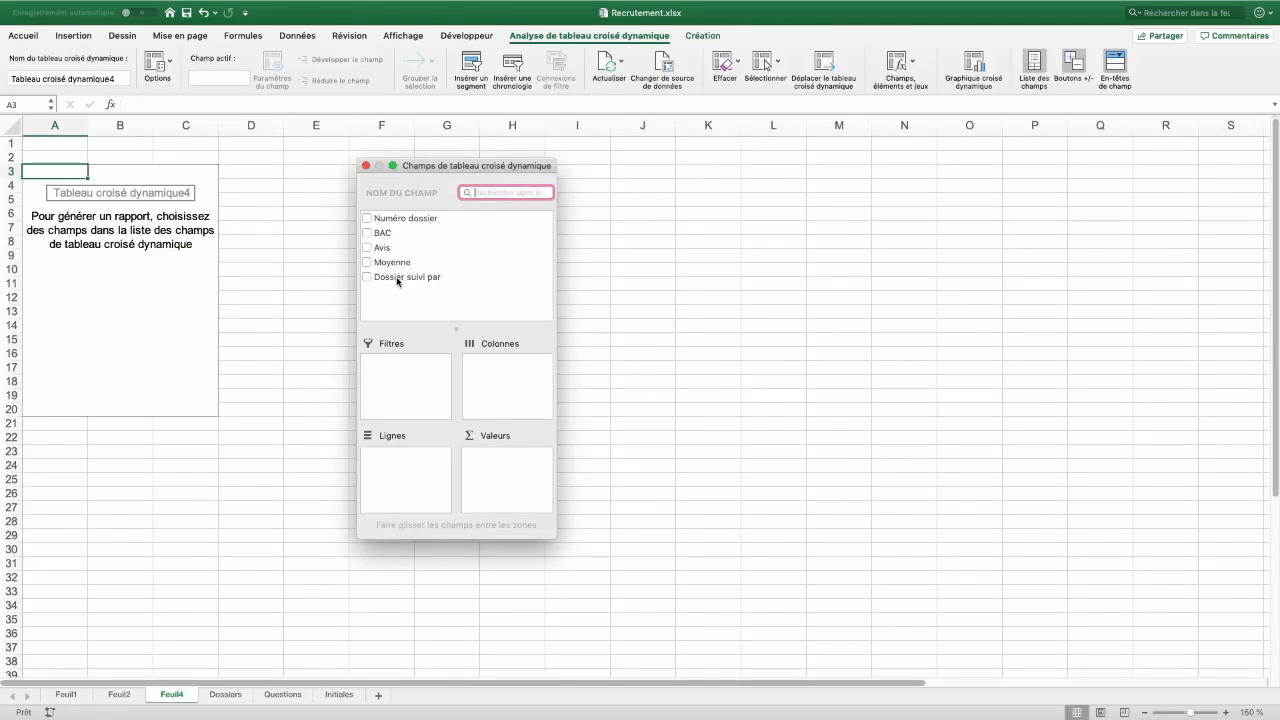
Add Dossier suivi par as the pivot table's report filter and restrict it to MN
left_click_drag(397, 281, 417, 377)
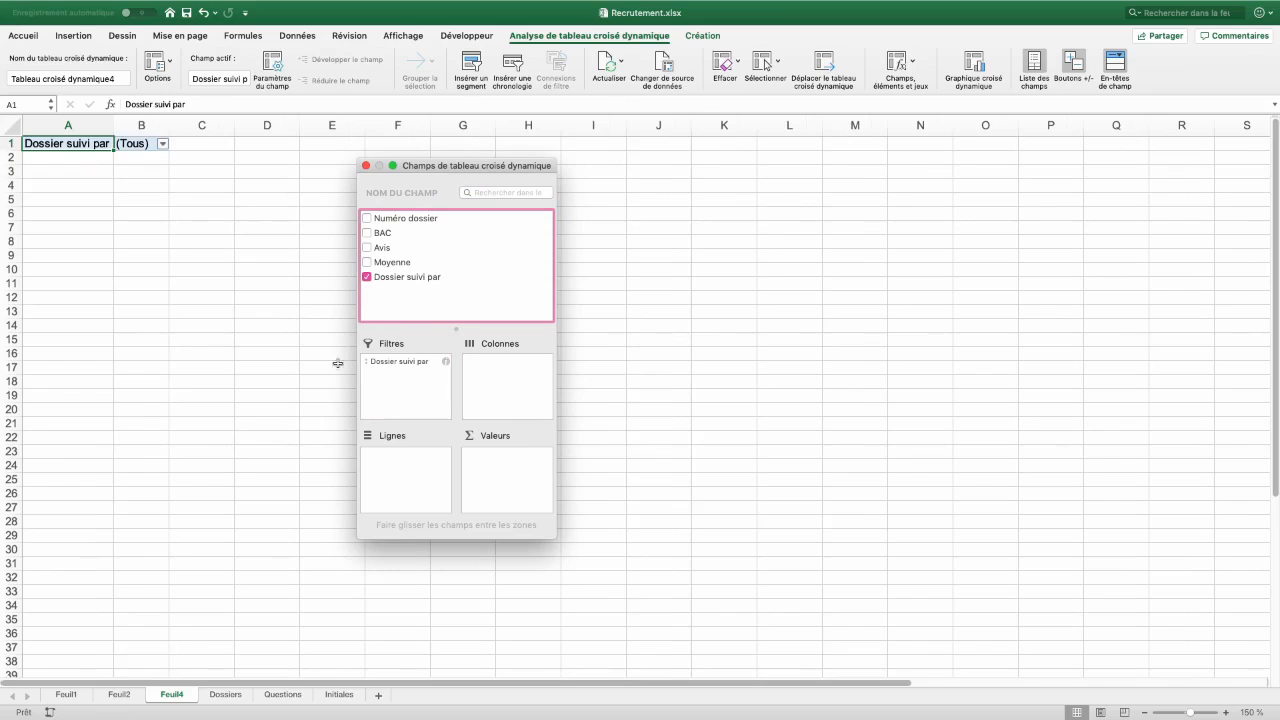
left_click(165, 146)
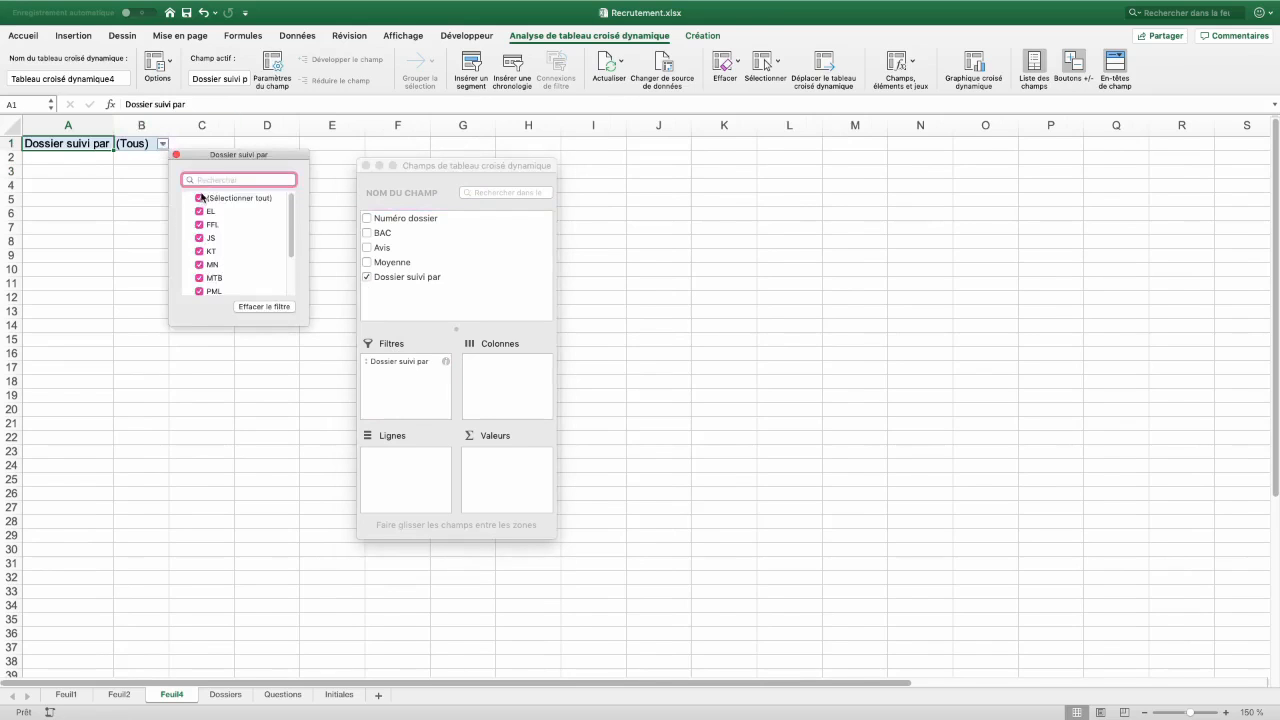
left_click(200, 198)
left_click(202, 265)
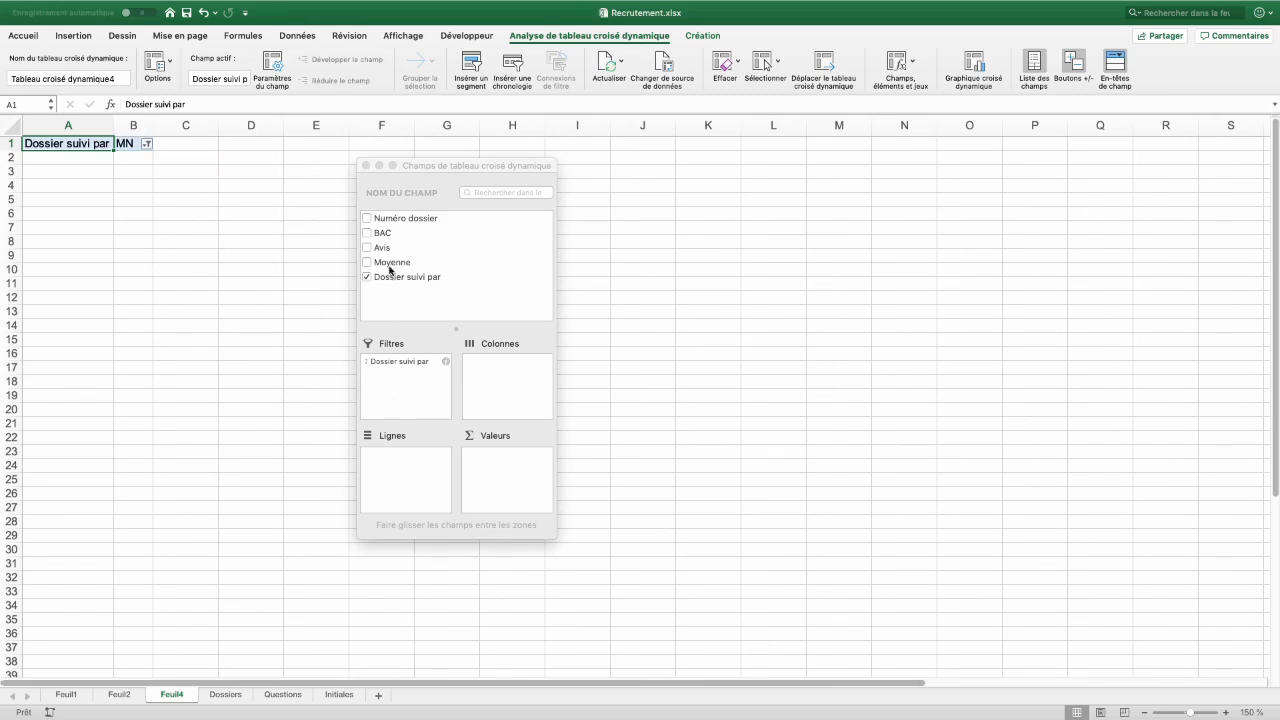
Place Moyenne in the pivot table's rows and Numéro dossier in its values, summarised by Nombre
left_click_drag(390, 266, 427, 479)
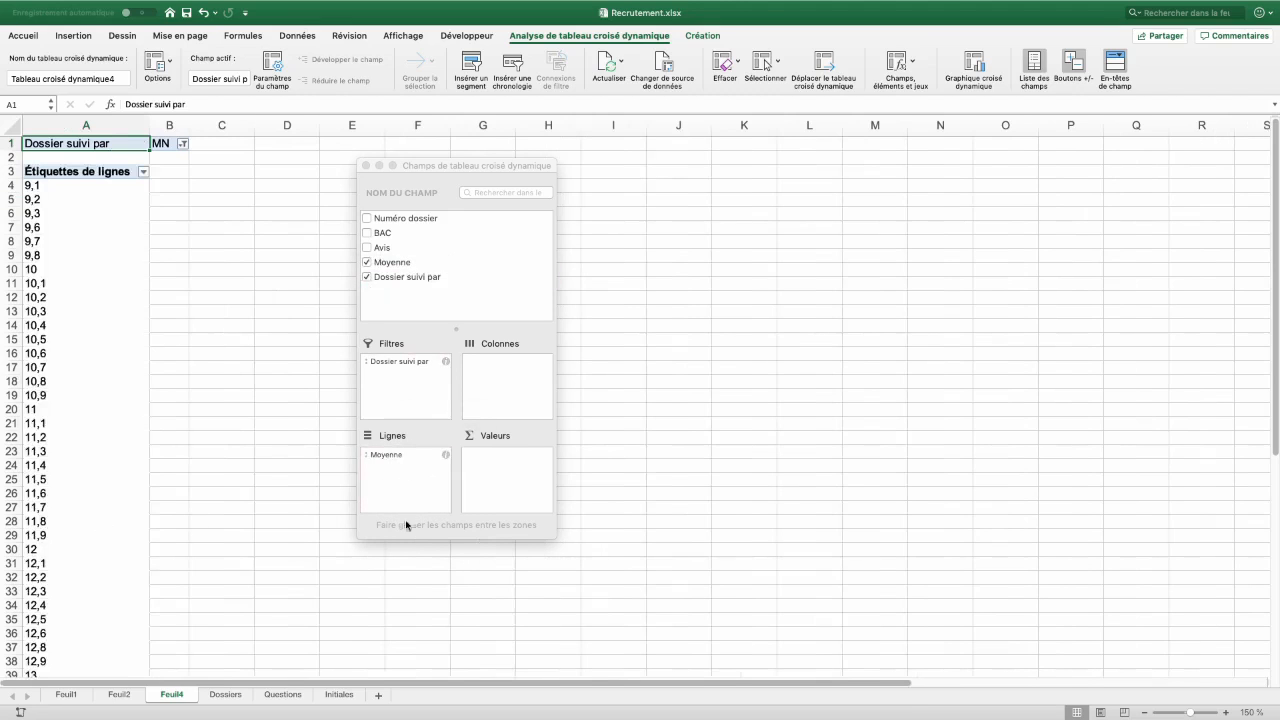
left_click_drag(406, 217, 511, 468)
left_click(508, 457)
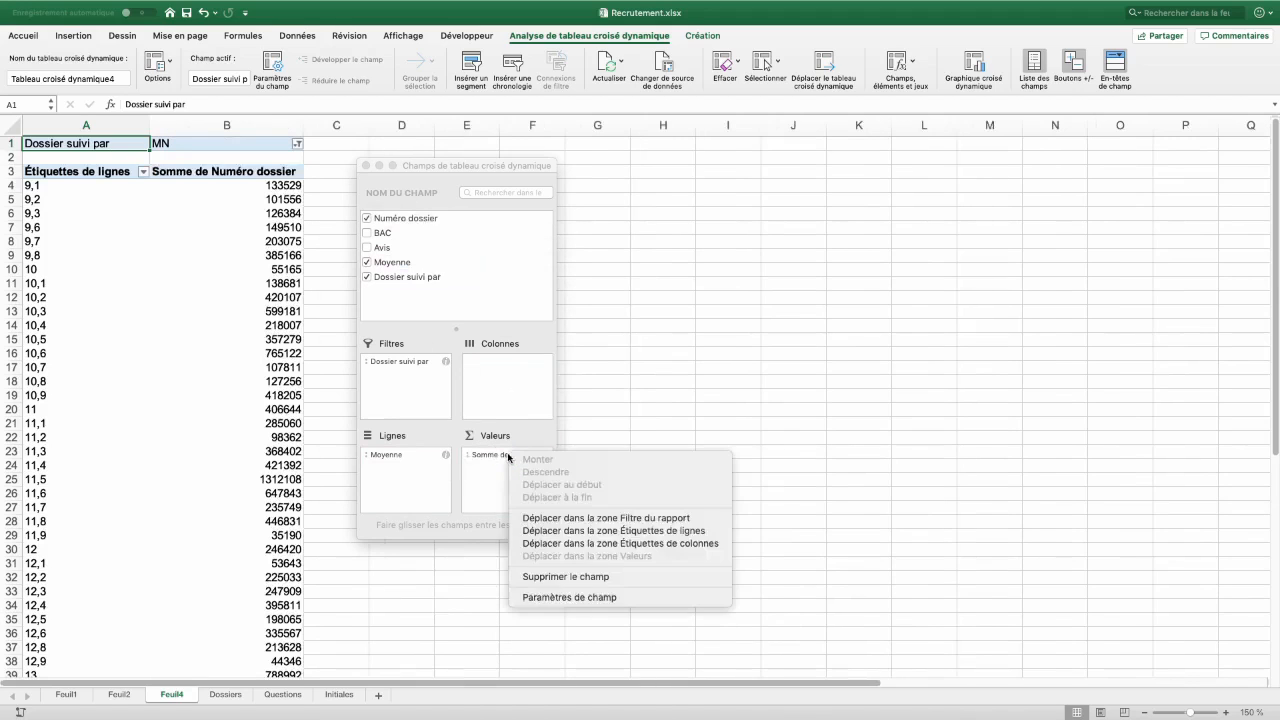
left_click(560, 598)
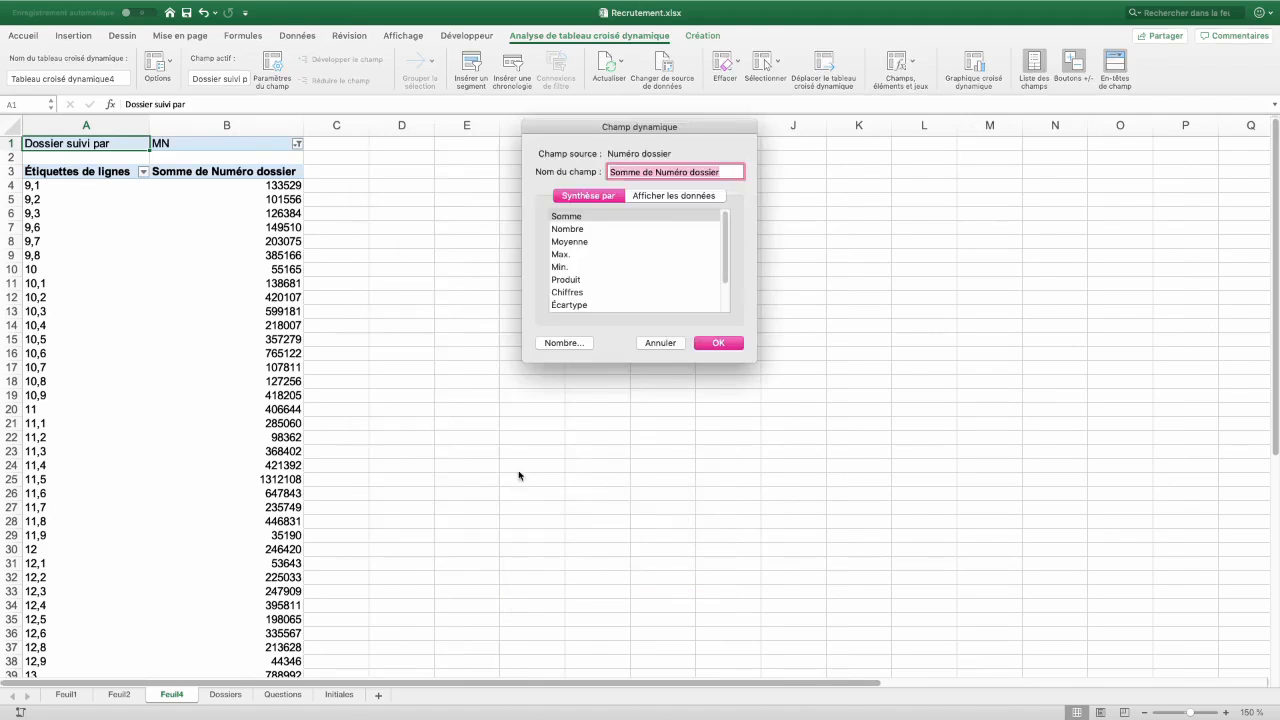
left_click(579, 229)
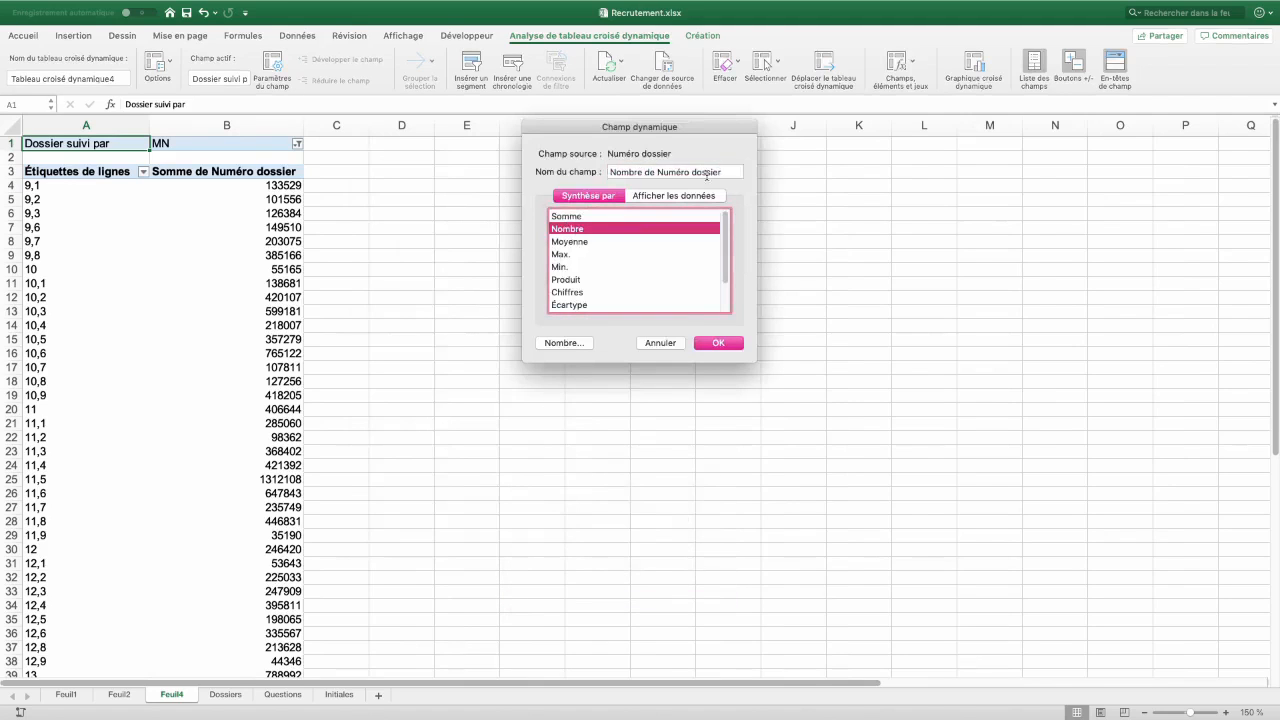
left_click(710, 341)
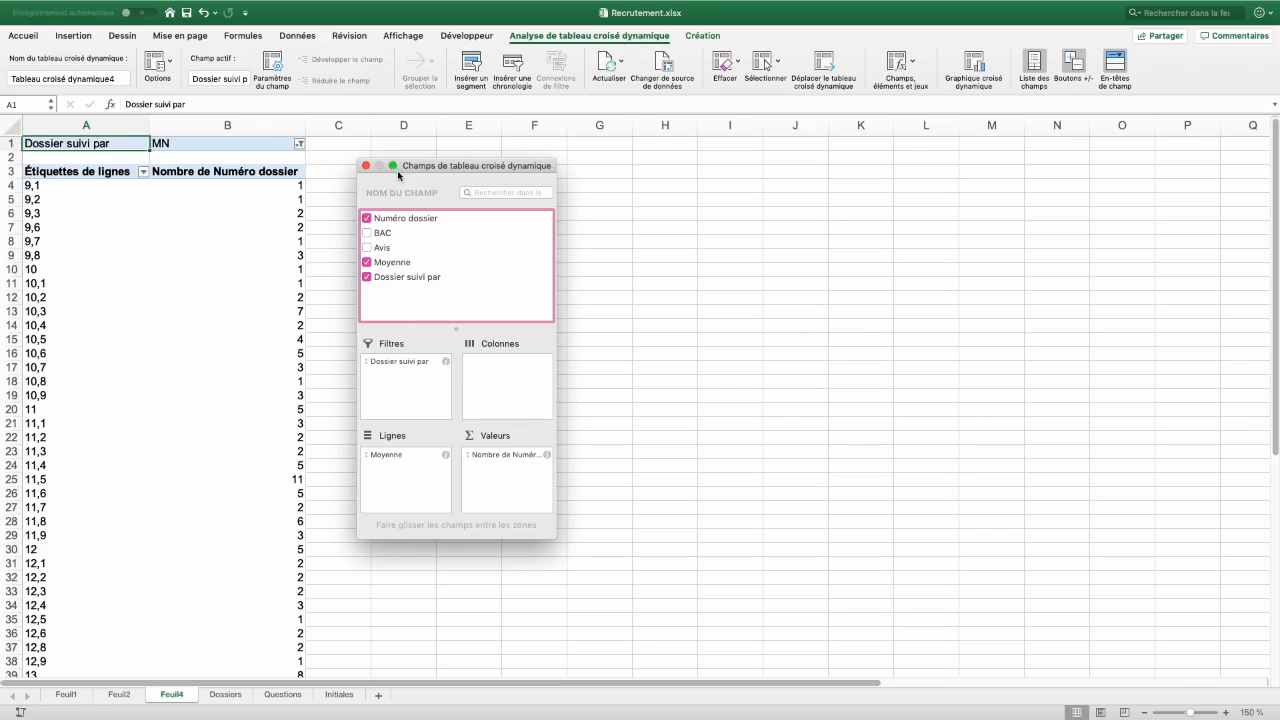
Filter the pivot table's Moyenne row labels to Inférieur à 10 and select the grand total cell
scroll(88, 224, "down", 1)
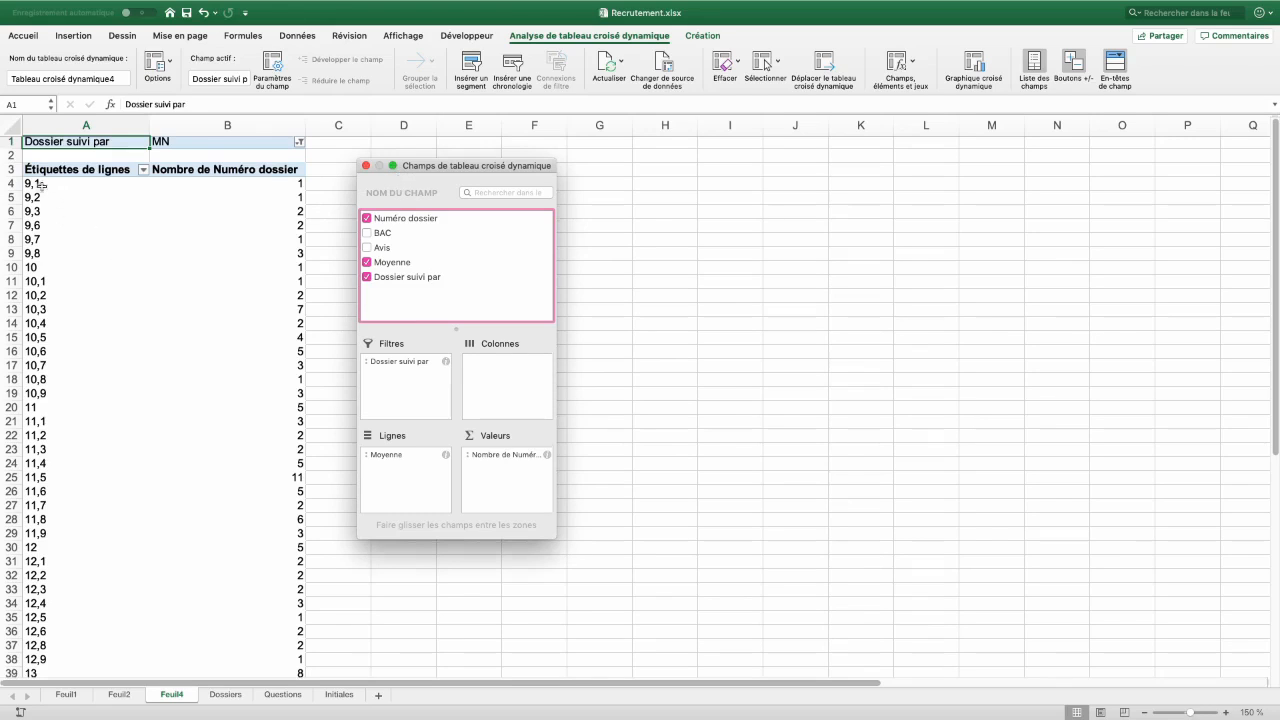
left_click(50, 210)
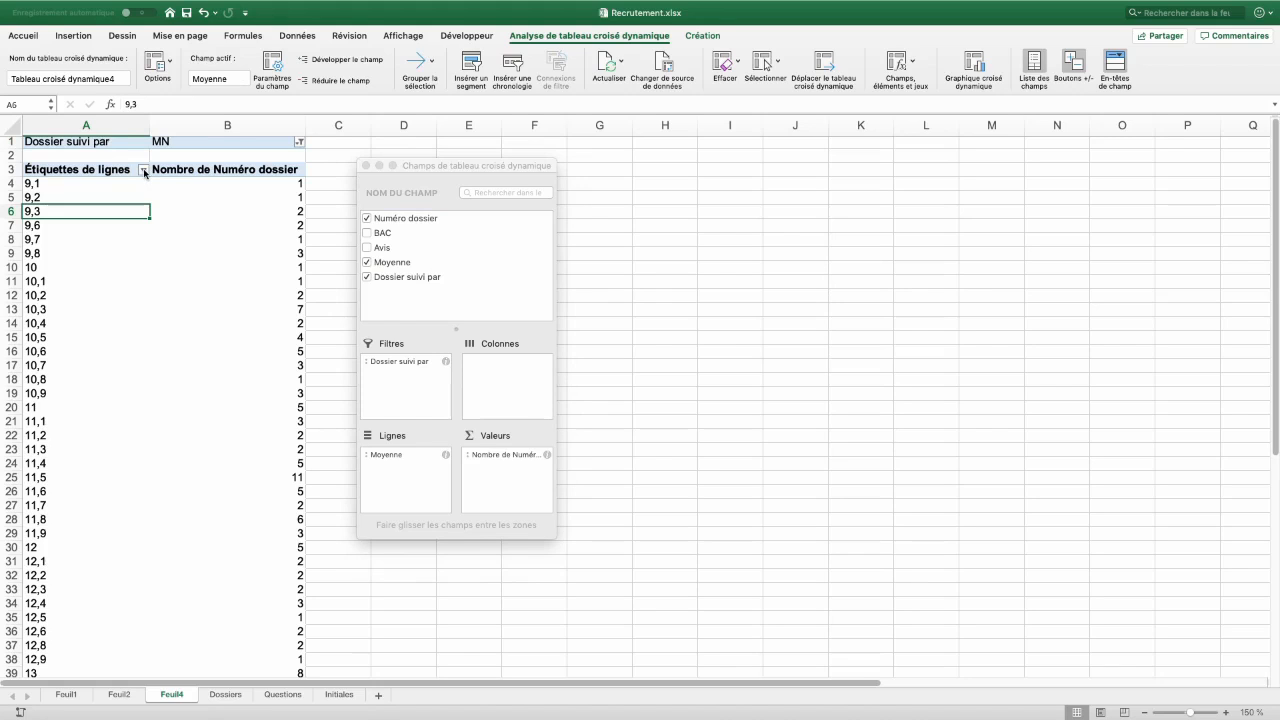
left_click(144, 170)
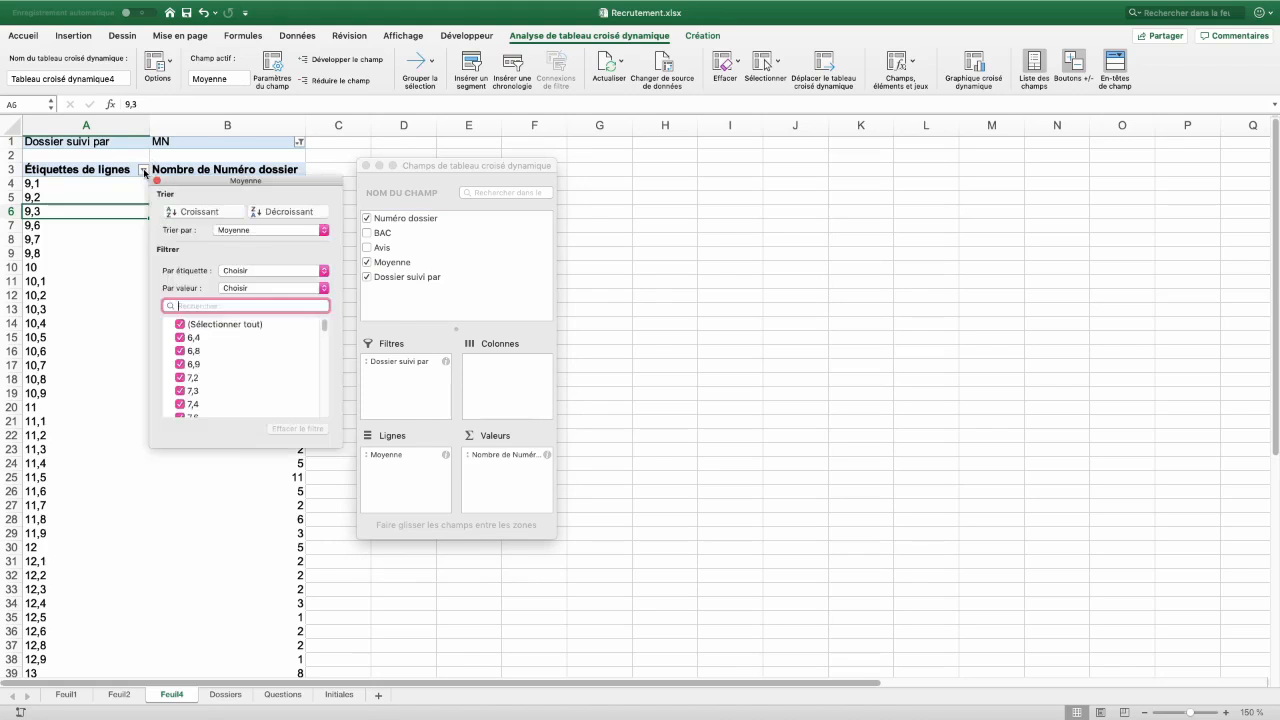
left_click(267, 271)
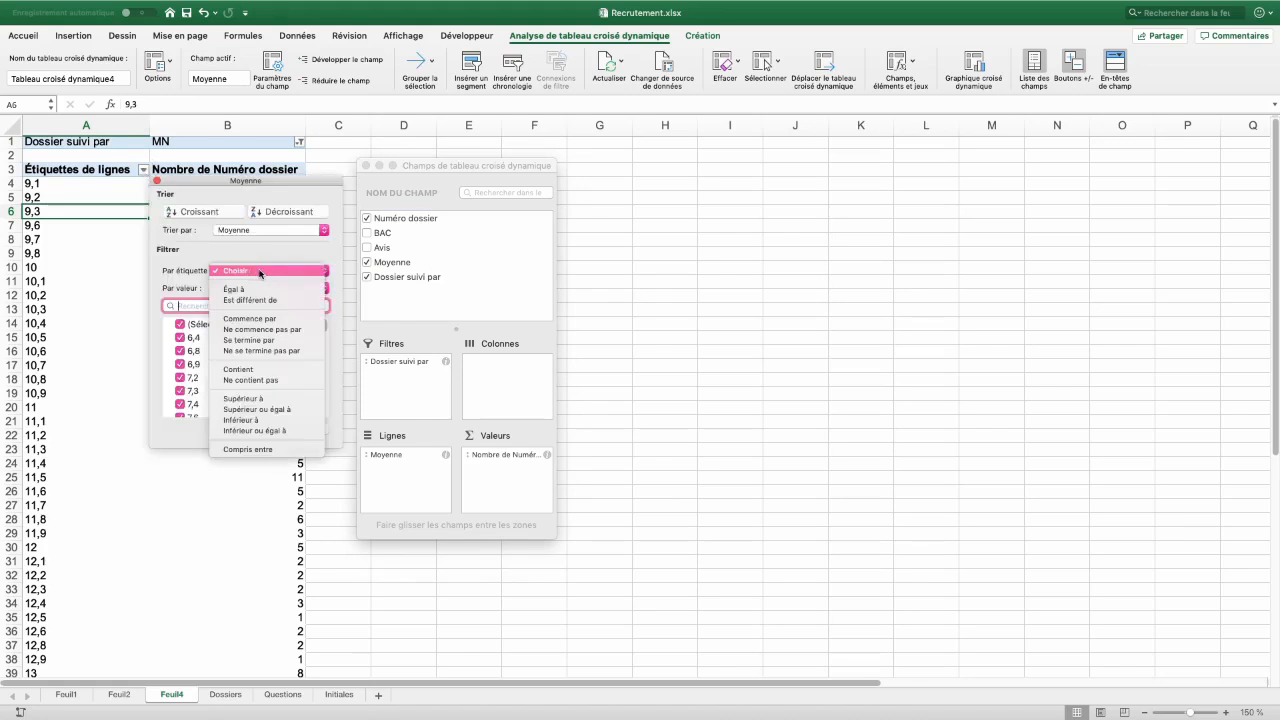
left_click(251, 421)
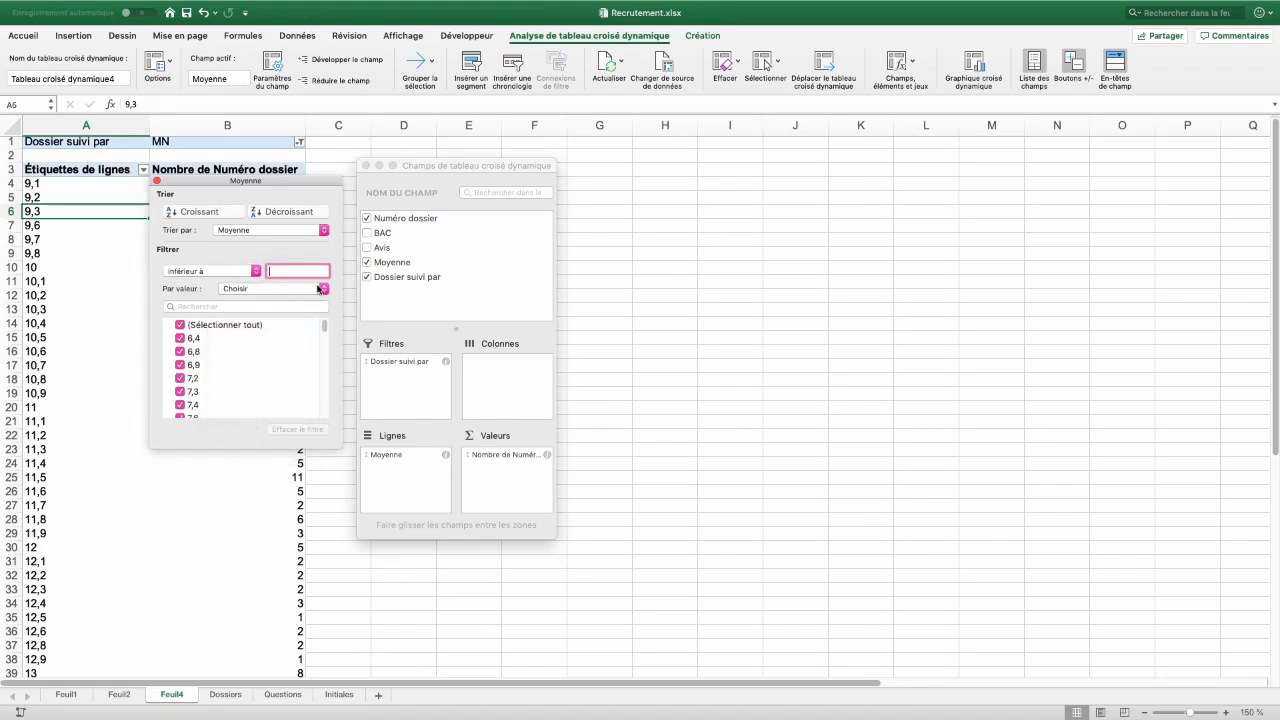
type("10")
left_click(157, 181)
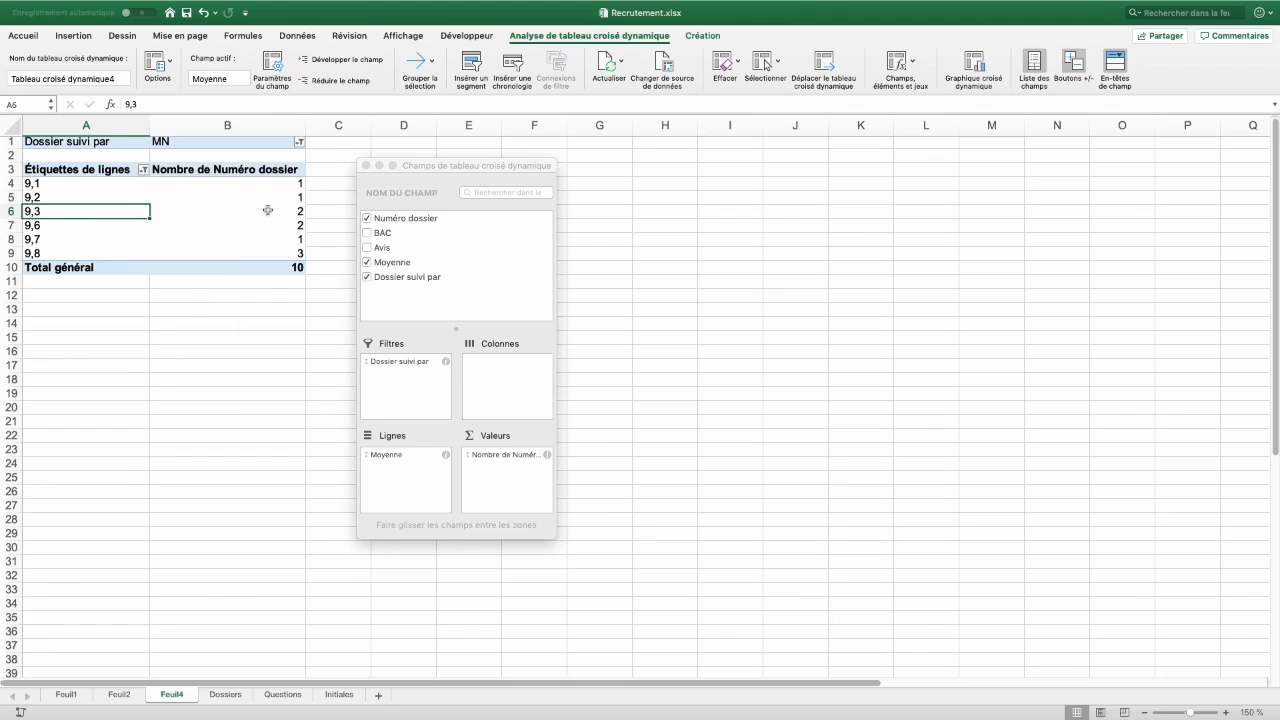
left_click(296, 268)
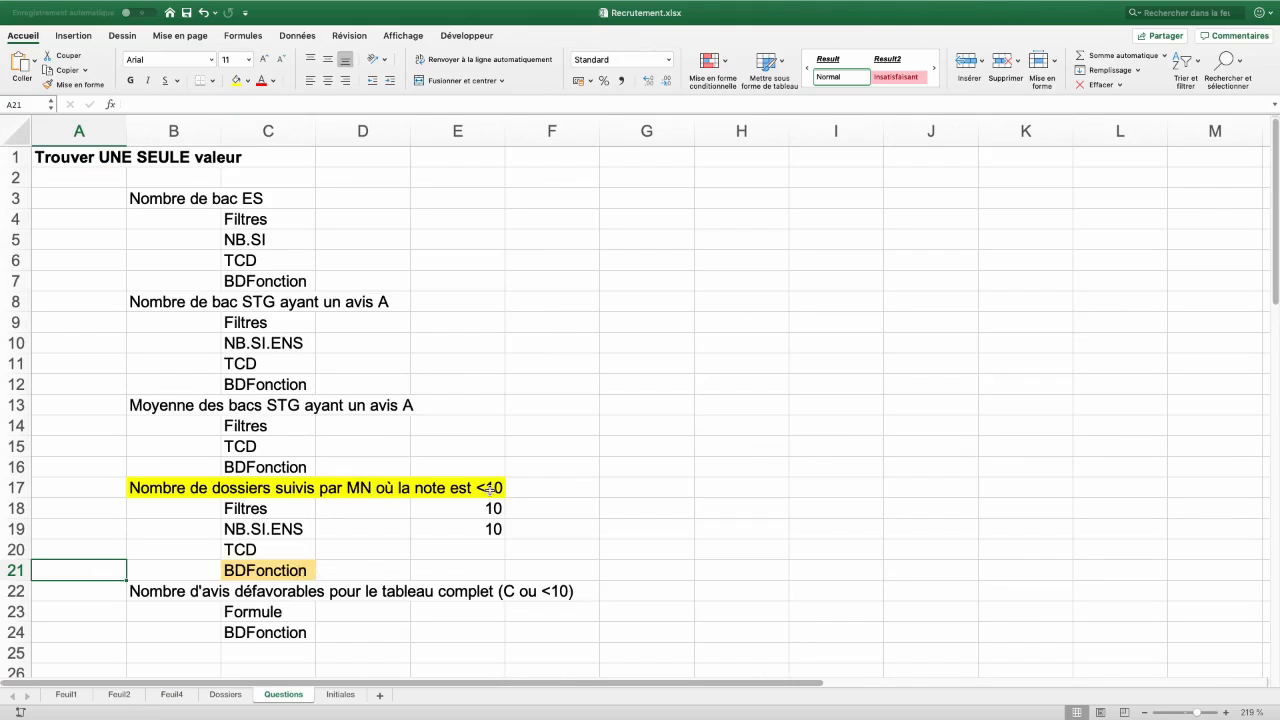
Copy the Dossier suivi par header and an MN cell from Dossiers into H18:H19 of the Questions sheet
left_click(225, 695)
scroll(331, 135, "up", 1)
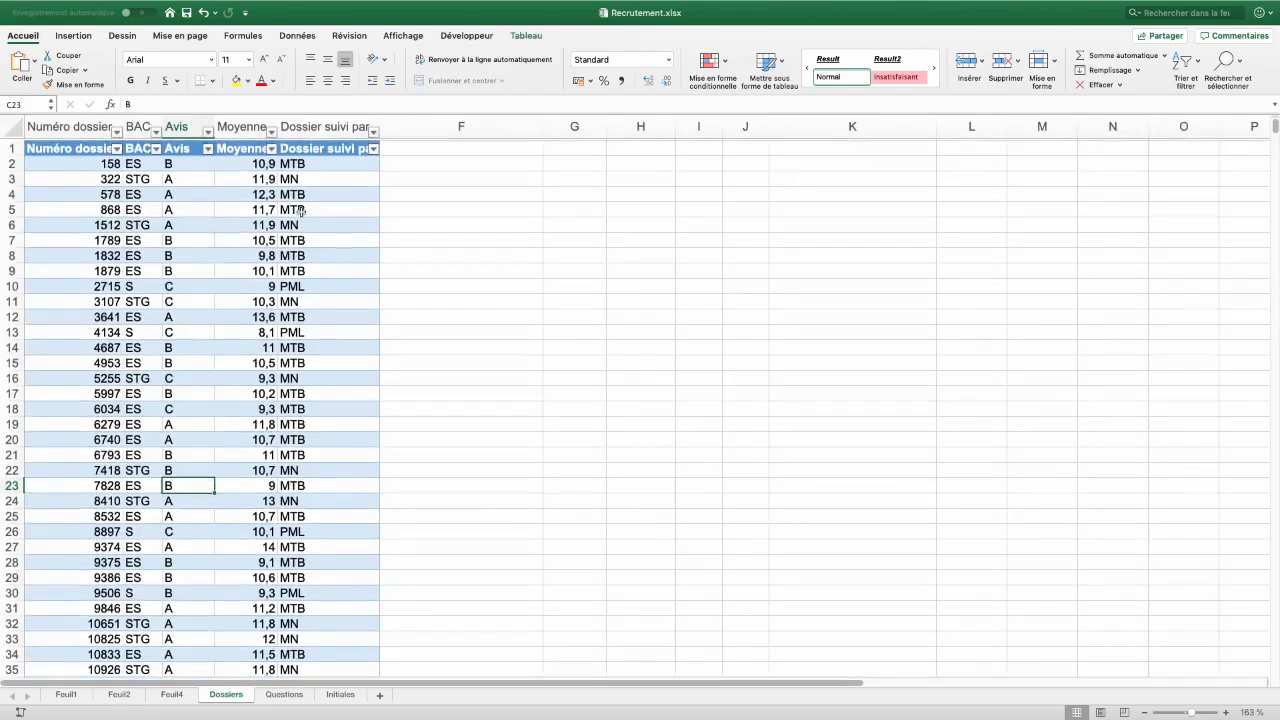
left_click(331, 147)
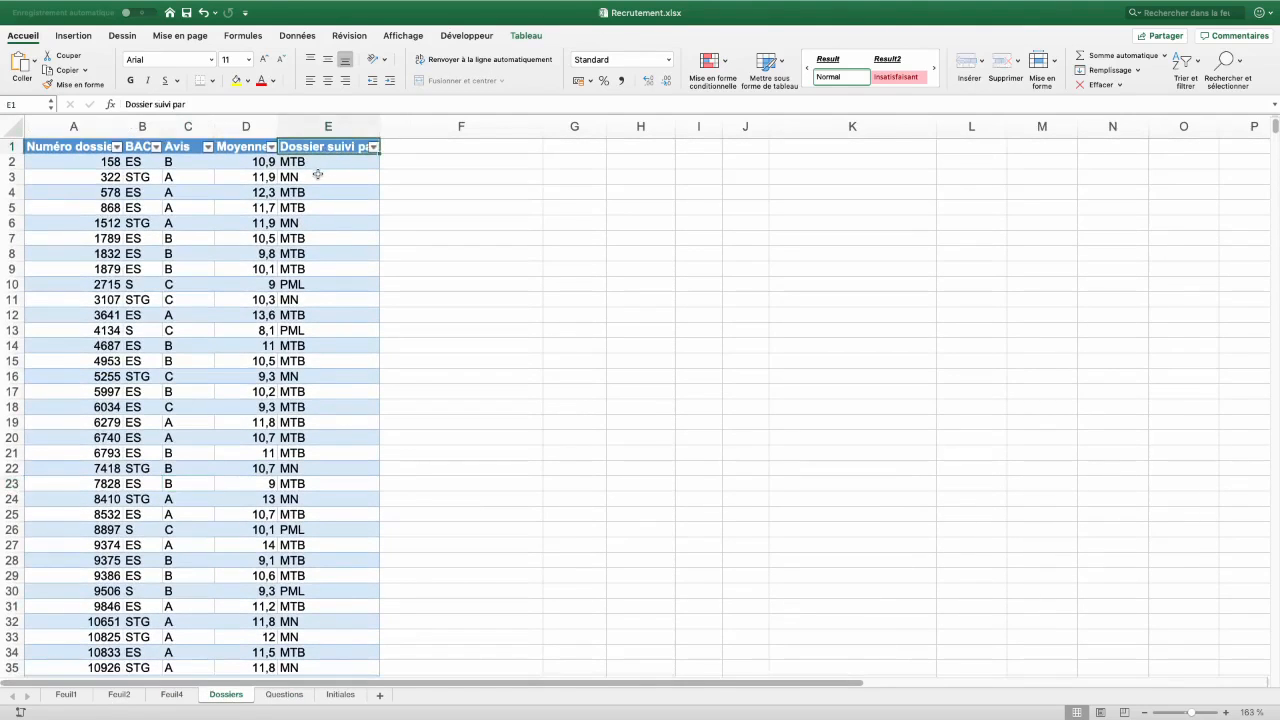
left_click(312, 176)
key("cmd+c")
left_click(285, 694)
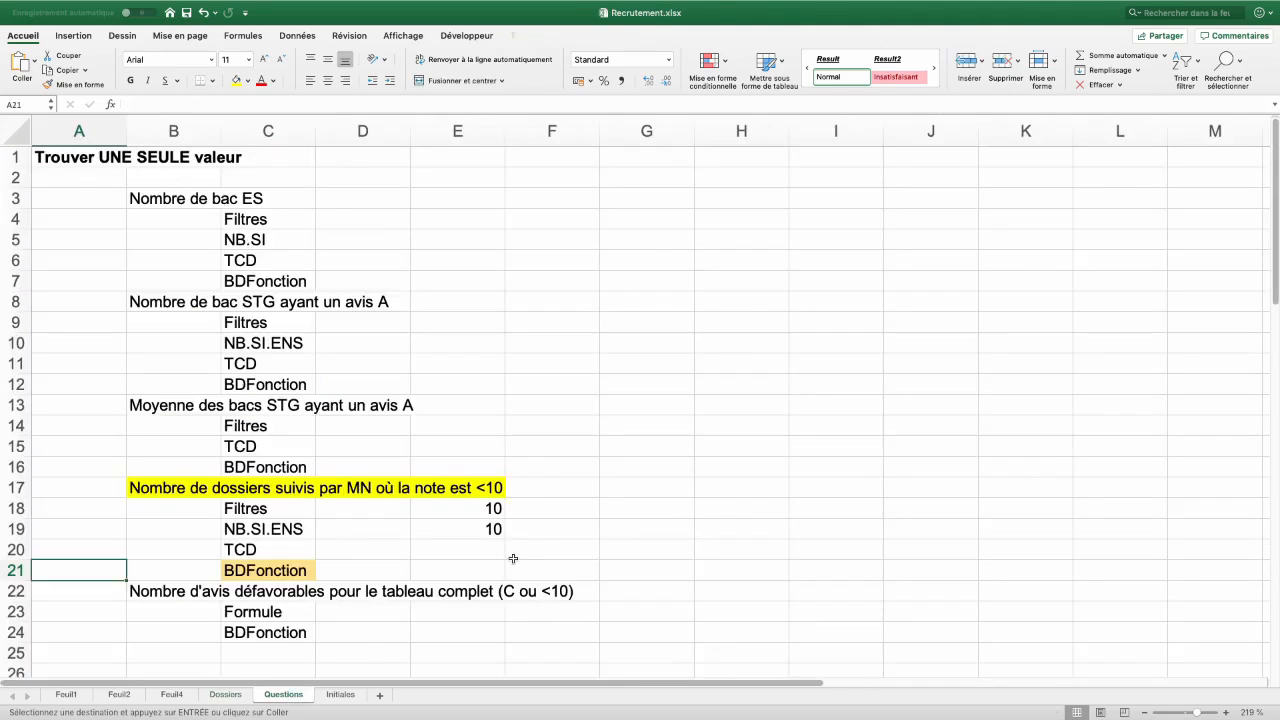
left_click(733, 512)
key("cmd+v")
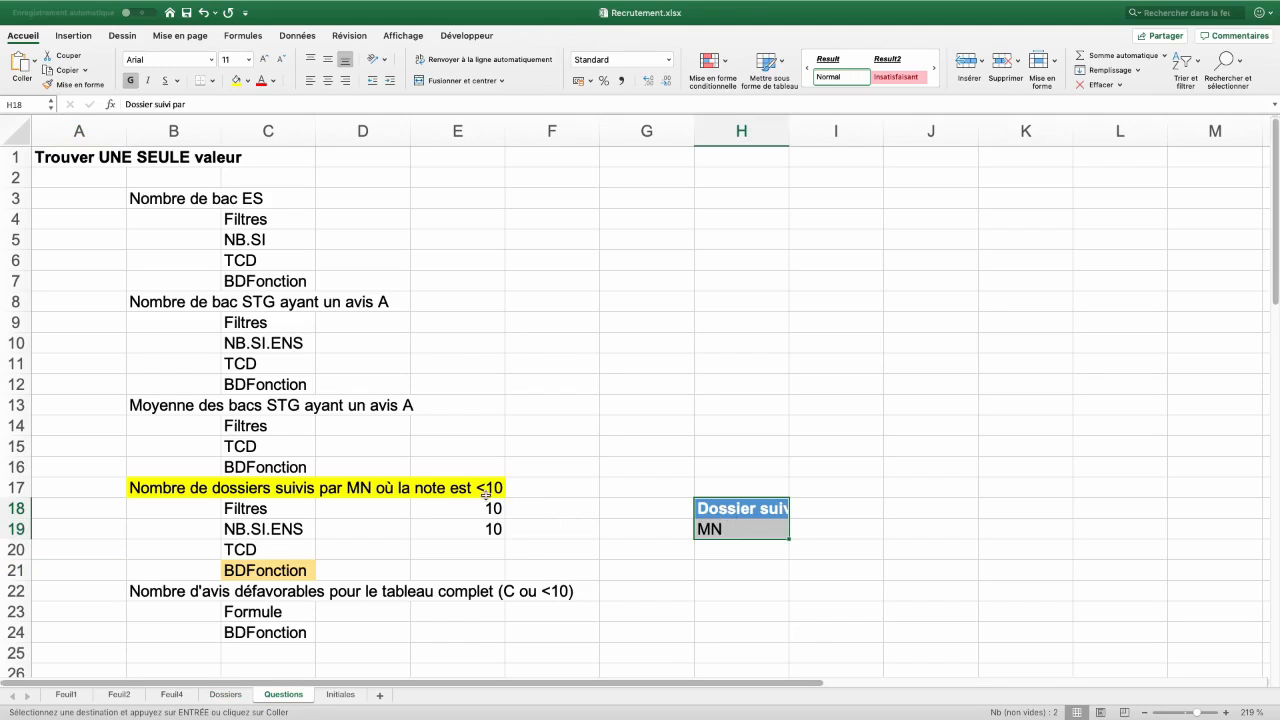
Copy the Moyenne header from the Dossiers sheet into I18 of the Questions sheet
left_click(217, 696)
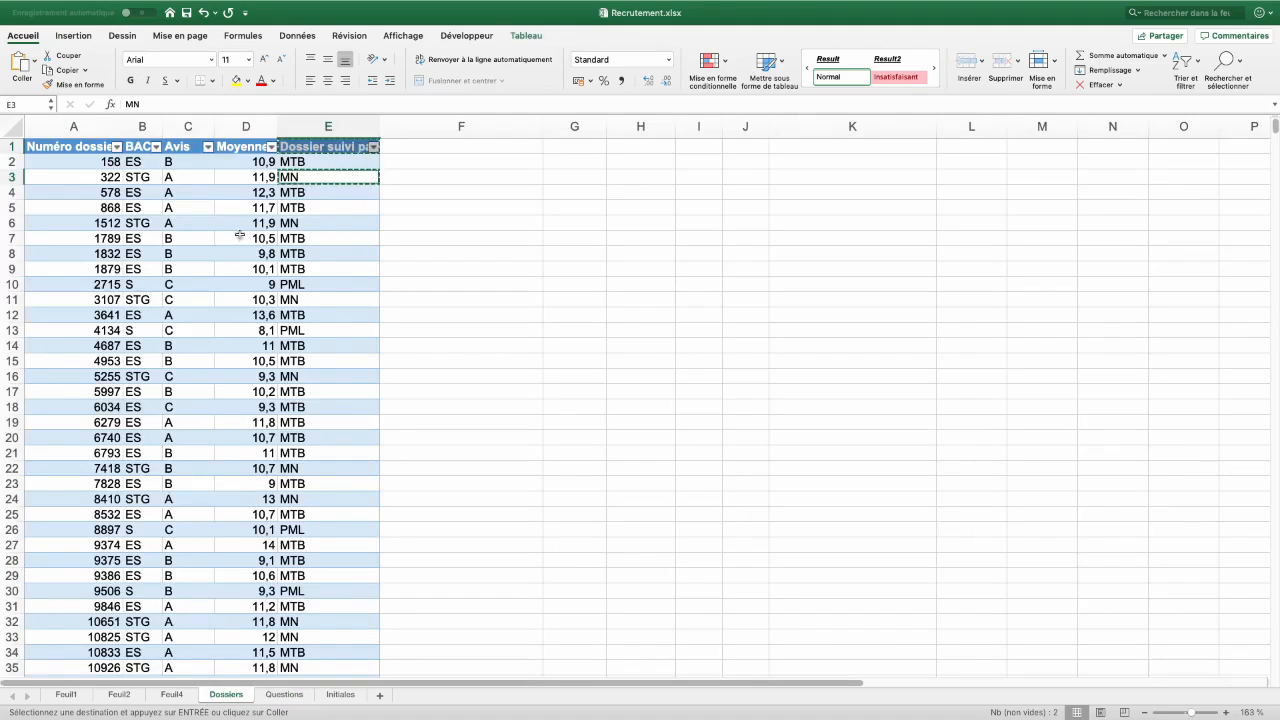
left_click(242, 146)
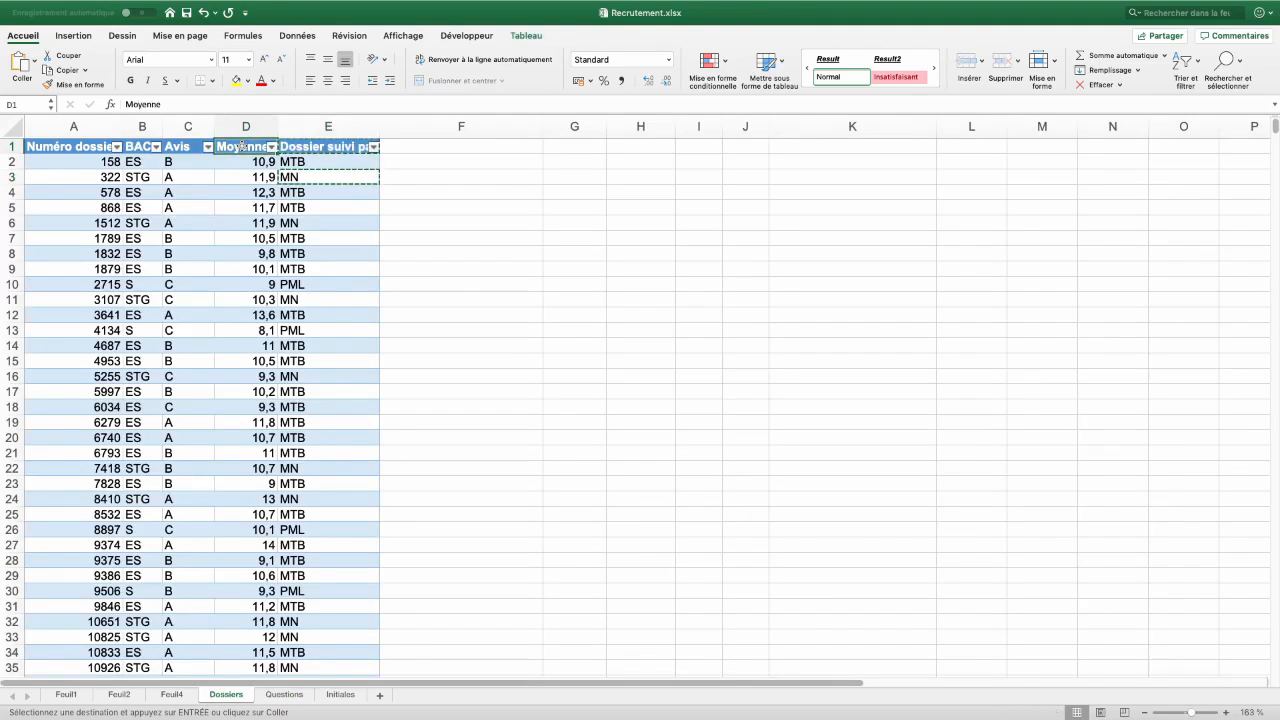
left_click(289, 695)
left_click(820, 509)
key("super+v")
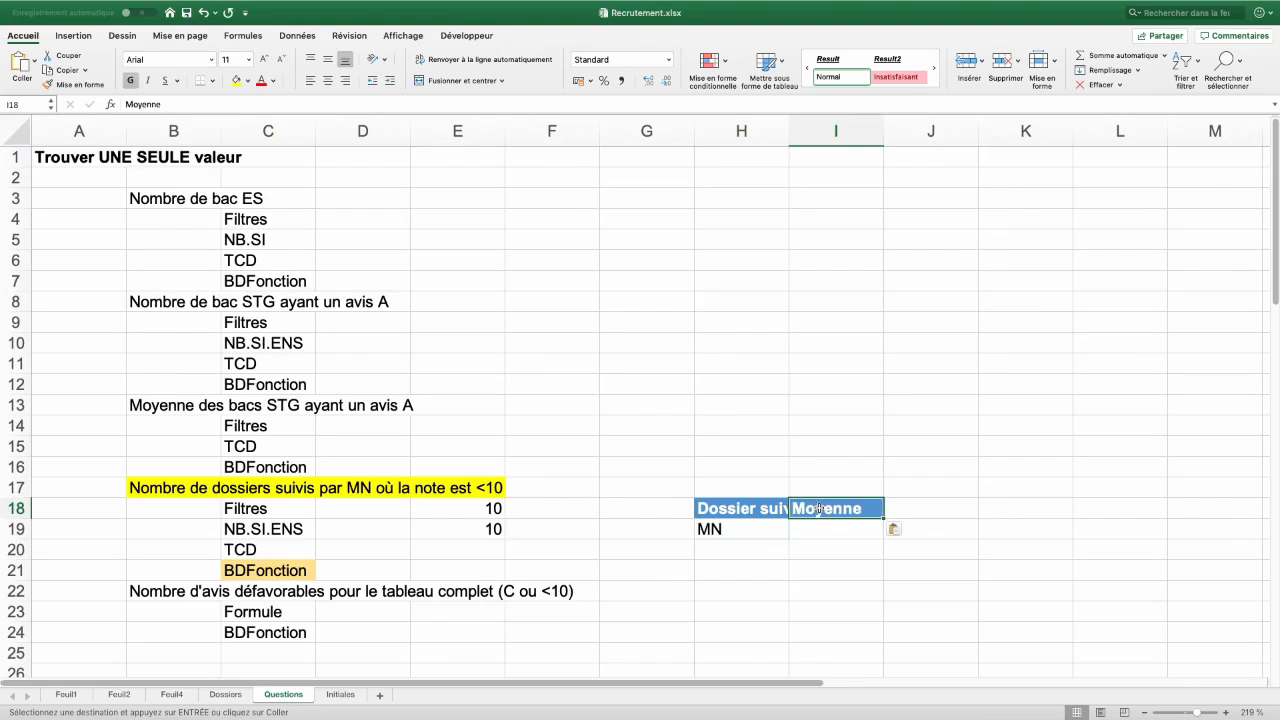
Enter the criterion <10 under Moyenne in I19 and select the criteria row H19:I19
left_click(740, 510)
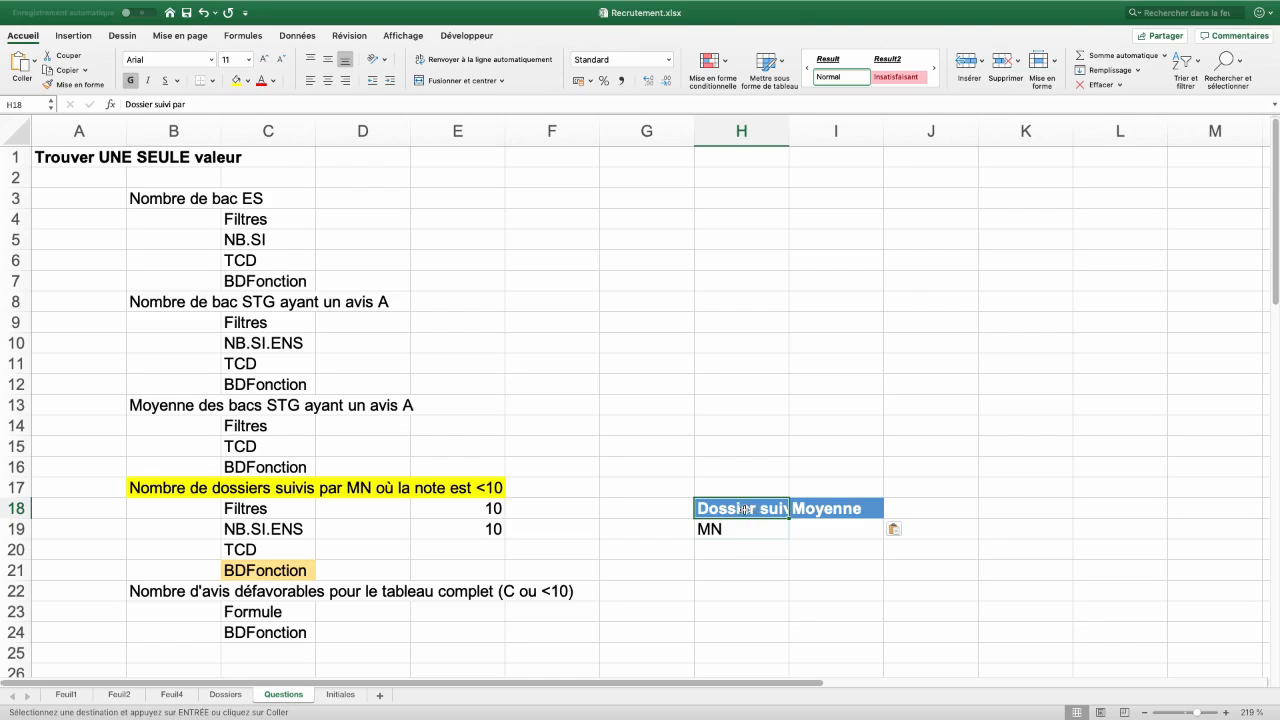
left_click(819, 527)
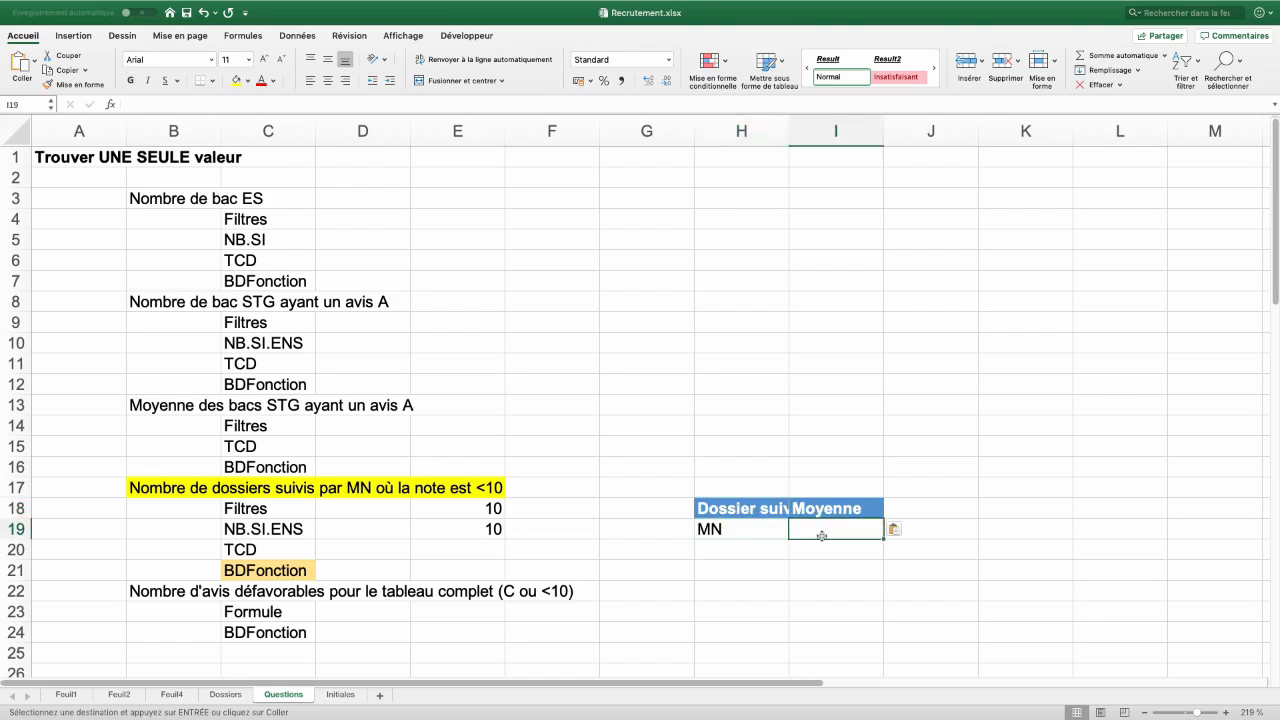
type("<10")
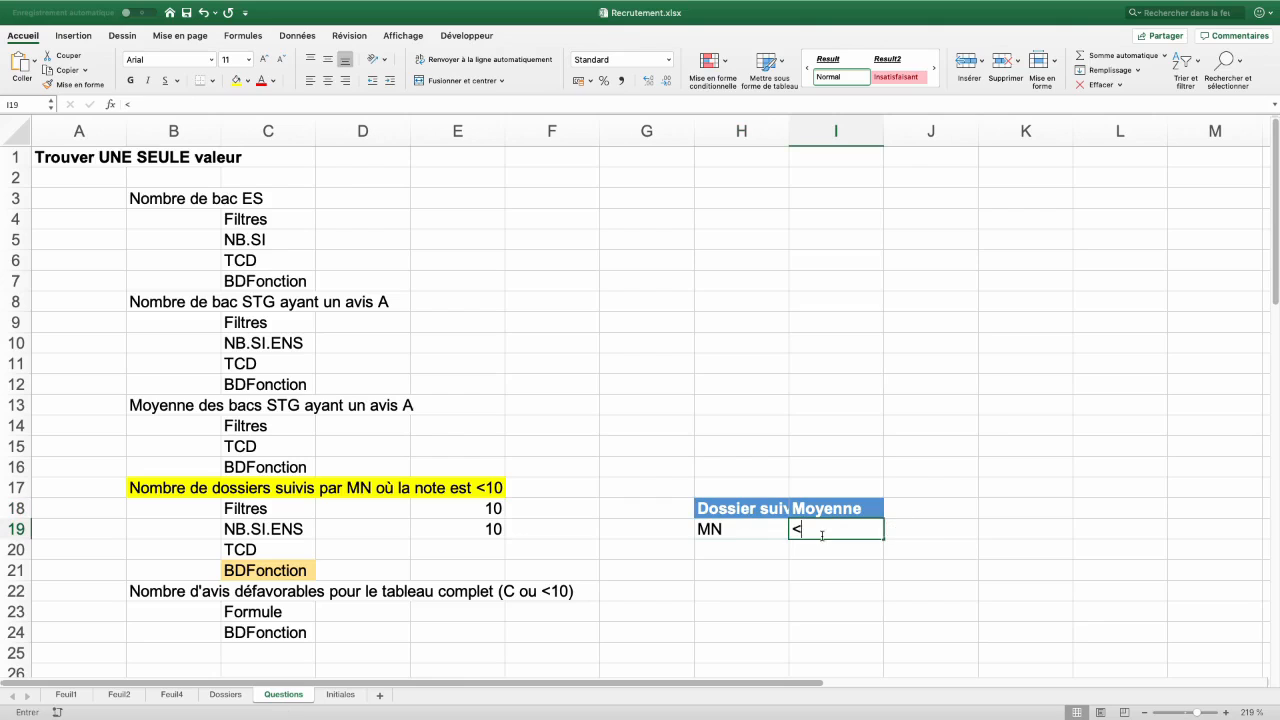
key("Return")
left_click_drag(735, 534, 820, 531)
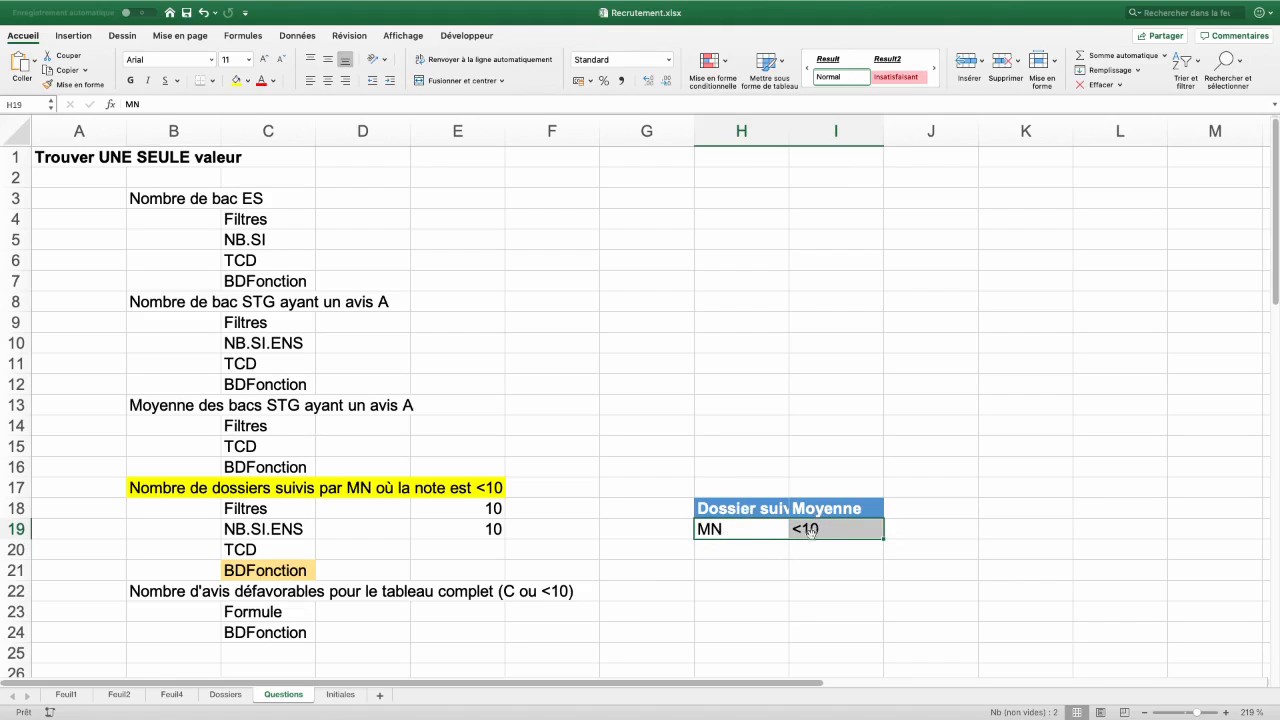
Insert the BDNBVAL function in E21 and set its database to the whole Dossiers table, data[#Tout]
left_click(483, 571)
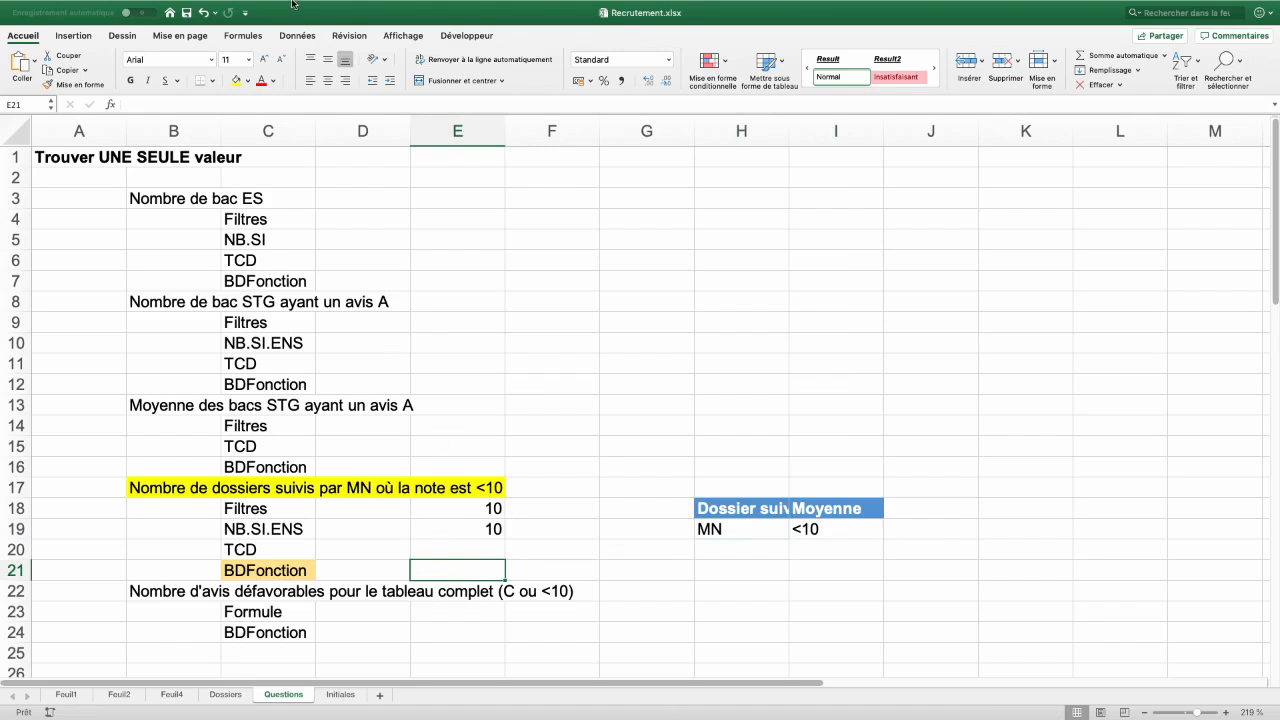
left_click(243, 37)
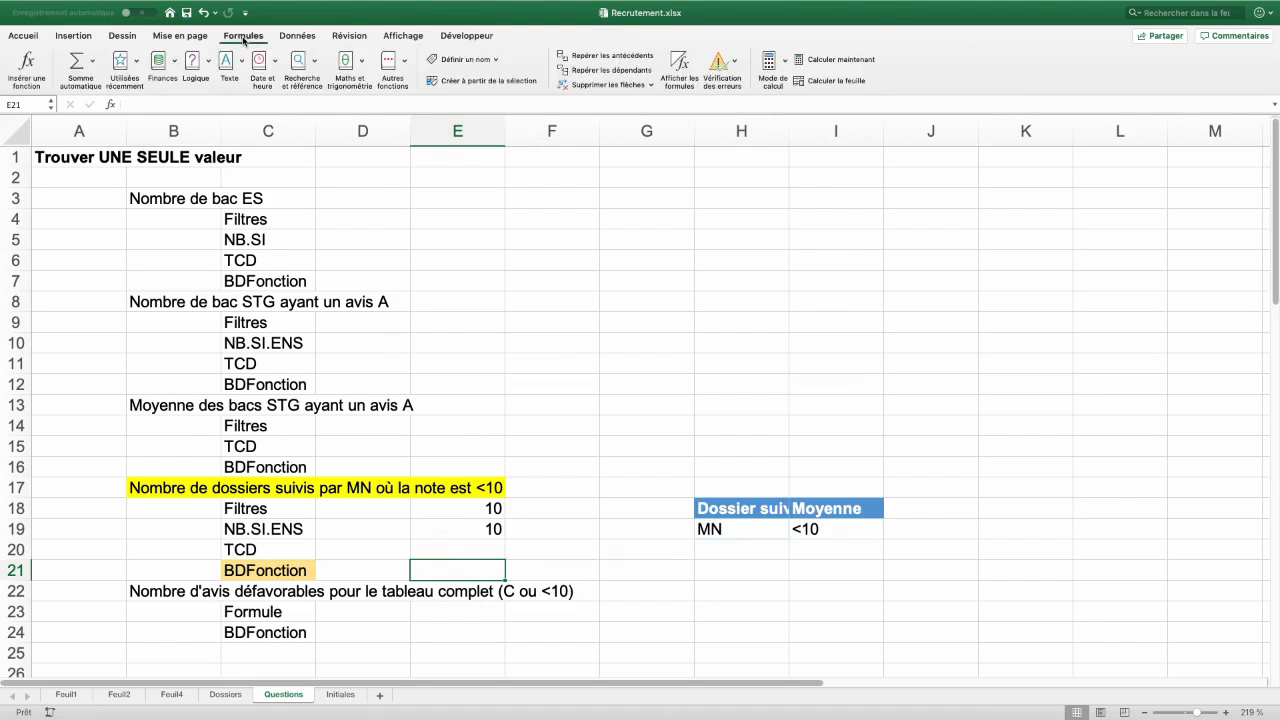
left_click(137, 62)
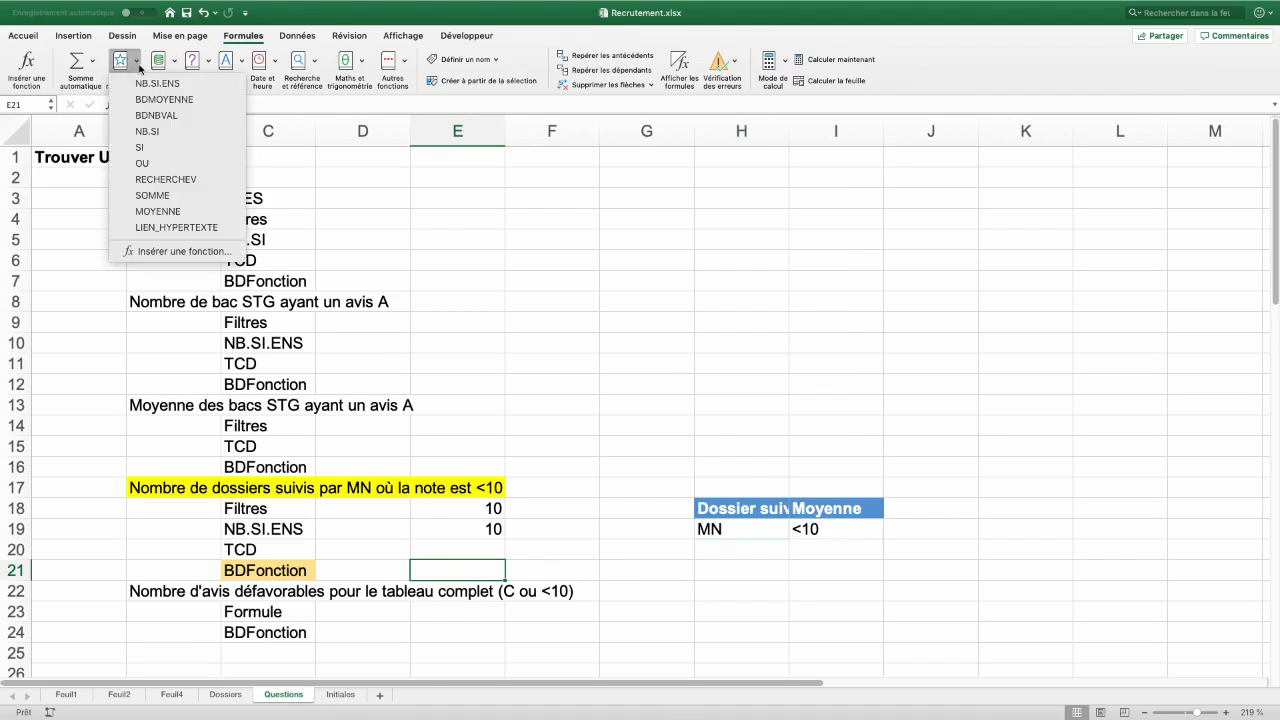
left_click(138, 64)
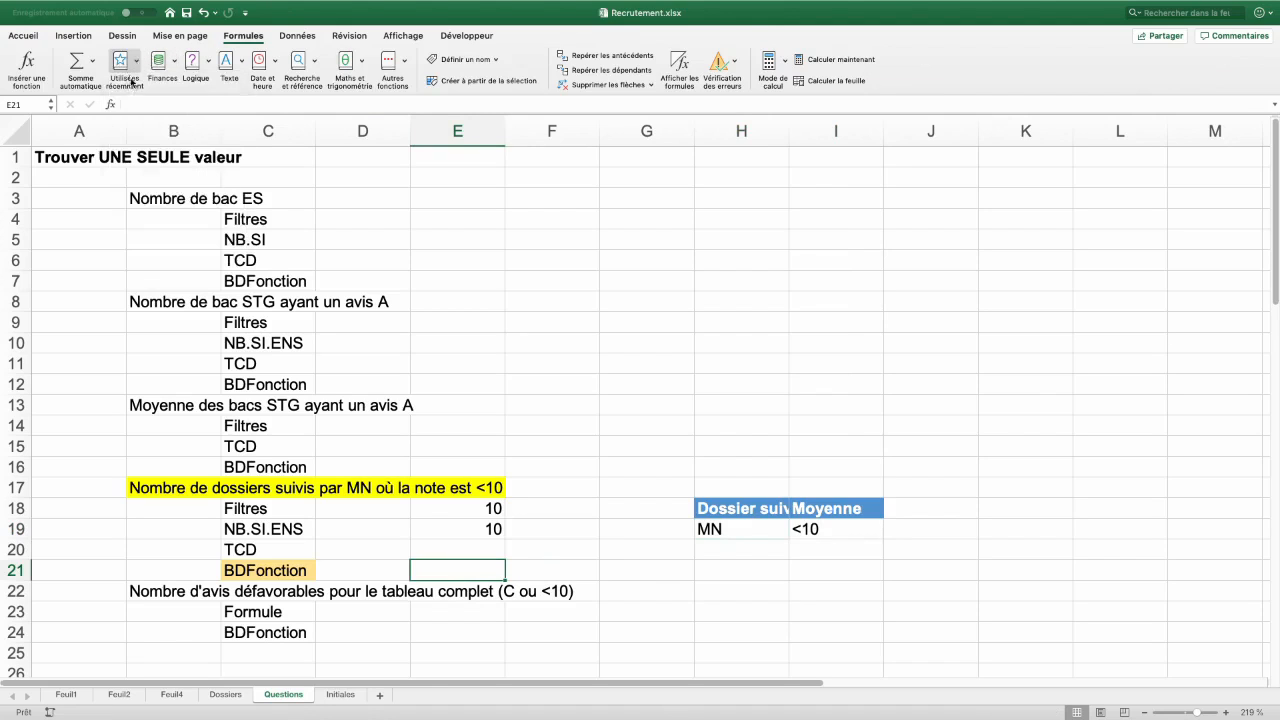
left_click(137, 64)
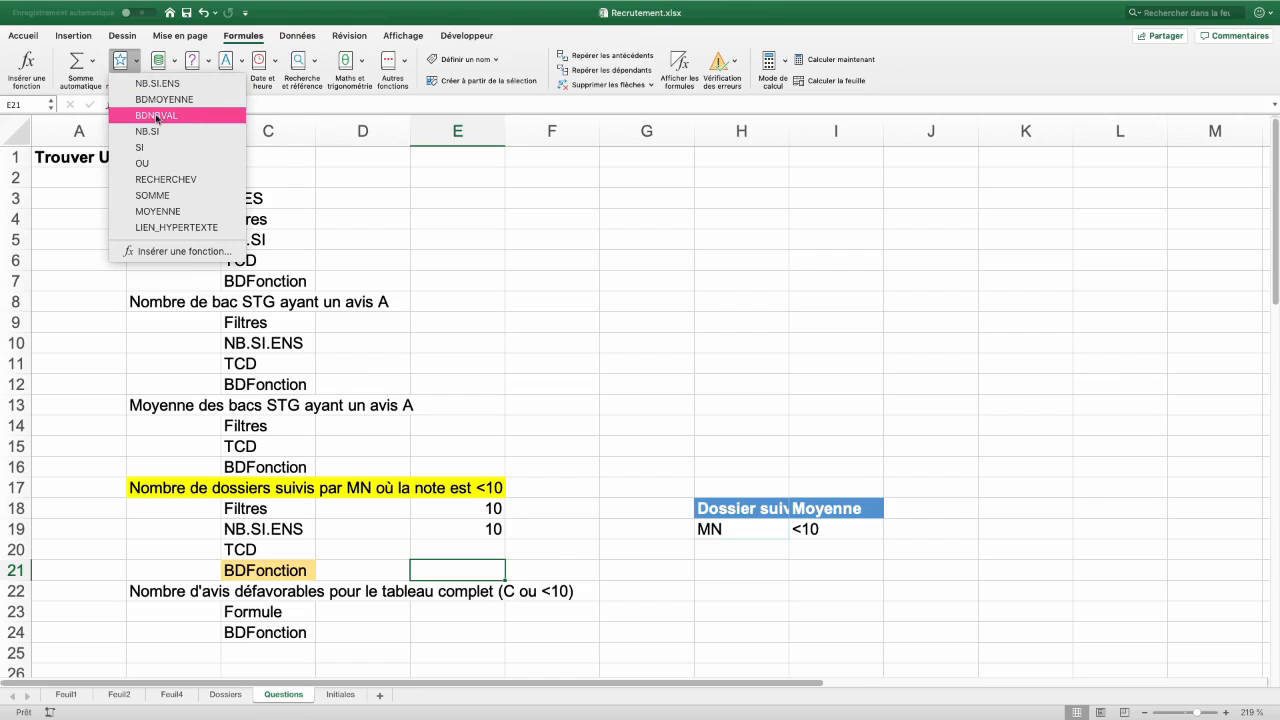
left_click(157, 118)
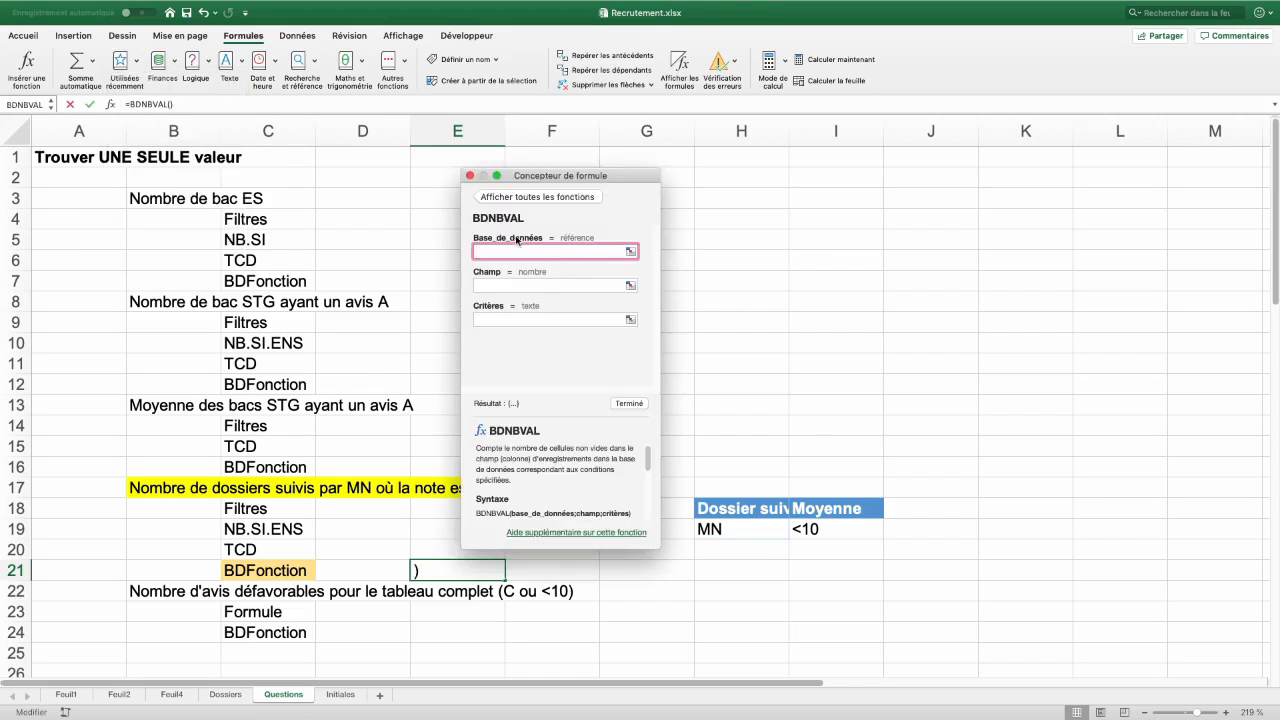
left_click(225, 694)
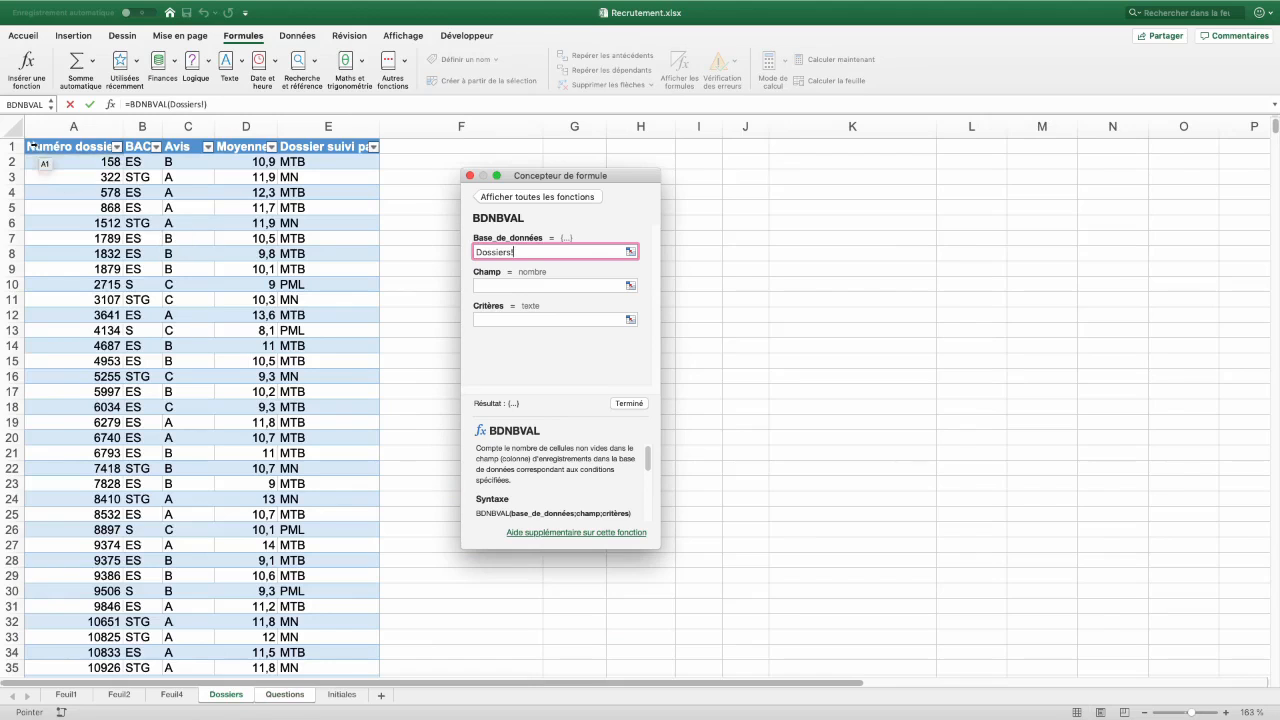
left_click(28, 142)
left_click(28, 142)
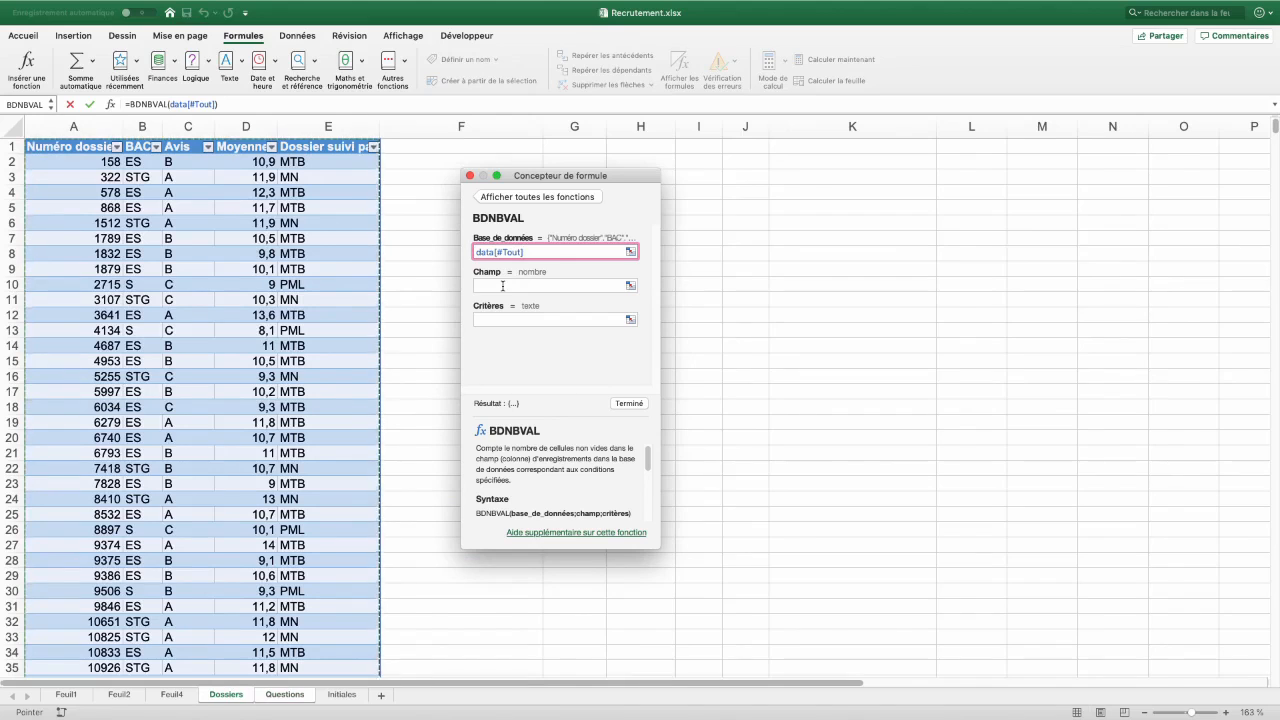
Complete BDNBVAL with the Numéro dossier header as the field and H18:I19 of the Questions sheet as the criteria
left_click(502, 286)
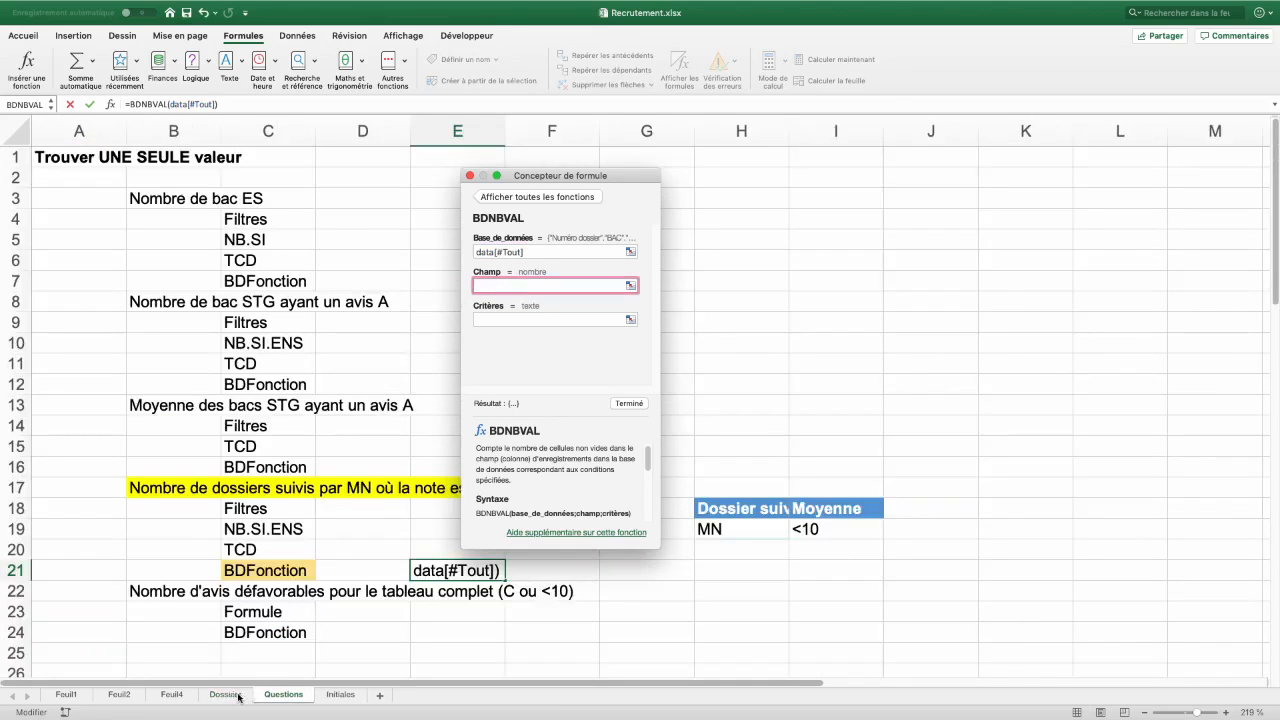
left_click(238, 697)
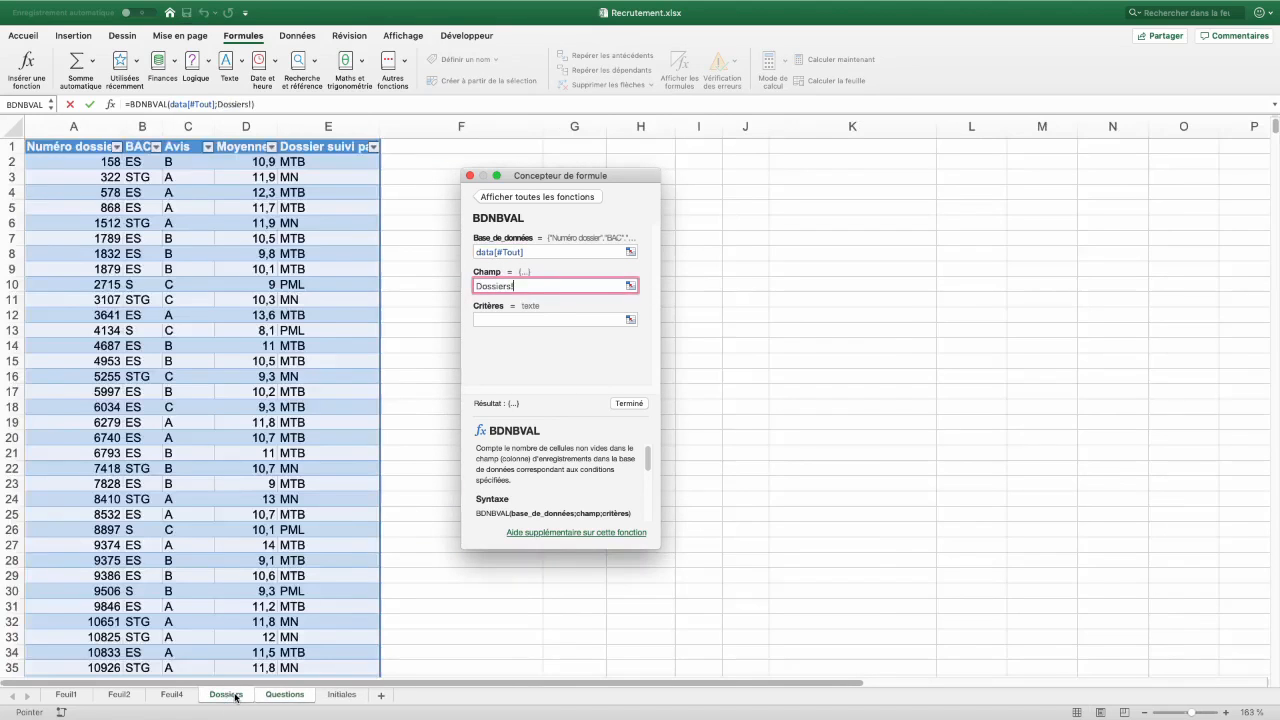
left_click(83, 147)
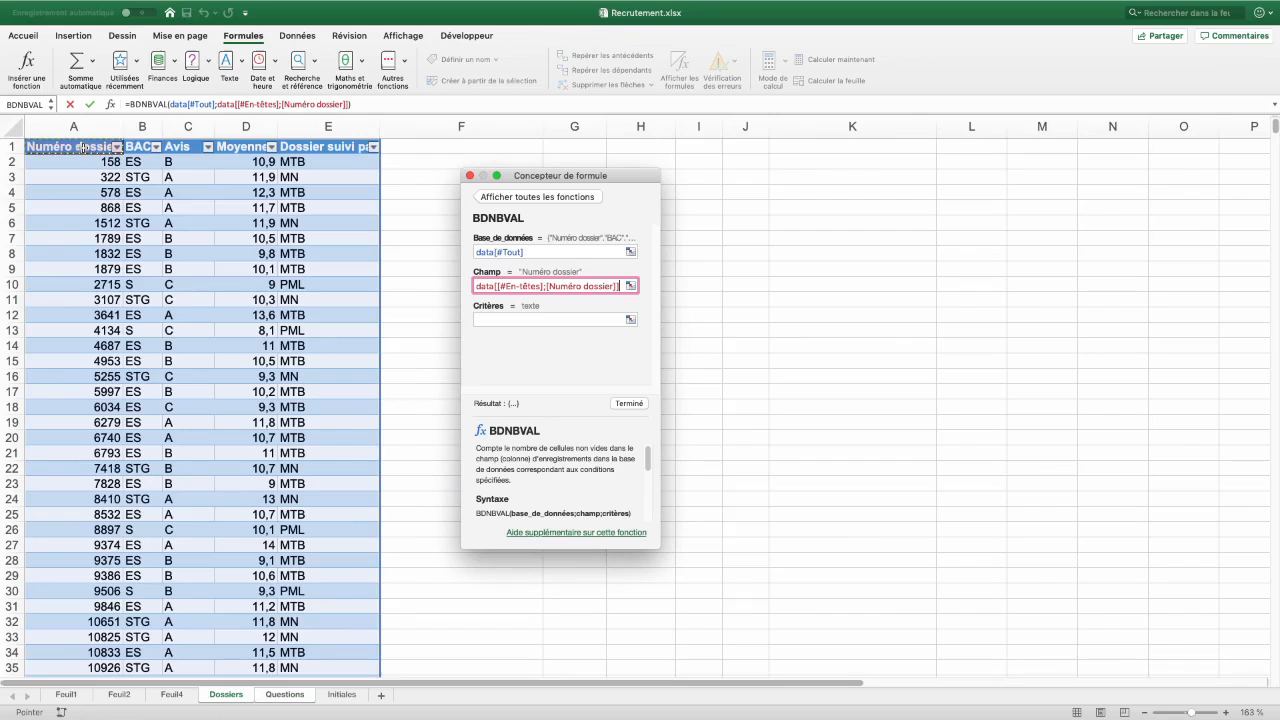
left_click(495, 317)
left_click_drag(743, 512, 835, 529)
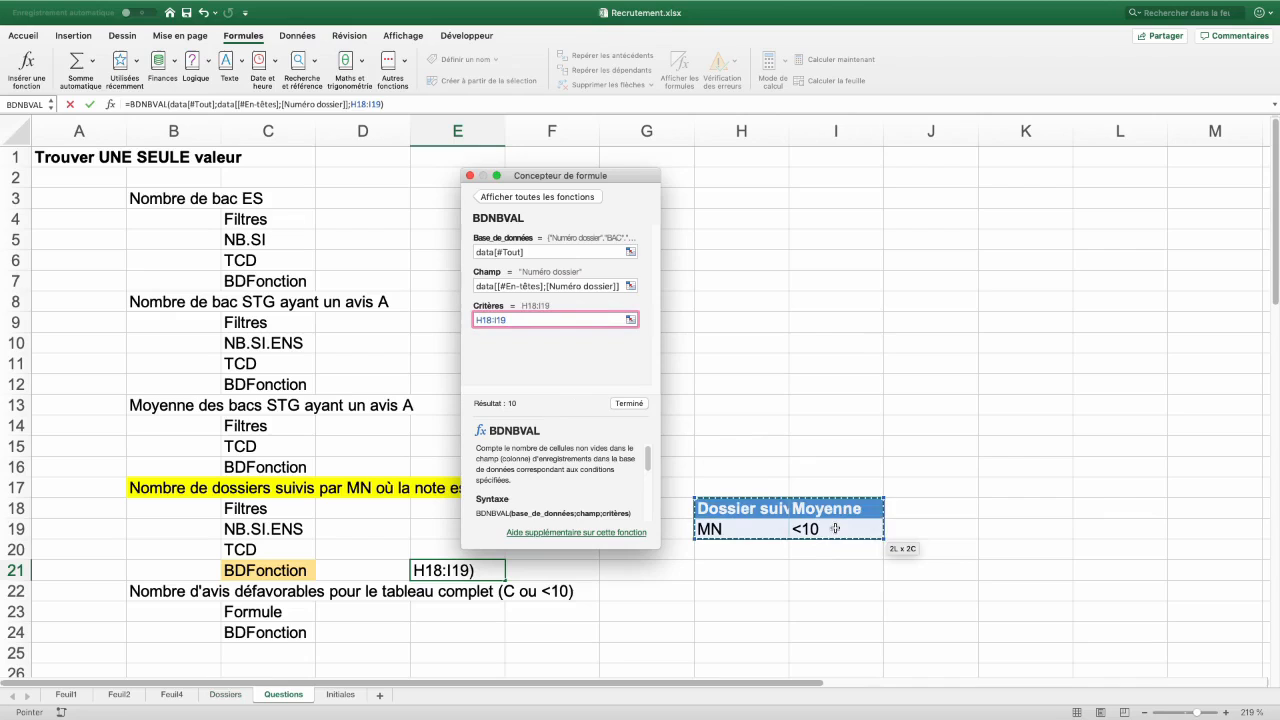
left_click(470, 175)
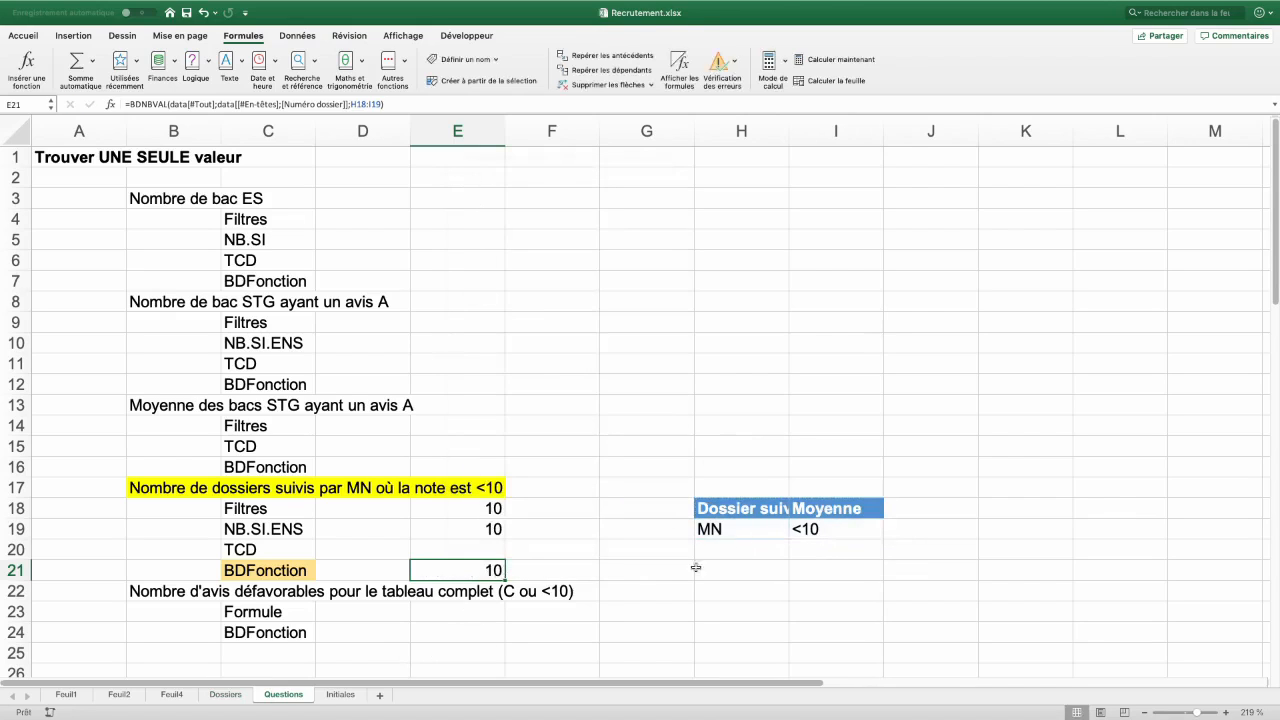
Change the criteria row to SC under Dossier suivi par and >=12 under Moyenne
left_click(737, 529)
type("SC")
key("Return")
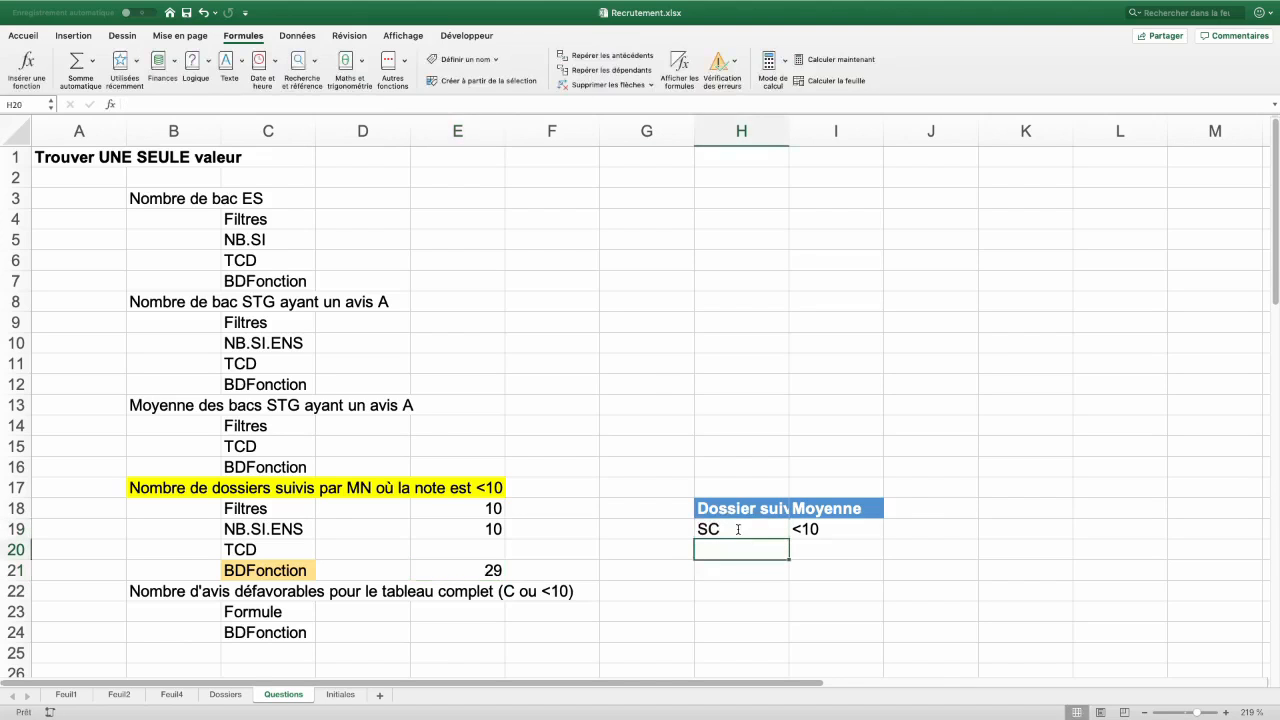
left_click(843, 528)
type(">=12")
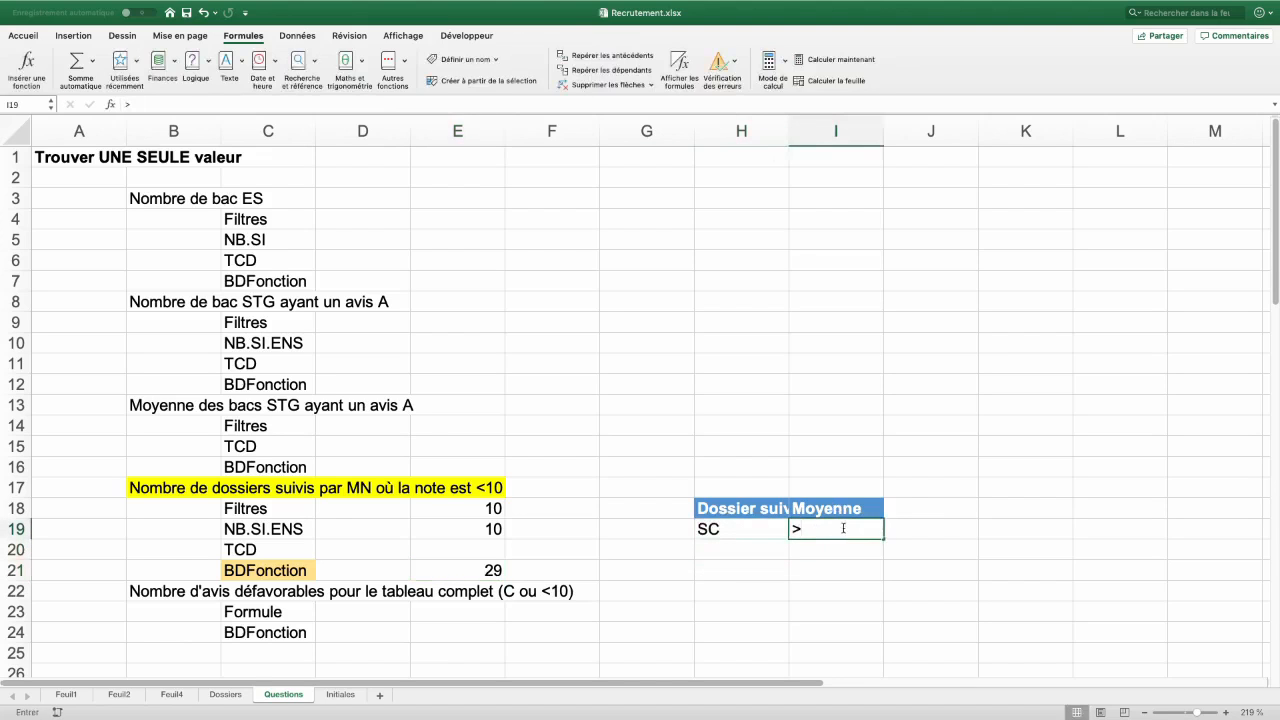
key("Return")
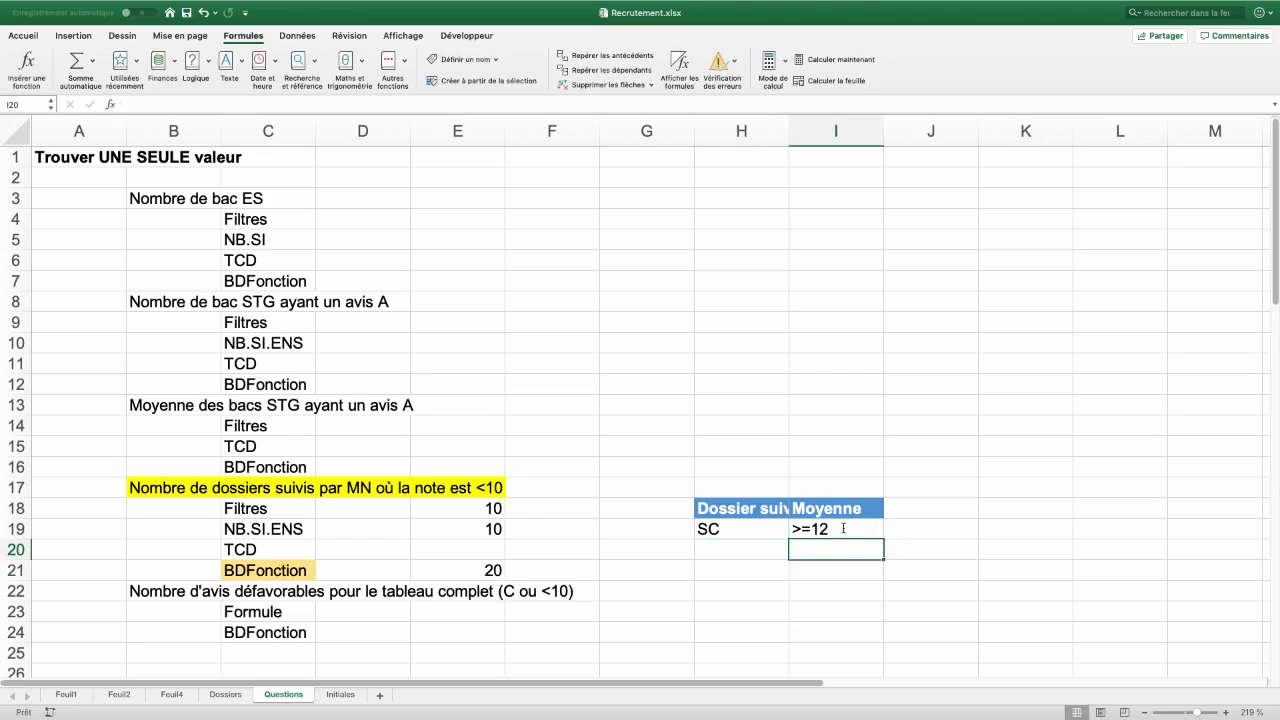
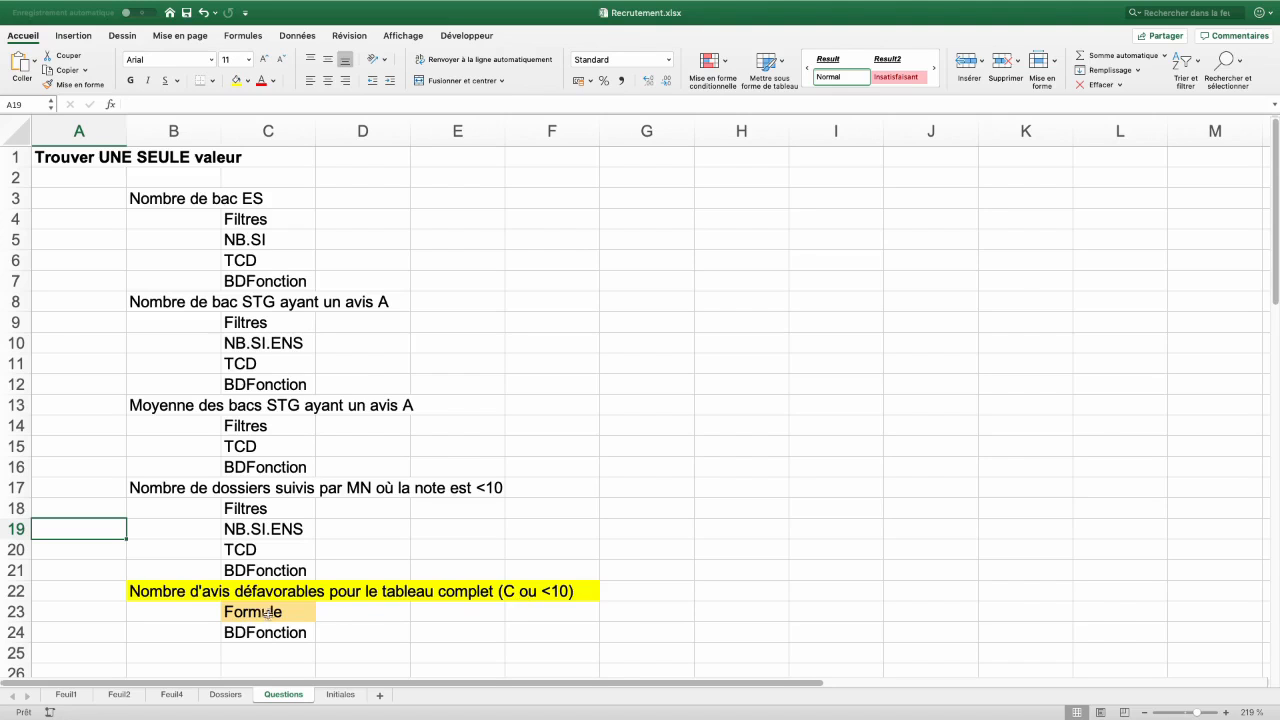
Add a new column headed "Défavorable ?" in F1 of the Dossiers sheet
left_click(226, 694)
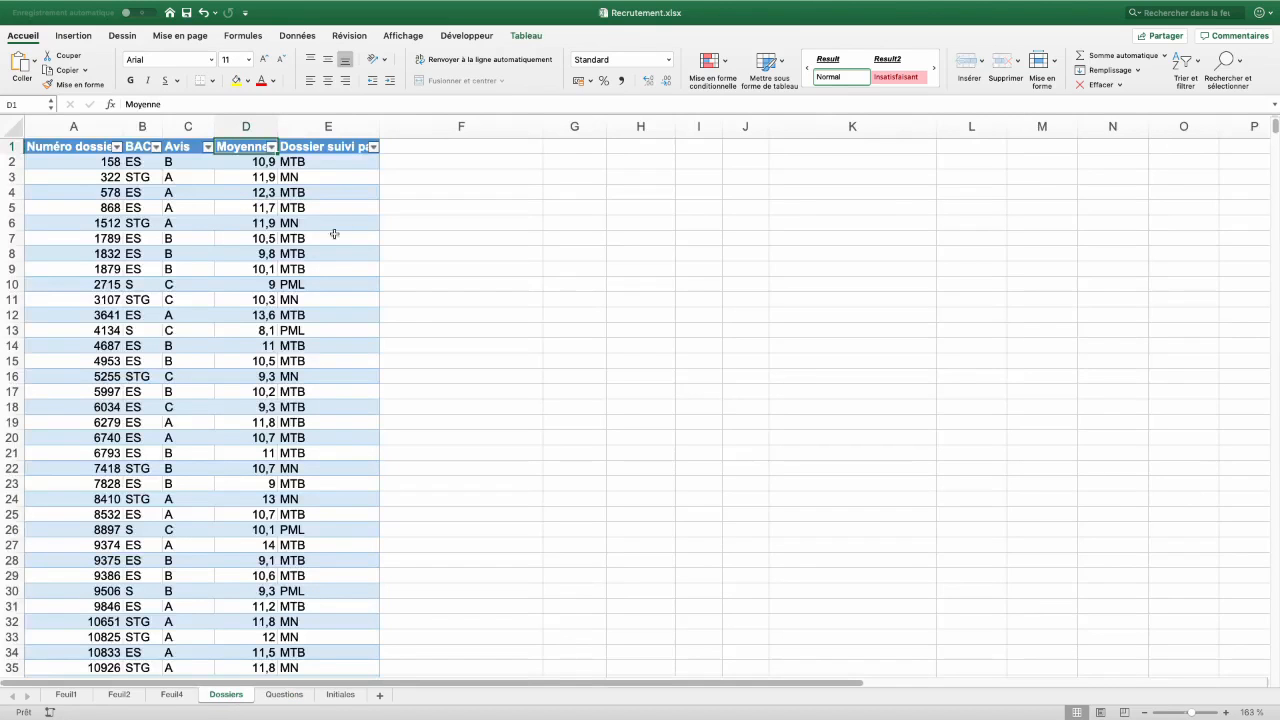
left_click(413, 148)
type("D")
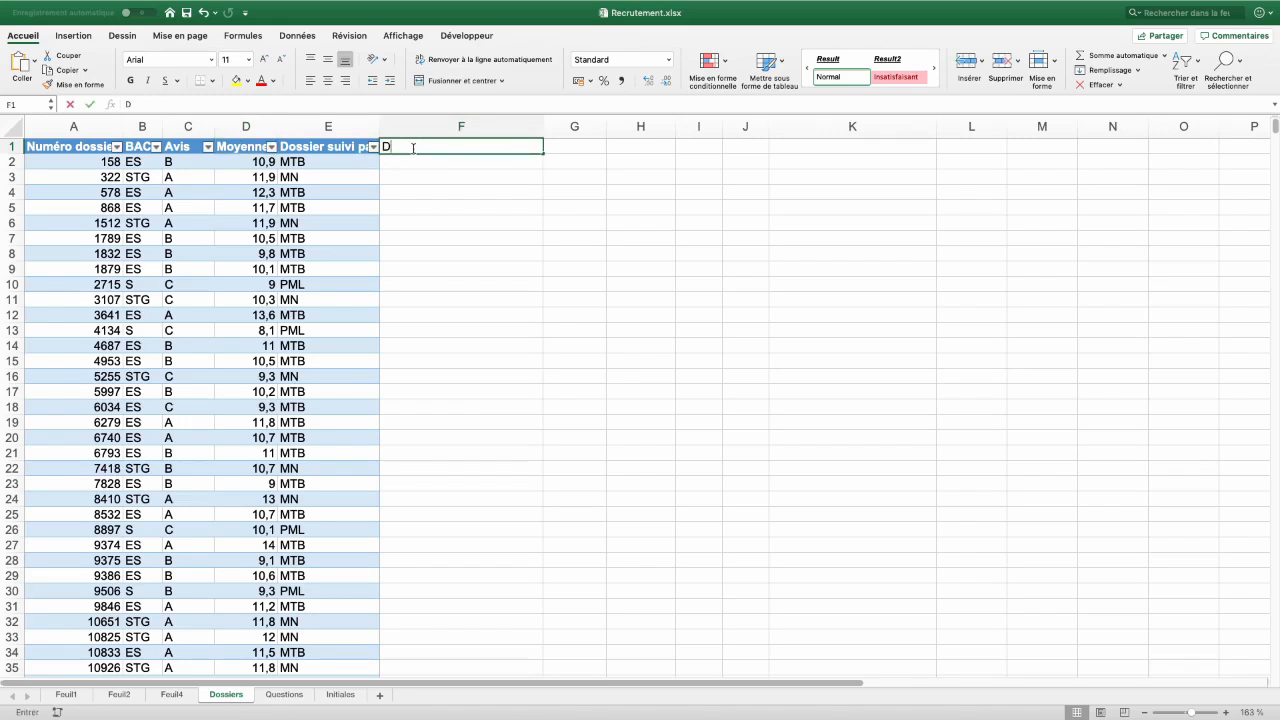
type("éfavorable ?")
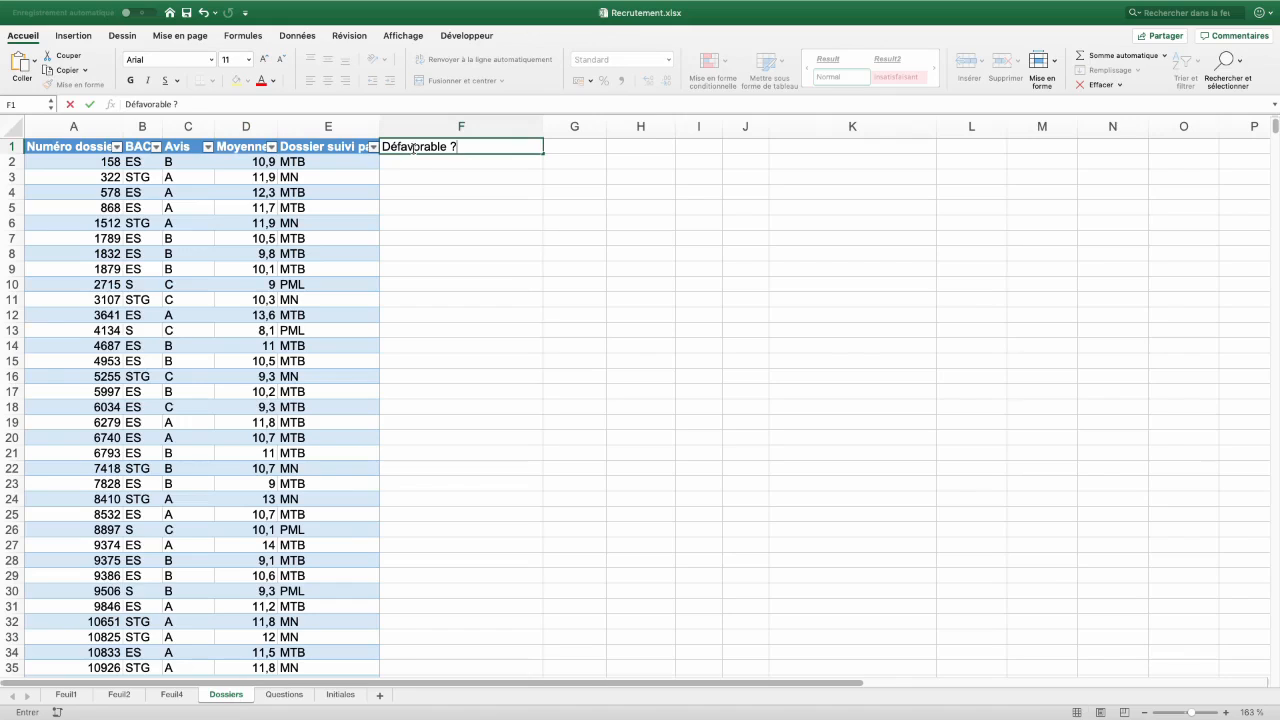
key("Return")
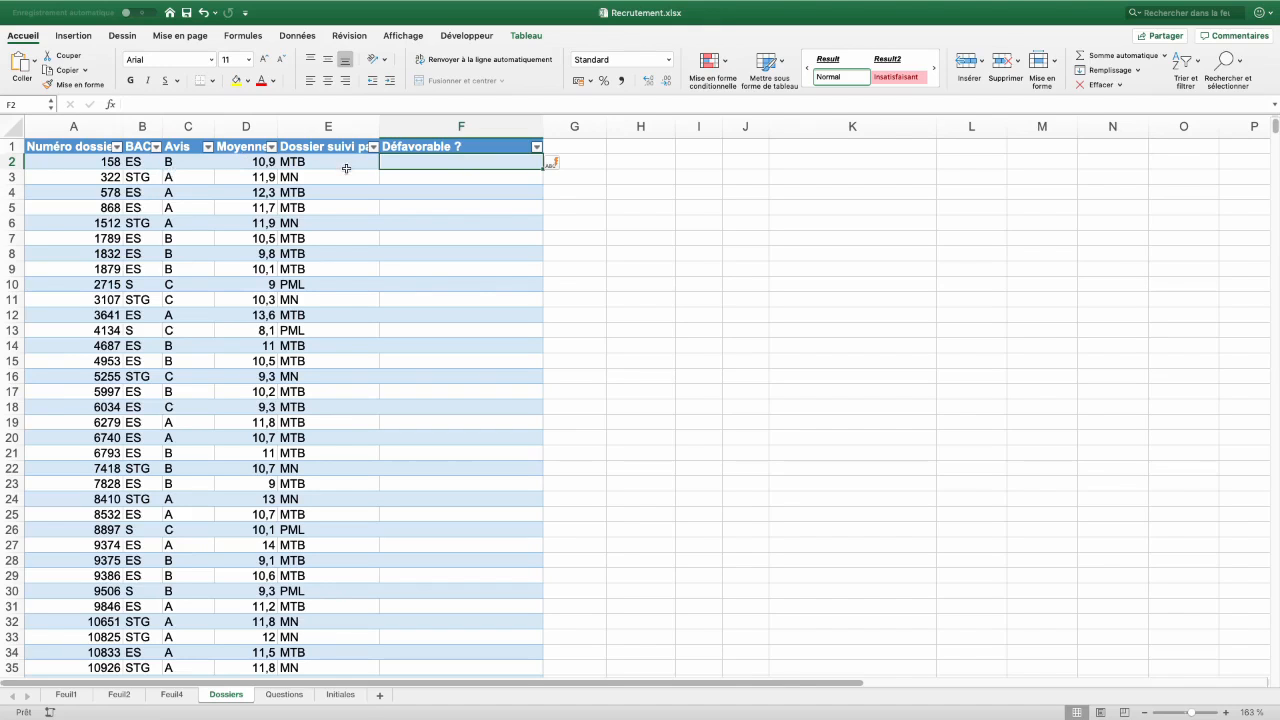
left_click(252, 38)
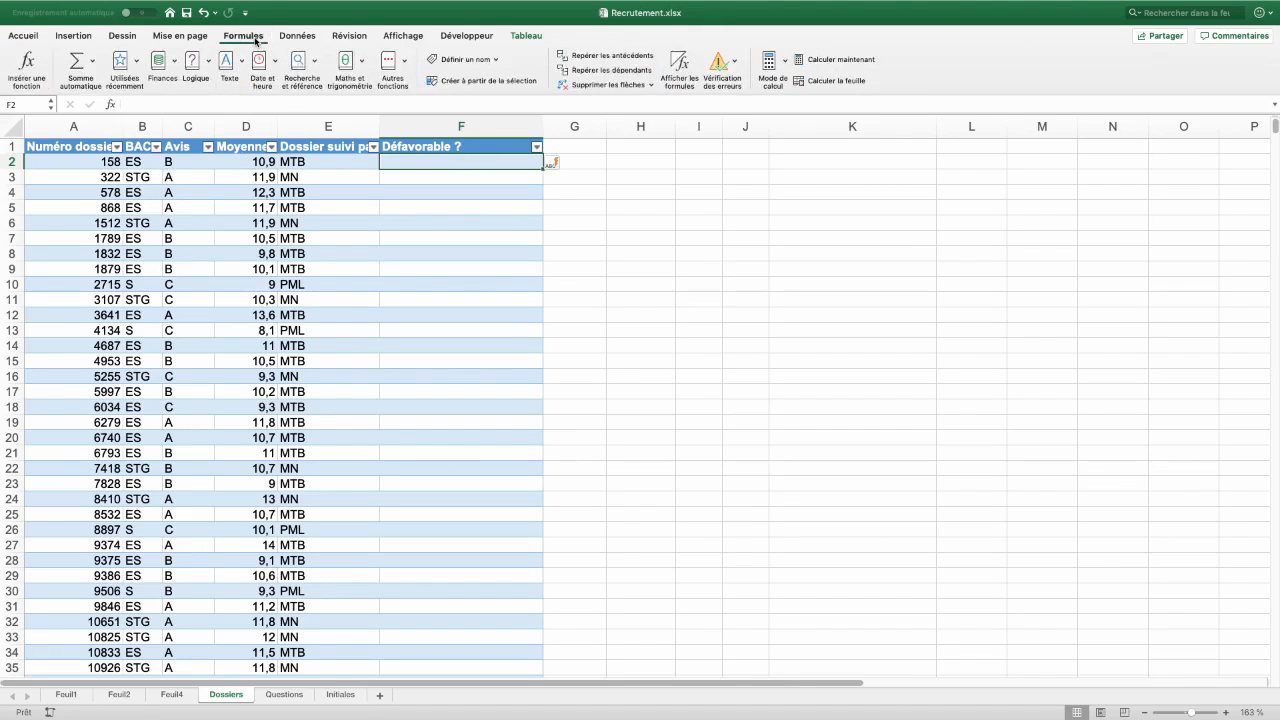
left_click(209, 62)
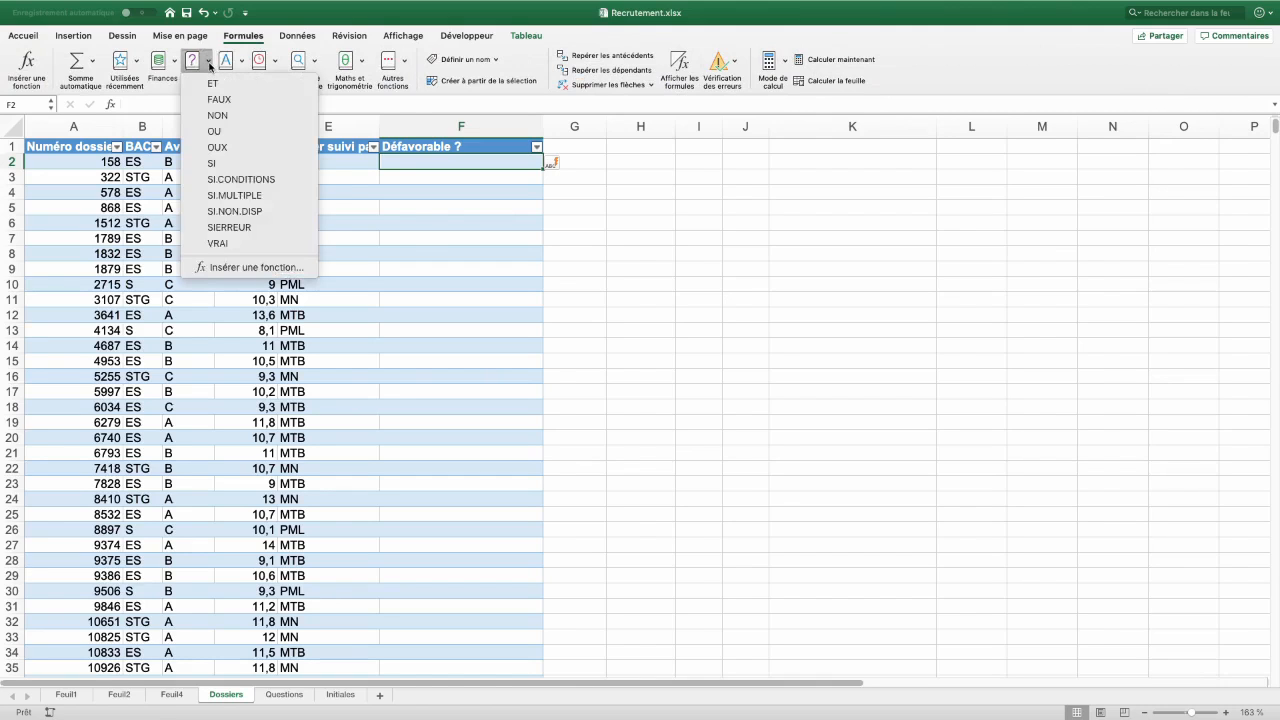
left_click(214, 131)
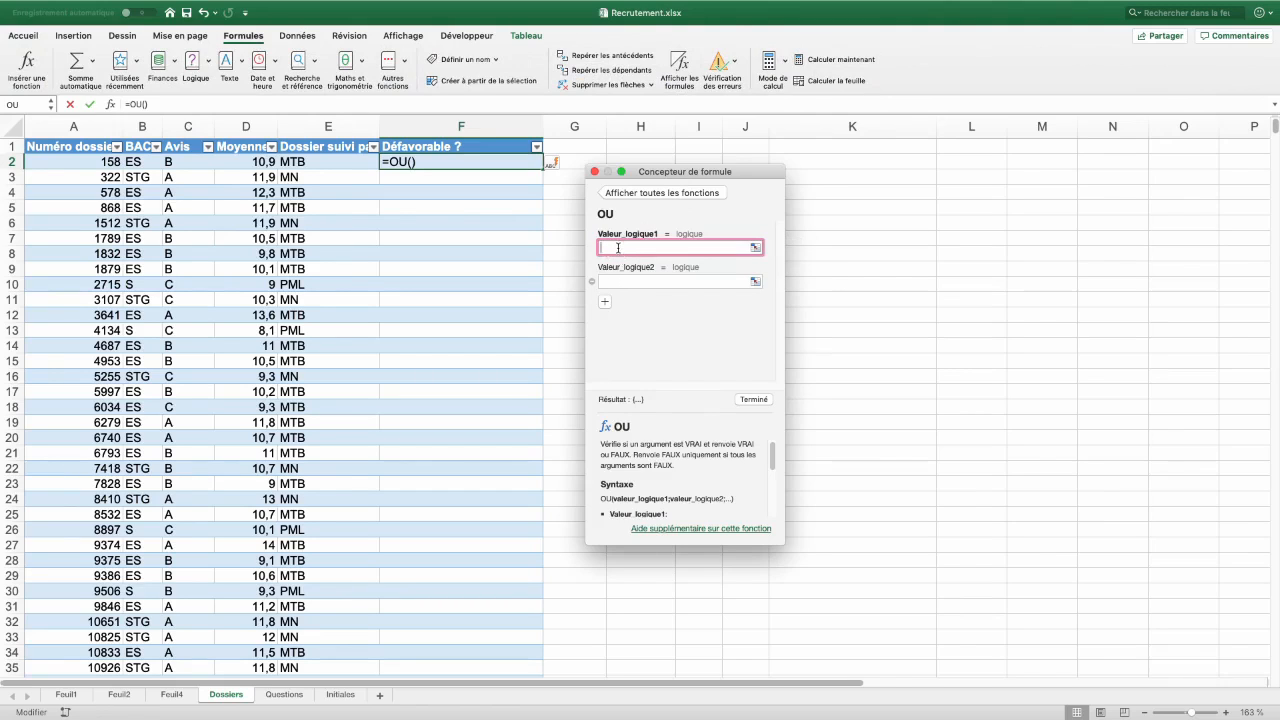
left_click(186, 162)
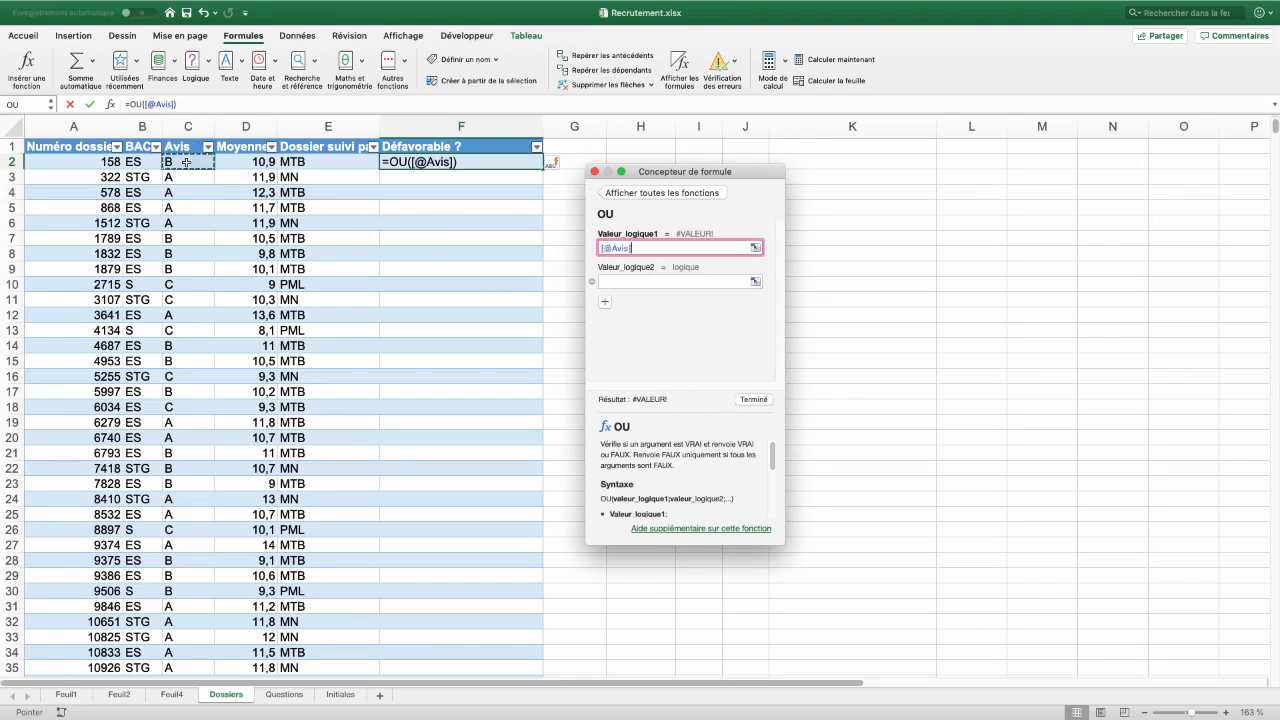
type("=\"C\"")
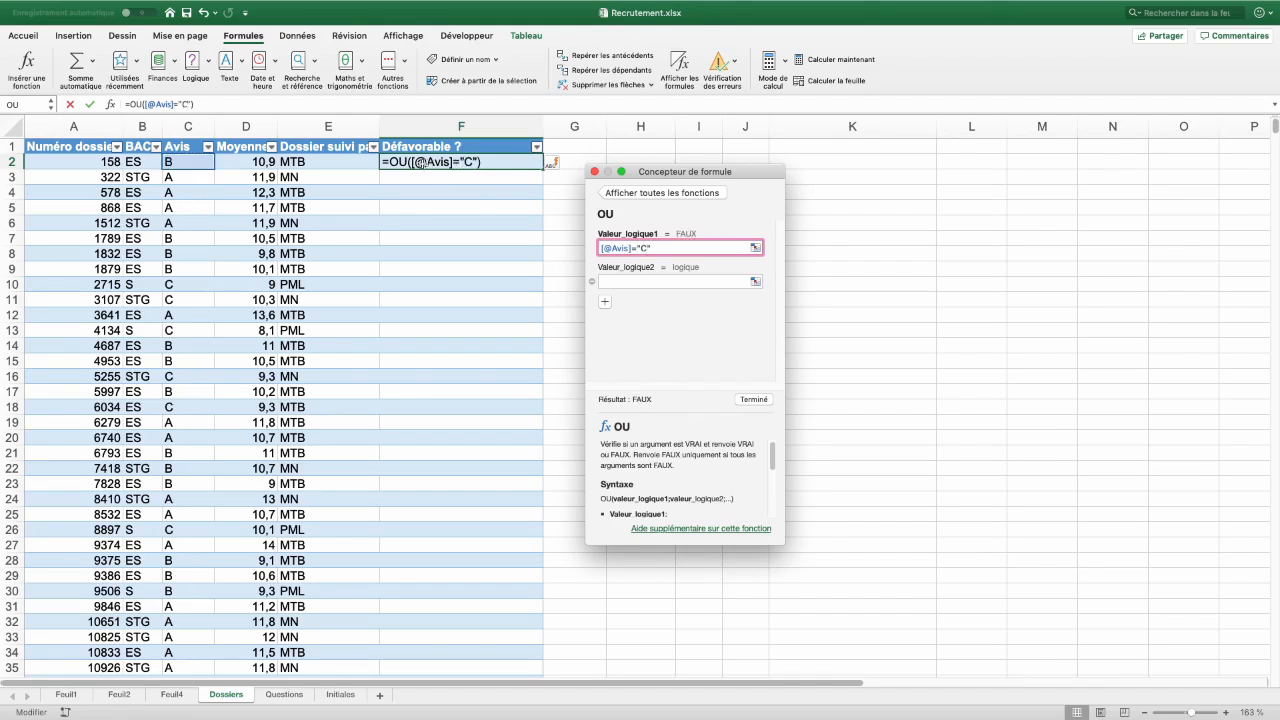
left_click(613, 280)
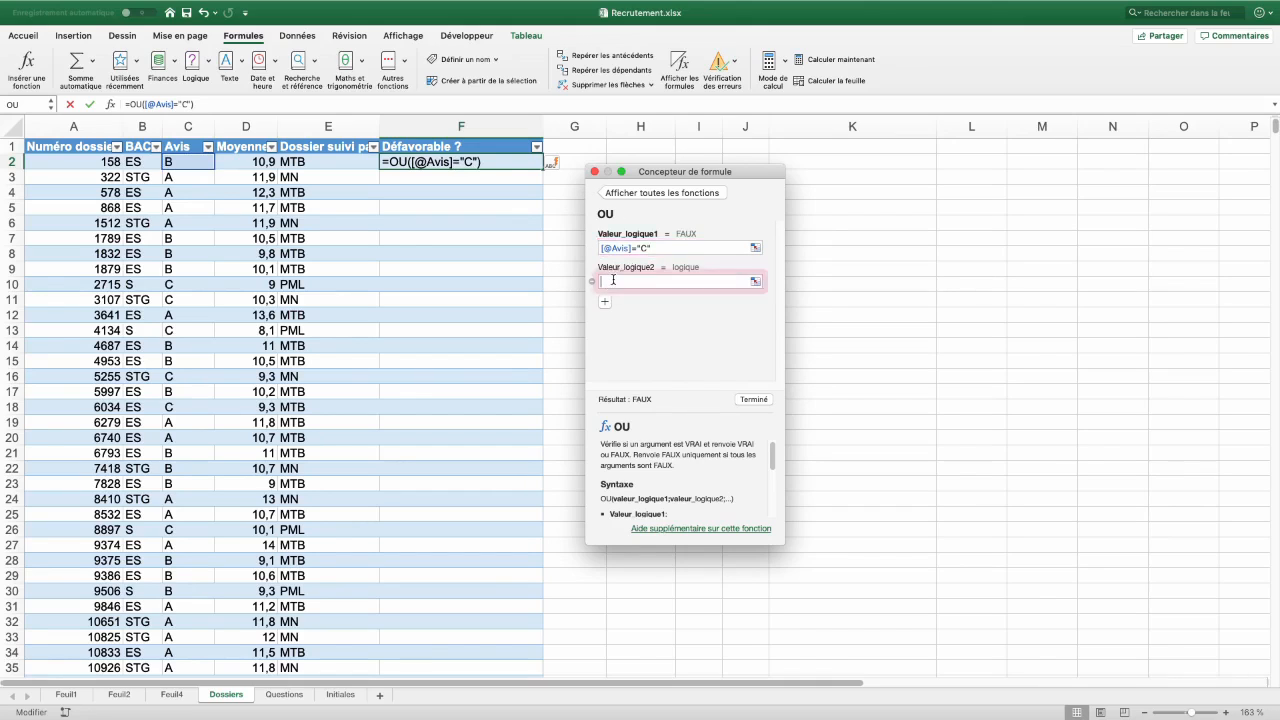
left_click(254, 162)
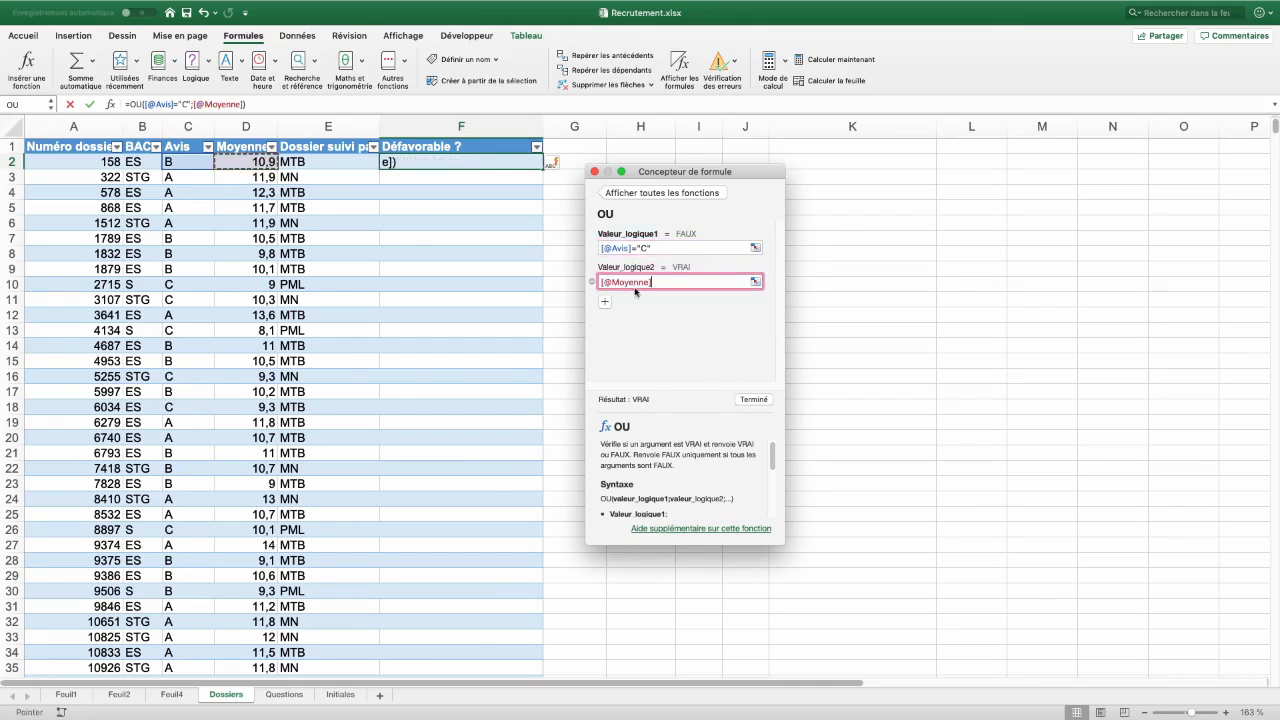
type("<10")
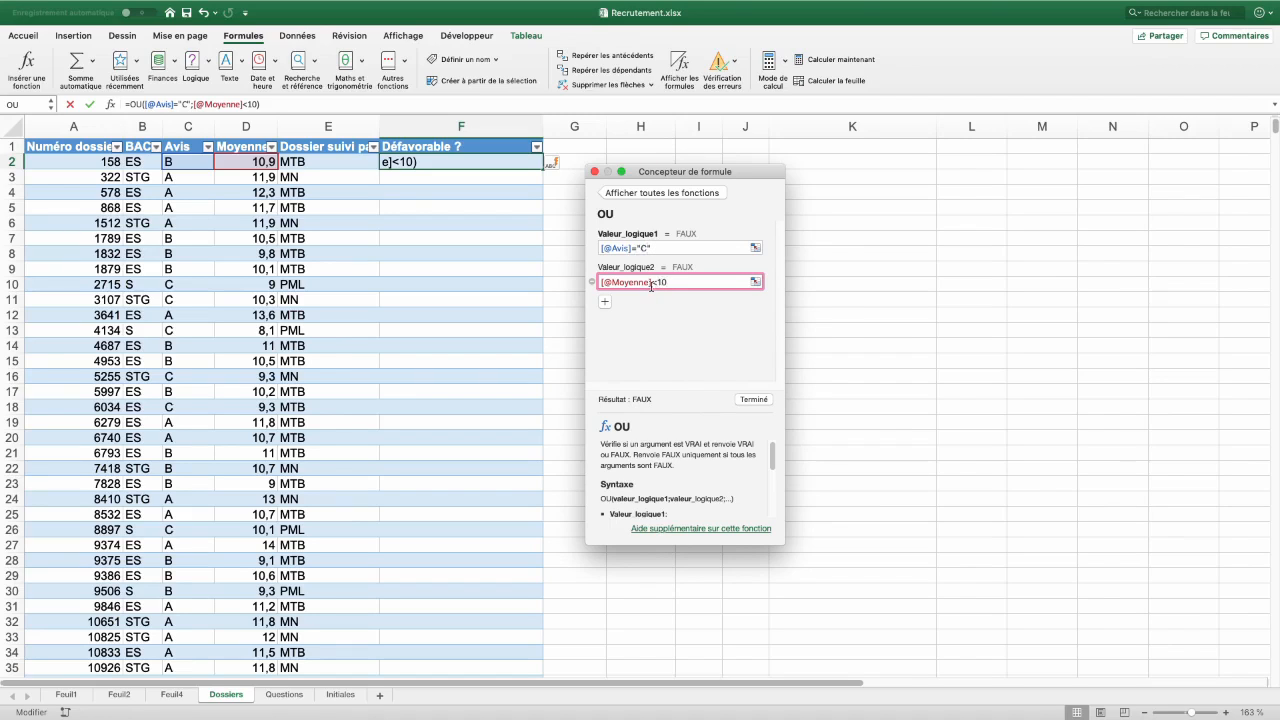
left_click(754, 400)
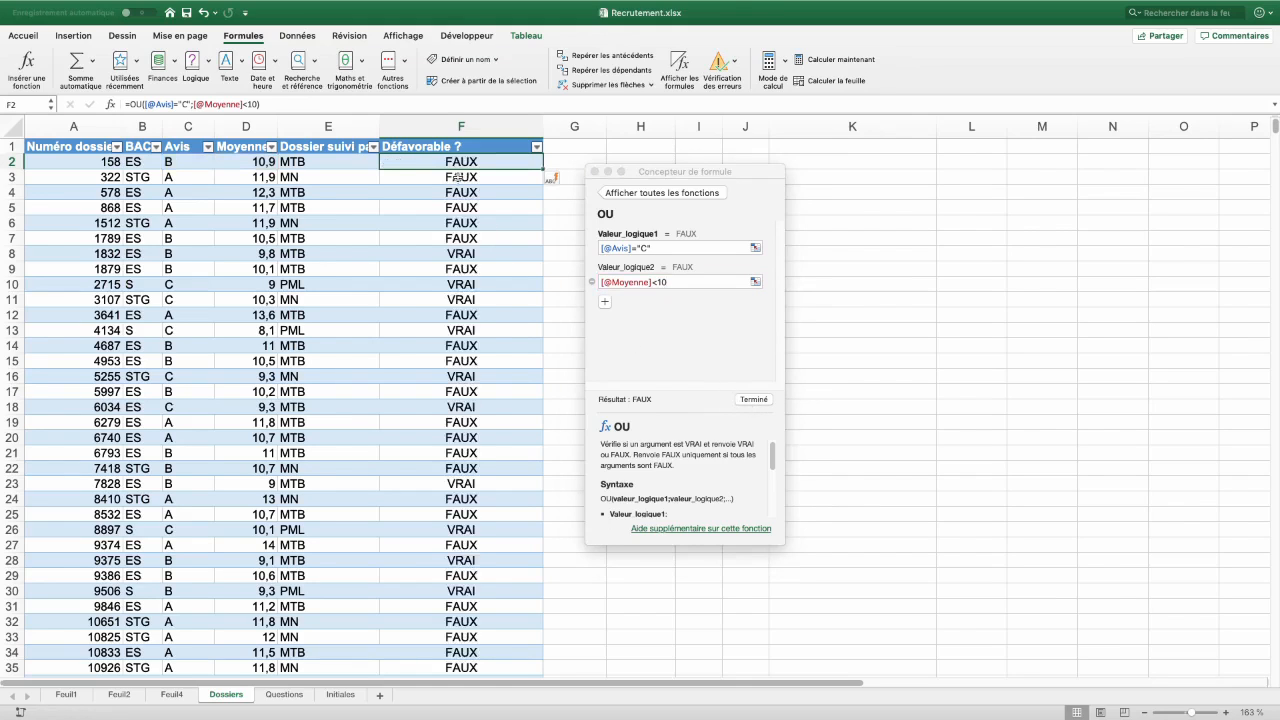
left_click(594, 172)
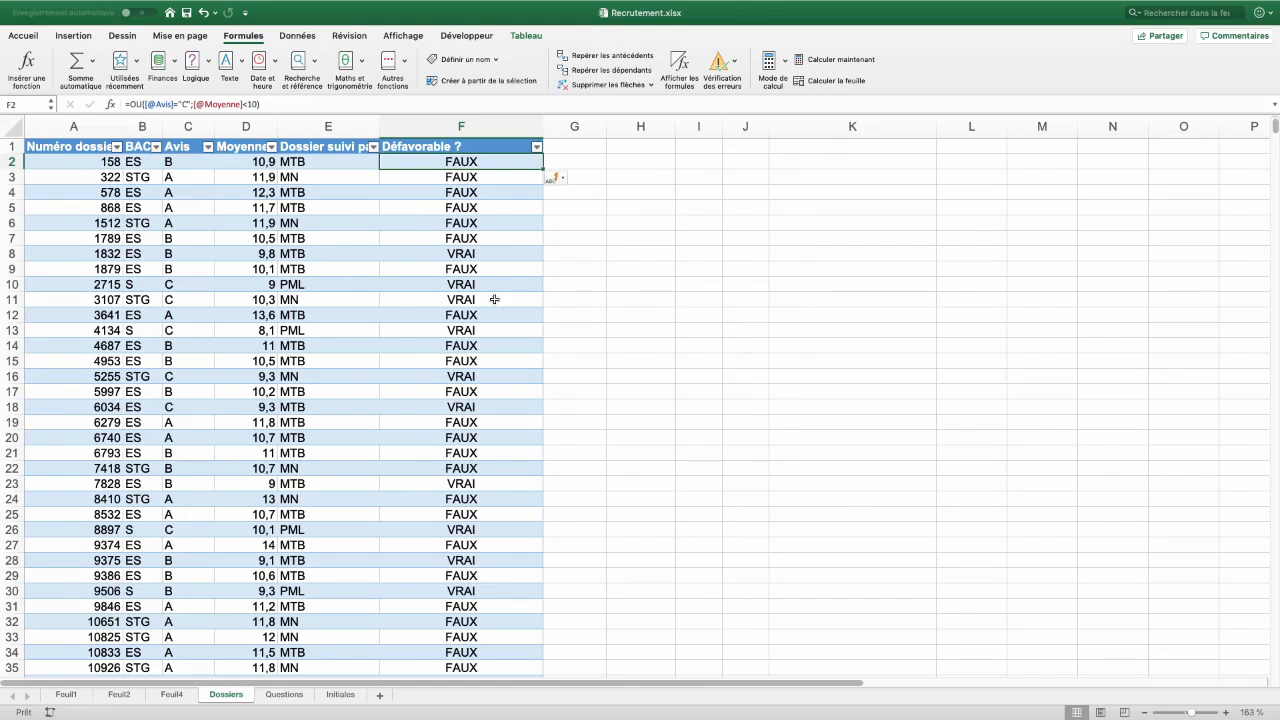
Filter the Défavorable ? column to VRAI and enter 463 as the Formule answer in E23 of the Questions sheet
left_click(537, 149)
left_click(574, 310)
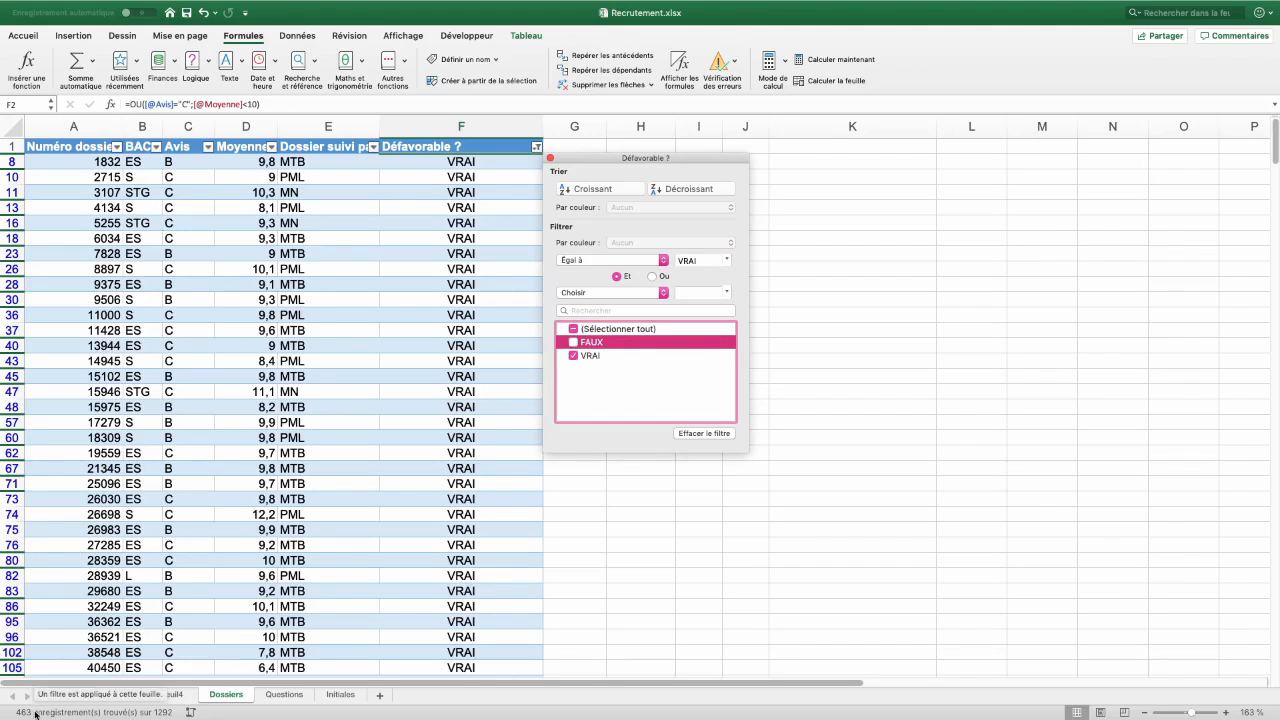
left_click(283, 694)
left_click(441, 616)
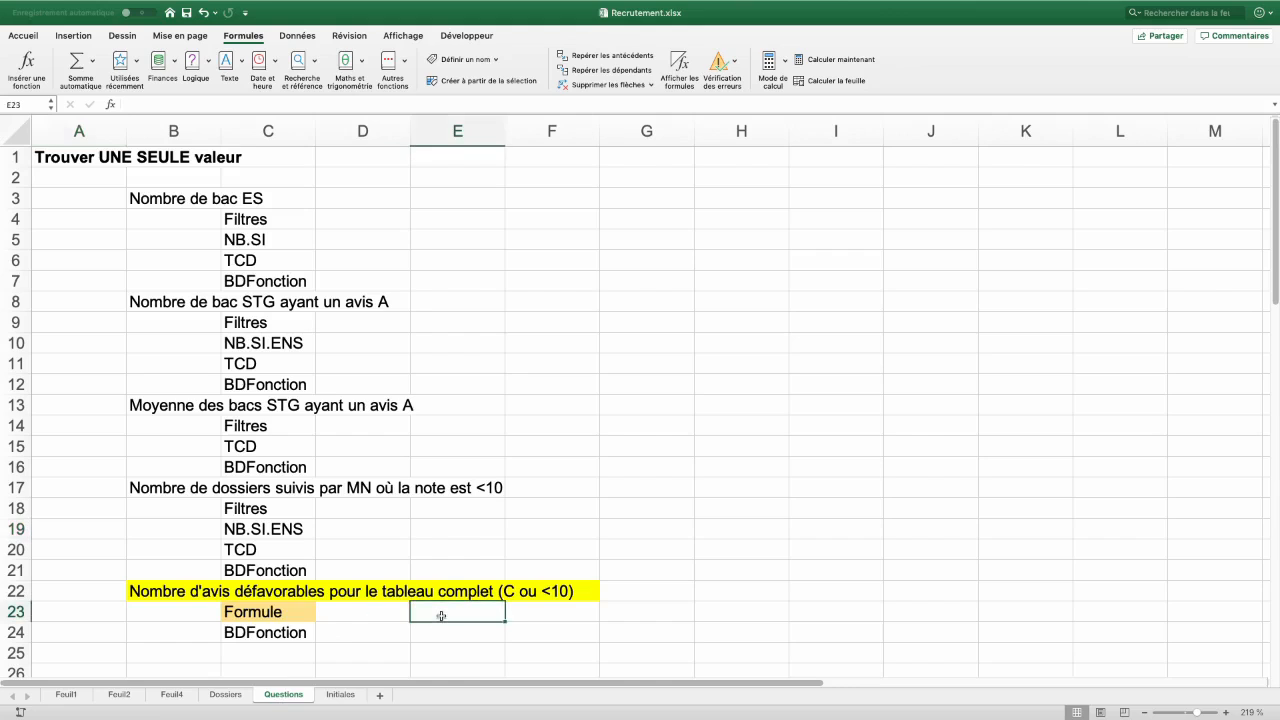
type("463")
left_click(124, 629)
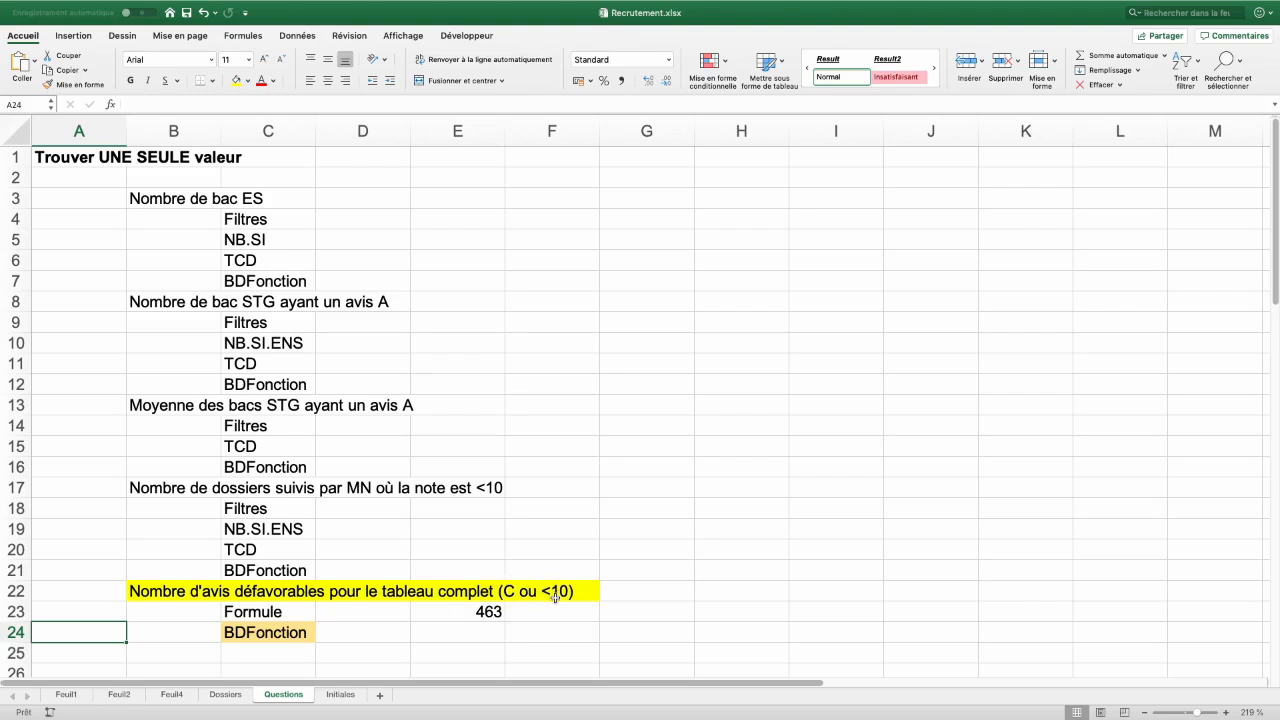
Copy the Avis header and a C value from the Dossiers sheet into H19:H20 of the Questions sheet
left_click(227, 695)
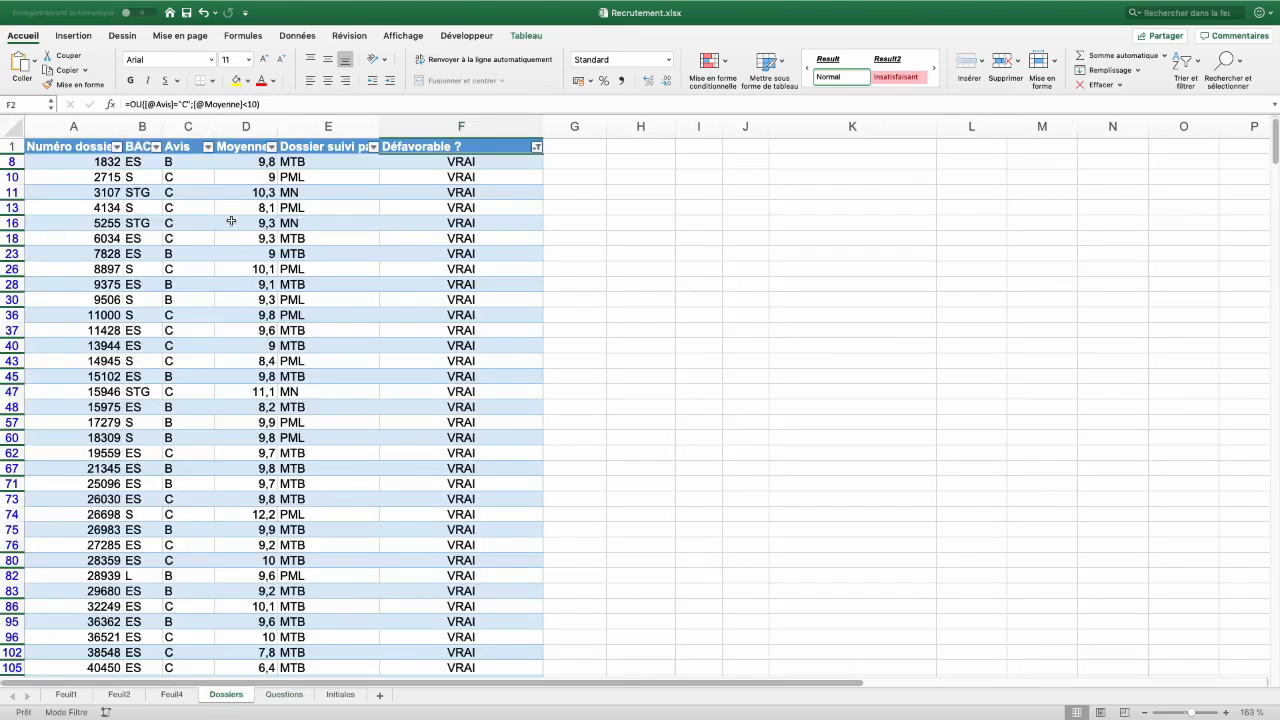
left_click(189, 152)
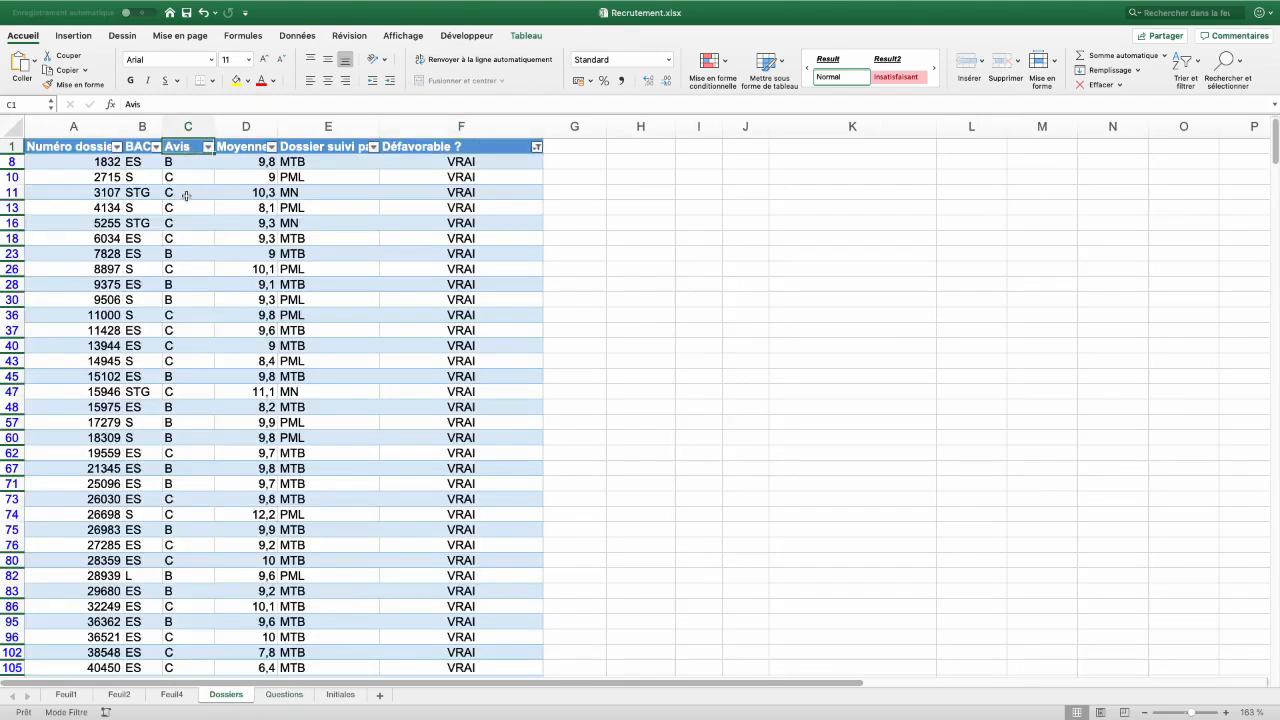
left_click(186, 178)
key("super+c")
left_click(284, 695)
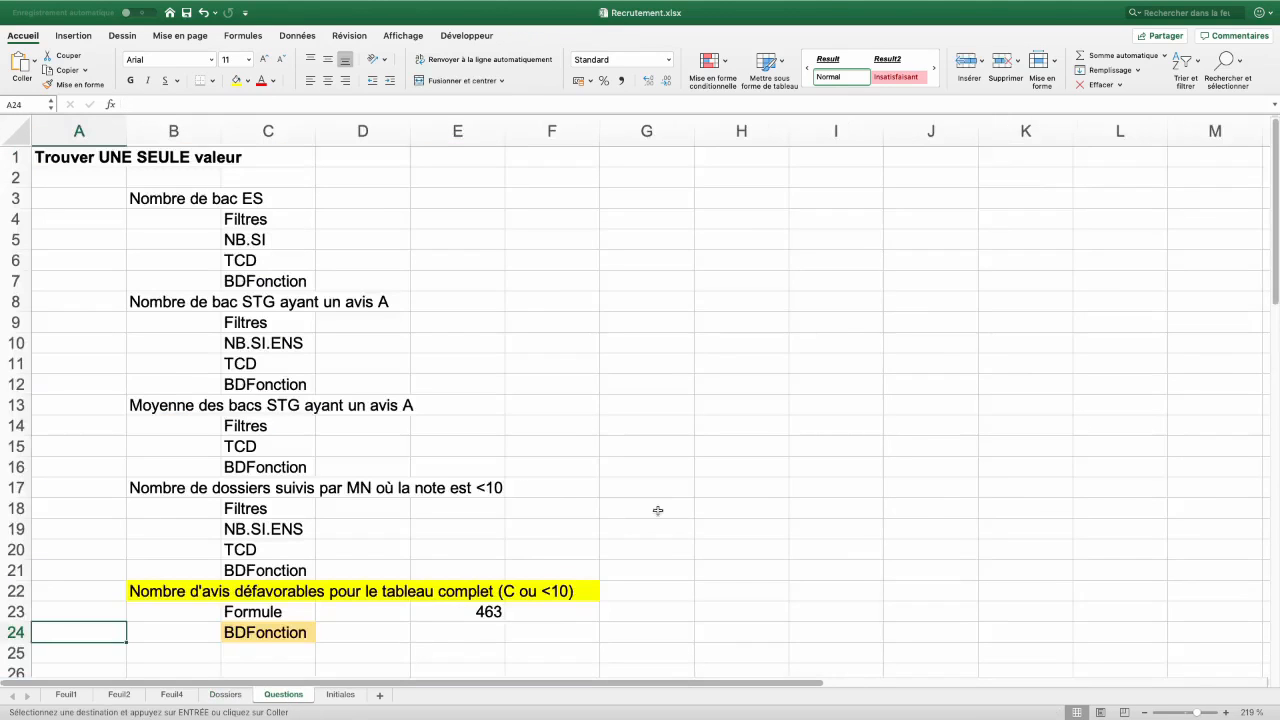
left_click(742, 530)
key("super+v")
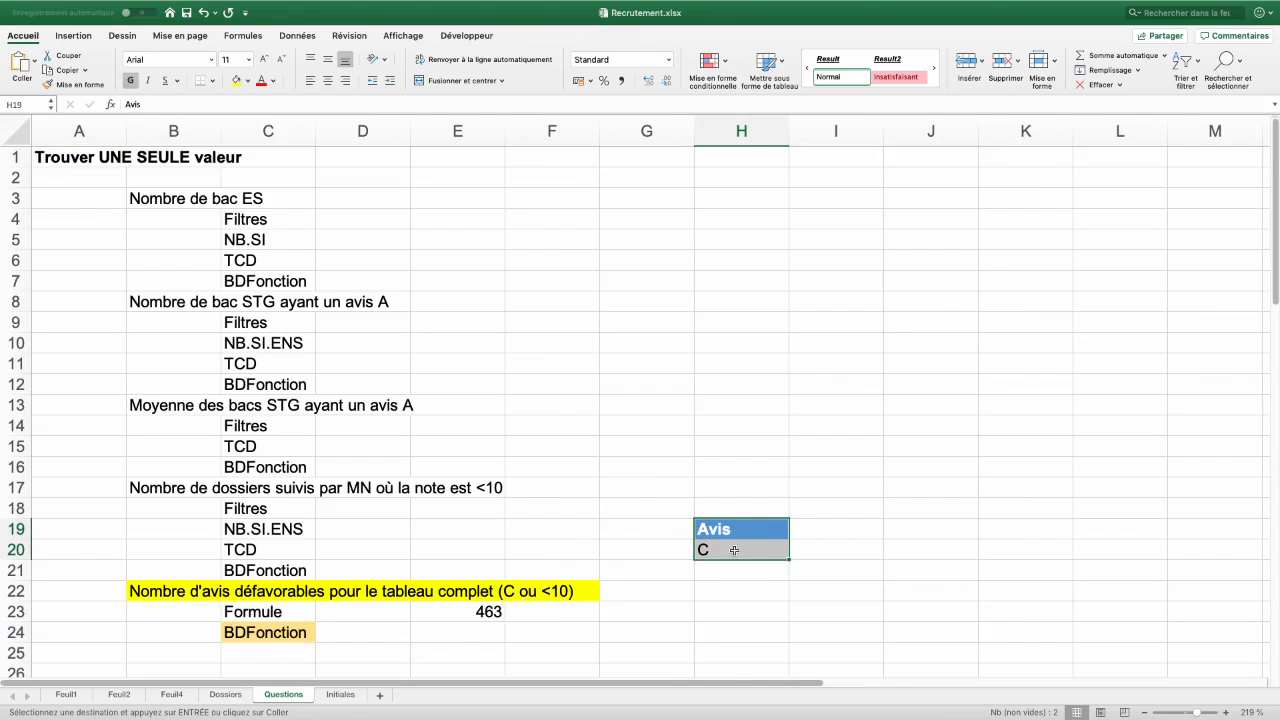
Copy the Moyenne header from the Dossiers sheet into I19 of the Questions sheet
left_click(228, 694)
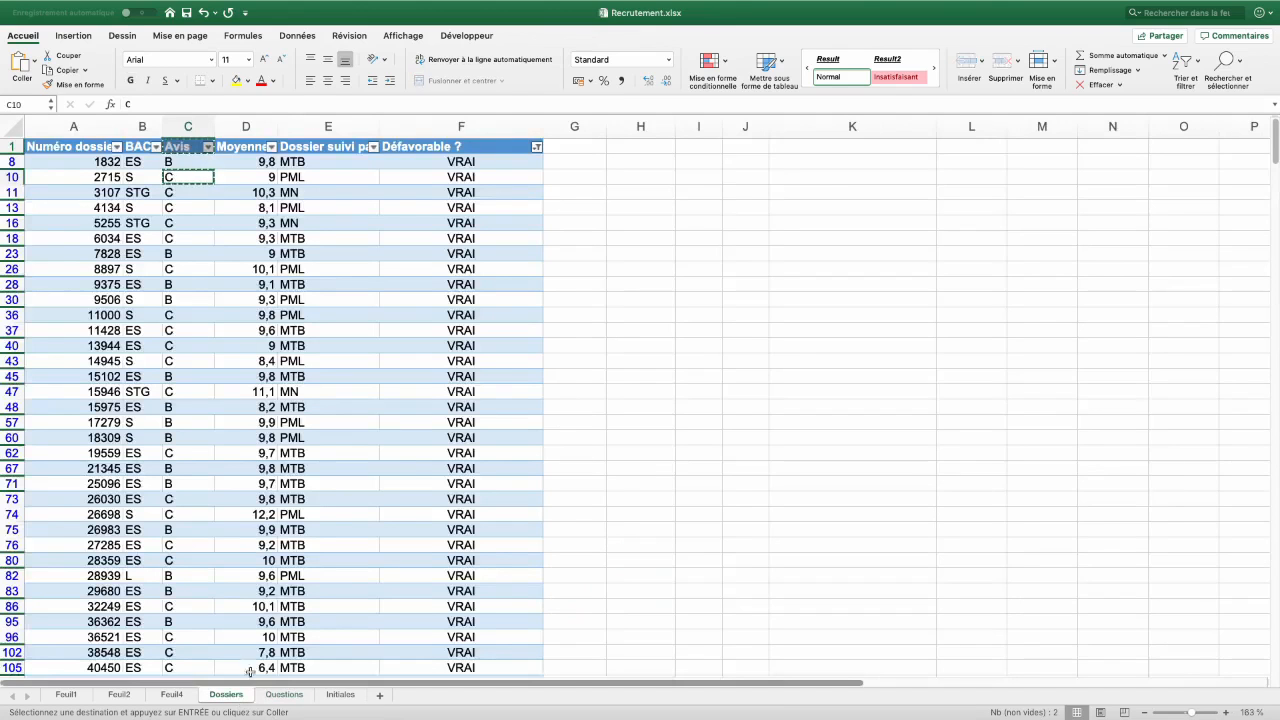
left_click(249, 147)
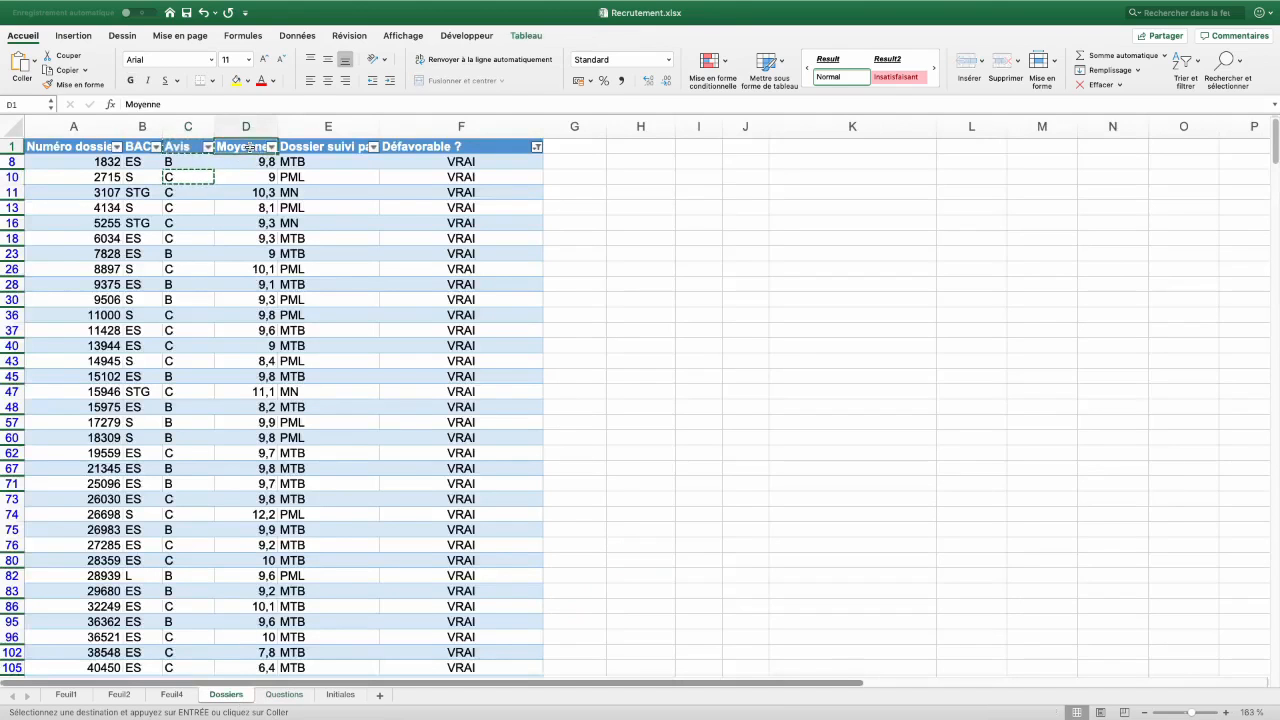
left_click(284, 694)
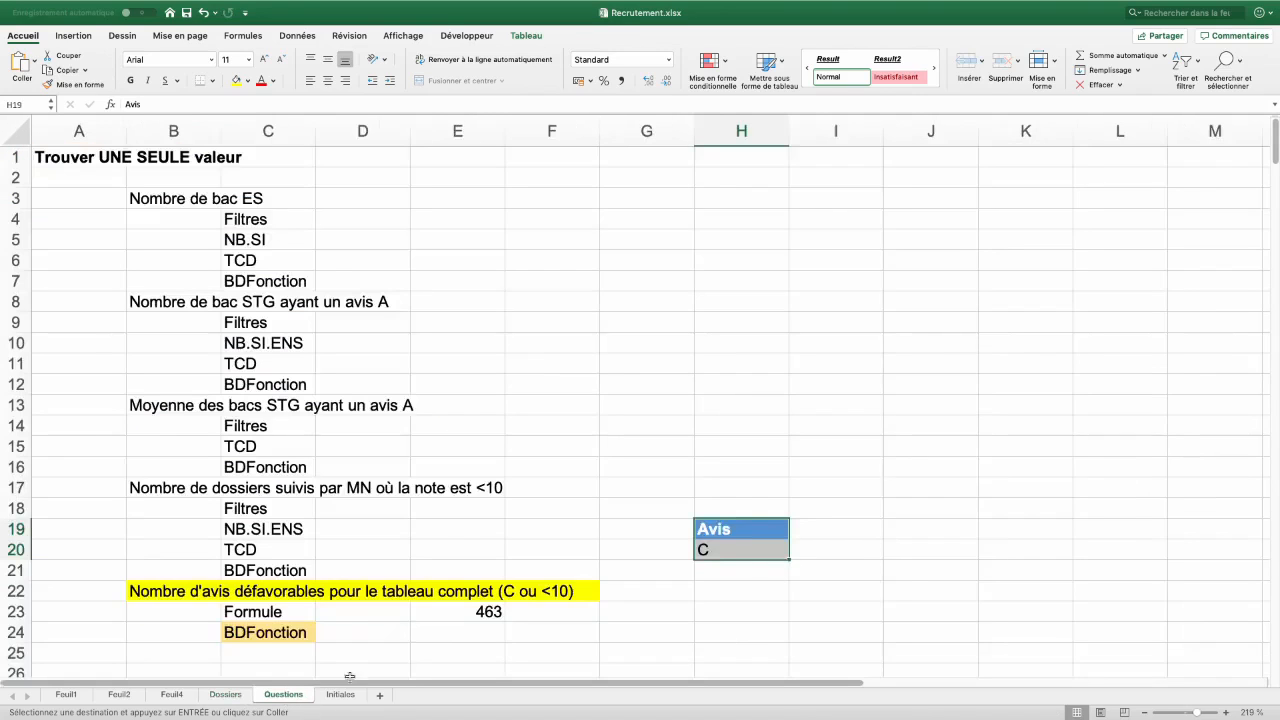
left_click(843, 528)
key("super+v")
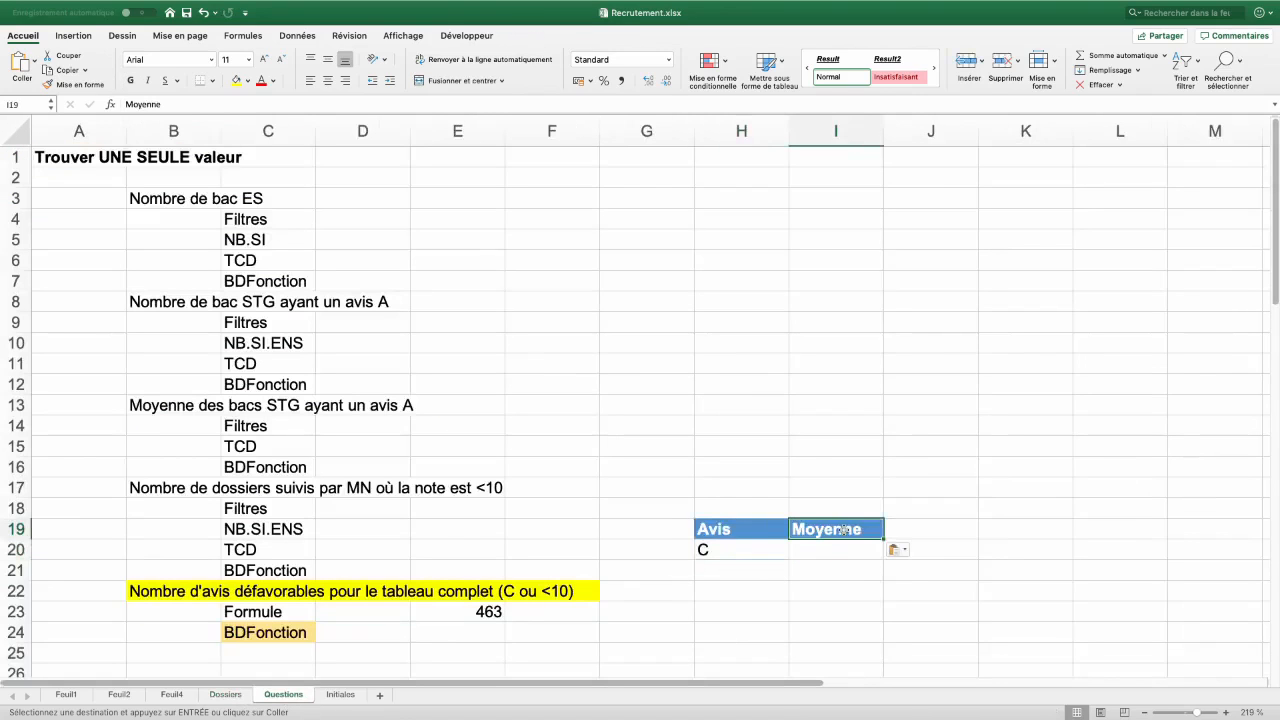
left_click(824, 554)
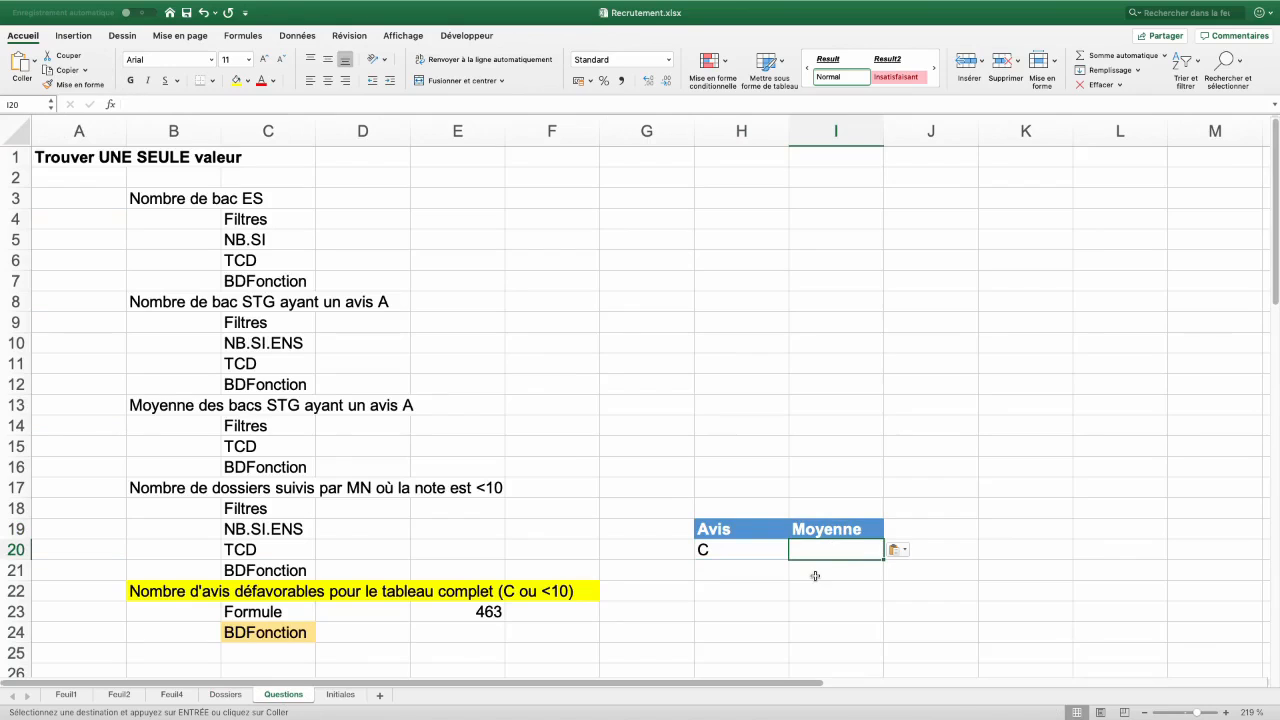
type("<10")
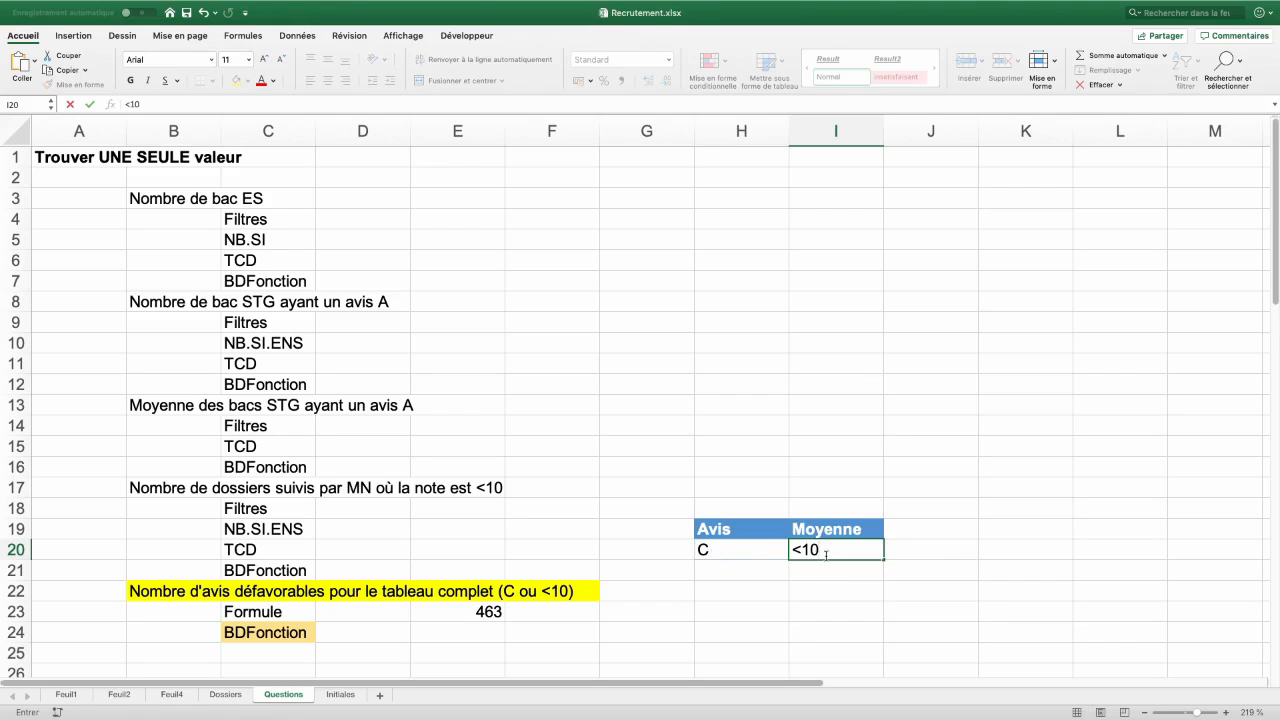
left_click_drag(823, 552, 786, 551)
key("BackSpace")
Enter the criterion <10 in I21 under Moyenne, one row below the C criterion
left_click(817, 572)
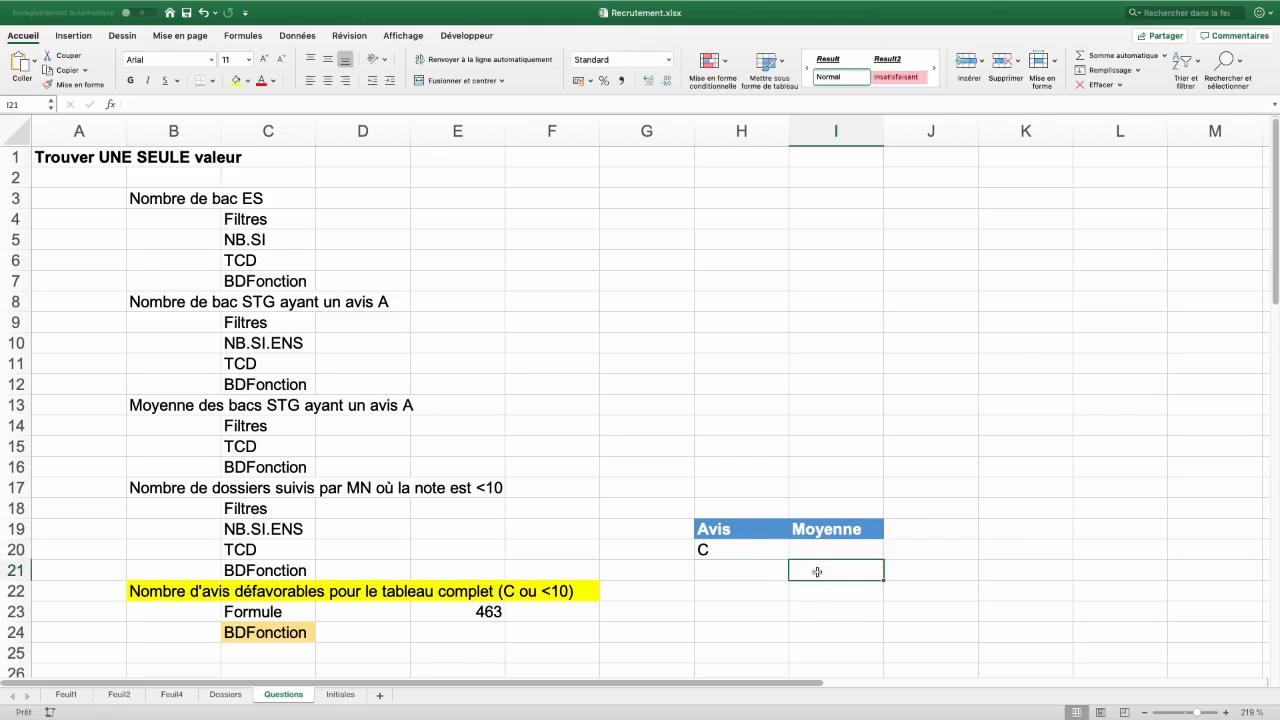
type("<10")
key("Return")
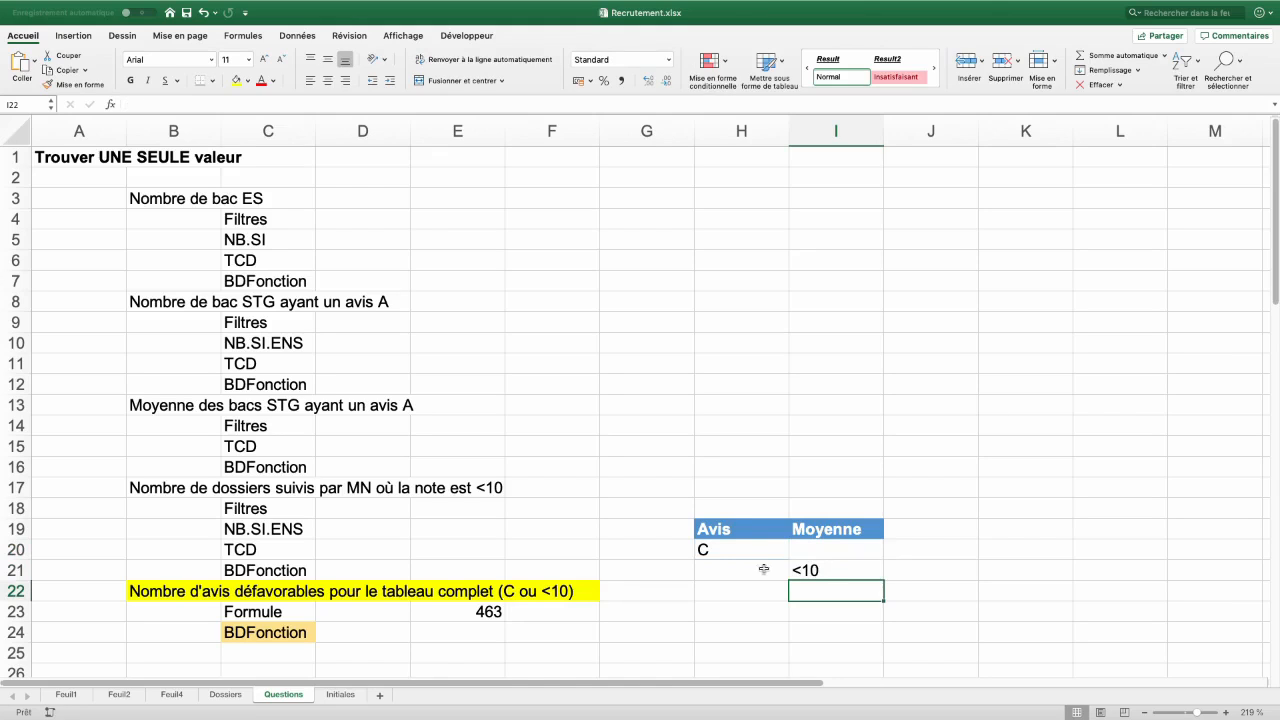
left_click_drag(729, 533, 831, 553)
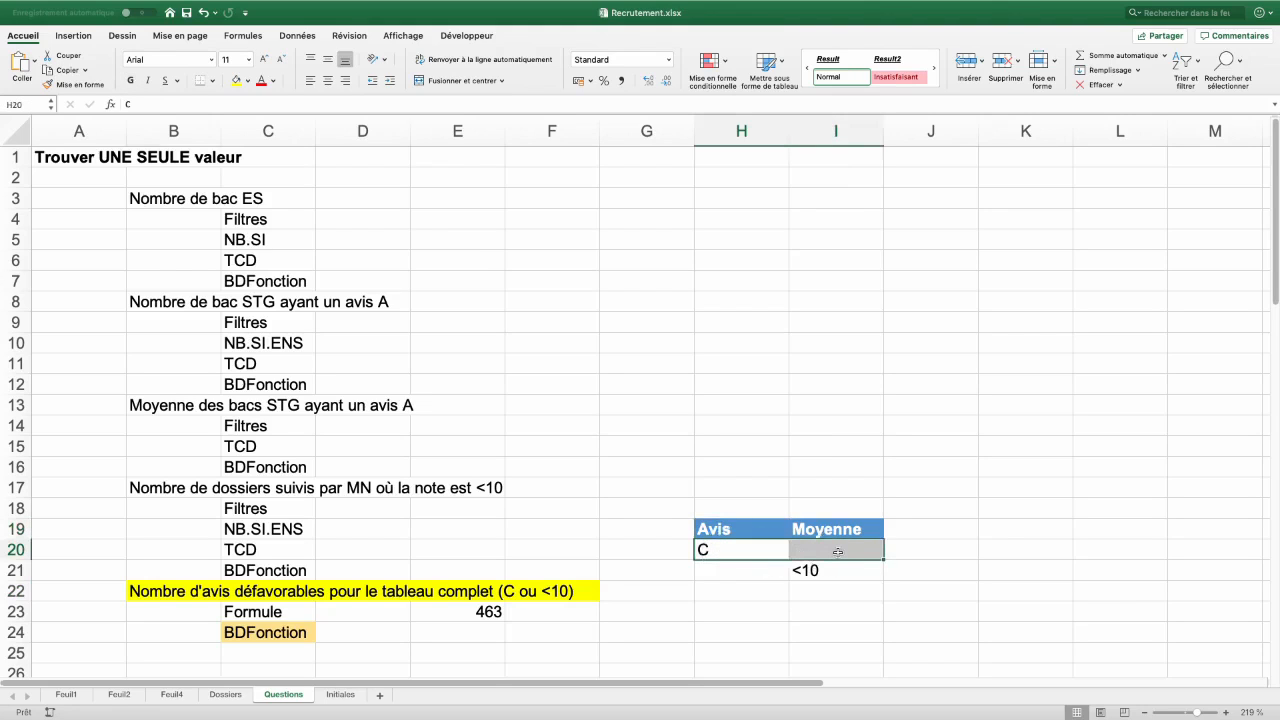
left_click_drag(733, 553, 837, 552)
left_click(677, 570)
left_click_drag(676, 517, 674, 620)
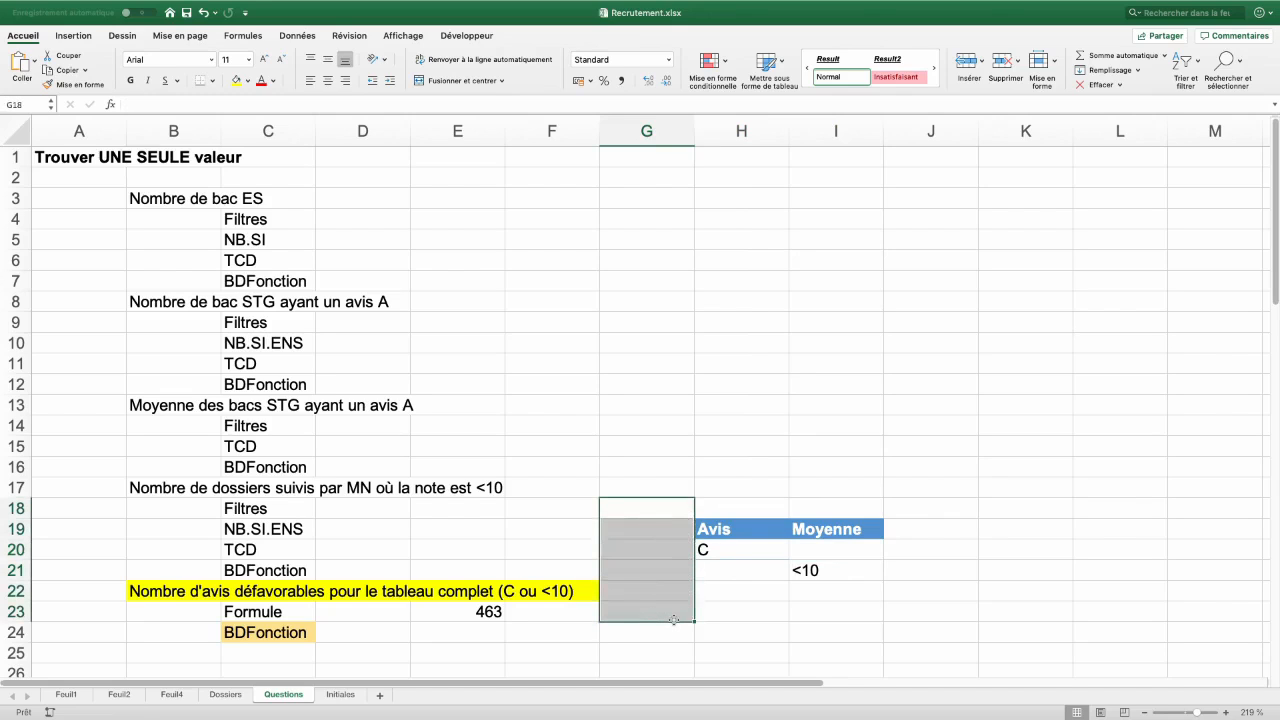
left_click(720, 571)
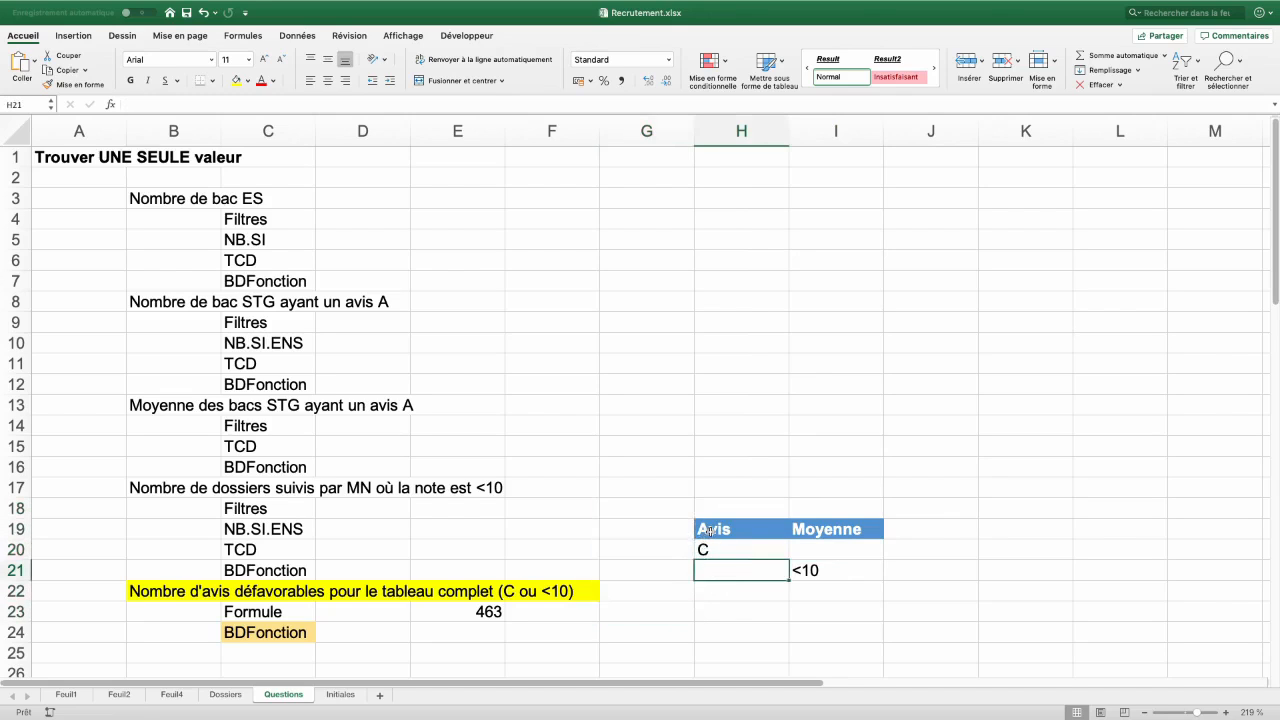
left_click(813, 570)
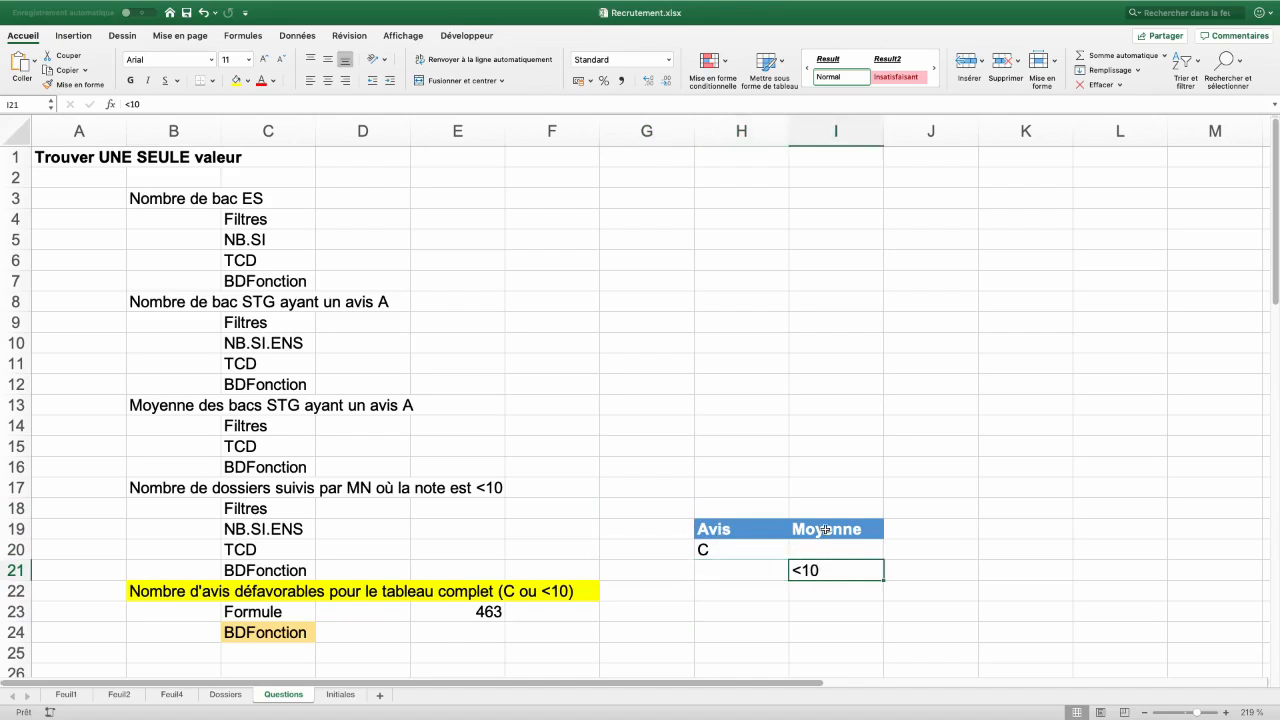
left_click_drag(756, 531, 833, 569)
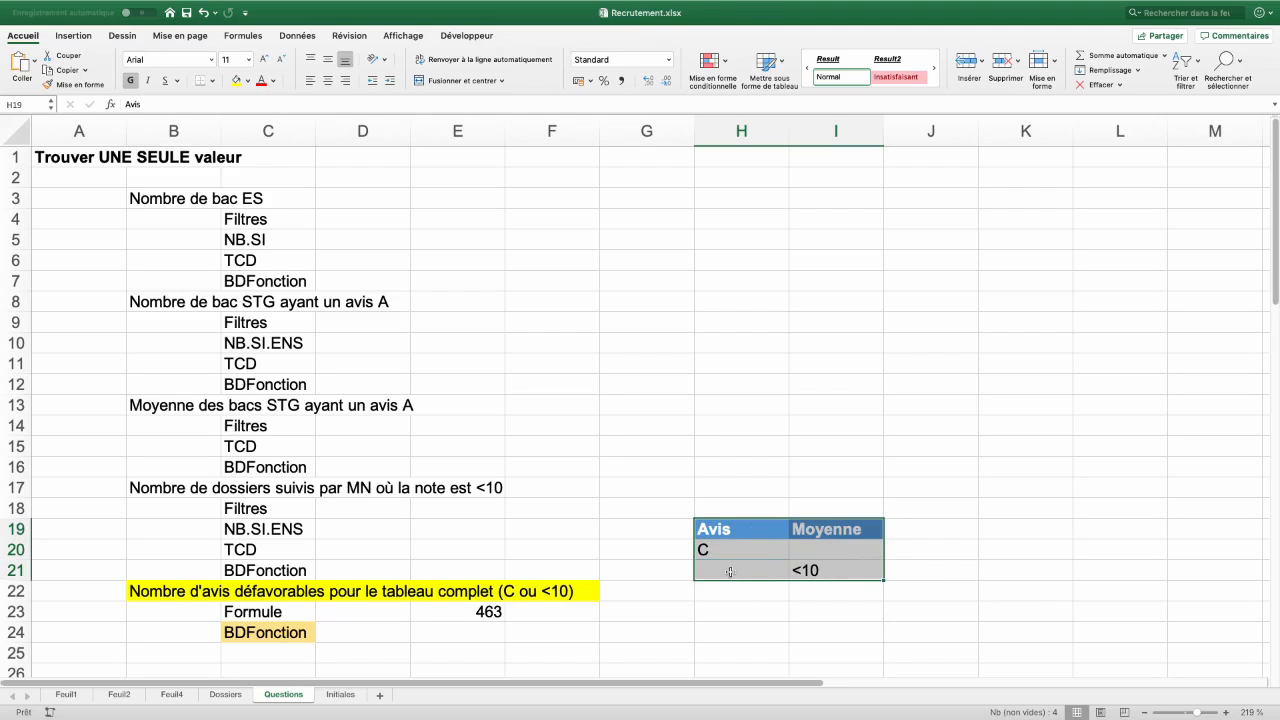
Insert the BDNBVAL function in E24 with the entire Dossiers table, data[#Tout], as its database
left_click(483, 634)
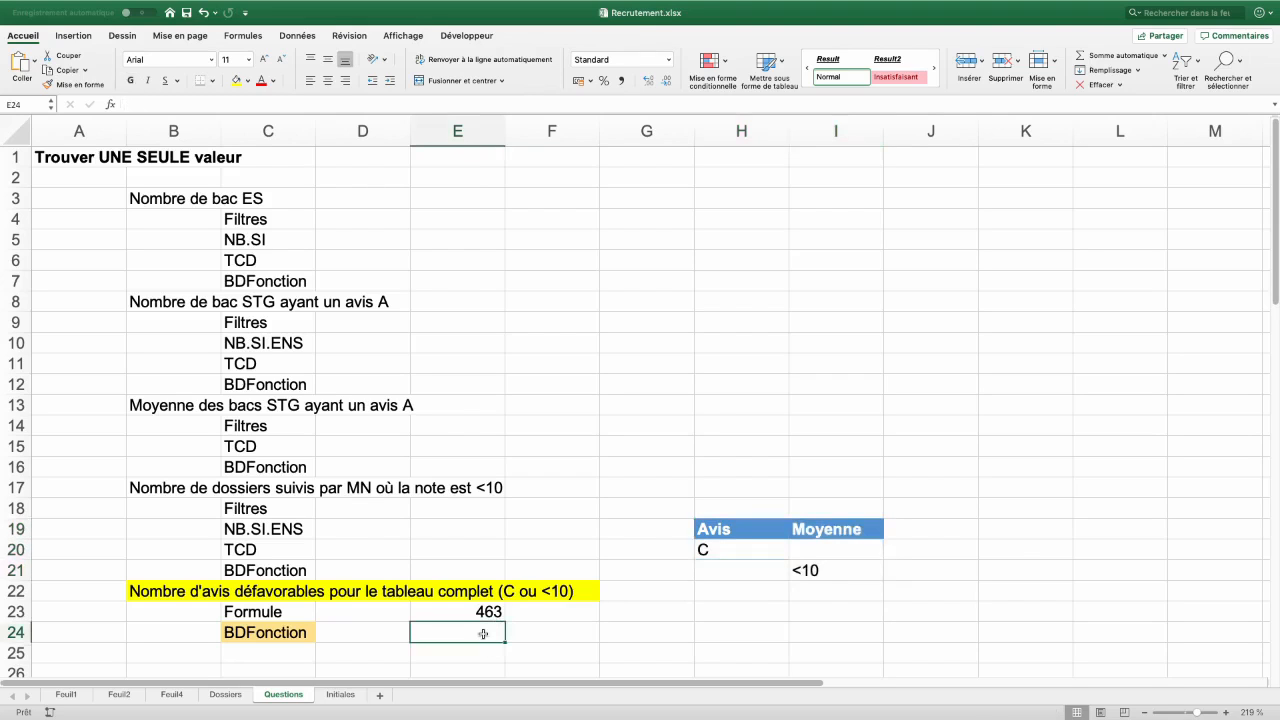
left_click(252, 36)
left_click(138, 67)
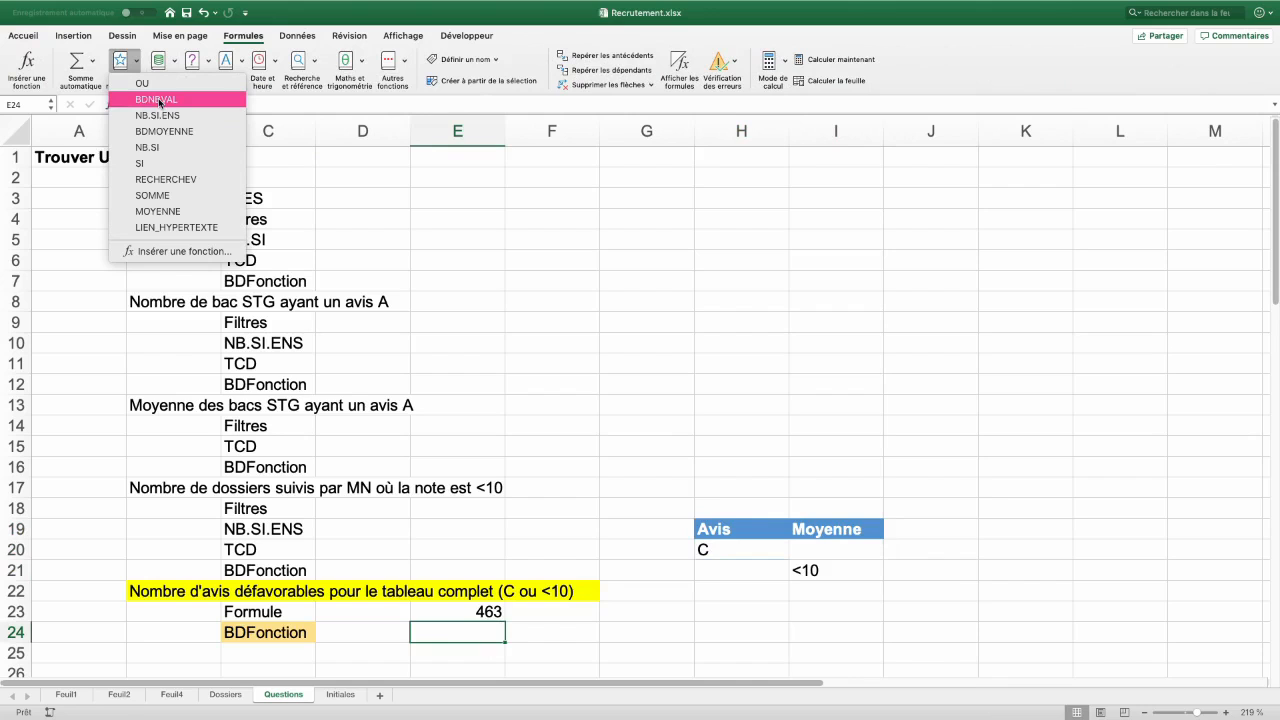
left_click(158, 101)
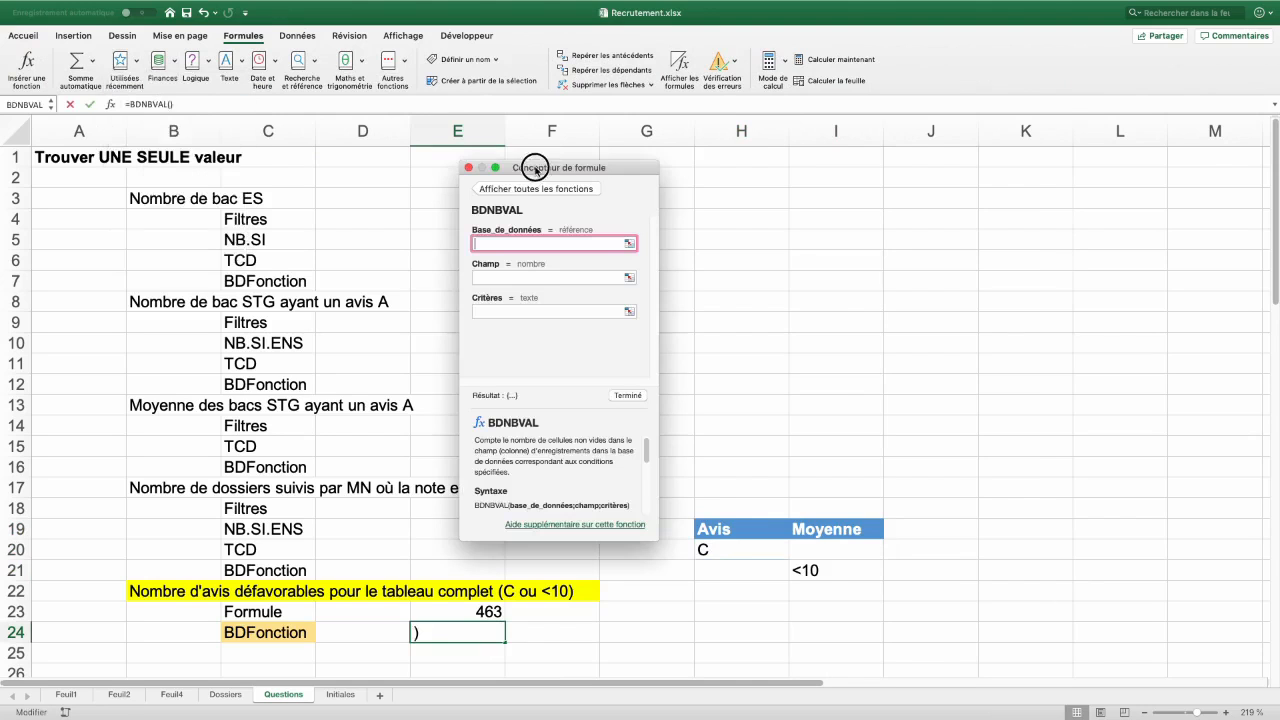
left_click(226, 694)
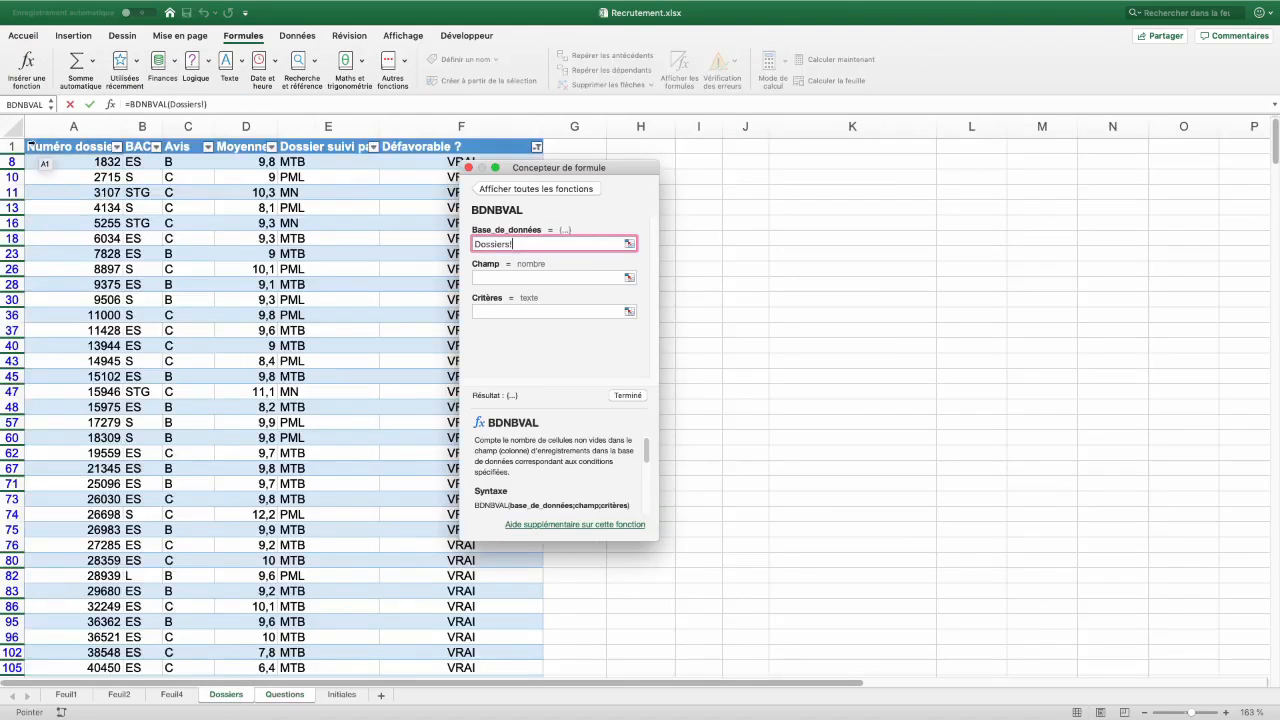
left_click(28, 142)
left_click(28, 142)
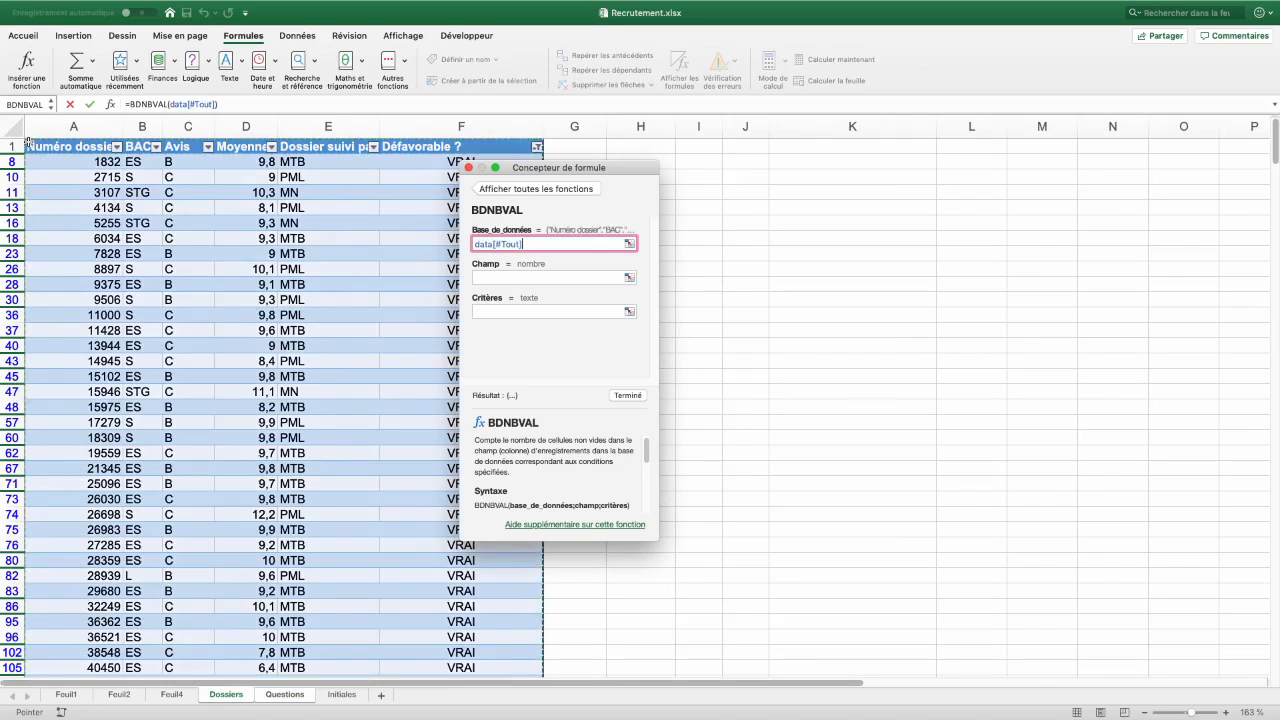
Set the BDNBVAL field to the Numéro dossier header and its criteria to H19:I21, and validate the formula
left_click(489, 277)
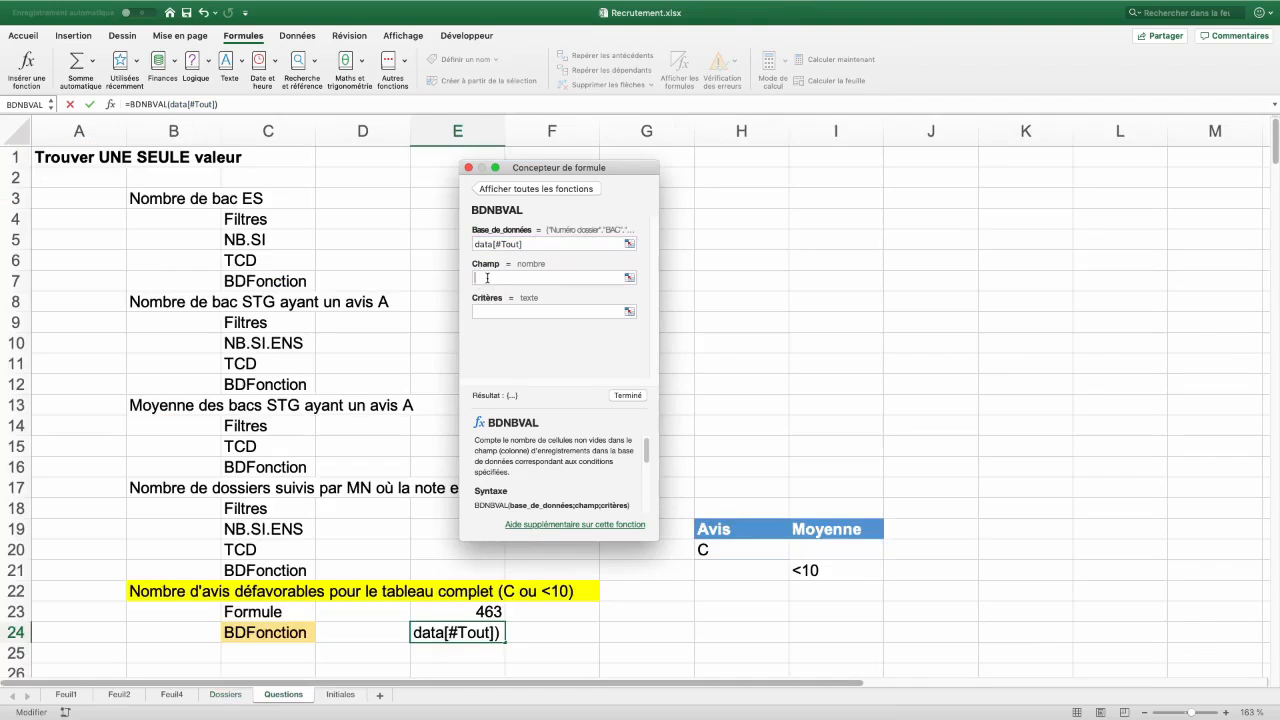
left_click(224, 695)
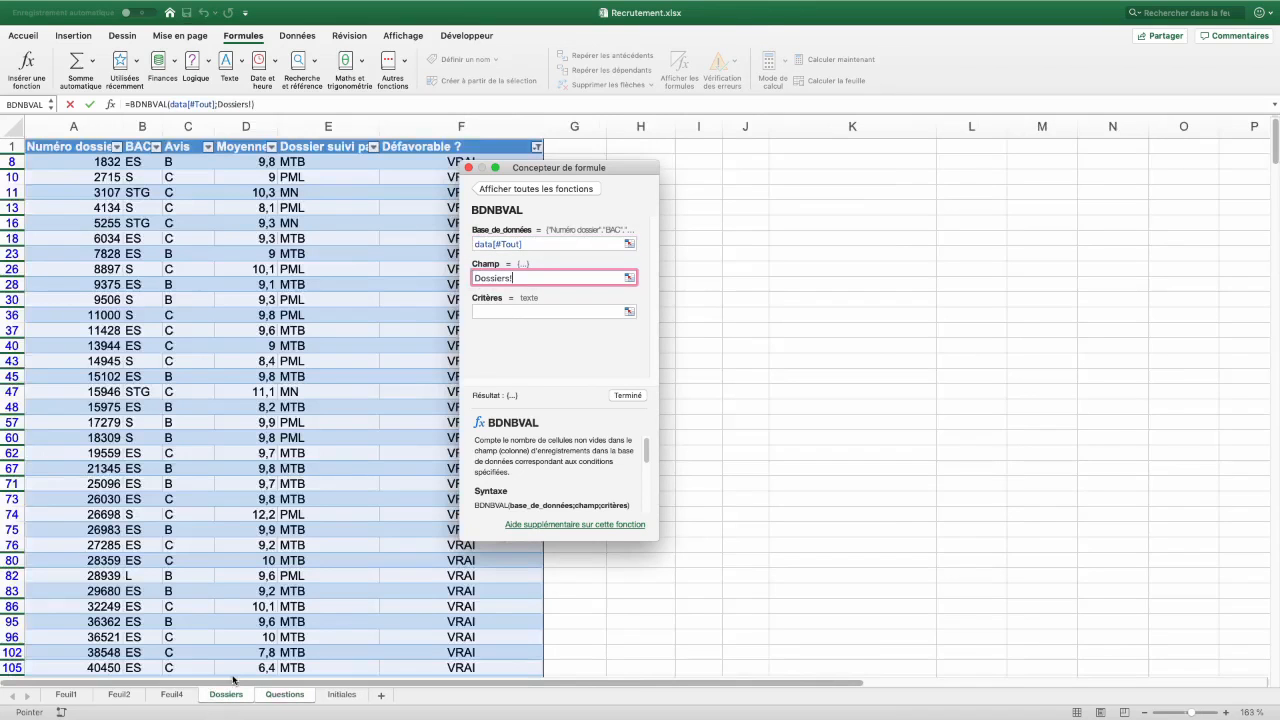
left_click(72, 147)
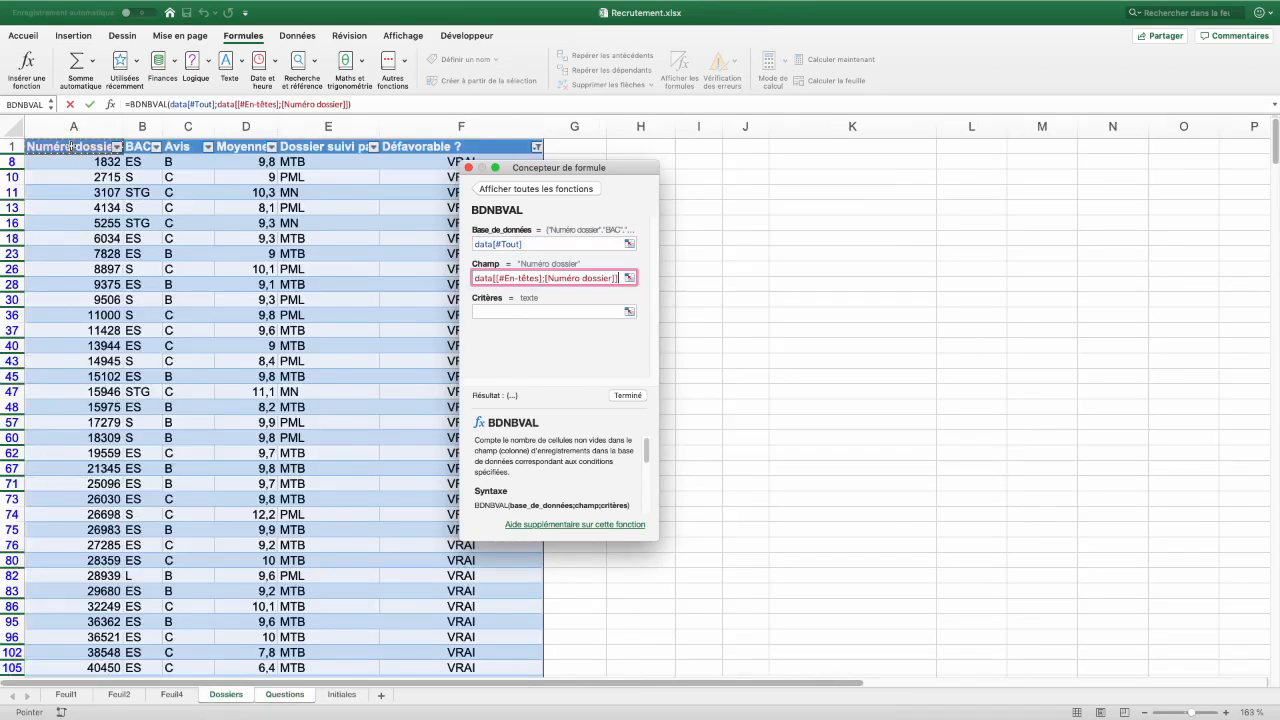
left_click(490, 311)
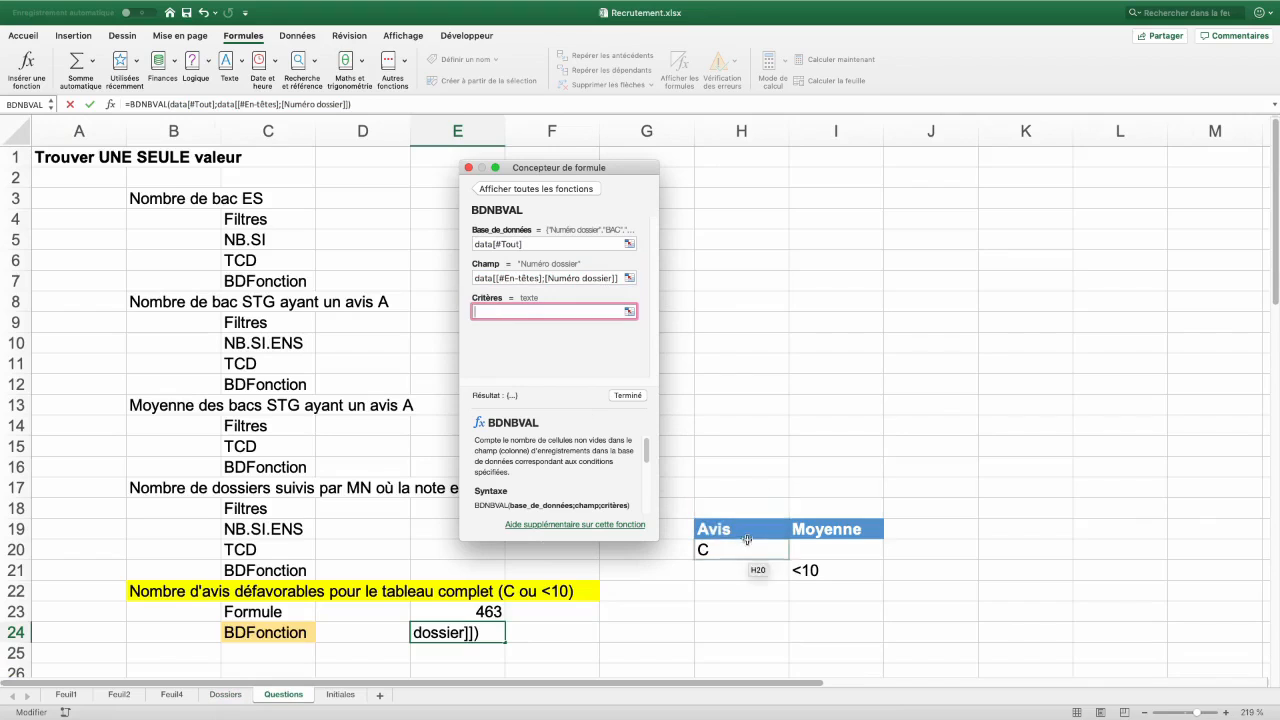
left_click_drag(744, 534, 830, 565)
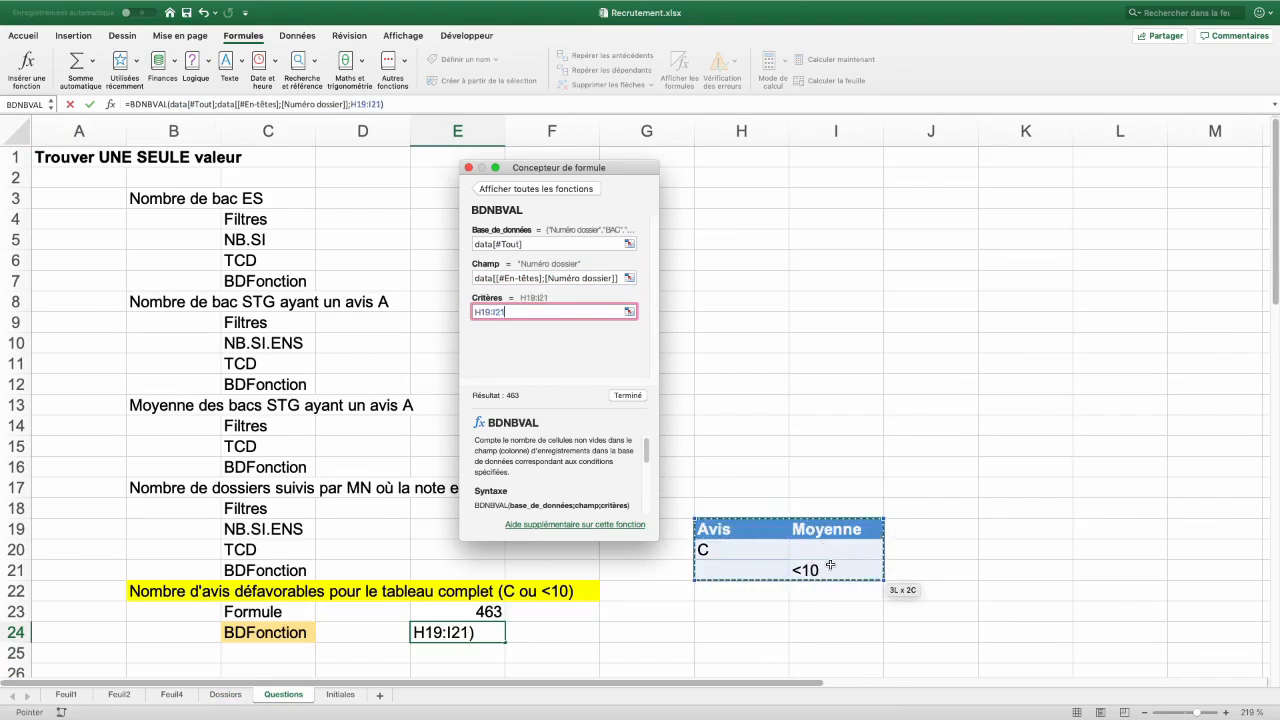
left_click(627, 396)
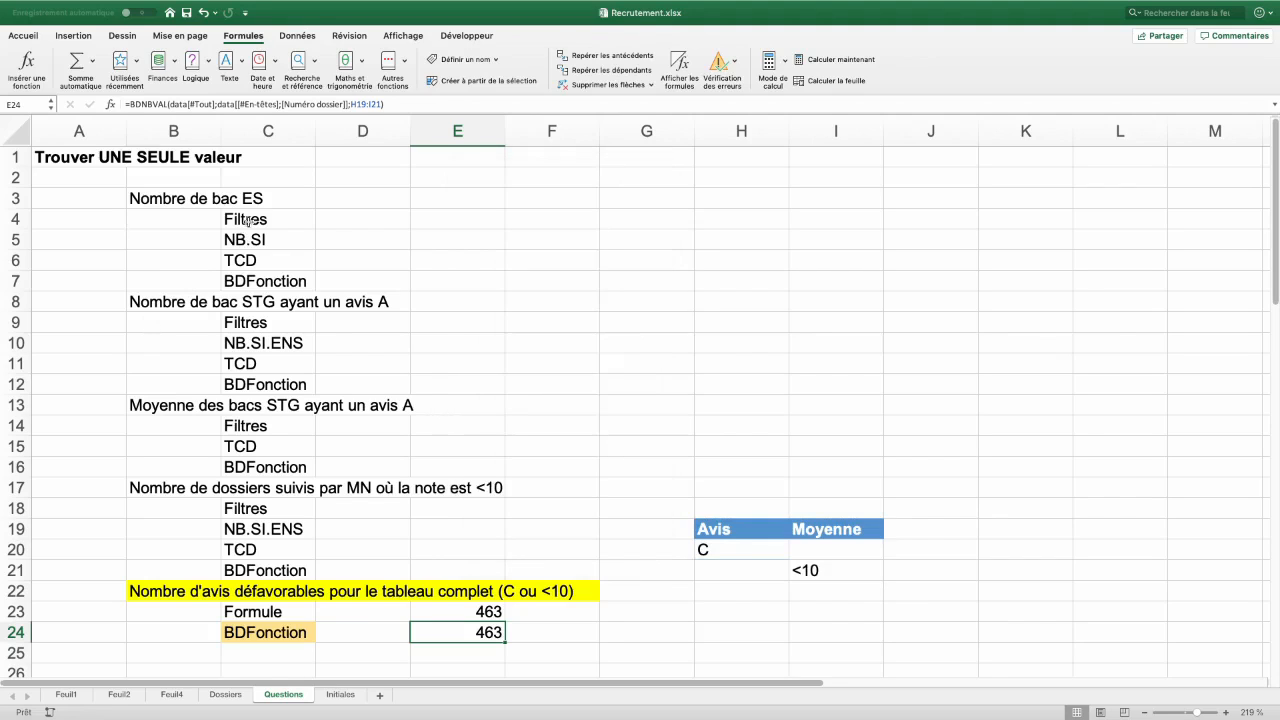
left_click_drag(164, 304, 363, 303)
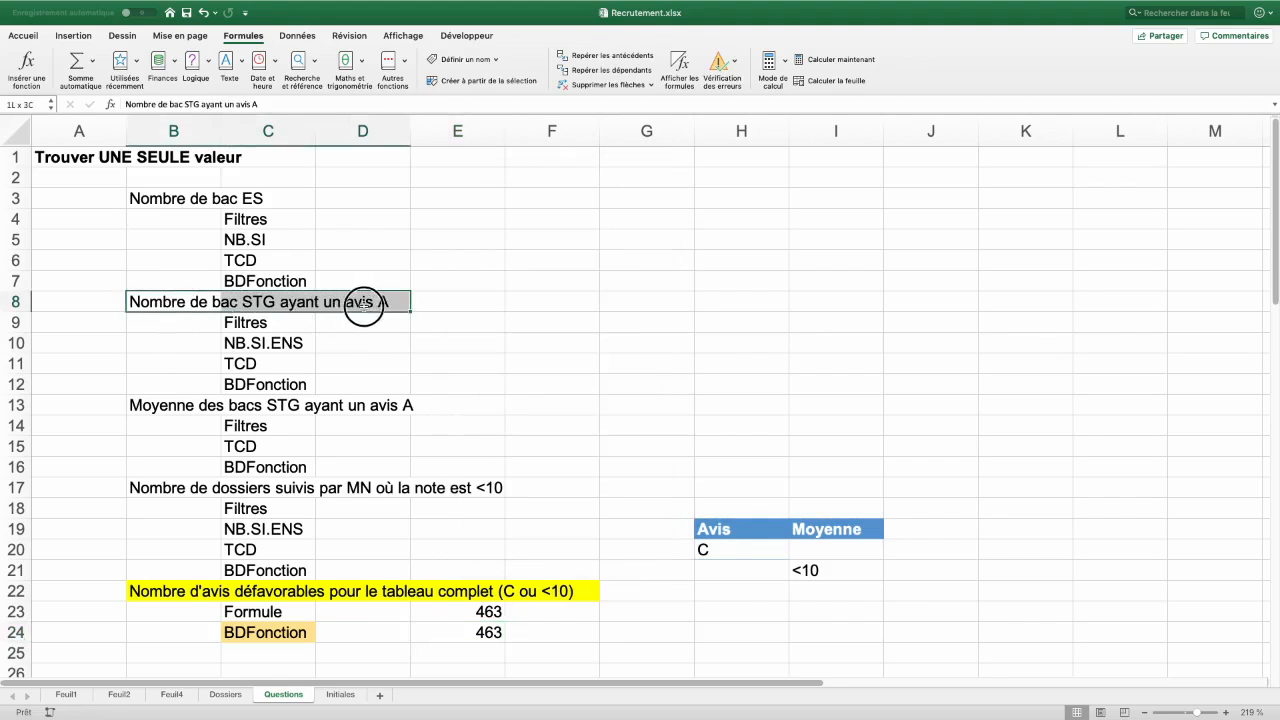
left_click_drag(88, 157, 260, 157)
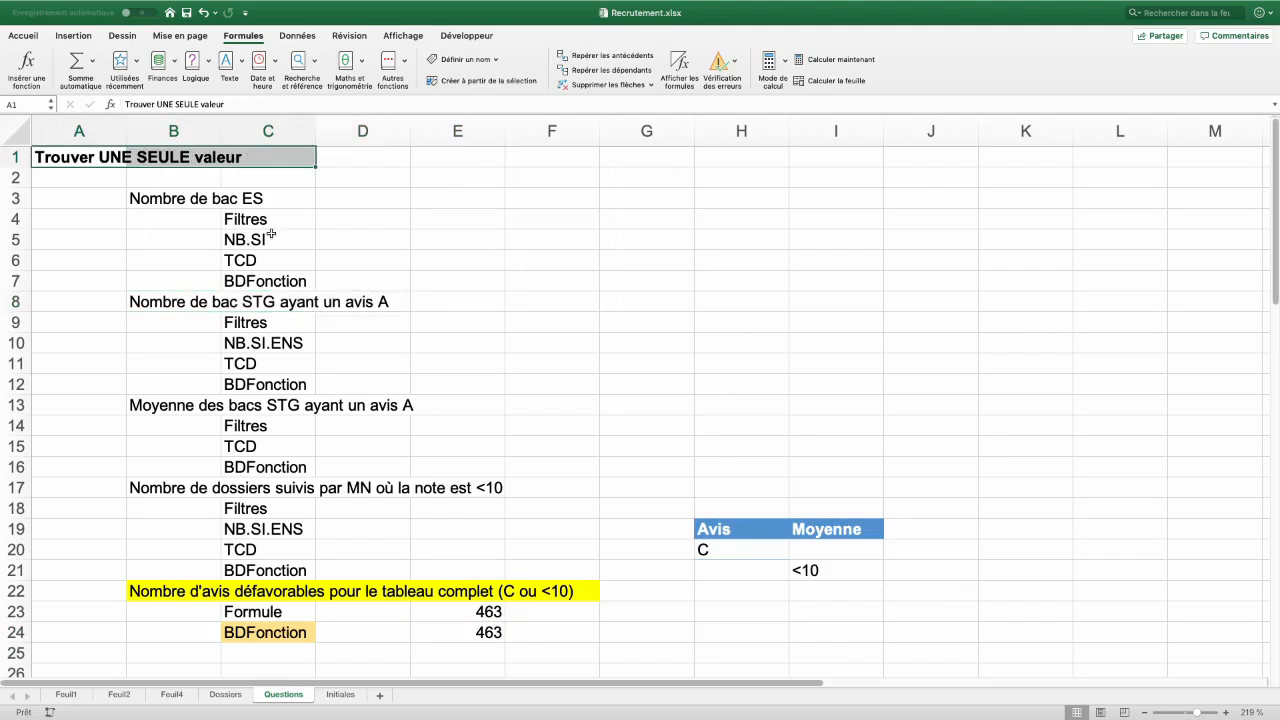